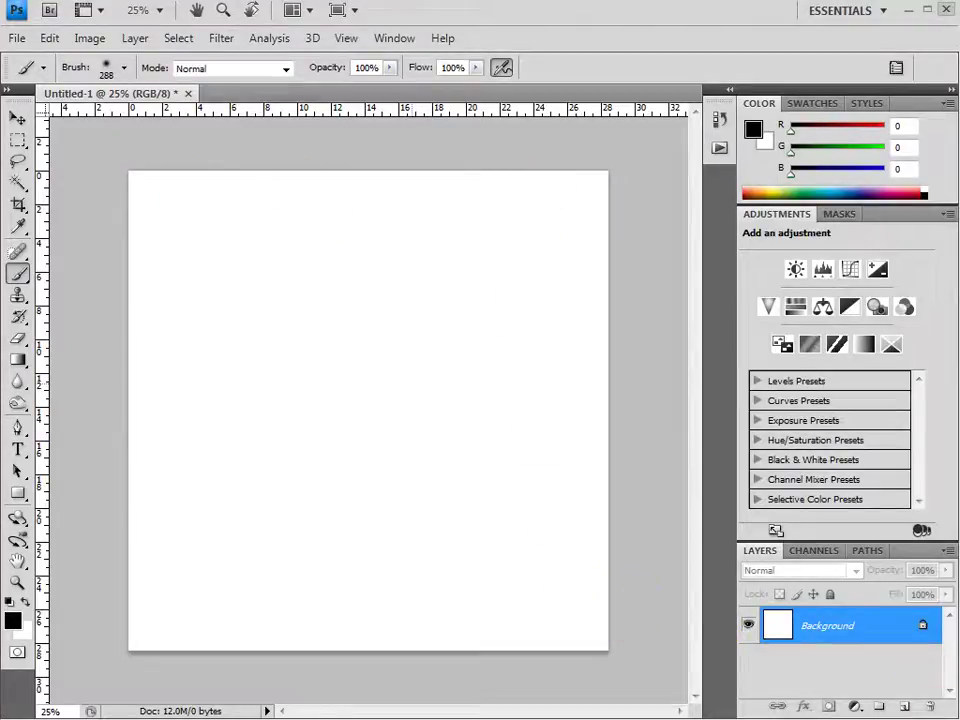
On a new layer, paint a curved black stroke from the canvas bottom to its top with a soft 67 px brush
left_click(903, 707)
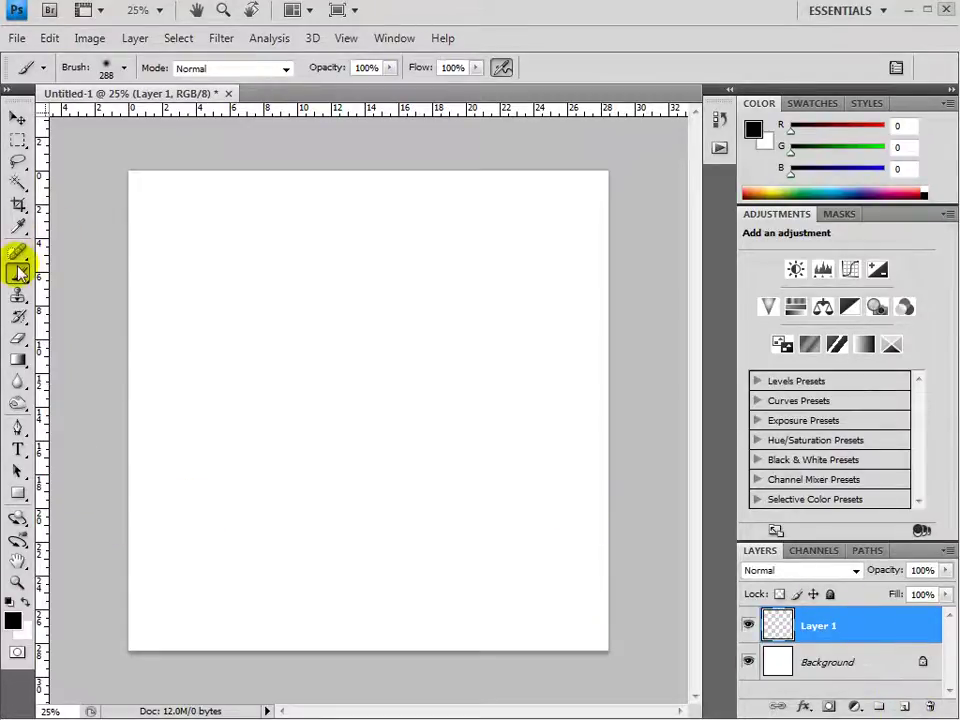
left_click(124, 67)
left_click_drag(86, 119, 80, 121)
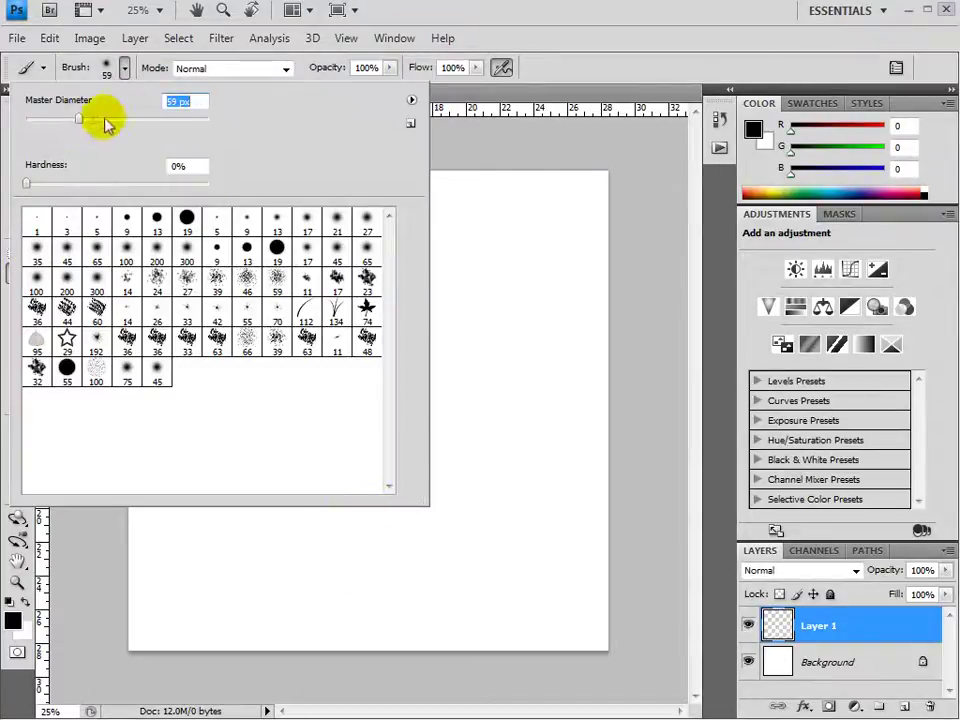
left_click_drag(79, 121, 88, 122)
left_click(360, 669)
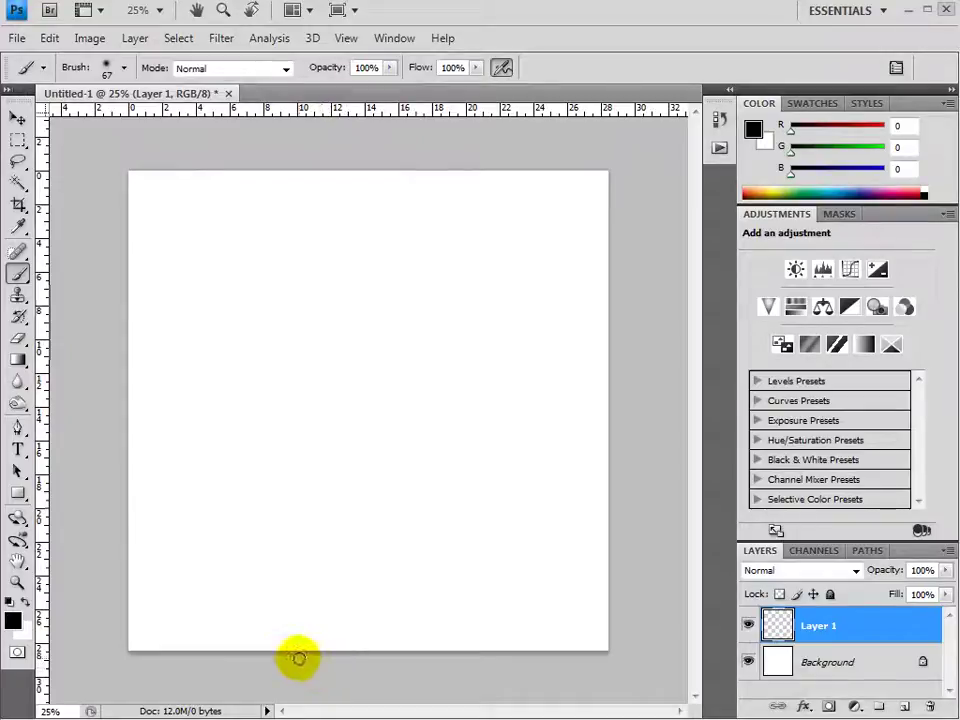
mouse_move(316, 629)
left_mouse_down()
mouse_move(388, 399)
mouse_move(373, 236)
mouse_move(343, 163)
left_mouse_up()
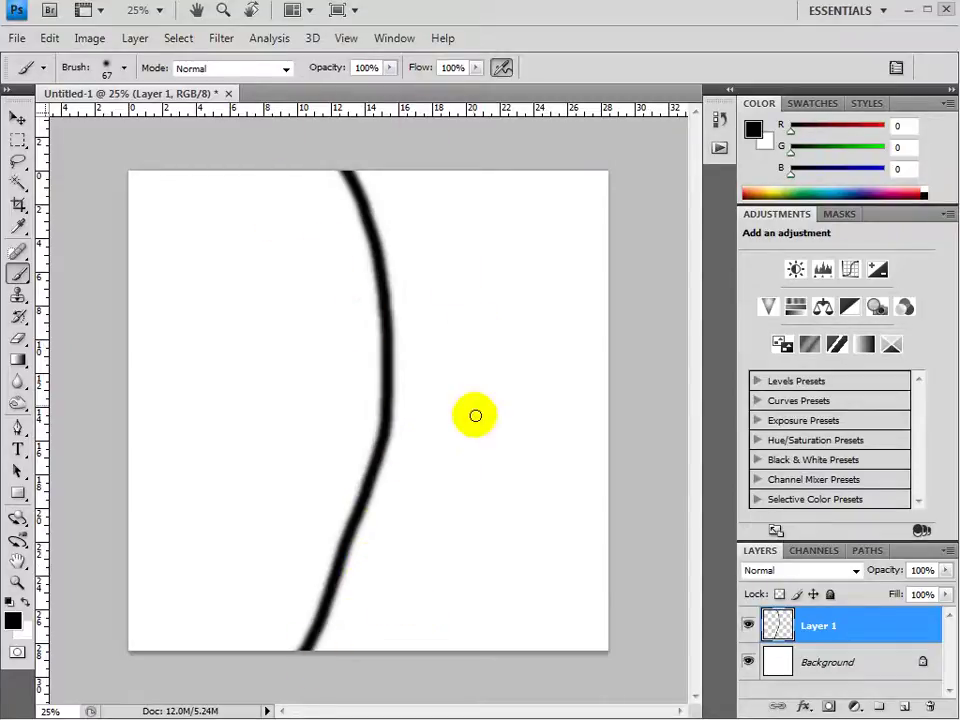
Duplicate the stroke's layer, move the copy slightly right to form a parallel line, and merge both stroke layers
right_click(914, 636)
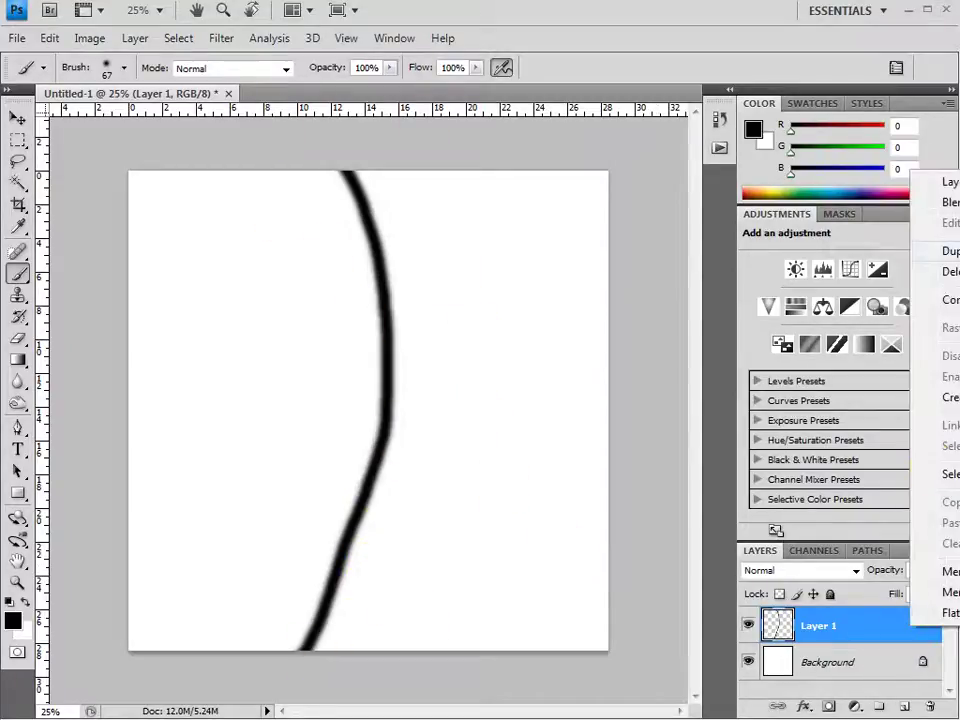
left_click(950, 251)
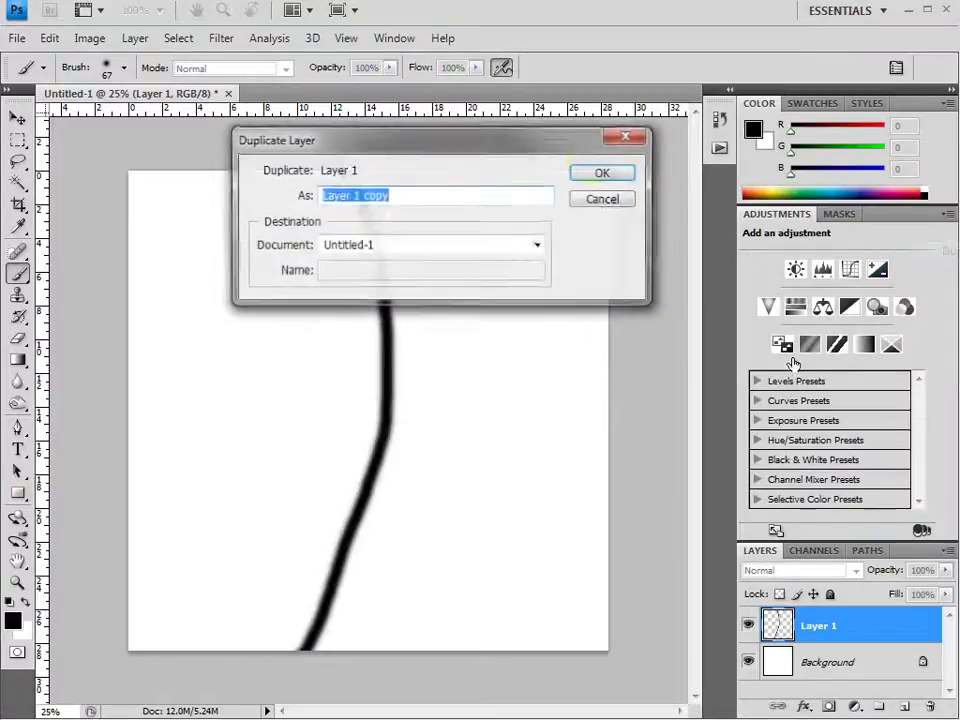
left_click(598, 172)
left_click(17, 120)
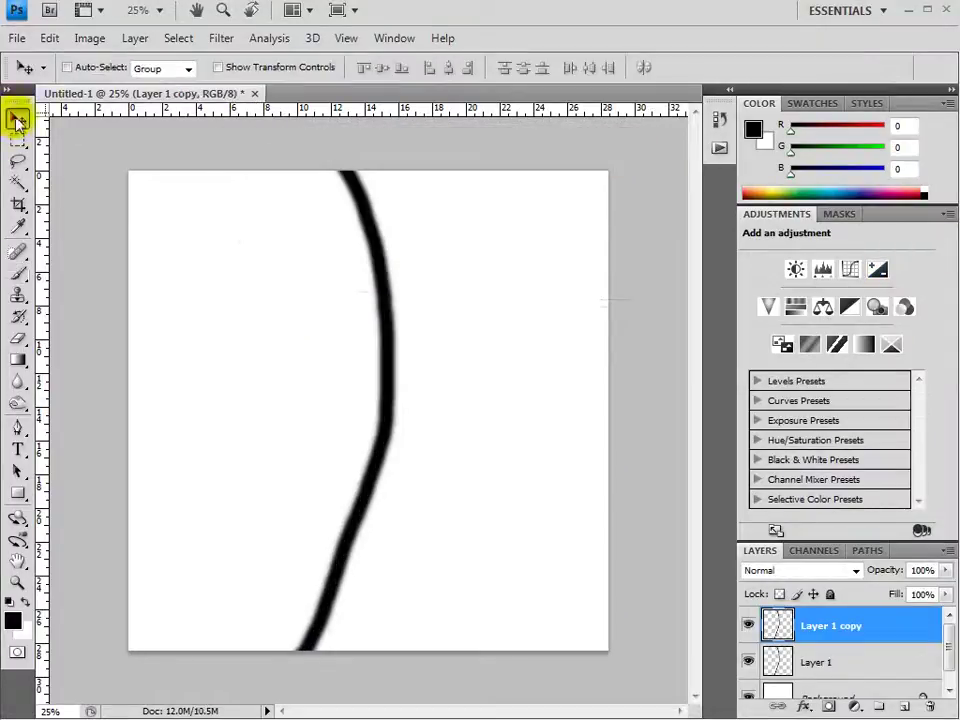
left_click_drag(405, 403, 424, 408)
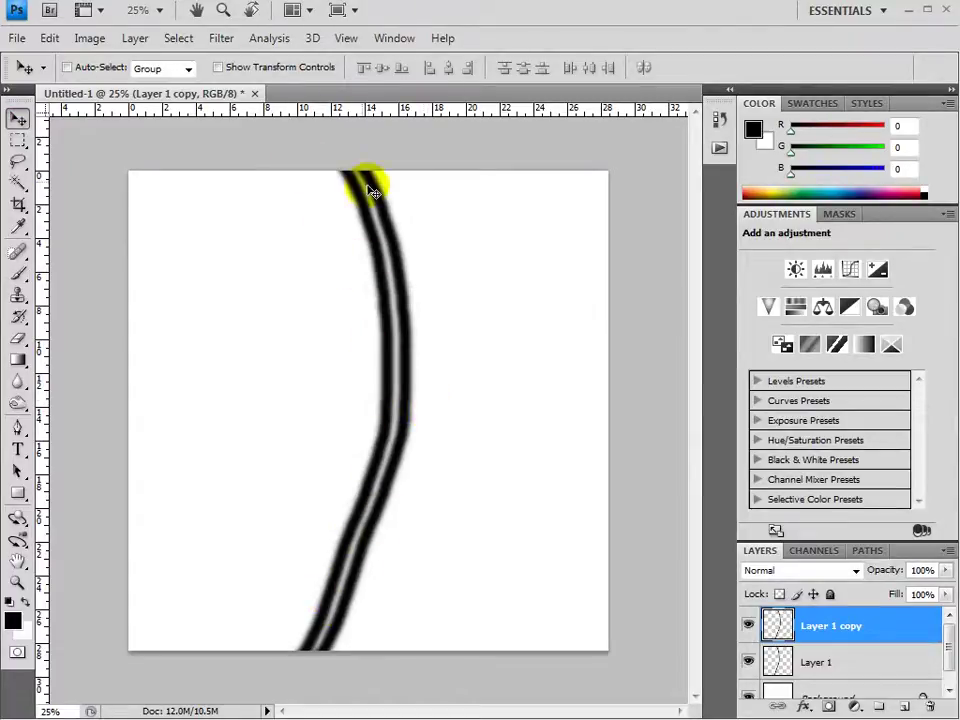
left_click(882, 664, "shift")
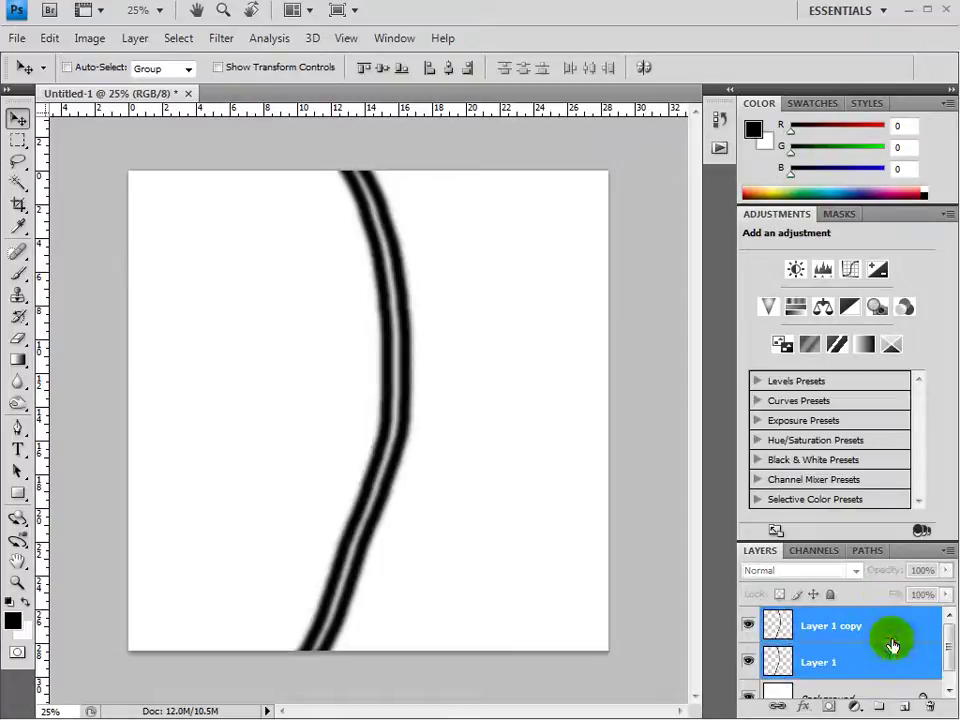
key("ctrl+e")
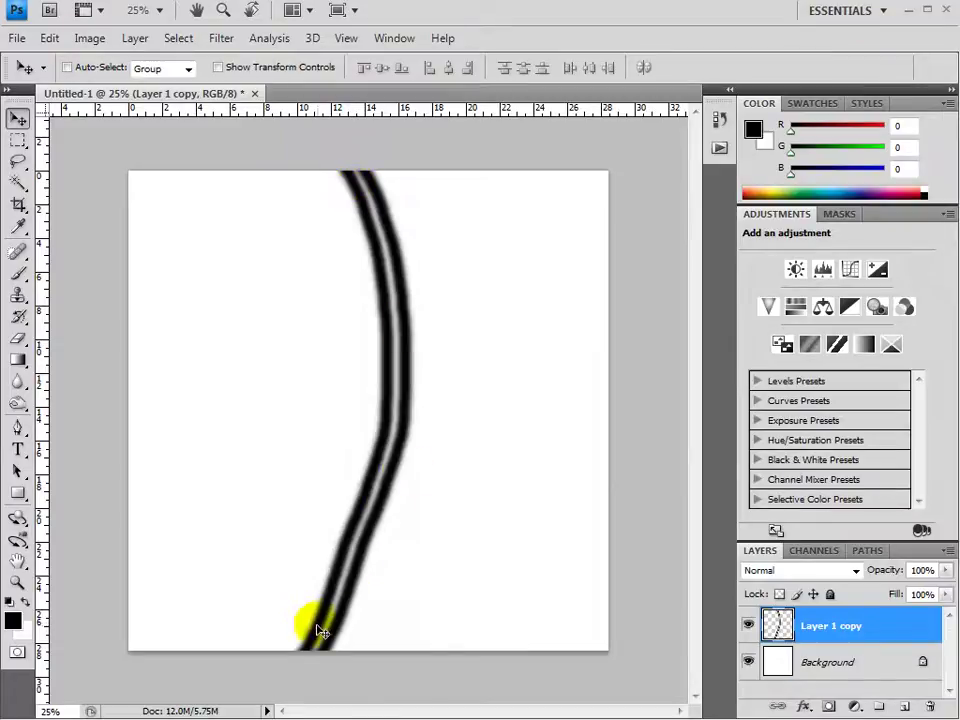
Select the area between the two parallel strokes along their full length with the Lasso tool
left_click(20, 161)
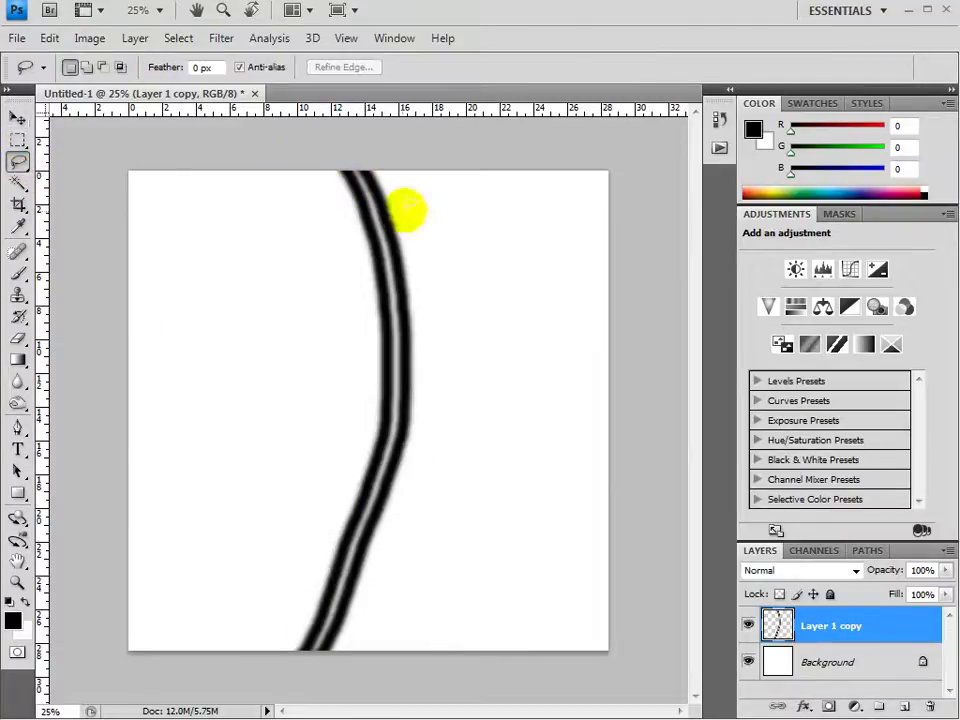
left_click_drag(348, 169, 364, 201)
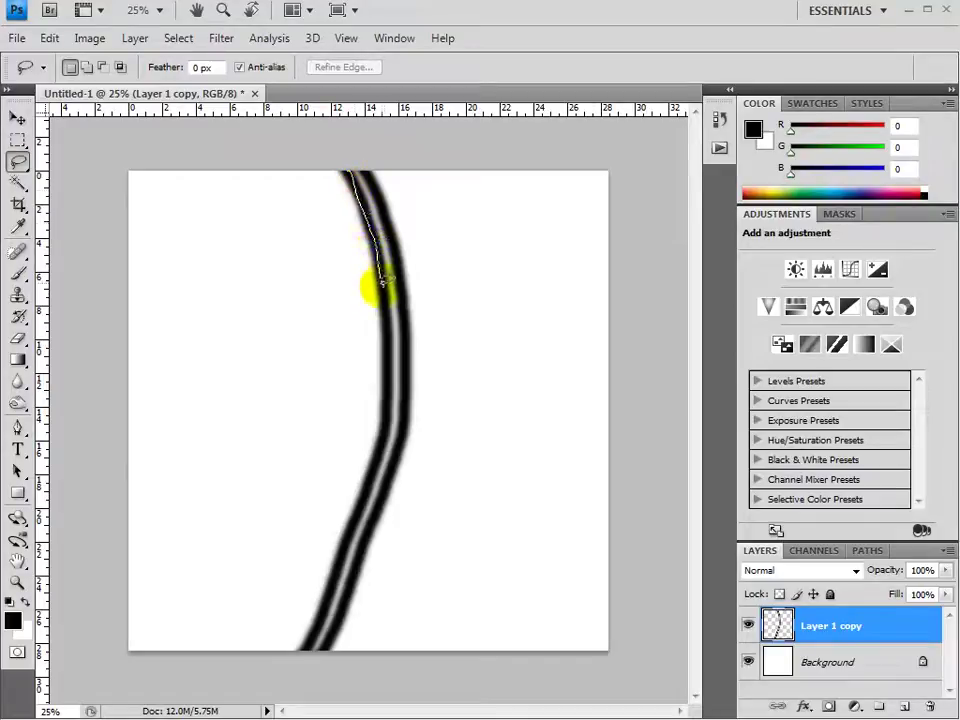
mouse_move(383, 443)
left_mouse_down()
mouse_move(315, 622)
mouse_move(317, 672)
mouse_move(338, 633)
left_mouse_up()
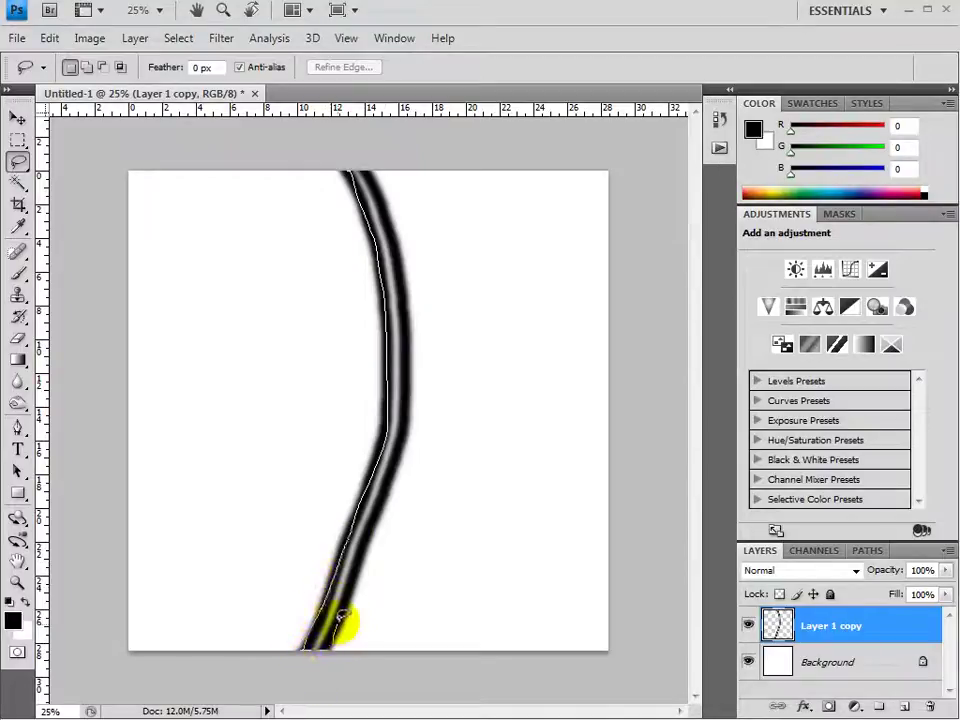
left_click_drag(376, 518, 392, 481)
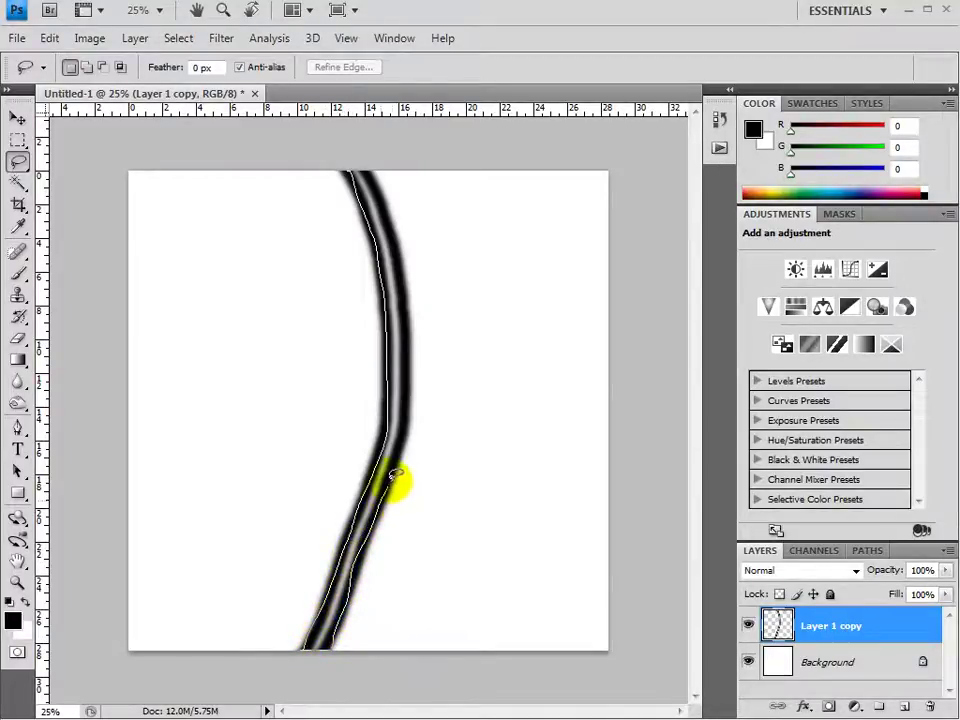
left_click_drag(405, 437, 404, 389)
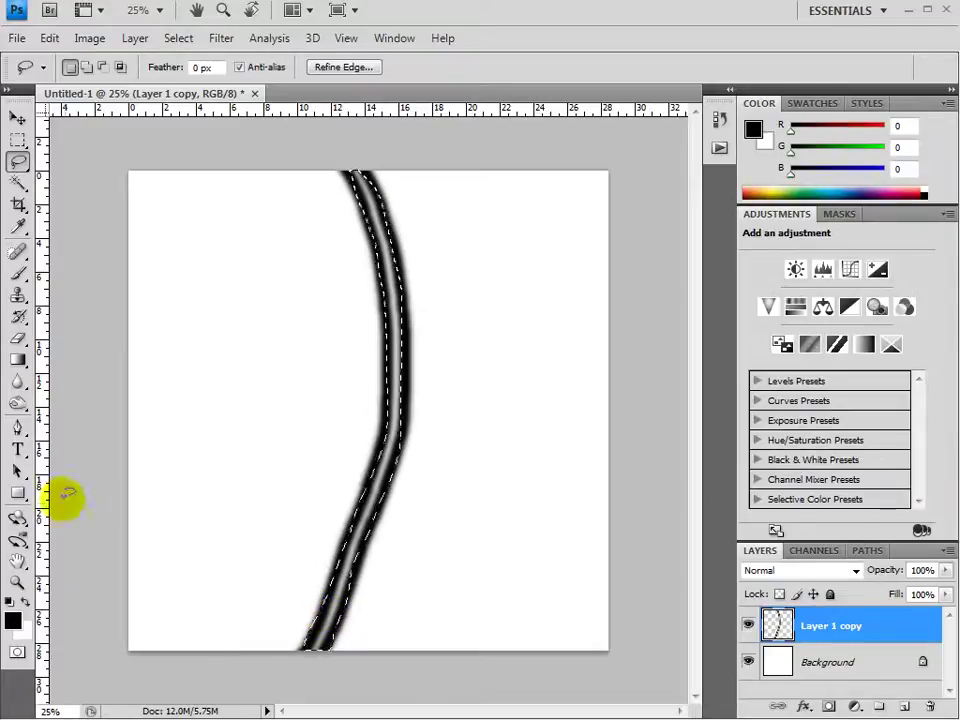
Fill the selected strip with black at 100% opacity on a new layer, and deselect it
left_click(900, 704)
left_click(24, 37)
left_click(50, 38)
left_click(122, 307)
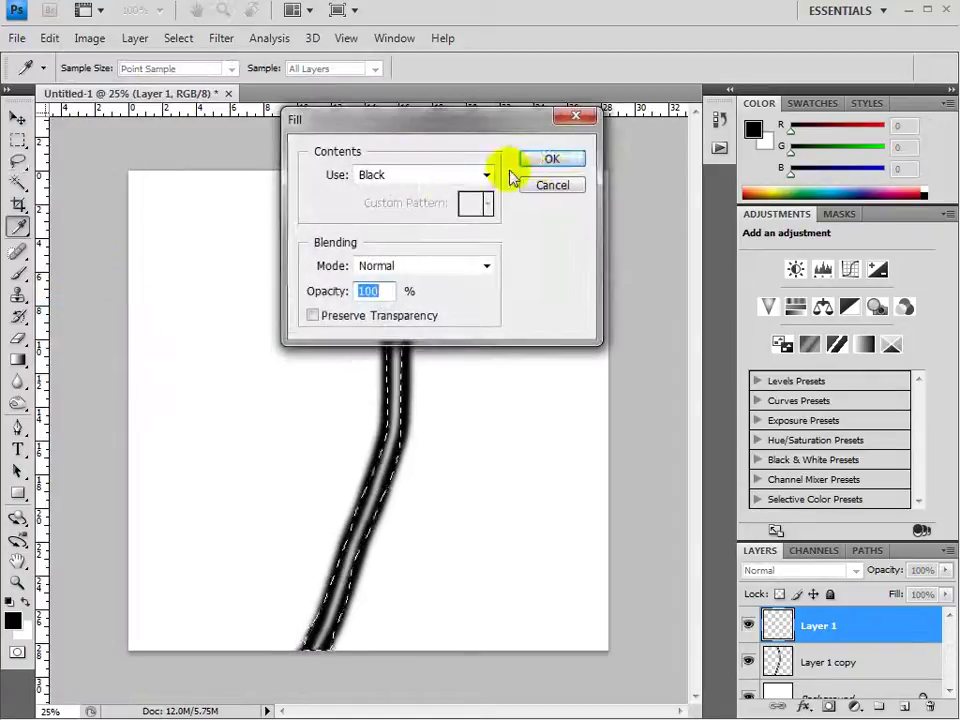
left_click(544, 162)
key("l")
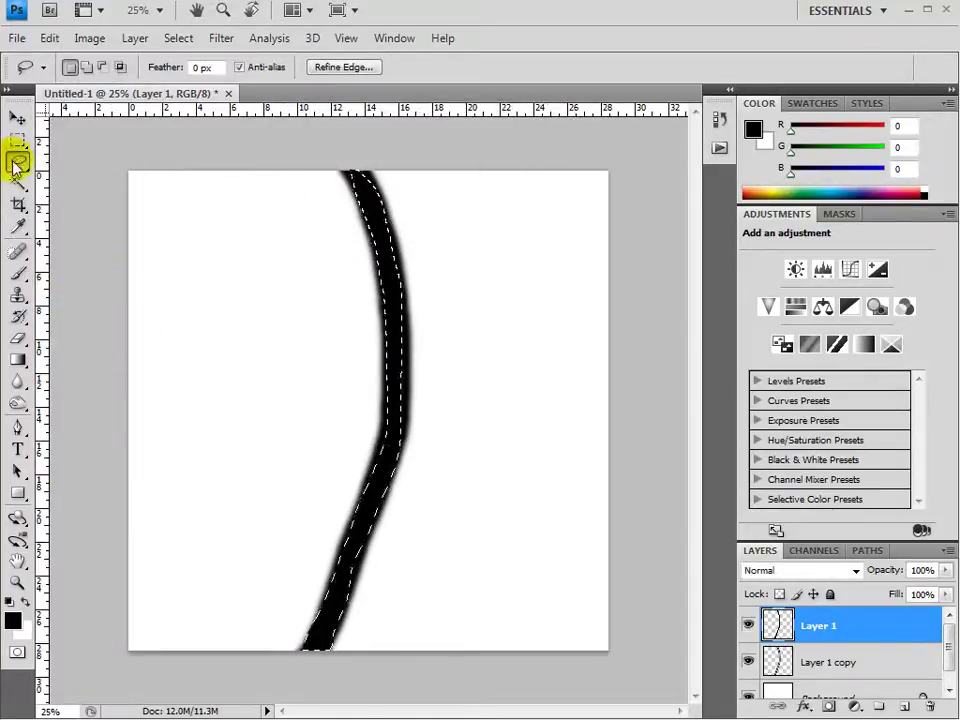
left_click(132, 154)
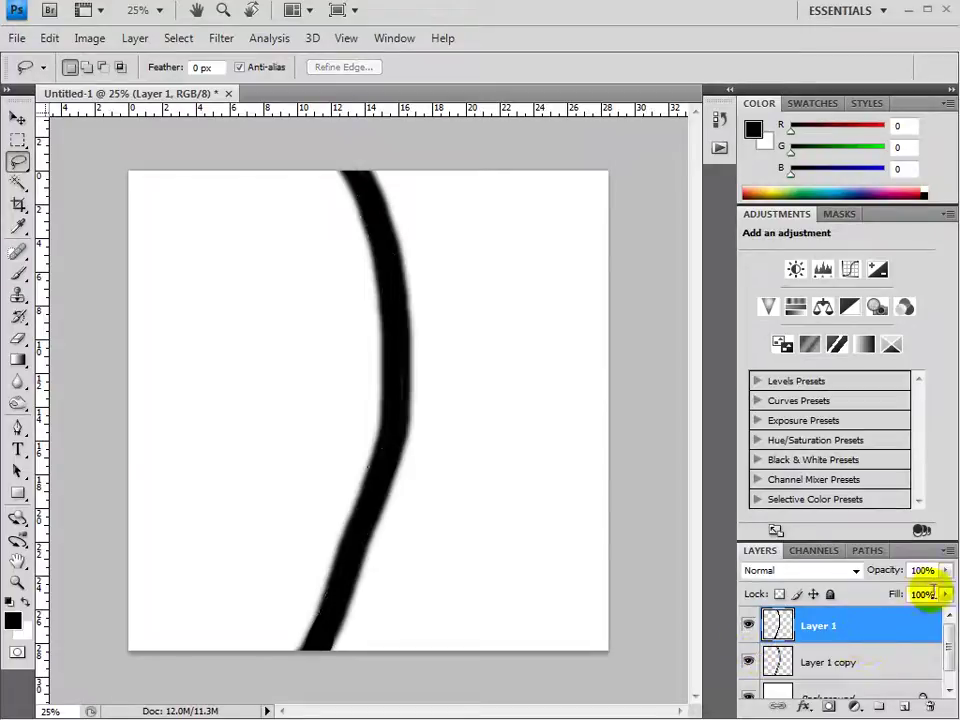
Try lowering Layer 1's fill to 78%, and restore it to 100%
mouse_move(945, 594)
left_mouse_down()
mouse_move(909, 624)
mouse_move(937, 620)
left_mouse_up()
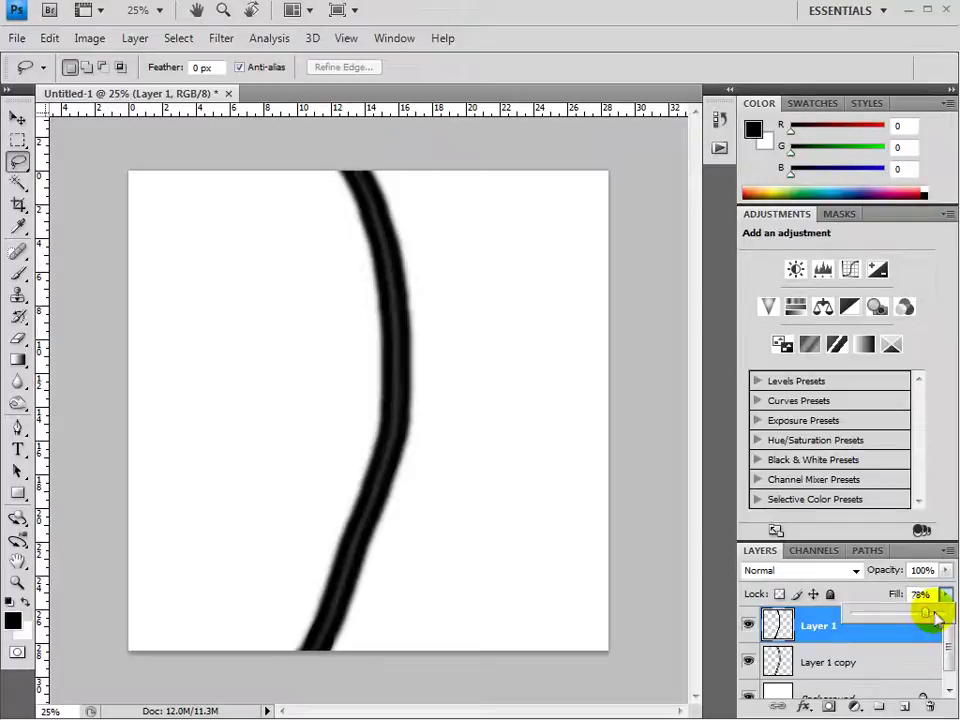
left_click(946, 597)
left_click(946, 597)
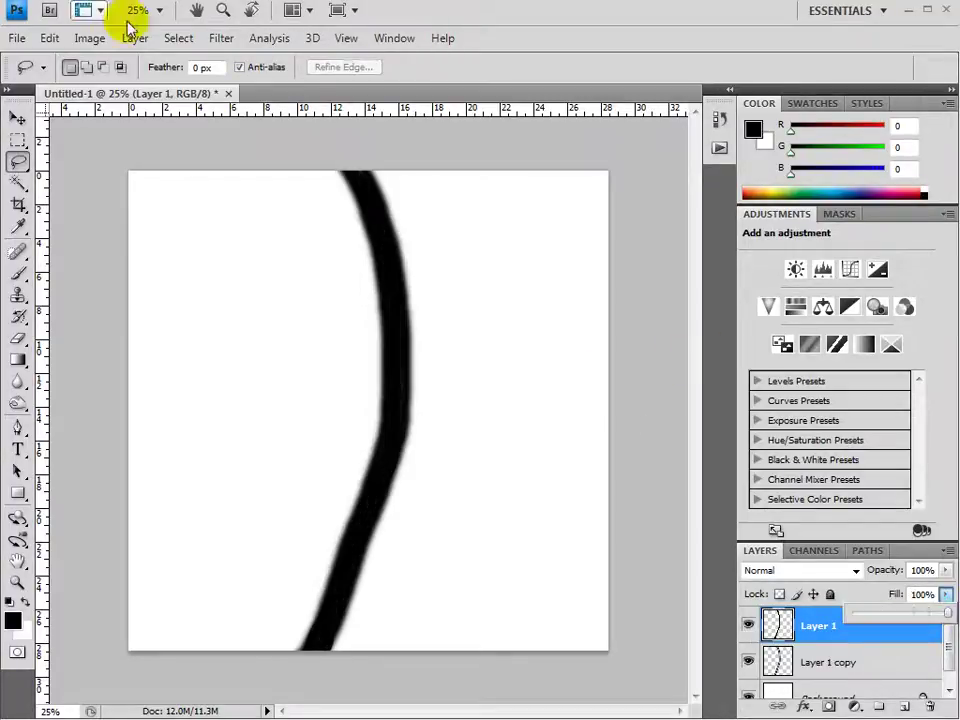
On another new layer, paint a wide black stroke along the whole curve with a soft 257 px brush
left_click(905, 707)
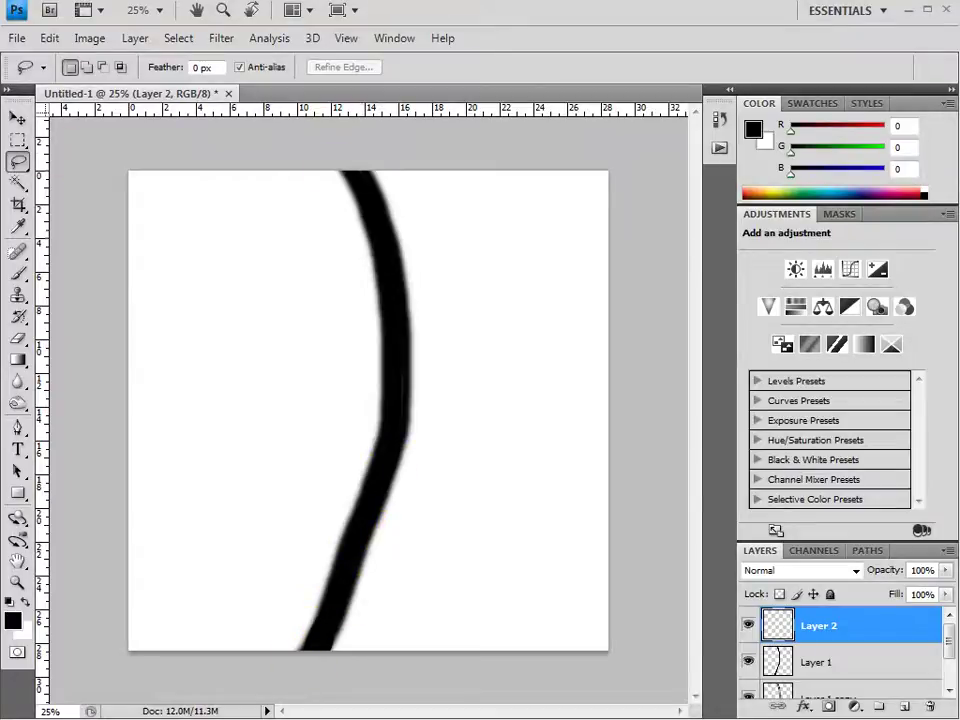
left_click(20, 278)
left_click(124, 69)
left_click(146, 115)
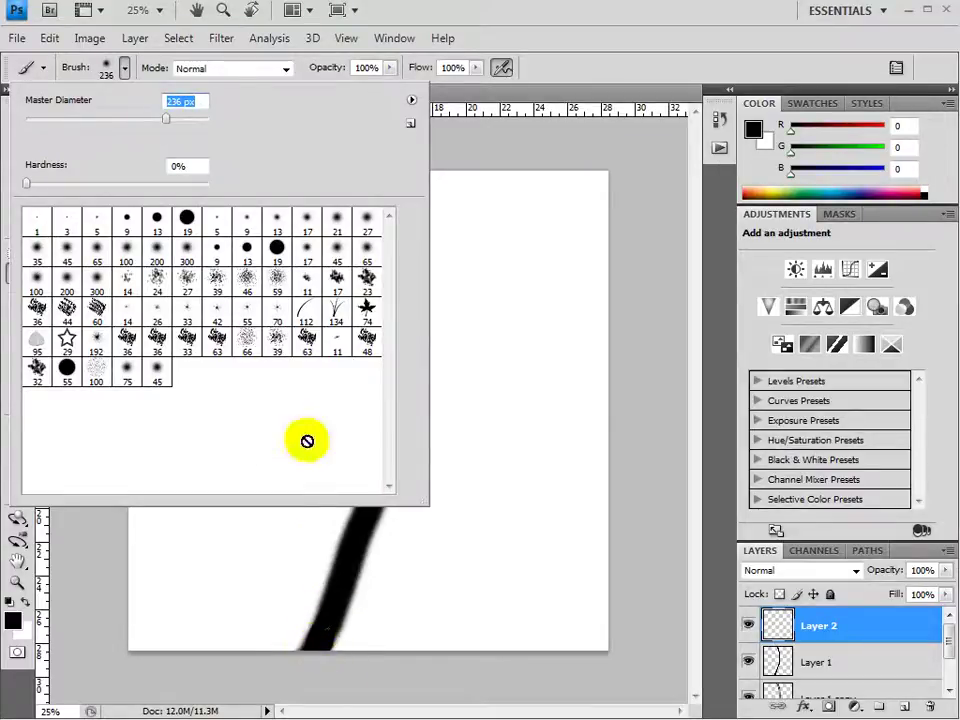
left_click_drag(166, 121, 169, 120)
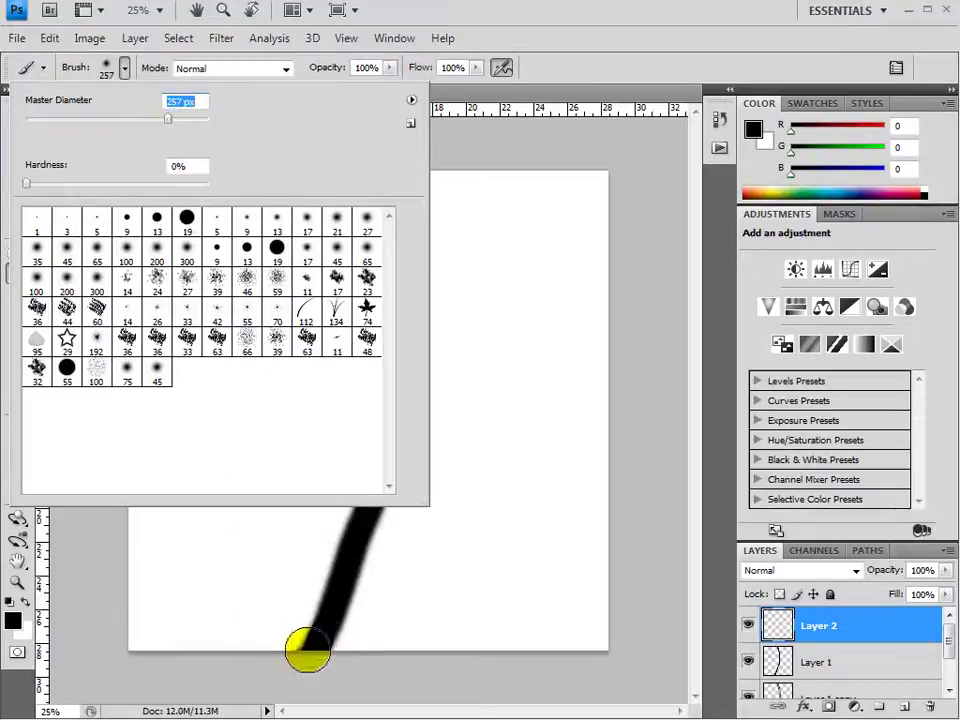
left_click(293, 689)
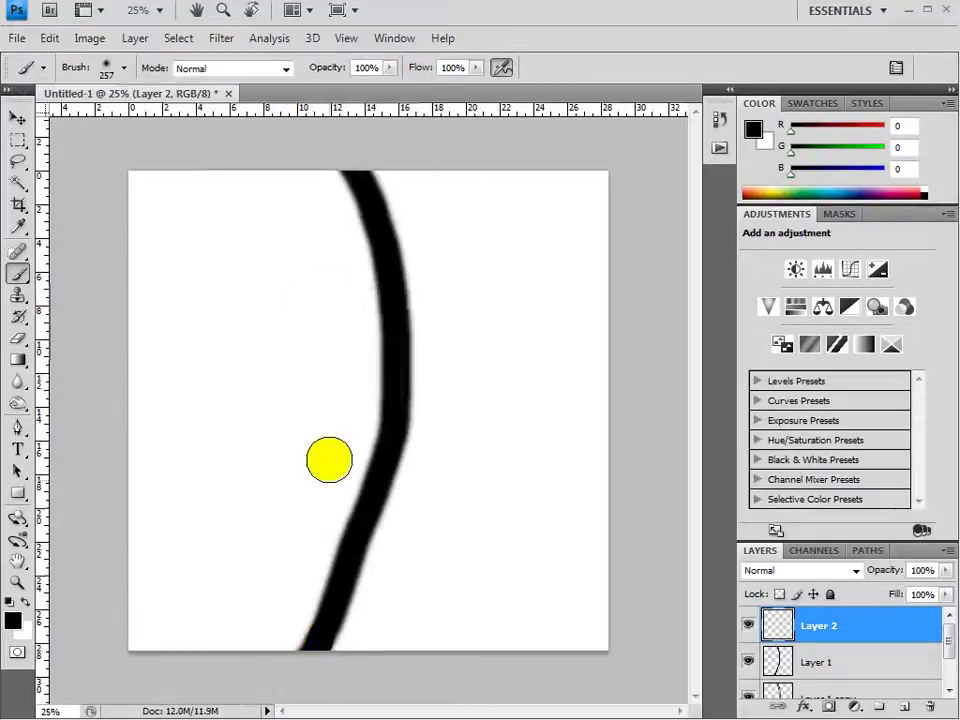
mouse_move(355, 170)
left_mouse_down()
mouse_move(356, 161)
mouse_move(380, 240)
mouse_move(392, 444)
mouse_move(306, 671)
mouse_move(289, 651)
left_mouse_up()
mouse_move(352, 172)
left_mouse_down()
mouse_move(345, 155)
mouse_move(375, 229)
mouse_move(388, 454)
mouse_move(380, 506)
mouse_move(326, 606)
mouse_move(299, 692)
left_mouse_up()
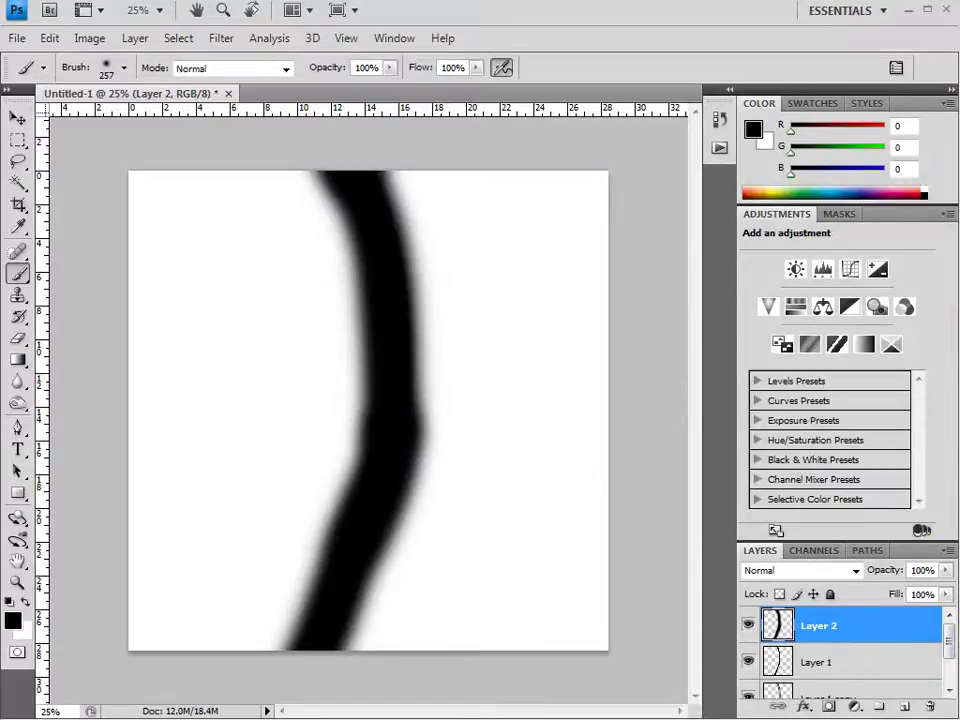
Hide Layer 1 and set Layer 2's fill to 84%
left_click(749, 661)
left_click(947, 597)
mouse_move(927, 614)
left_mouse_down()
mouse_move(912, 622)
mouse_move(934, 622)
left_mouse_up()
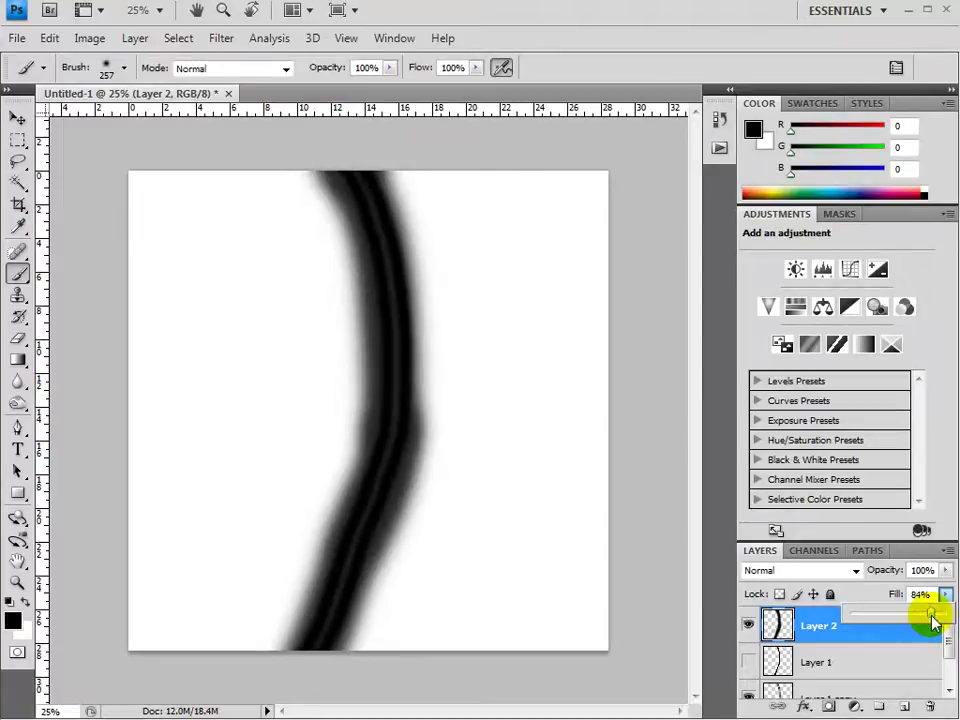
left_click(381, 148)
Paint more strokes along the curve on Layer 2 to even out its soft edges, and set the layer's fill to 88%
mouse_move(362, 158)
left_mouse_down()
mouse_move(393, 221)
mouse_move(402, 380)
left_mouse_up()
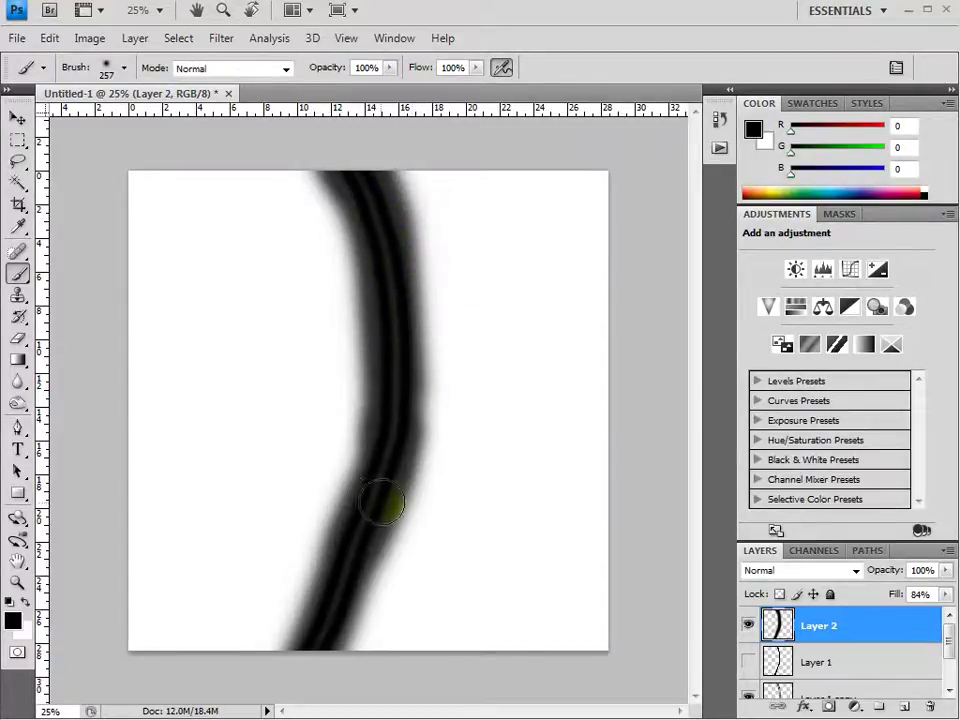
mouse_move(304, 682)
left_mouse_down()
mouse_move(323, 660)
mouse_move(361, 557)
left_mouse_up()
left_click_drag(376, 486, 394, 374)
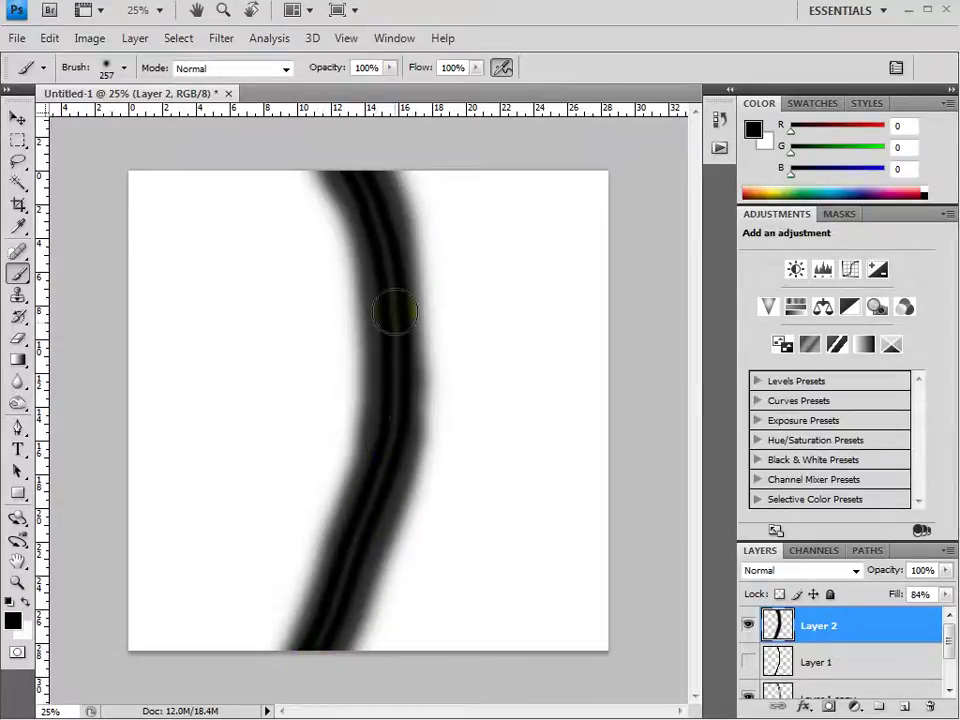
left_click_drag(306, 637, 324, 628)
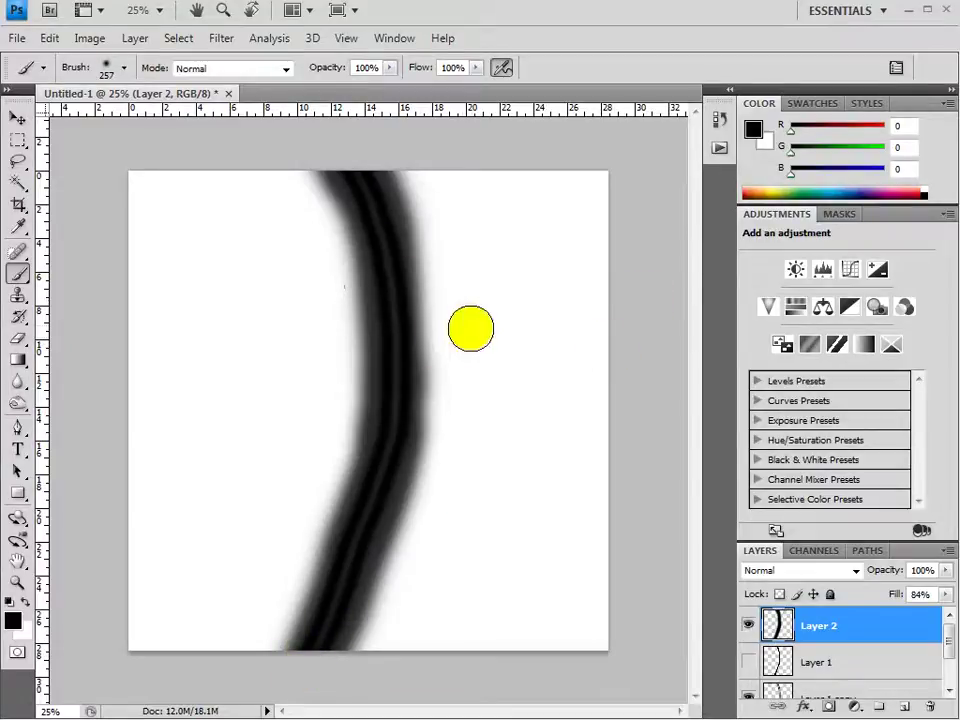
left_click(945, 594)
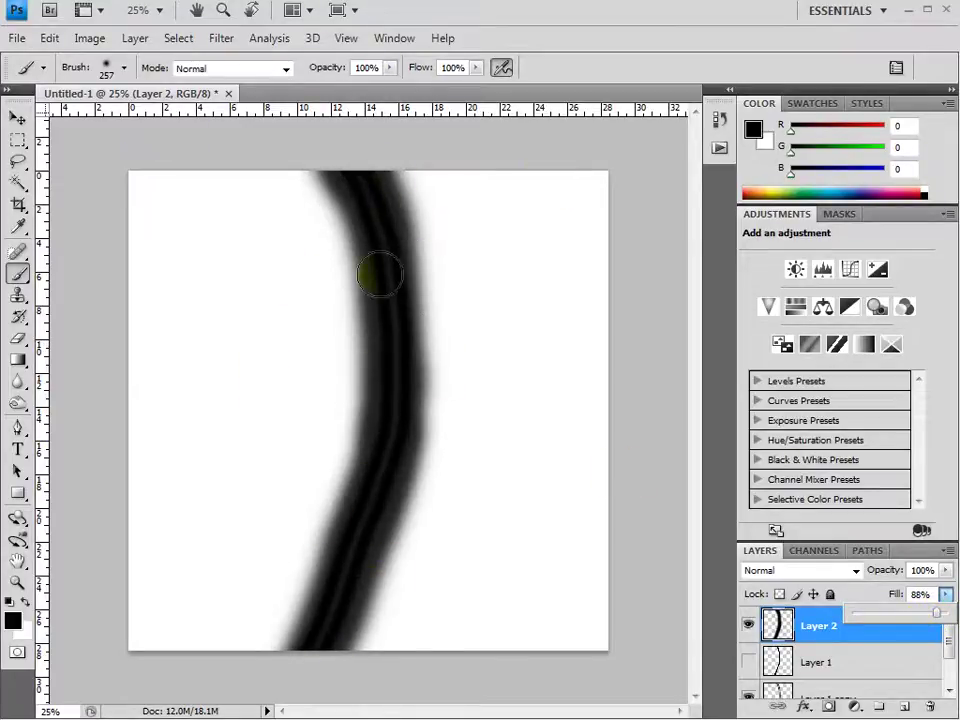
left_click(916, 635)
Export the image for web as a maximum-quality JPEG named roadheigh in the road folder
left_click(17, 38)
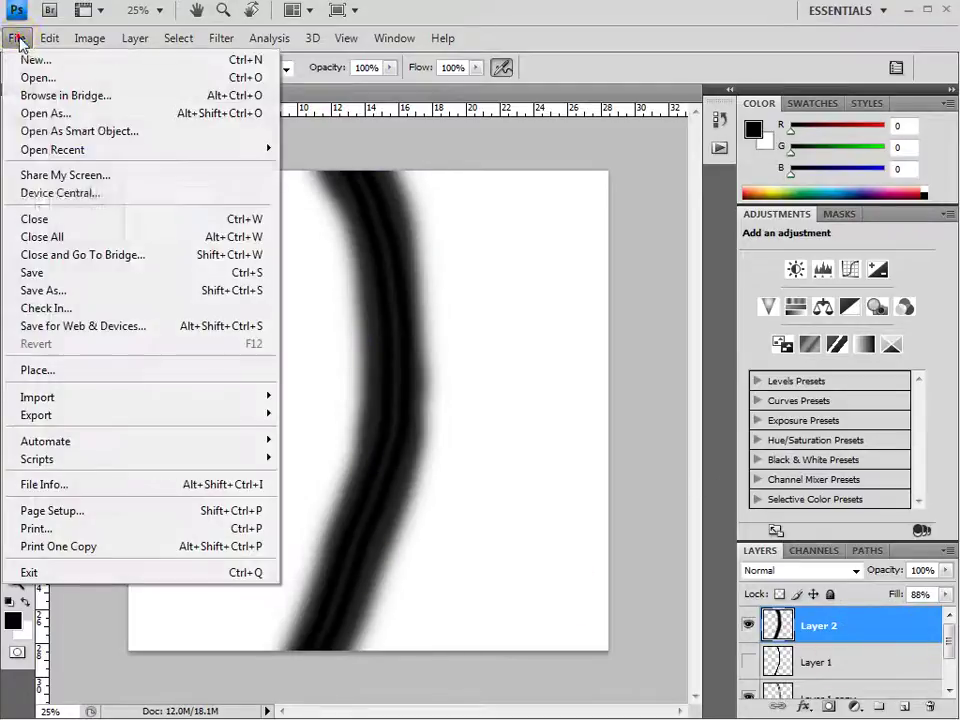
left_click(112, 324)
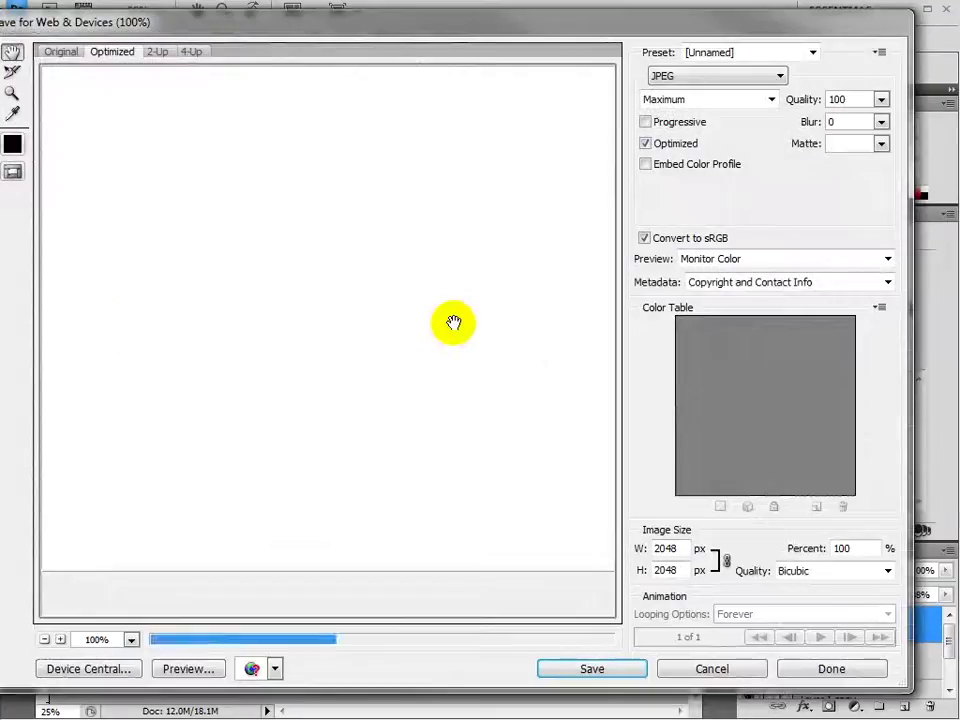
left_click_drag(542, 343, 437, 213)
left_click_drag(245, 259, 371, 178)
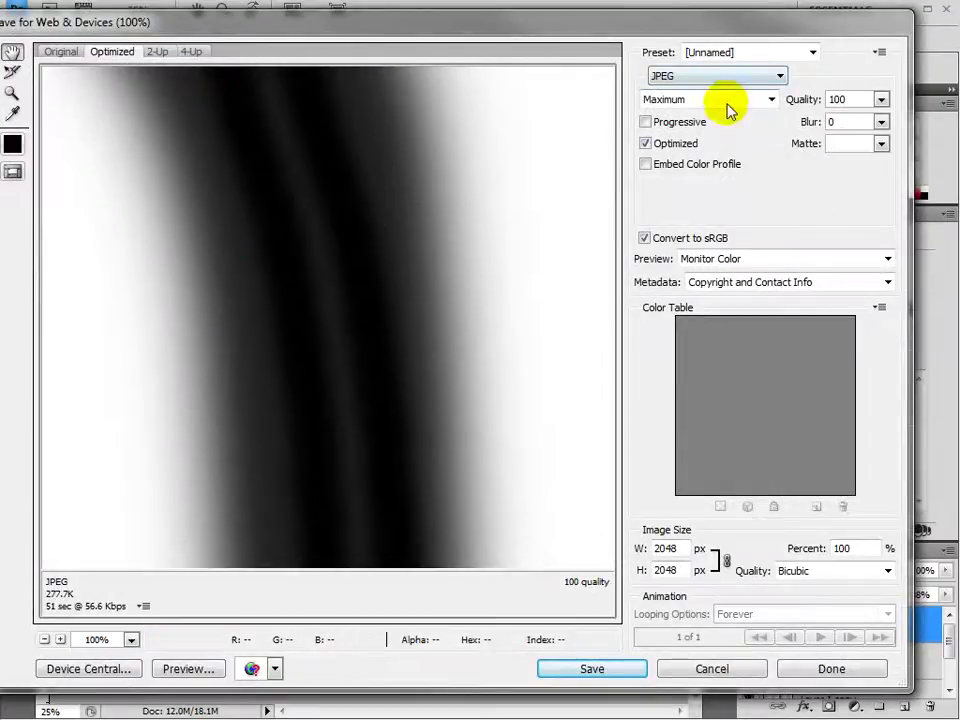
left_click(596, 669)
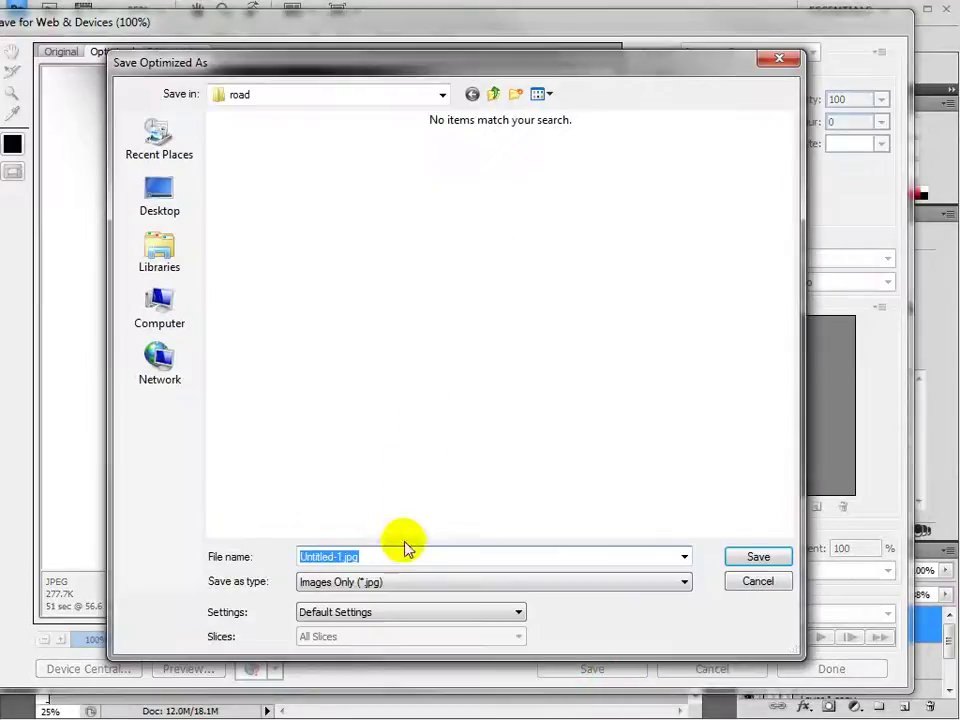
type("roadheigh")
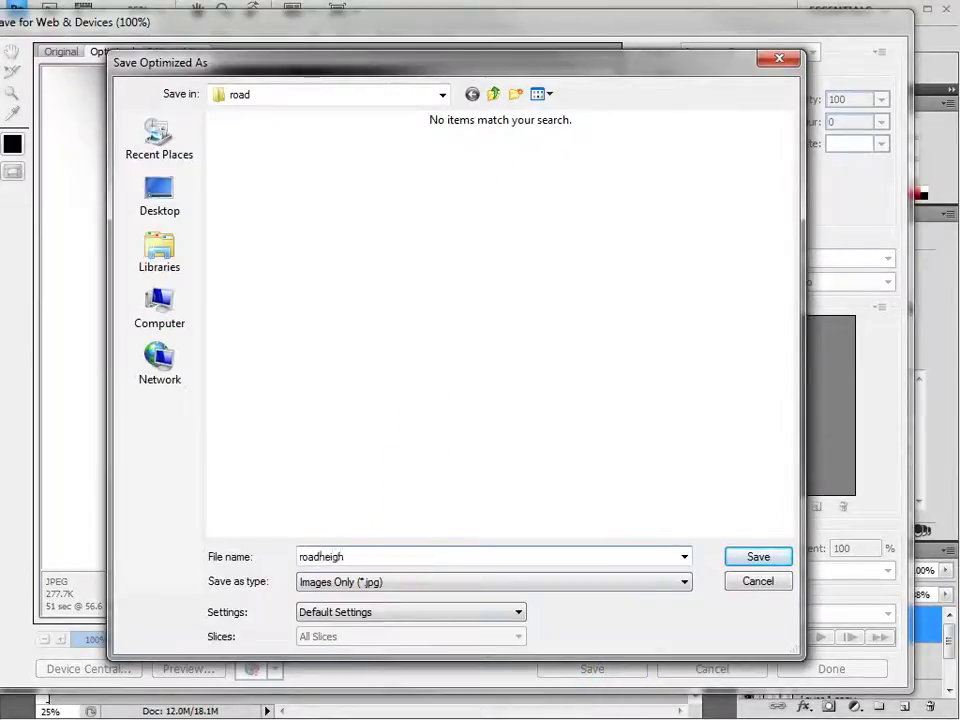
left_click(745, 558)
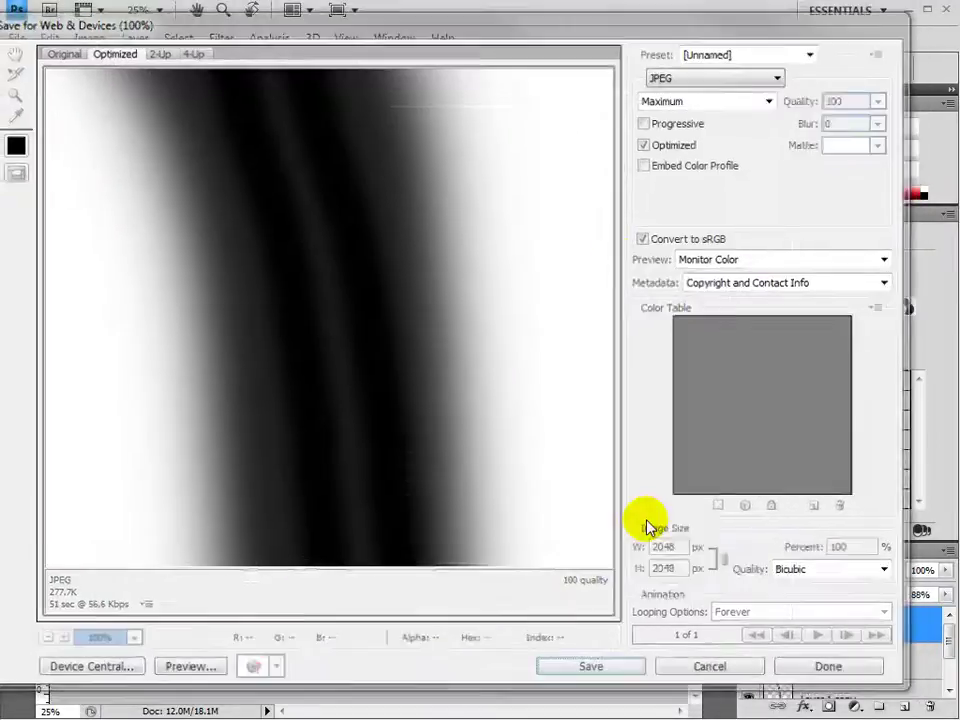
Set Layer 2's fill to 100%, hide the Layer 1 copy, and export this version for web as a JPEG named roadmap
left_click(946, 596)
left_click_drag(940, 618, 946, 616)
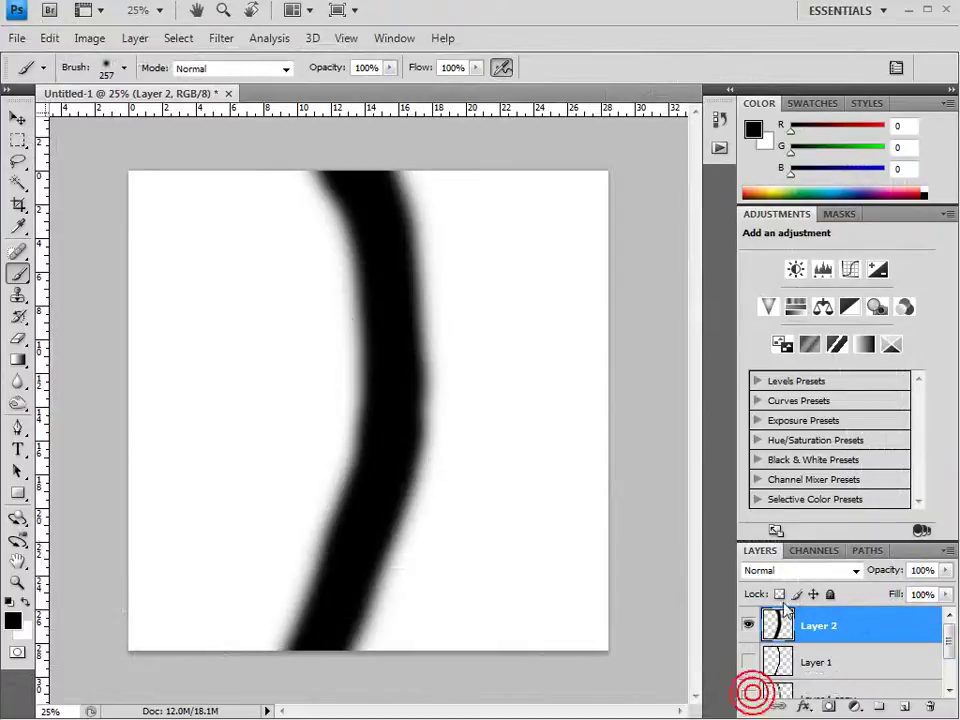
left_click(17, 38)
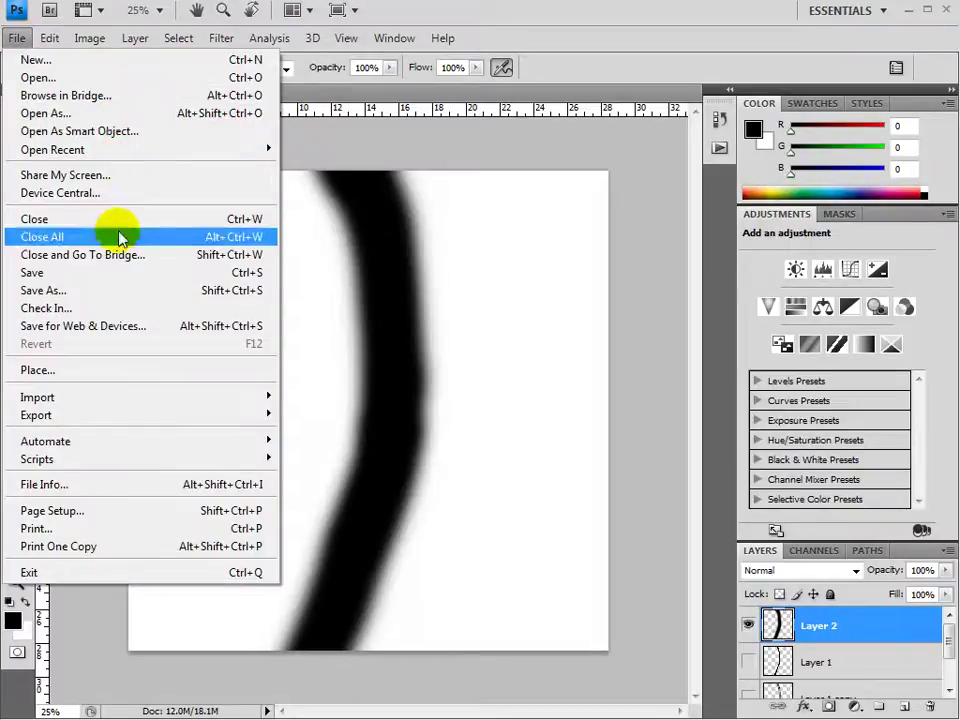
left_click(143, 326)
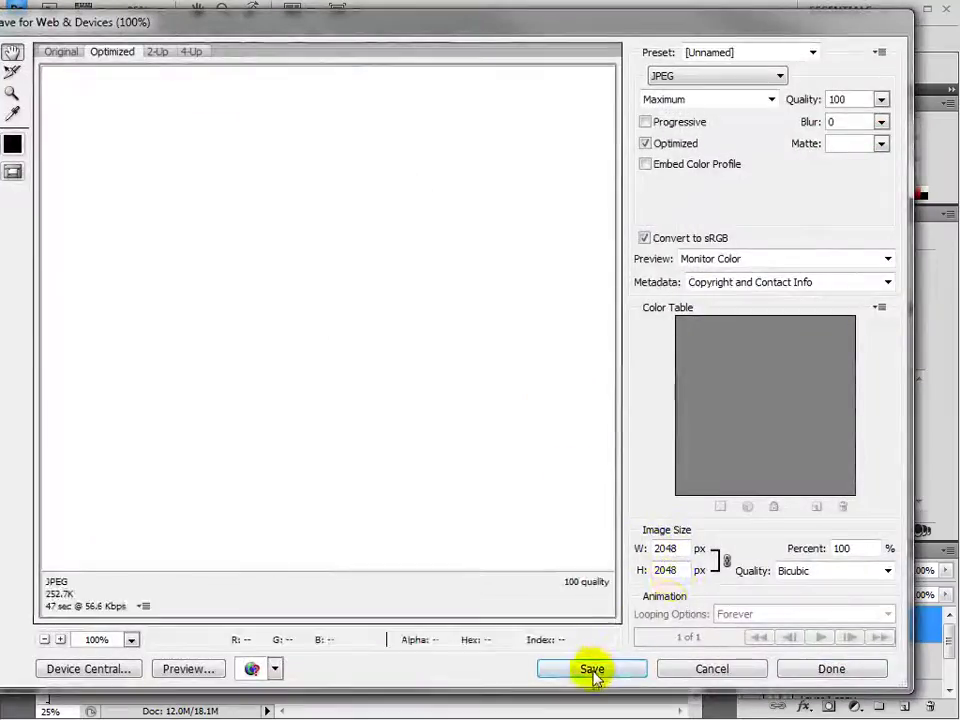
left_click(591, 669)
type("roadm")
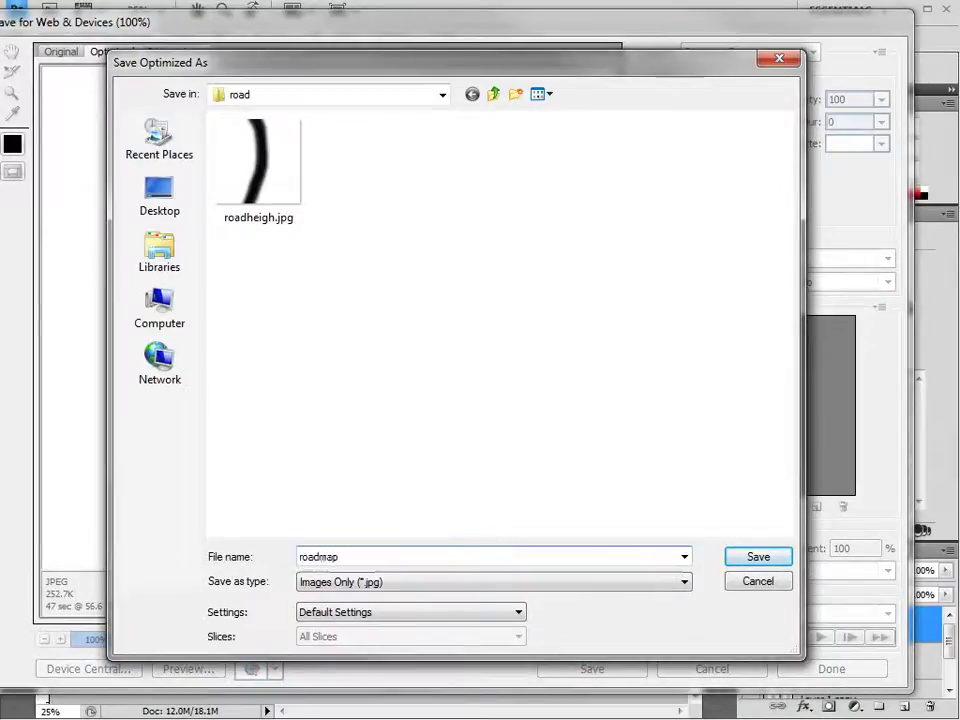
type("ap")
key("Return")
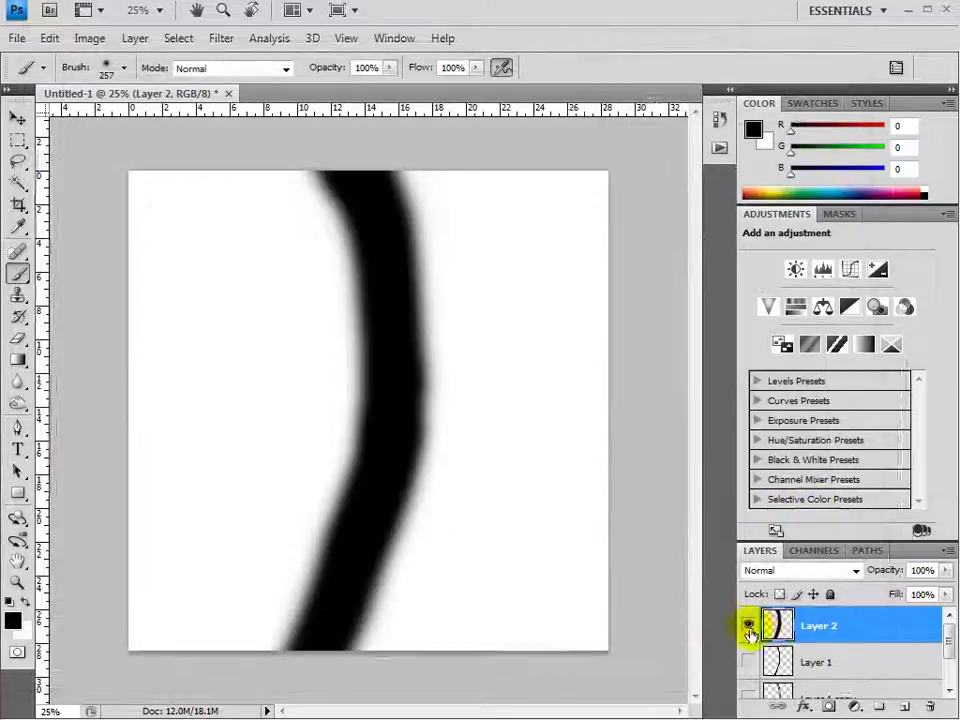
Show Layer 1 instead of Layer 2 and apply a Gaussian Blur with an 11.1 pixel radius to it
left_click(749, 626)
left_click(748, 662)
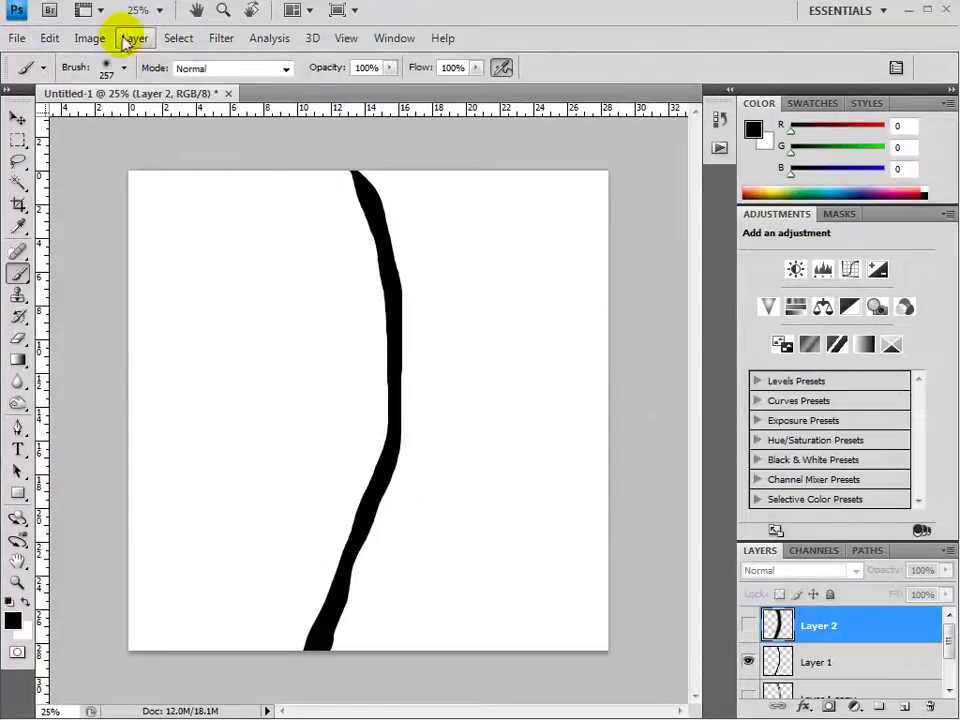
left_click(218, 39)
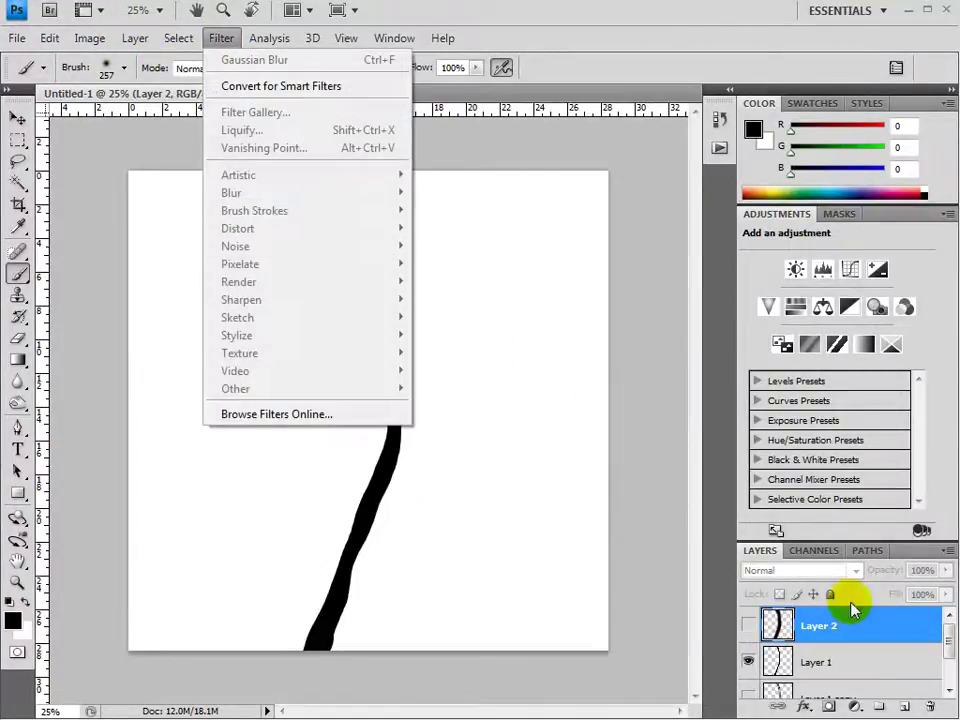
left_click(855, 665)
left_click(178, 38)
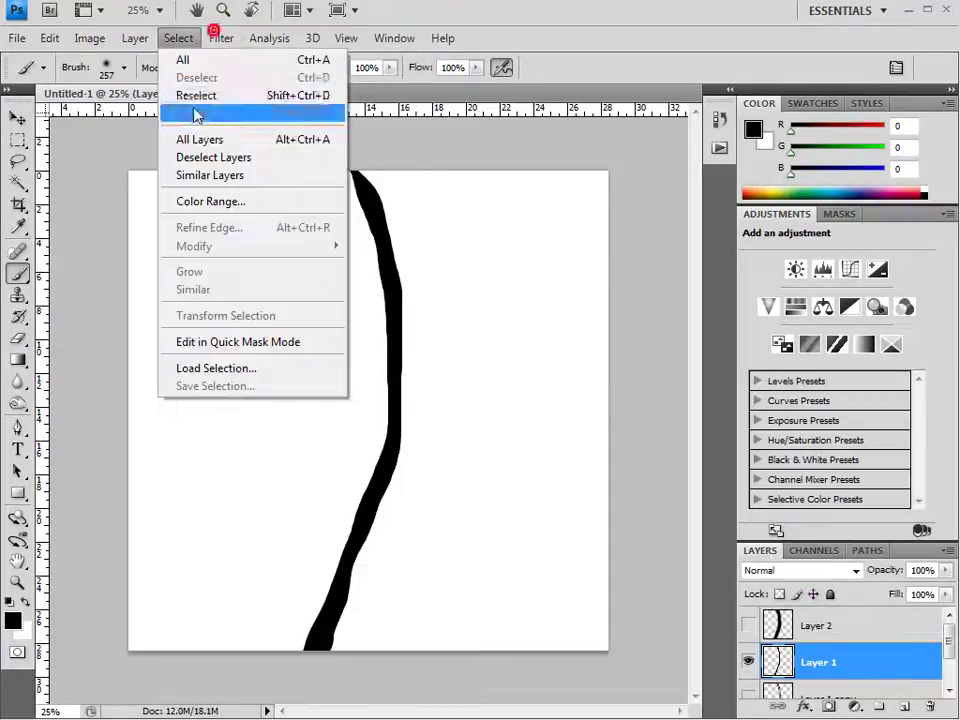
mouse_move(246, 193)
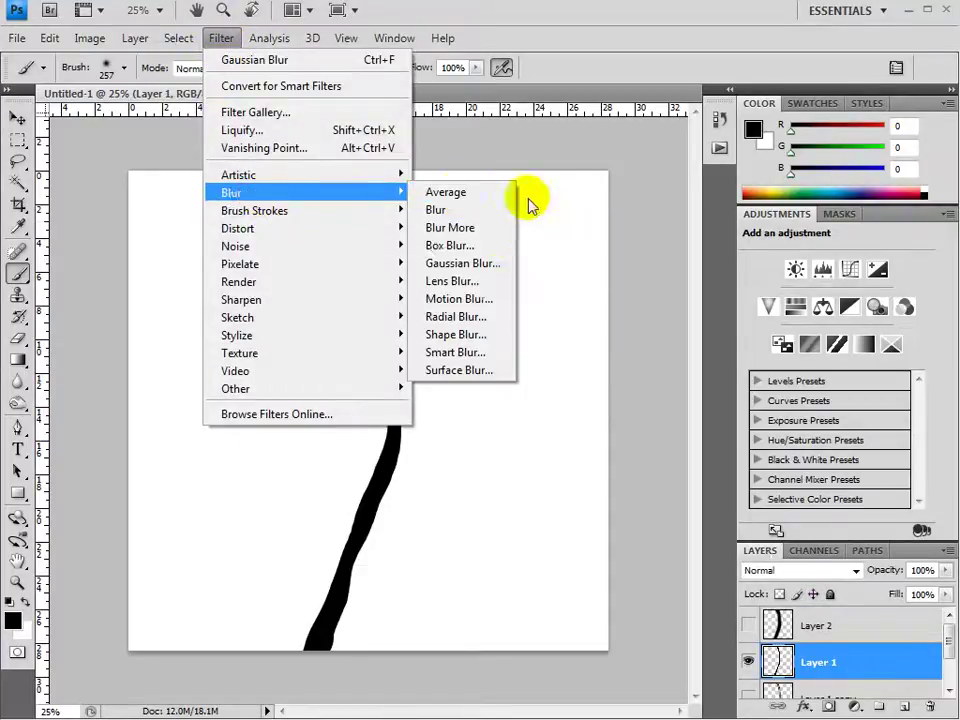
left_click(482, 260)
left_click_drag(594, 339, 615, 343)
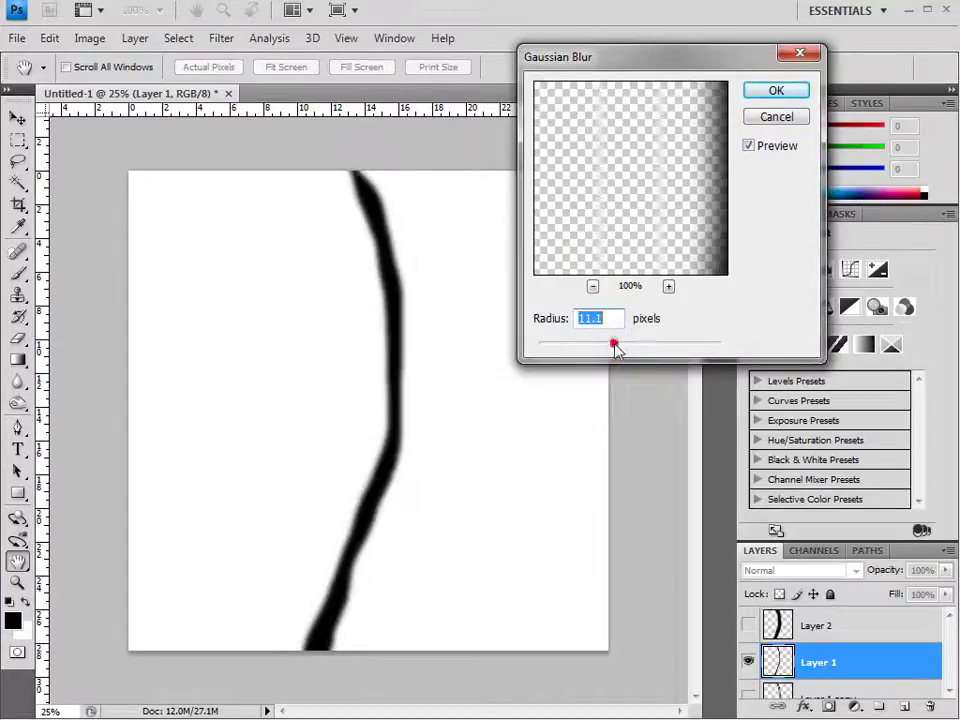
left_click(779, 91)
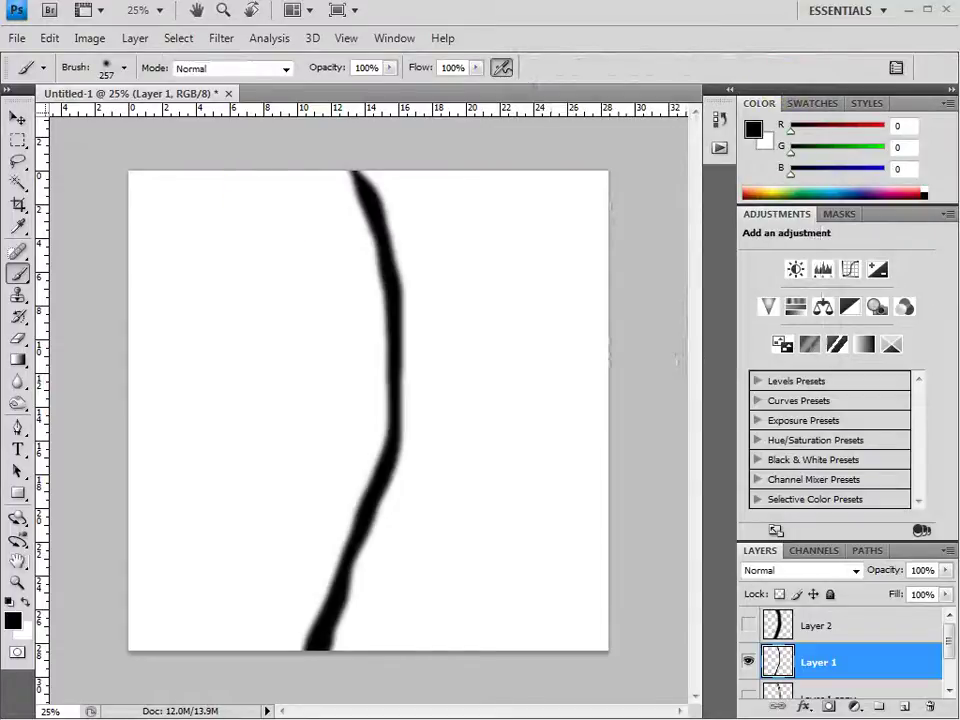
Partly fade the black curve on Layer 1, most strongly at its upper end, with a soft 300 px eraser
left_click(19, 340)
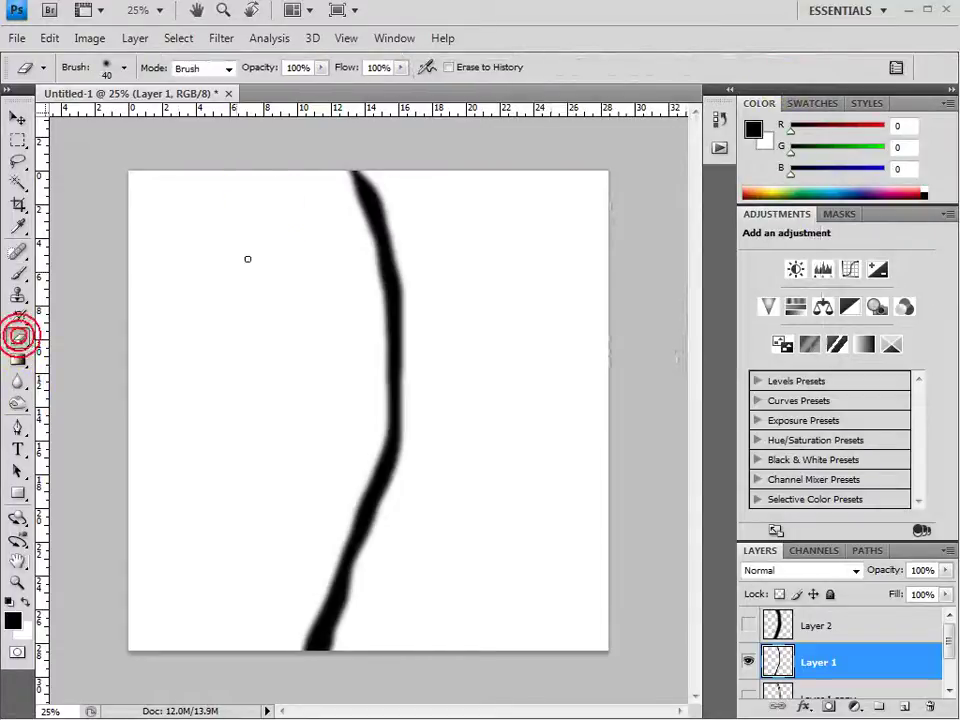
left_click(126, 68)
left_click(155, 119)
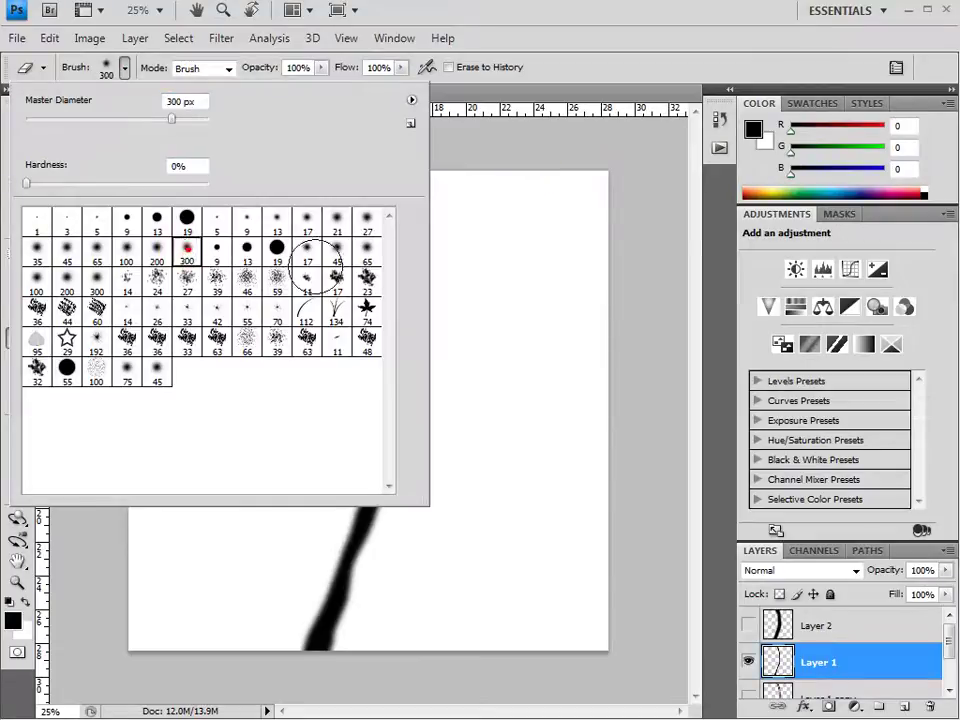
left_click(543, 164)
mouse_move(415, 183)
left_mouse_down()
mouse_move(403, 171)
mouse_move(436, 278)
mouse_move(426, 480)
mouse_move(328, 701)
mouse_move(231, 647)
mouse_move(259, 635)
mouse_move(289, 591)
mouse_move(340, 440)
mouse_move(343, 229)
mouse_move(302, 154)
left_mouse_up()
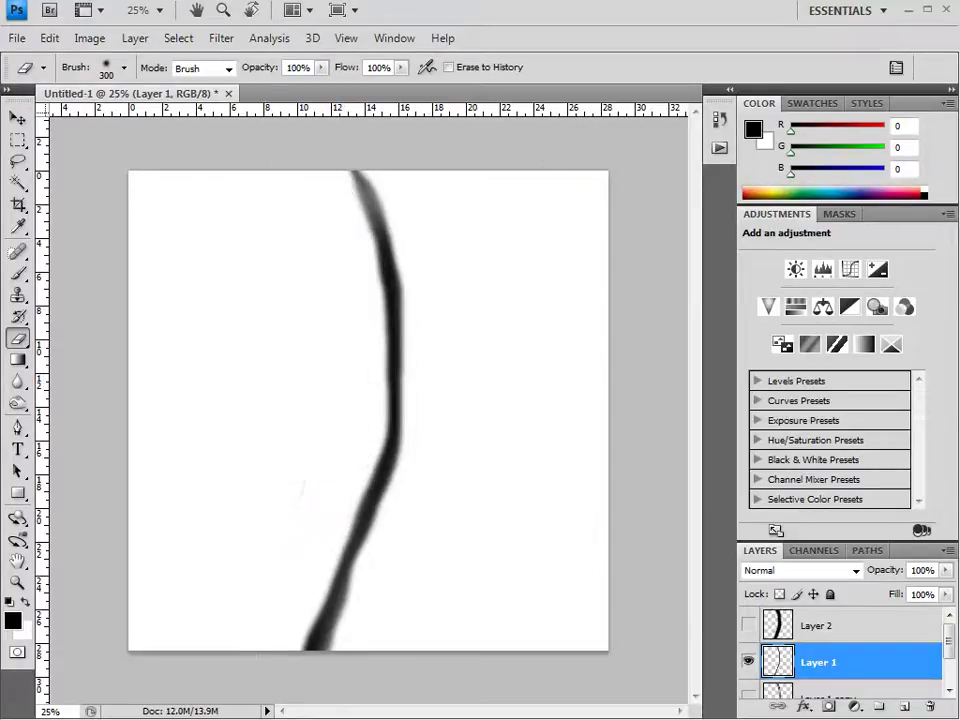
Export the faded Layer 1 curve for web as a JPEG named roadmiddlepart in the road folder
left_click(17, 39)
left_click(152, 325)
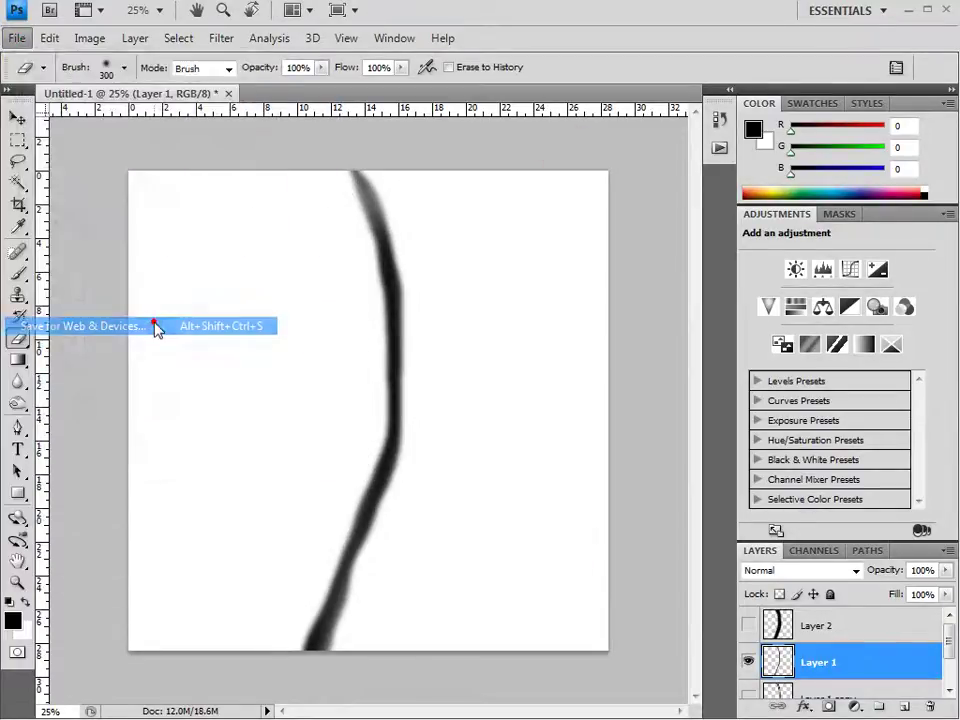
left_click(575, 670)
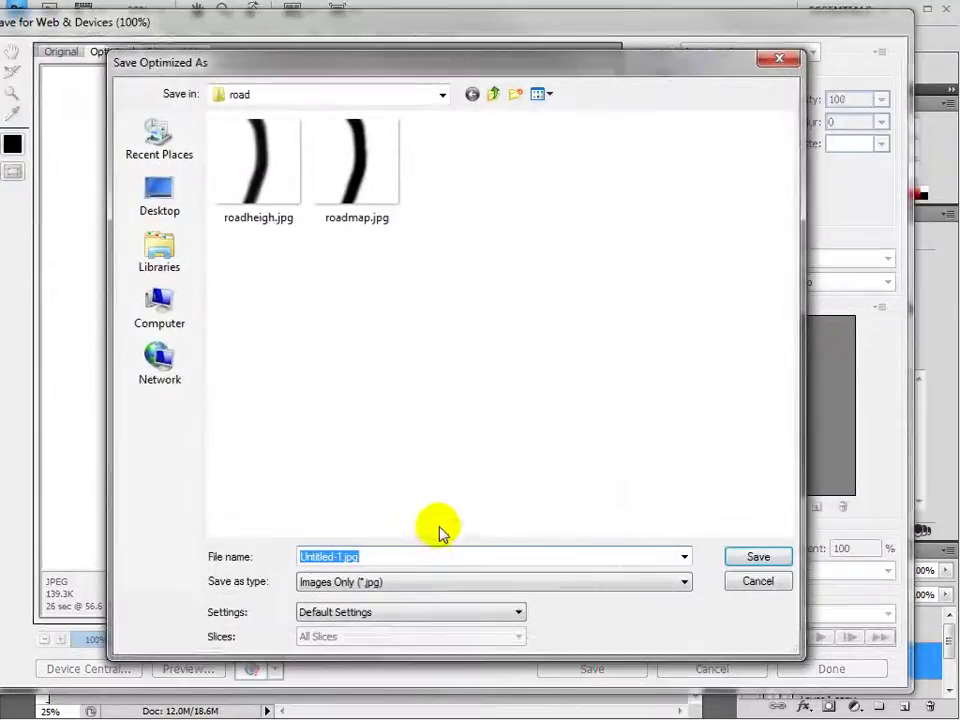
type("road")
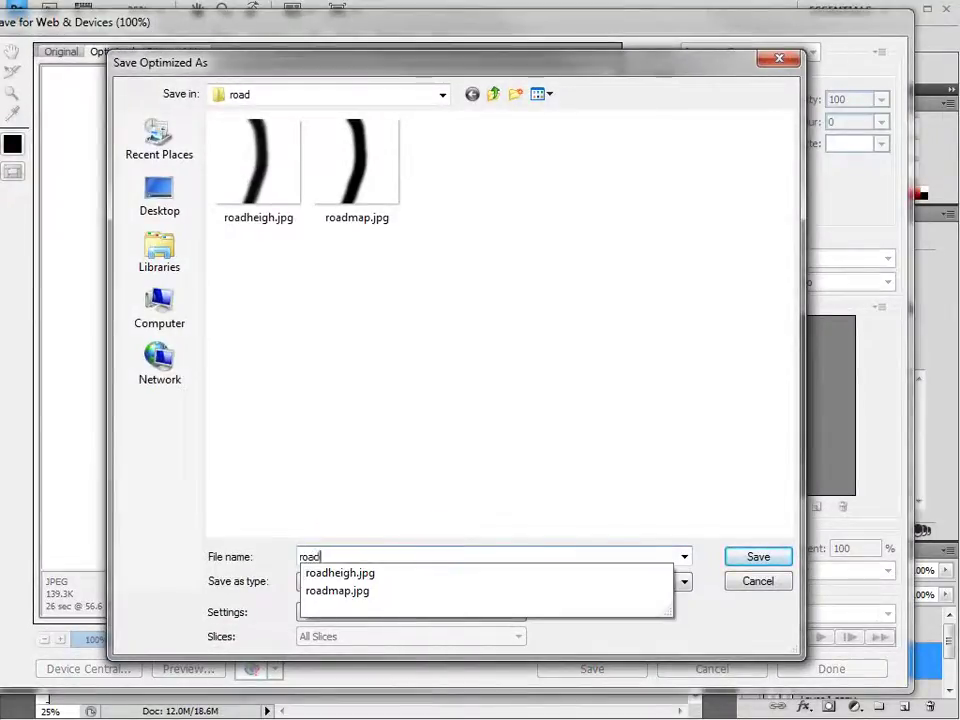
type("middlepart")
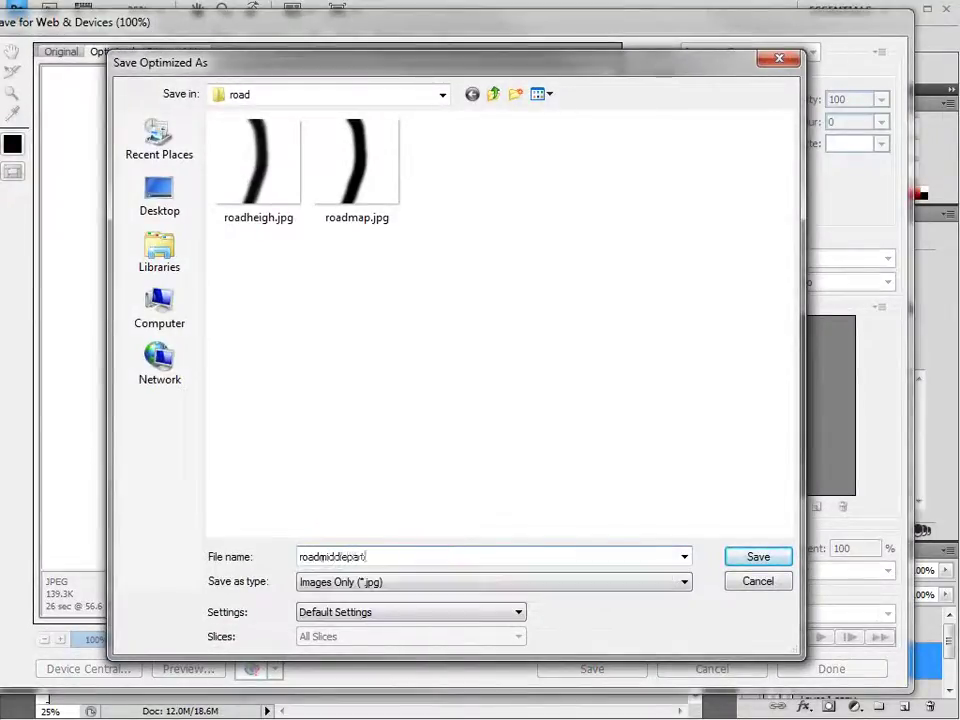
left_click(752, 560)
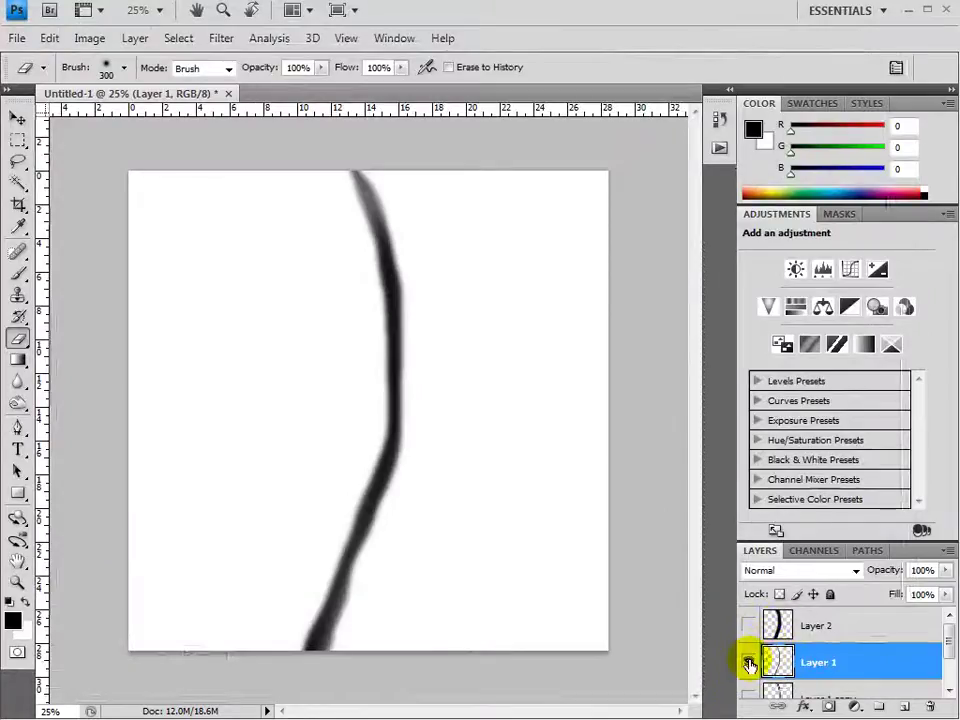
Show the Layer 1 copy instead of Layer 1 and export its double line for web as a JPEG named 2tracks
left_click(749, 664)
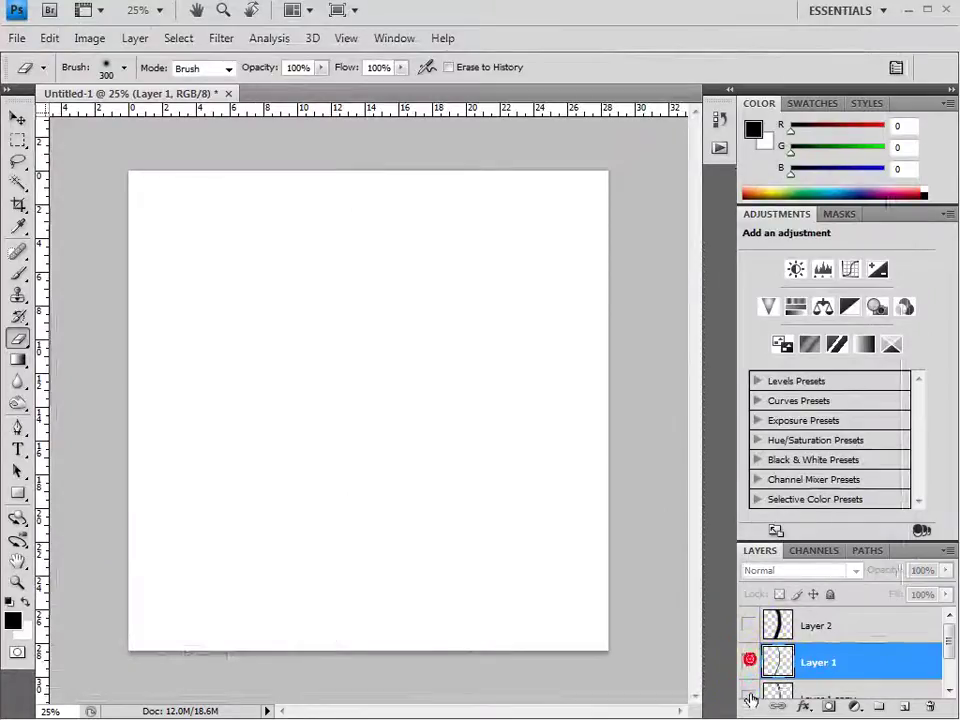
left_click(748, 696)
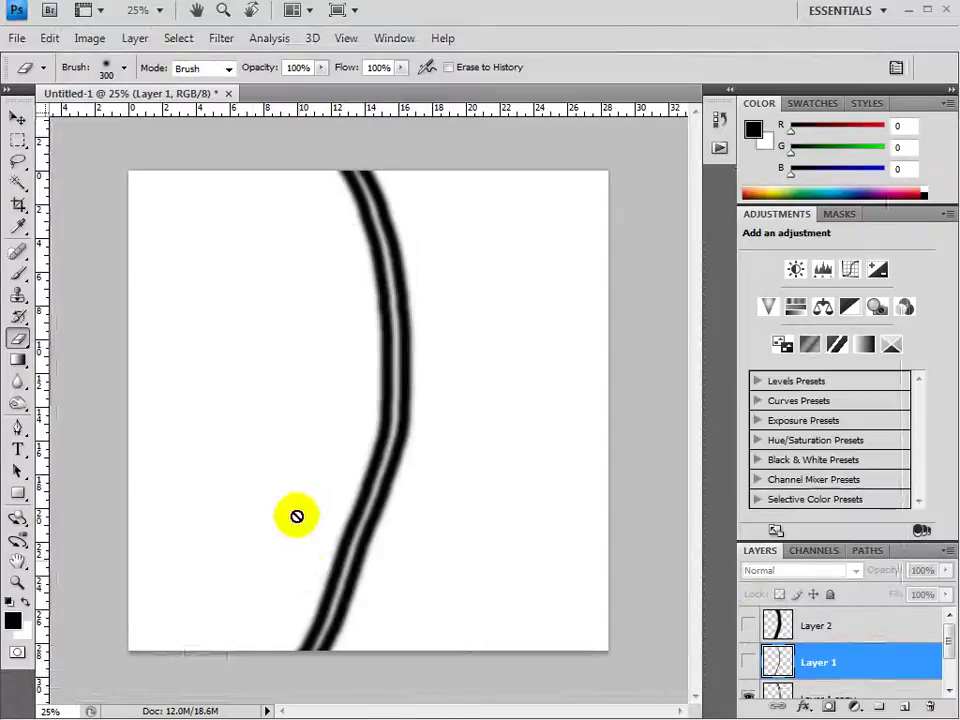
left_click(17, 38)
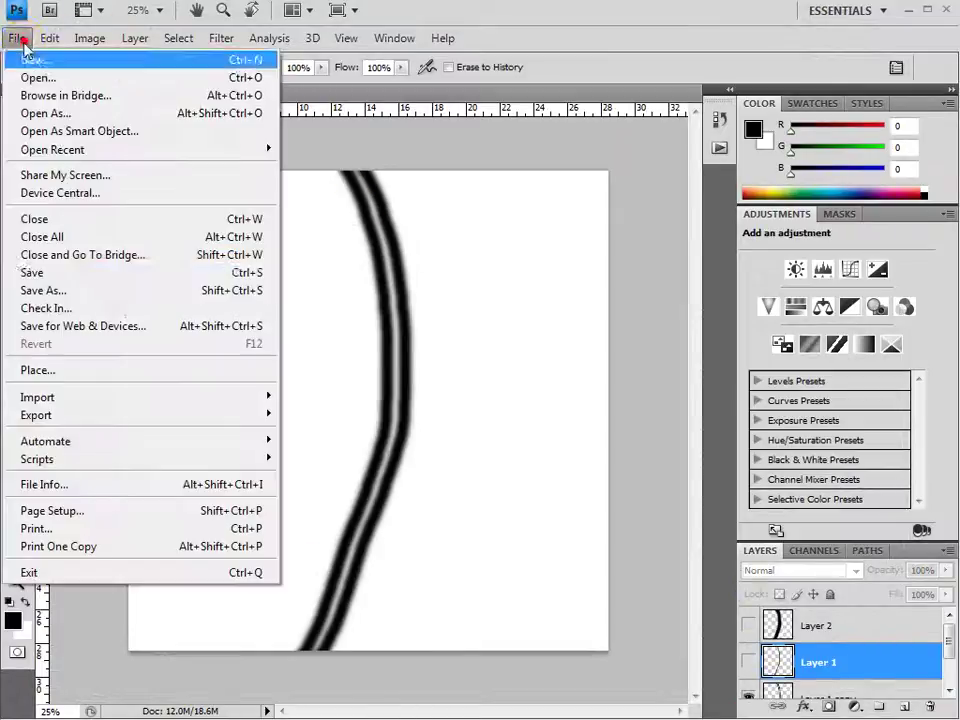
left_click(118, 327)
left_click(593, 669)
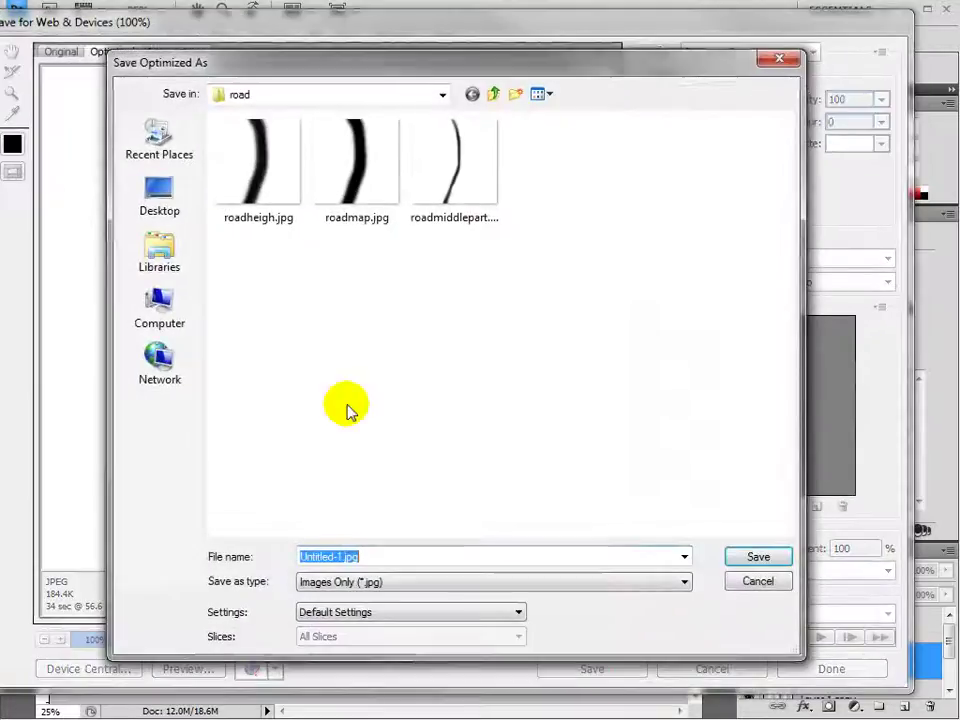
type("2tracks")
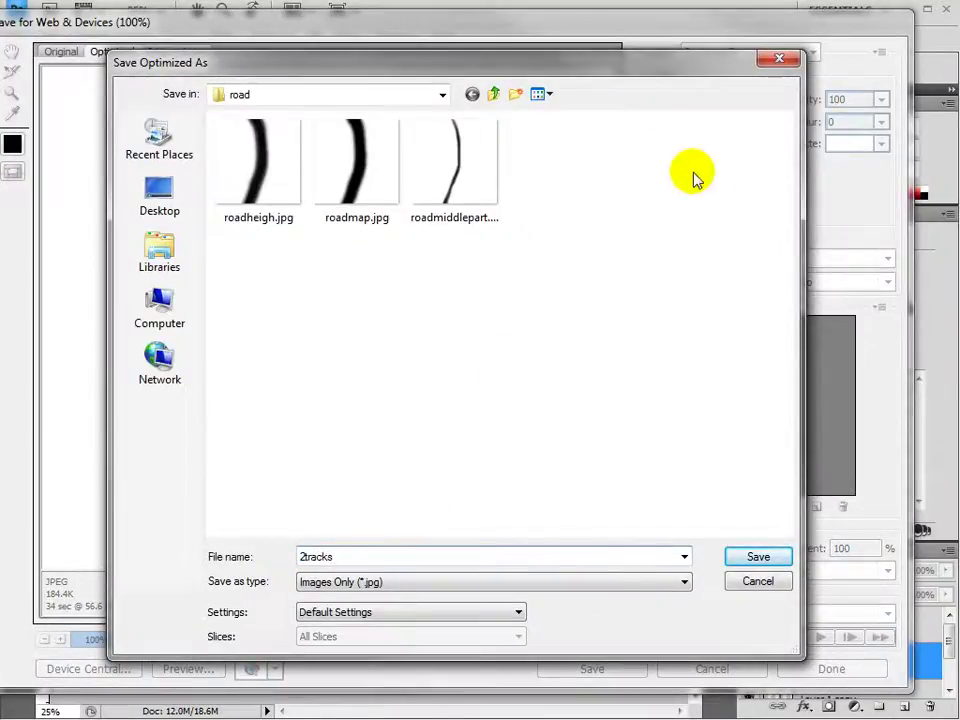
left_click(763, 557)
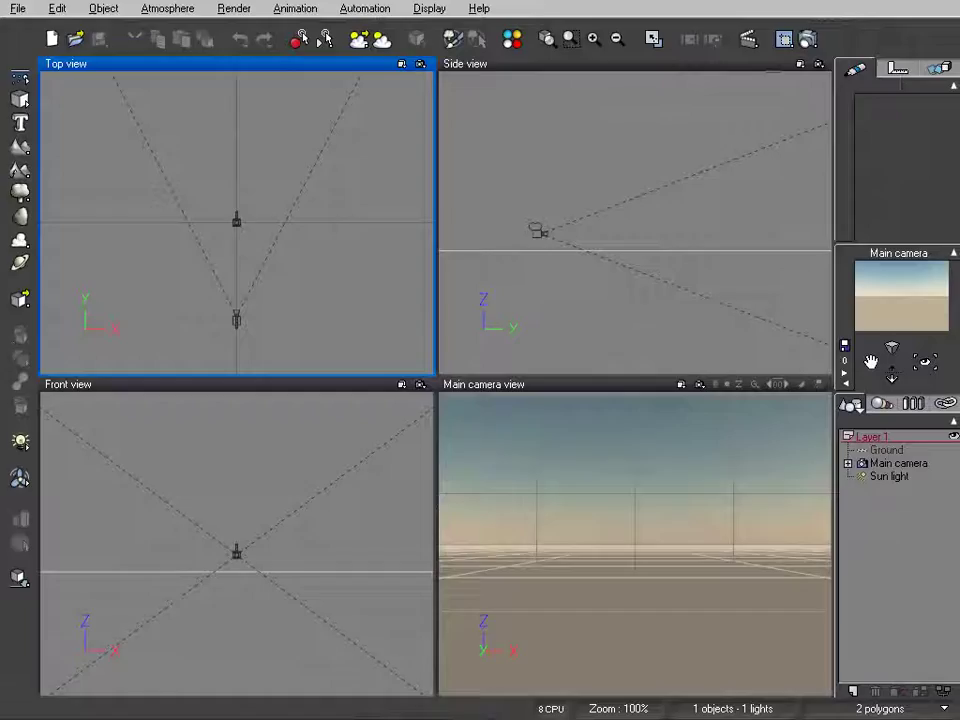
Switch to Vue, add a standard terrain to the scene, and open it in the Terrain Editor
right_click_drag(296, 150, 299, 148)
left_click(19, 147)
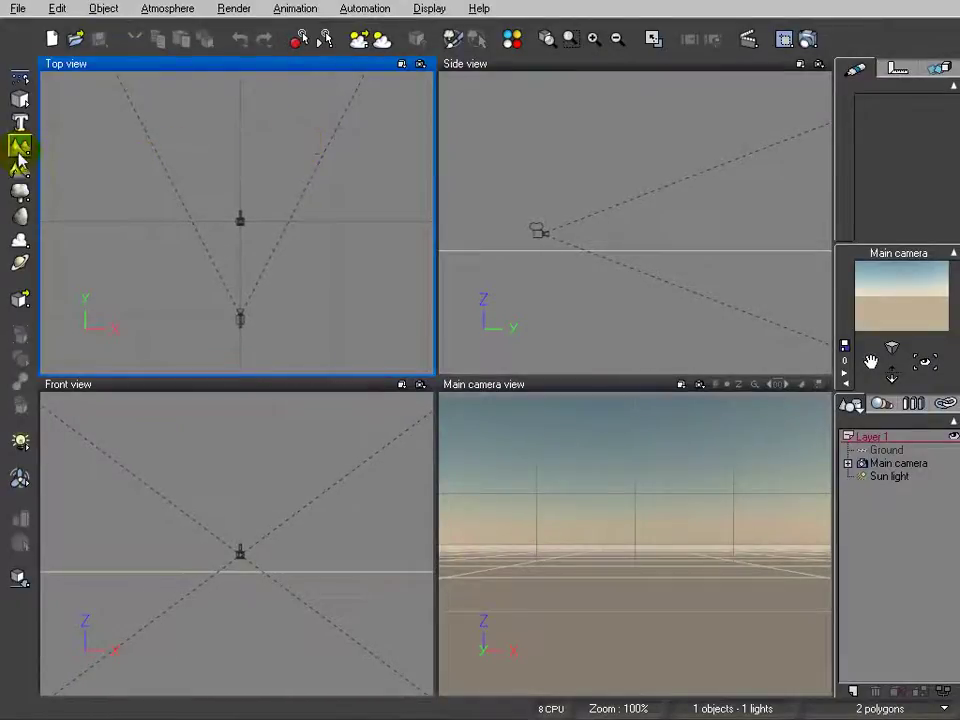
left_click_drag(228, 232, 249, 196)
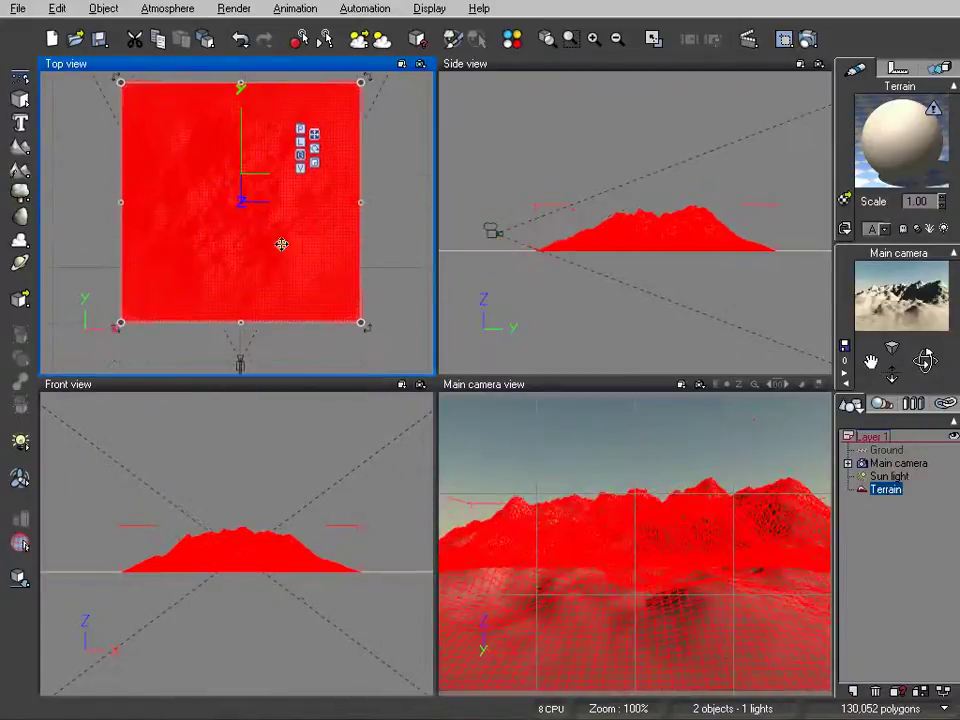
right_click(166, 227)
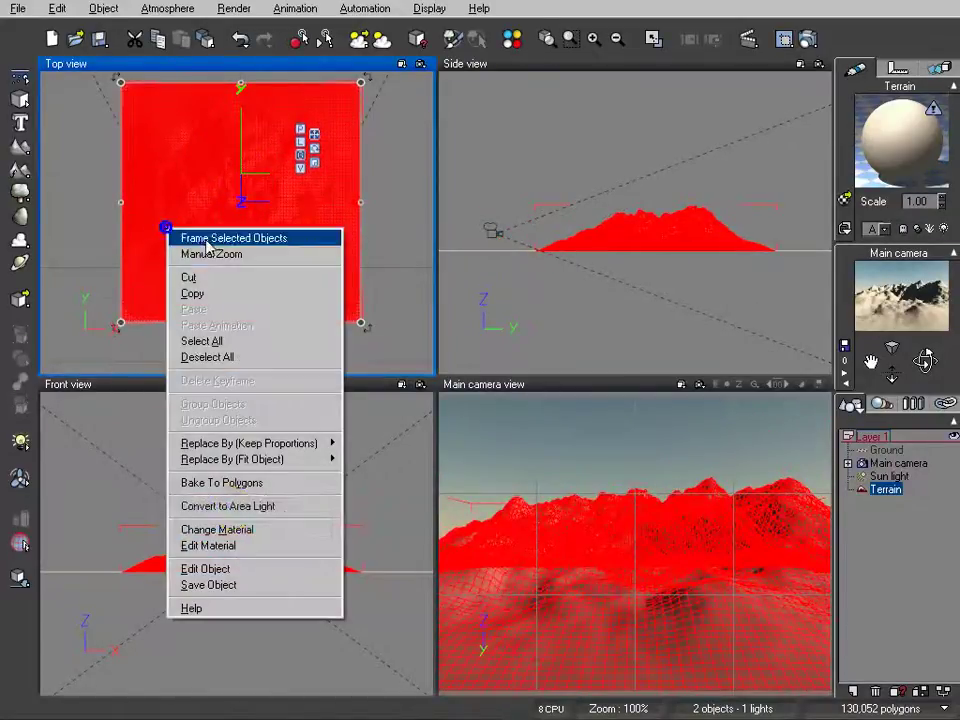
left_click(257, 566)
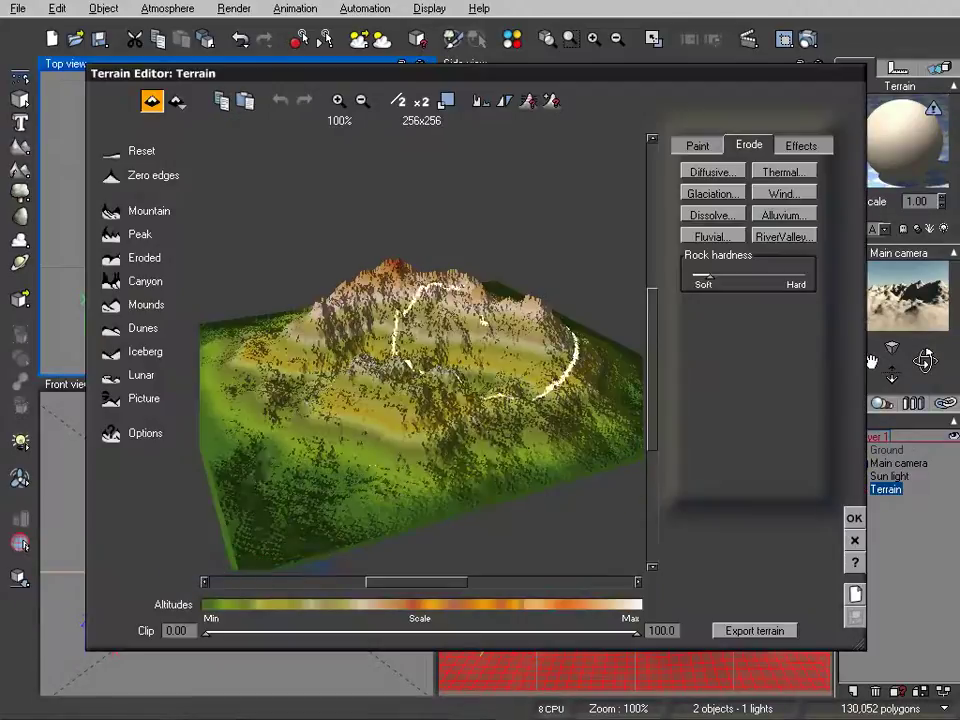
Reset the terrain and generate a new mountain on it at 1024x1024 resolution
left_click(125, 155)
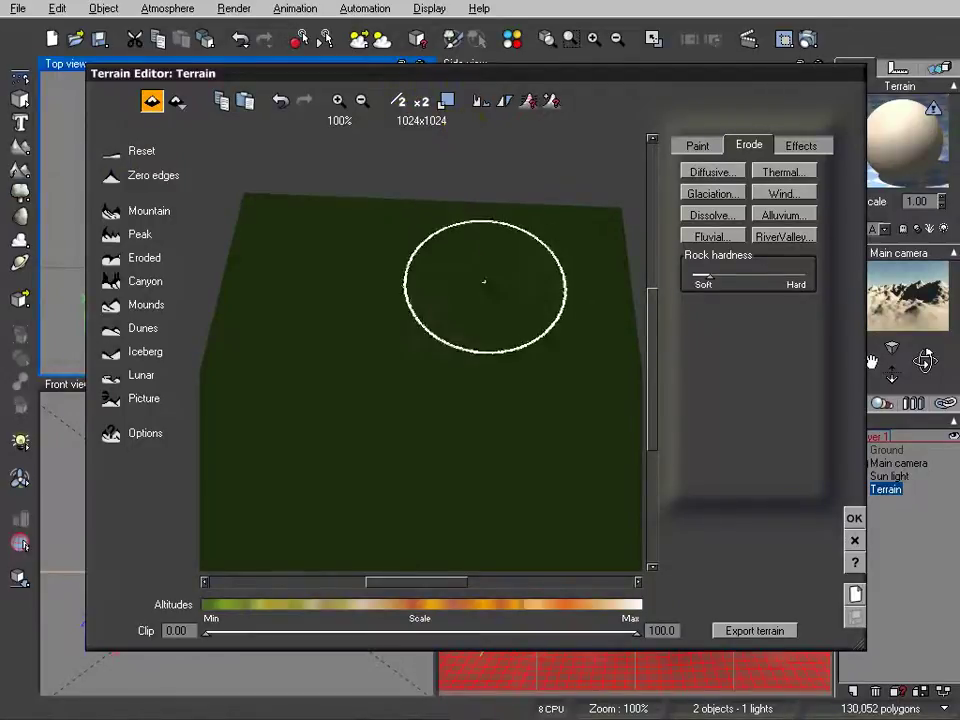
right_click_drag(443, 335, 452, 317)
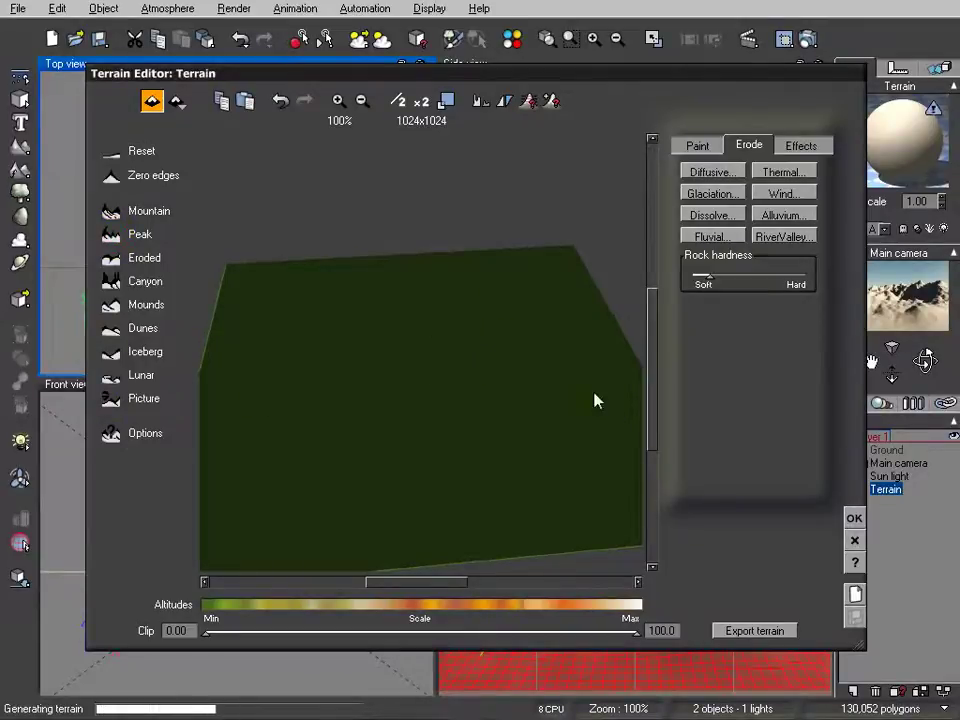
mouse_move(511, 366)
right_mouse_down()
mouse_move(506, 392)
mouse_move(495, 356)
mouse_move(505, 352)
right_mouse_up()
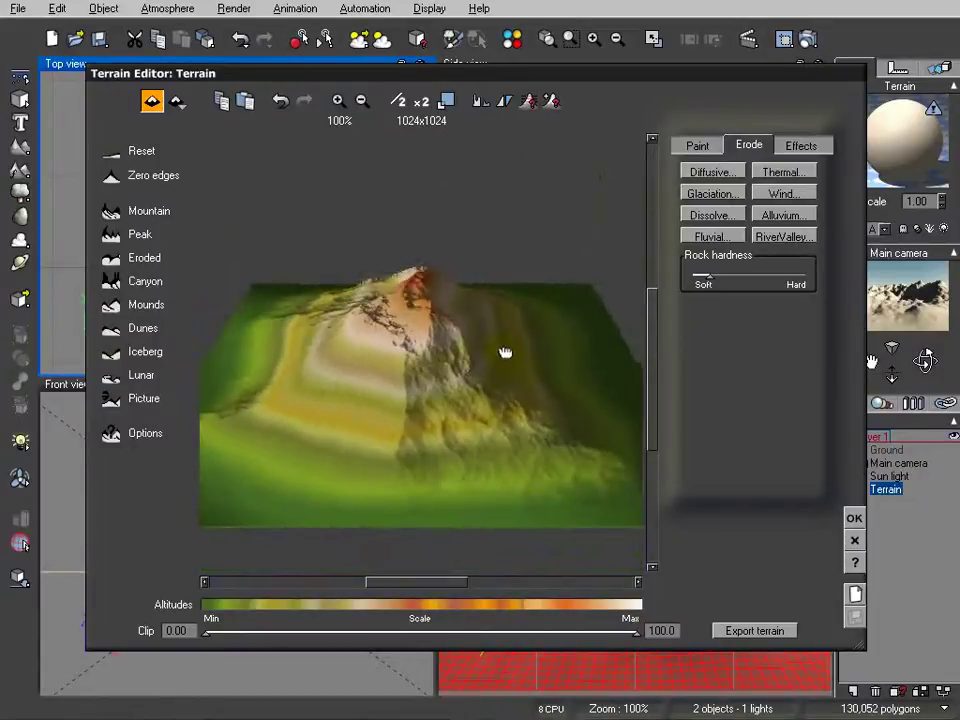
Lower the mountain's summit and upper slopes in several spots with the Dig brush
left_click(695, 147)
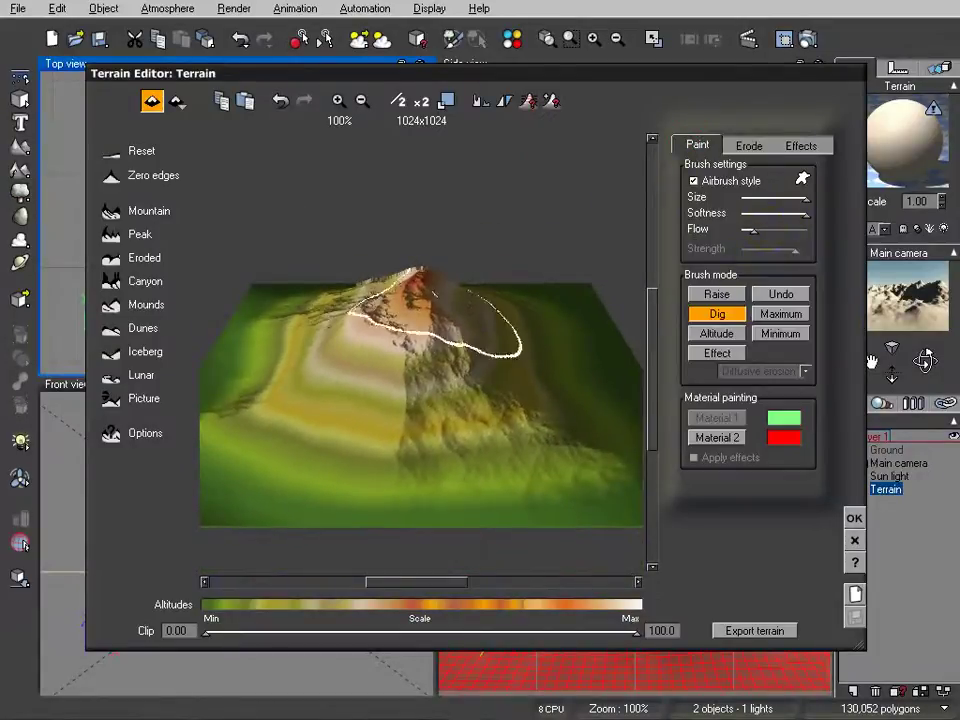
mouse_move(388, 366)
right_mouse_down()
mouse_move(457, 358)
mouse_move(428, 321)
right_mouse_up()
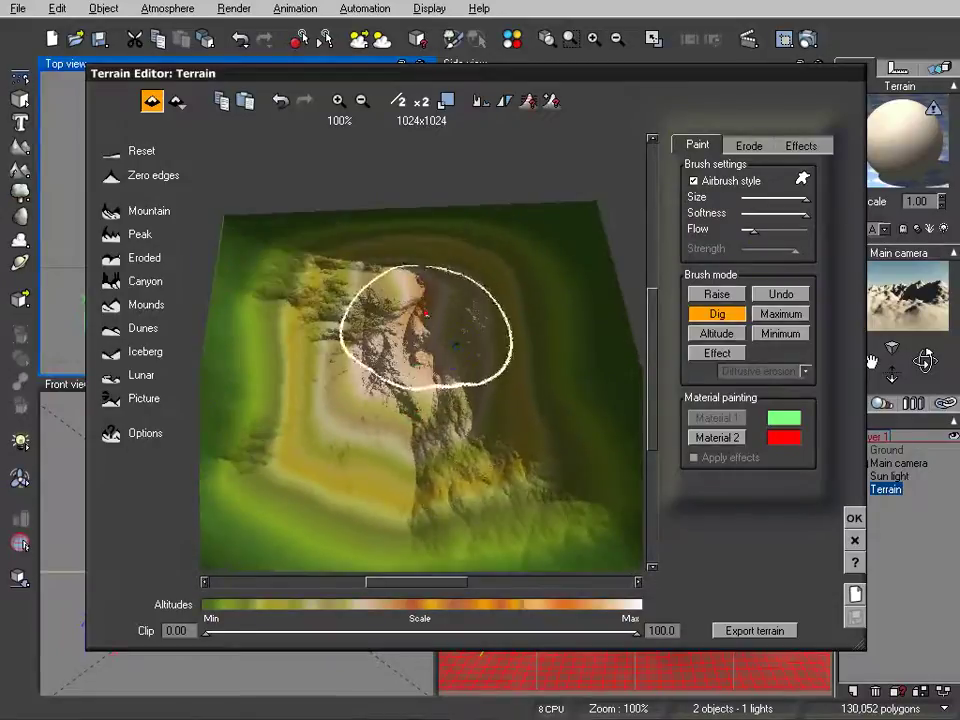
left_click(439, 382)
left_click(433, 334)
left_click(420, 288)
left_click(384, 389)
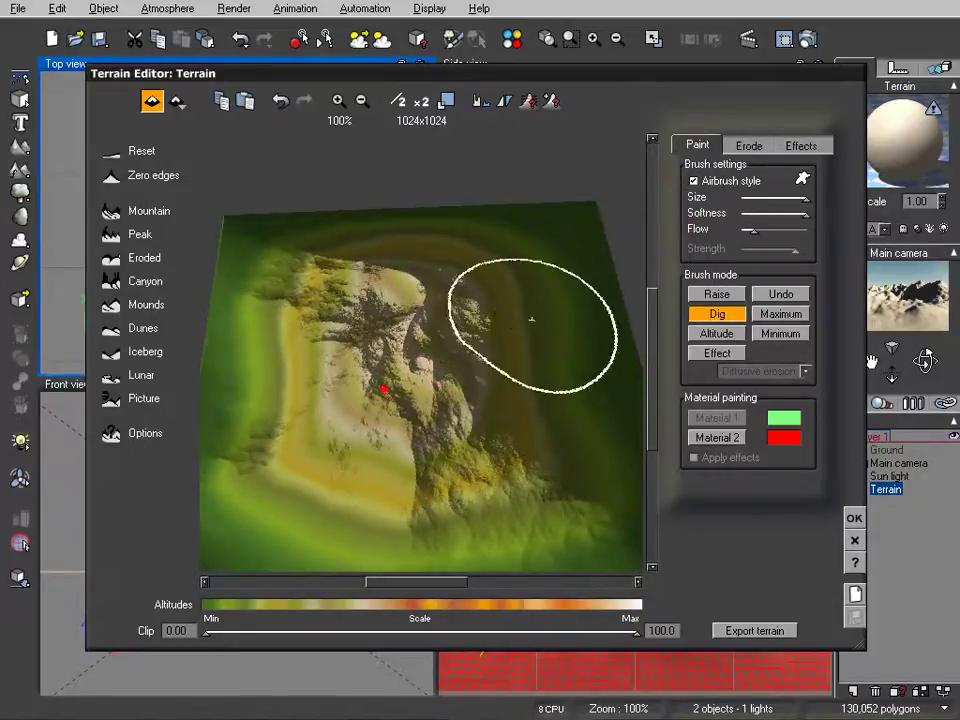
Apply diffusive erosion to the whole terrain
left_click(748, 147)
left_click(716, 170)
mouse_move(497, 369)
right_mouse_down()
mouse_move(497, 343)
mouse_move(493, 351)
mouse_move(482, 343)
right_mouse_up()
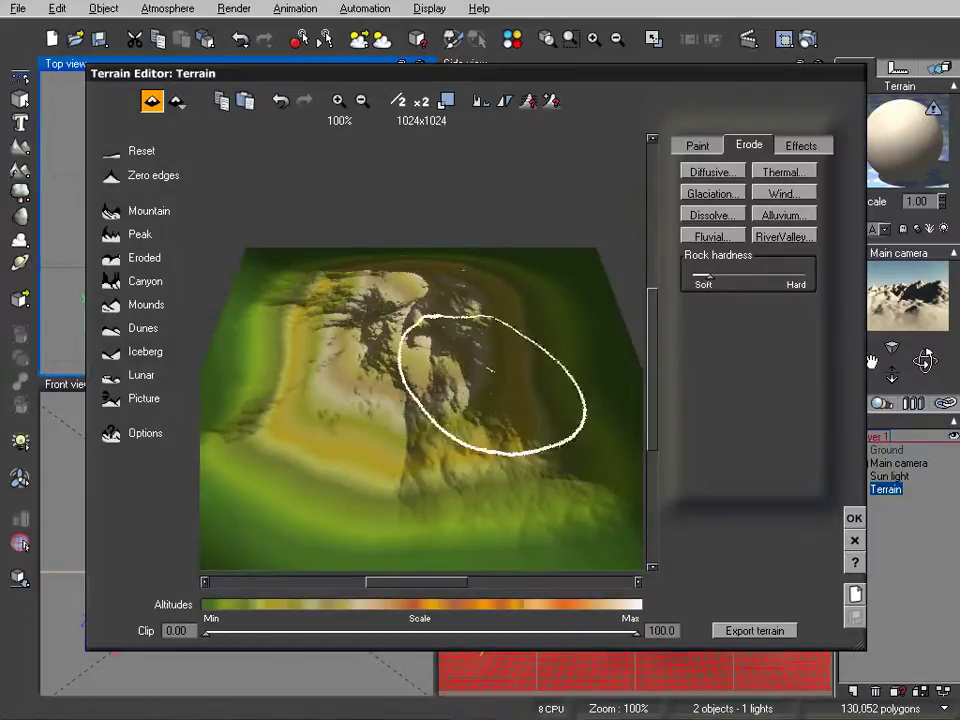
Start a picture import for the terrain and load roadheigh.jpg from the road folder
left_click(113, 401)
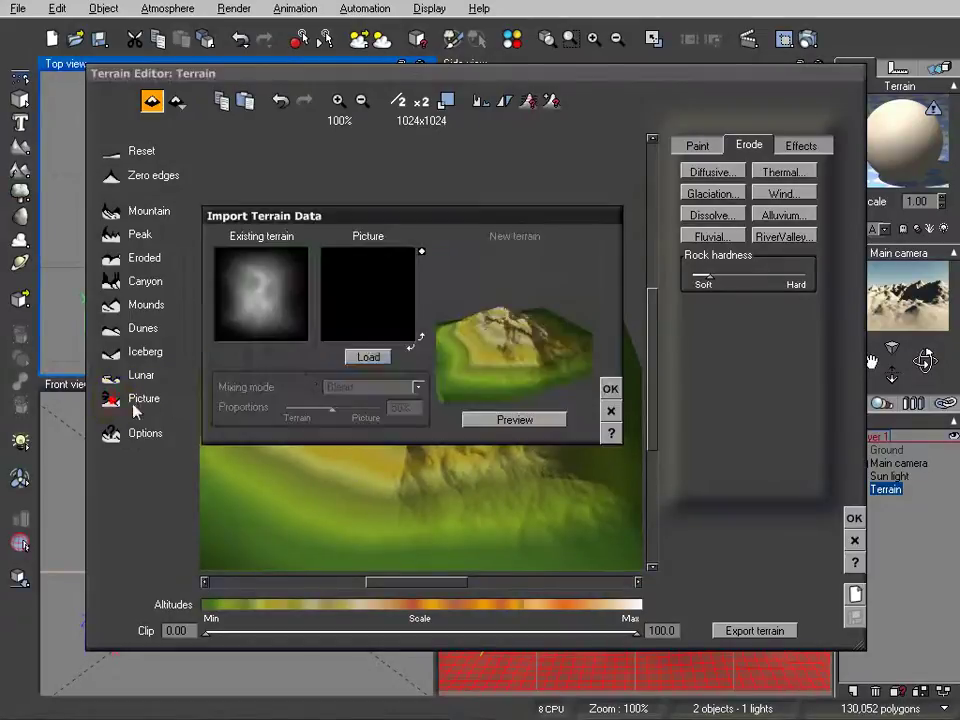
left_click(369, 358)
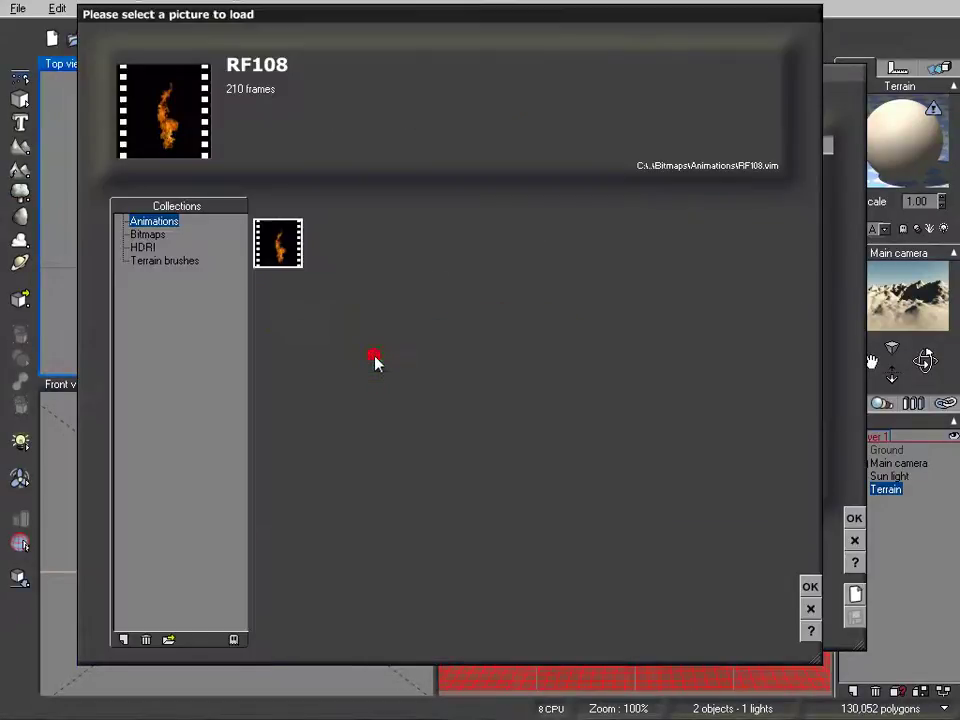
left_click(168, 640)
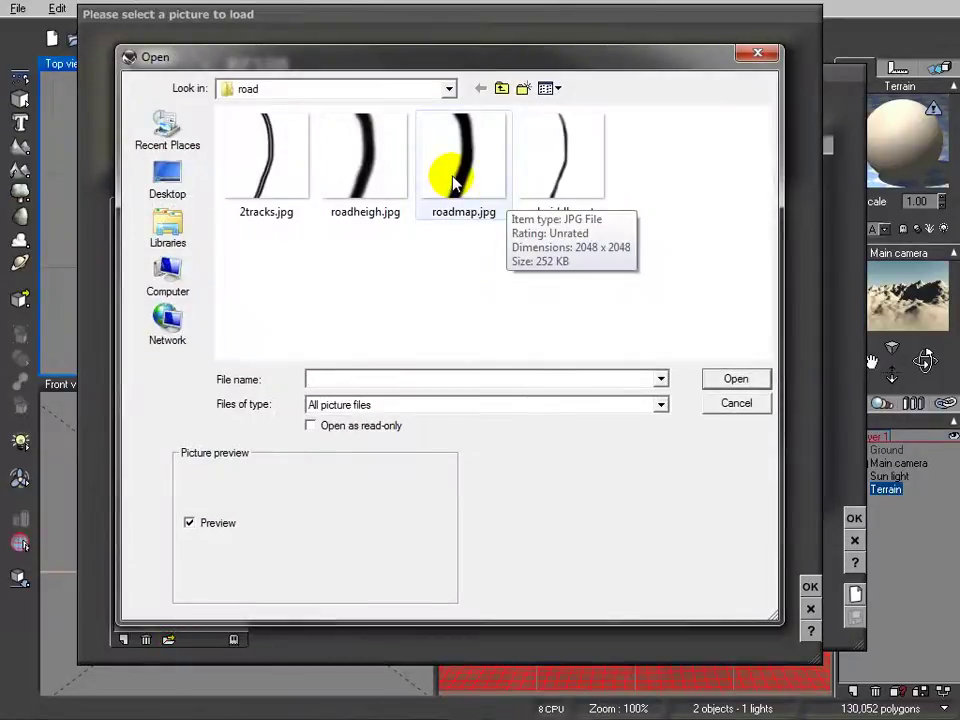
left_click(370, 162)
left_click(730, 380)
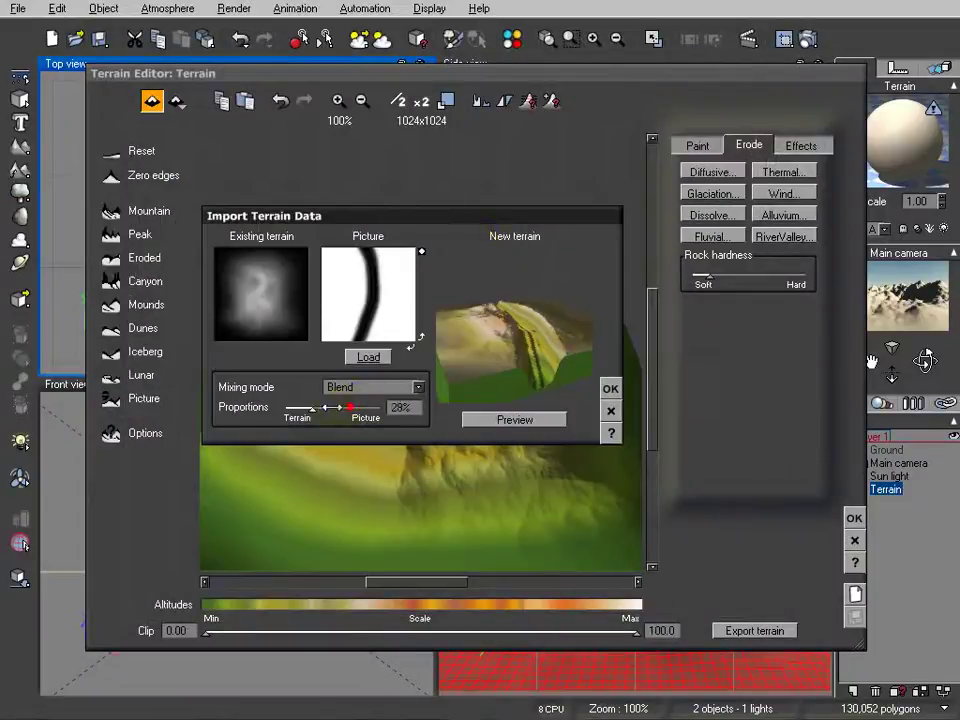
Blend the road picture into the terrain at a 24% proportion and accept the edited terrain
left_click_drag(333, 407, 323, 405)
left_click_drag(530, 325, 502, 311)
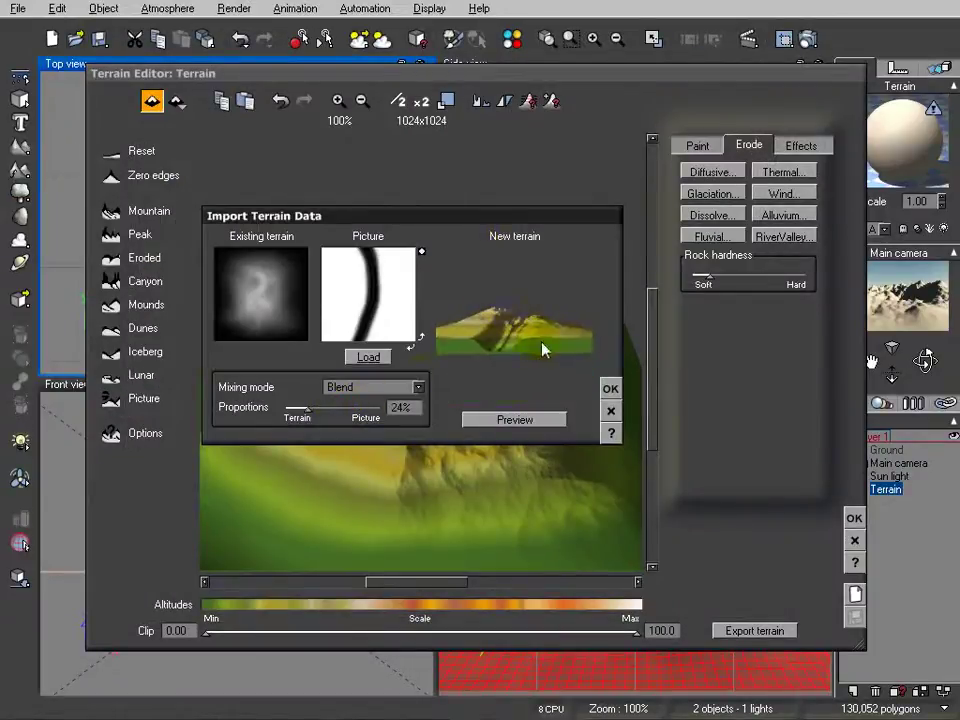
left_click(612, 390)
mouse_move(510, 388)
right_mouse_down()
mouse_move(516, 373)
mouse_move(495, 351)
mouse_move(470, 358)
mouse_move(504, 388)
right_mouse_up()
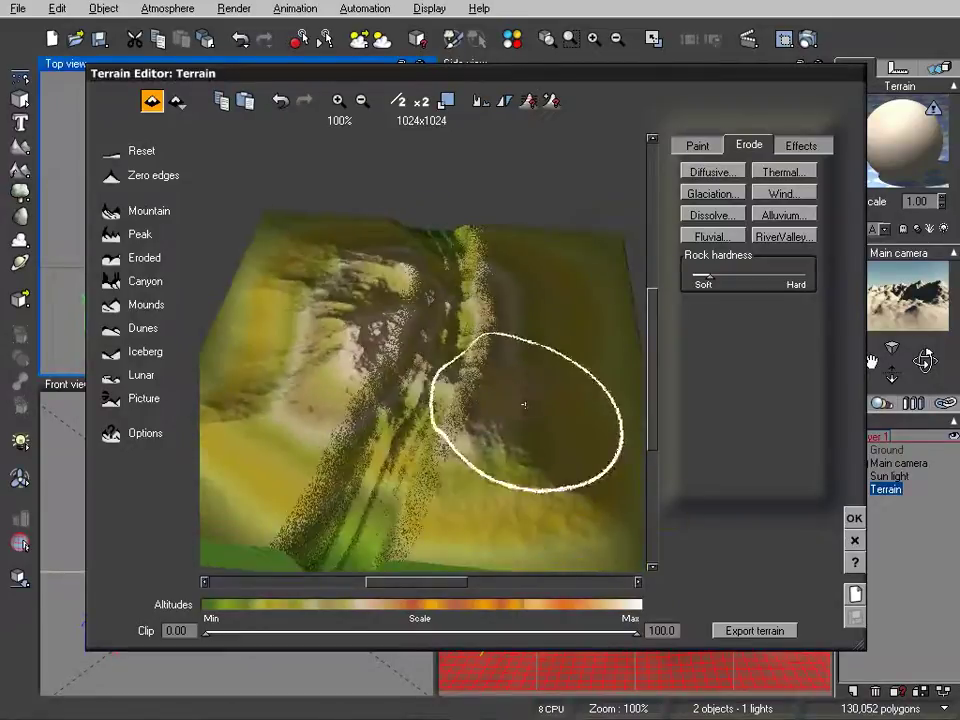
left_click(856, 521)
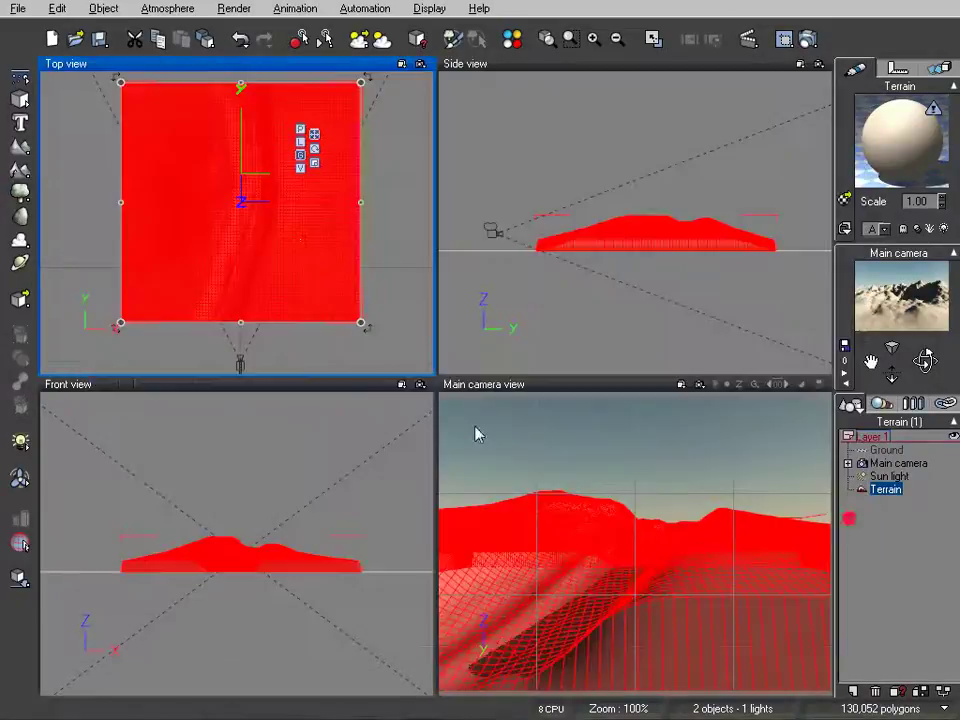
Enlarge the terrain to about four times its width in front of the camera and reduce its height
scroll(317, 285, "down", 5)
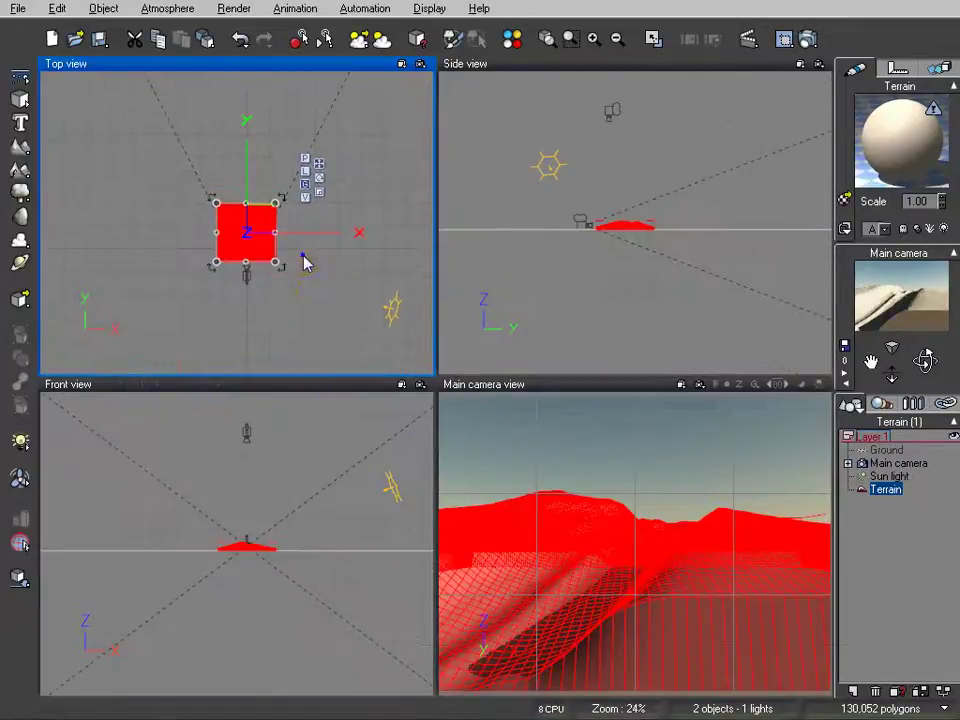
right_click_drag(303, 256, 312, 330)
left_click_drag(223, 275, 66, 137)
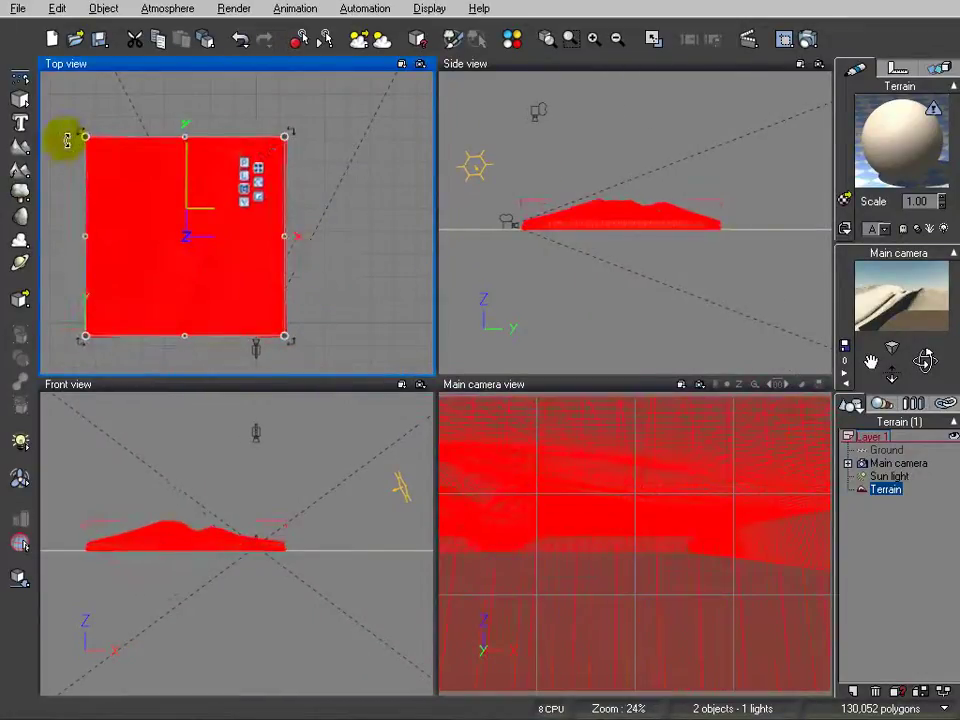
left_click_drag(196, 221, 246, 218)
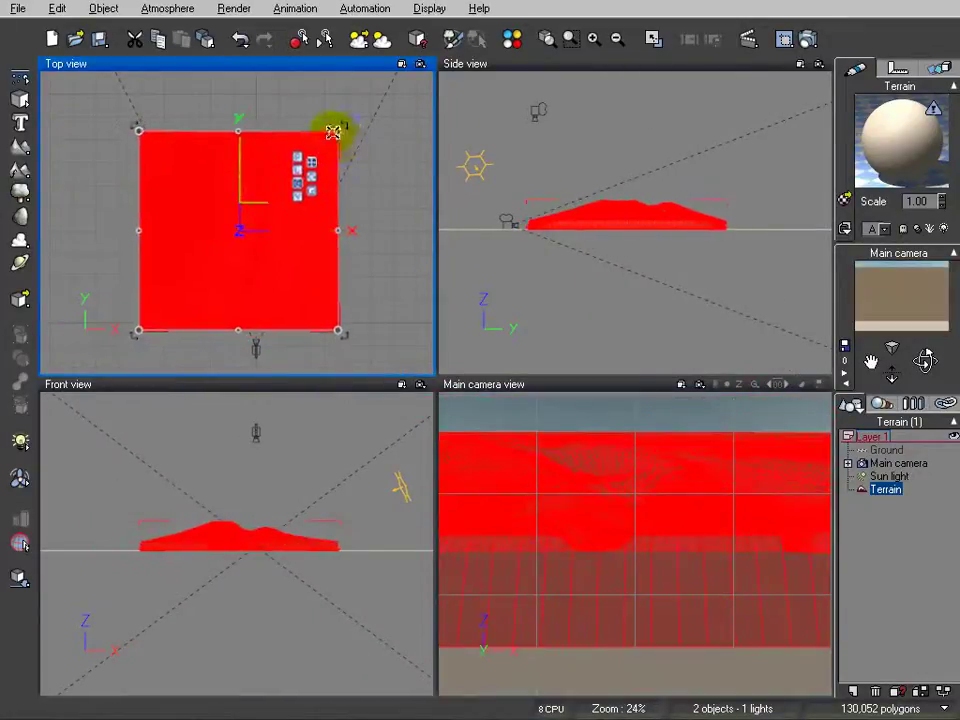
left_click_drag(333, 131, 378, 91)
left_click_drag(267, 191, 258, 191)
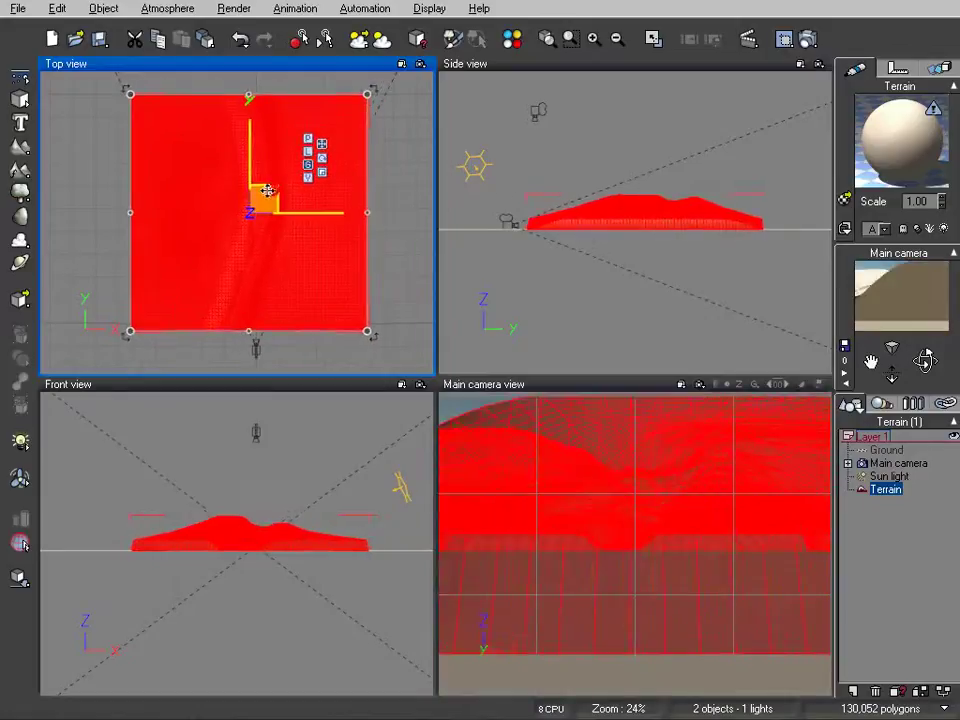
left_click(640, 208)
left_click_drag(645, 193, 645, 208)
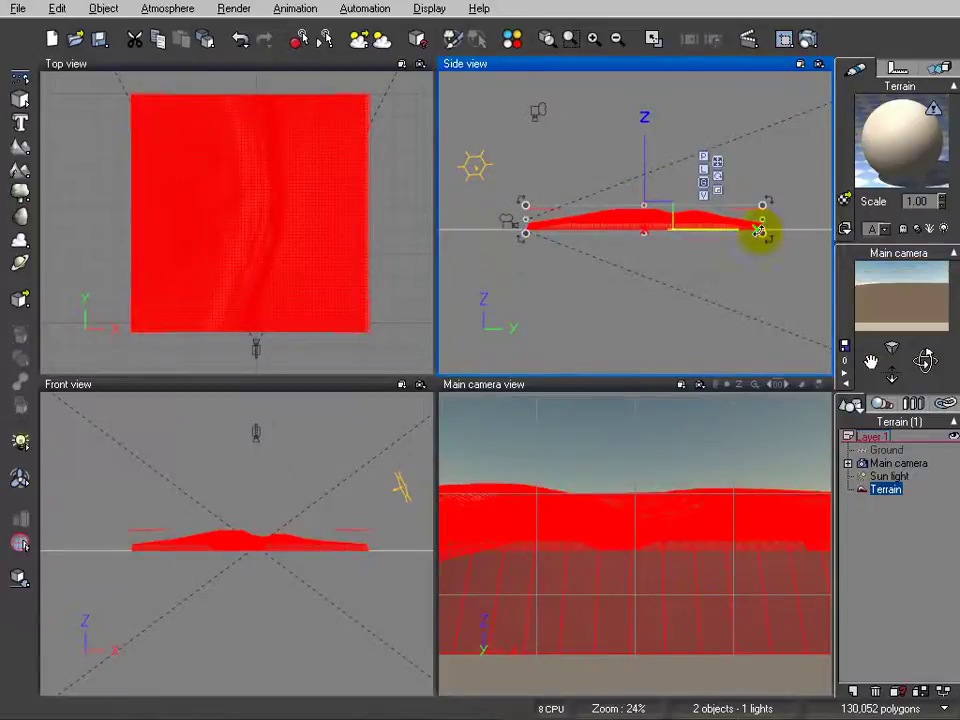
Move the main camera to the near end of the road and turn it to look along the road
left_click(905, 465)
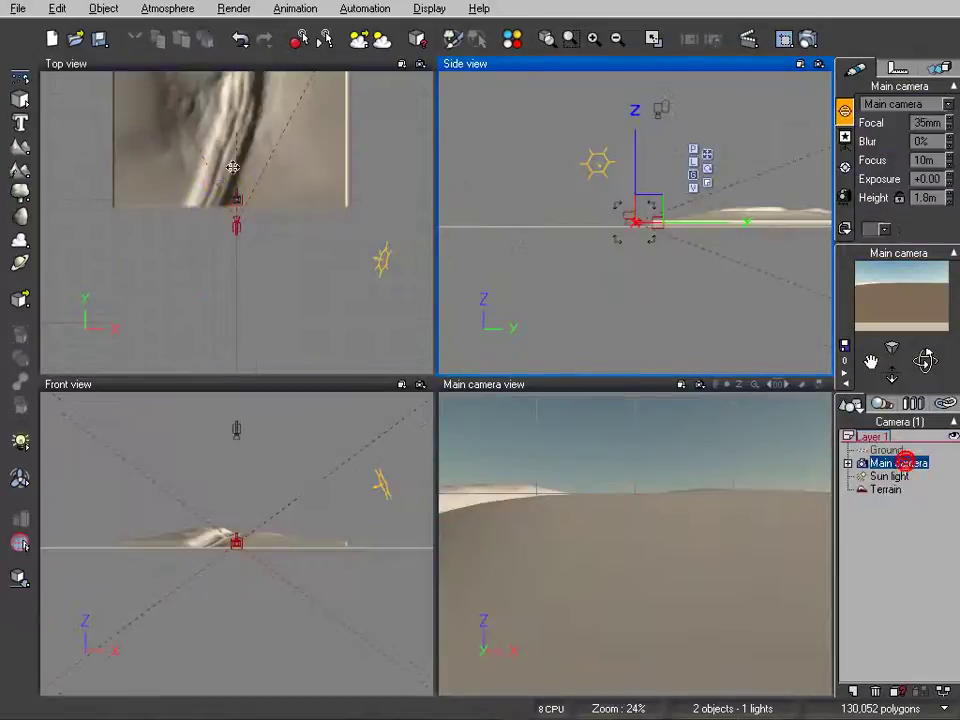
right_click_drag(229, 184, 255, 201)
left_click_drag(287, 235, 252, 230)
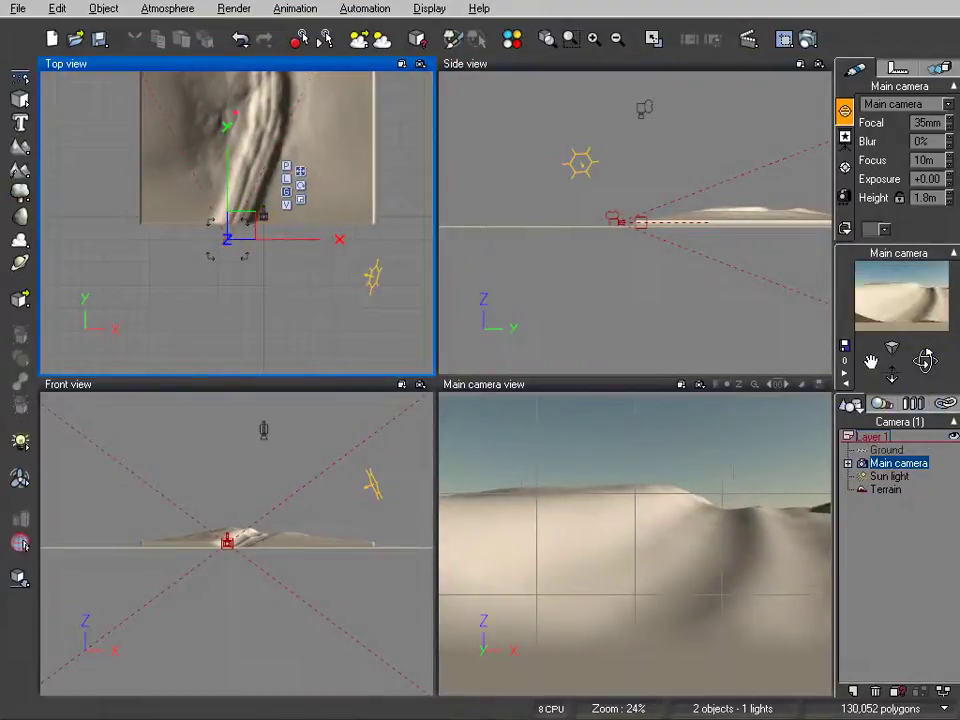
left_click_drag(237, 114, 247, 111)
right_click_drag(259, 161, 234, 214)
left_click_drag(229, 274, 240, 267)
Raise the main camera to a height of 9 m and angle its view down onto the road
right_click_drag(677, 241, 677, 277)
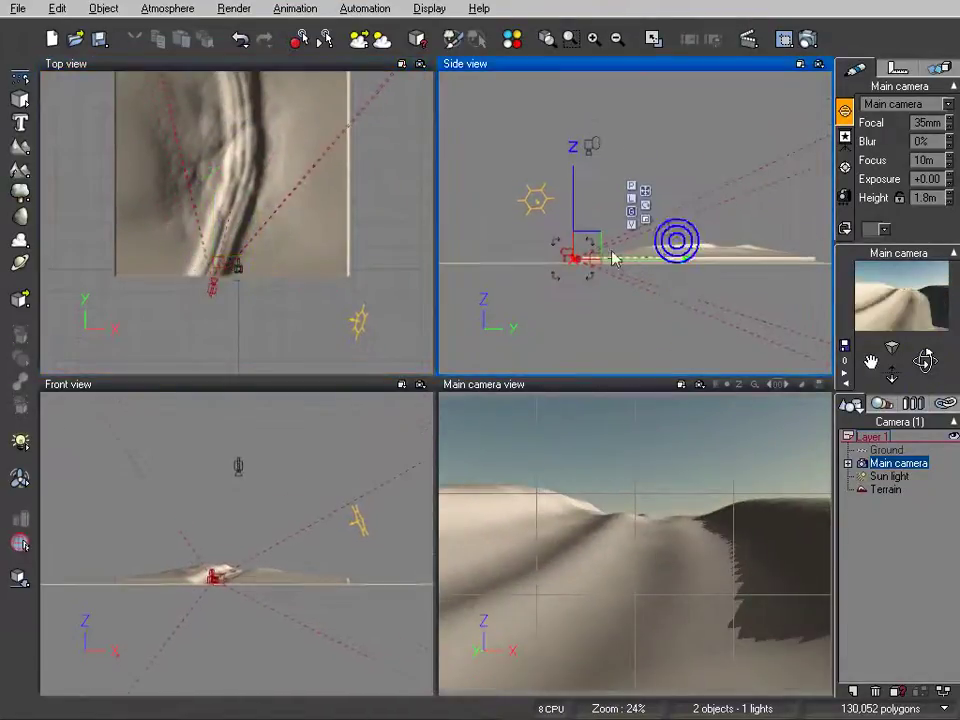
scroll(614, 259, "up", 4)
right_click_drag(566, 266, 611, 209)
left_click_drag(532, 247, 519, 198)
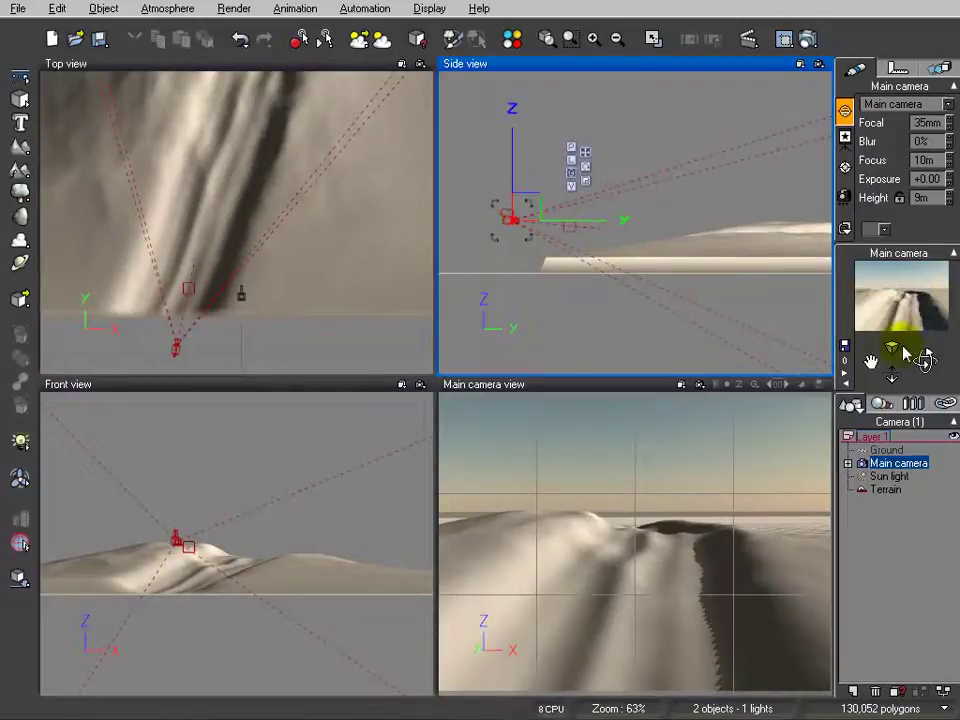
left_click_drag(926, 358, 233, 112)
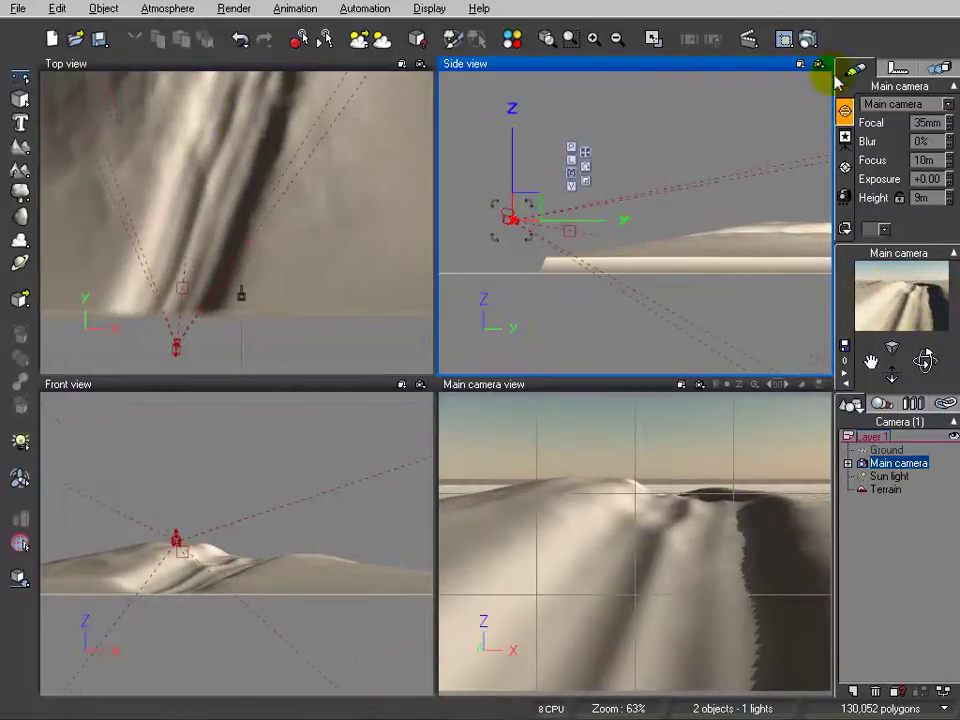
Render the scene to screen with a Widescreen (16:10) aspect ratio and Preview quality, and close the render display
left_click(808, 38)
left_click(700, 128)
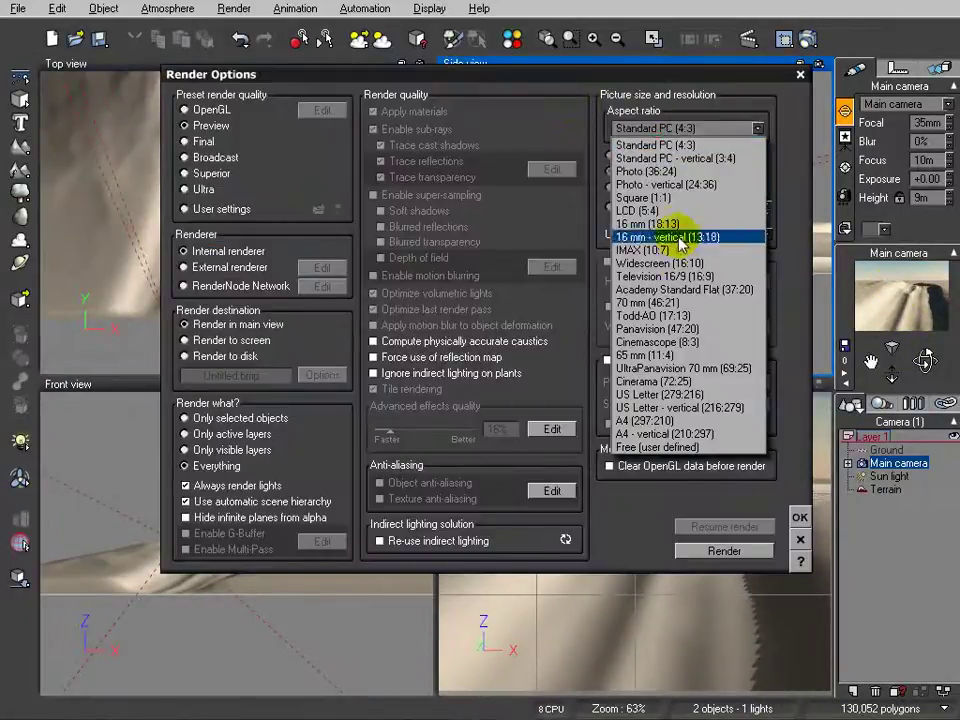
left_click(660, 261)
left_click(228, 342)
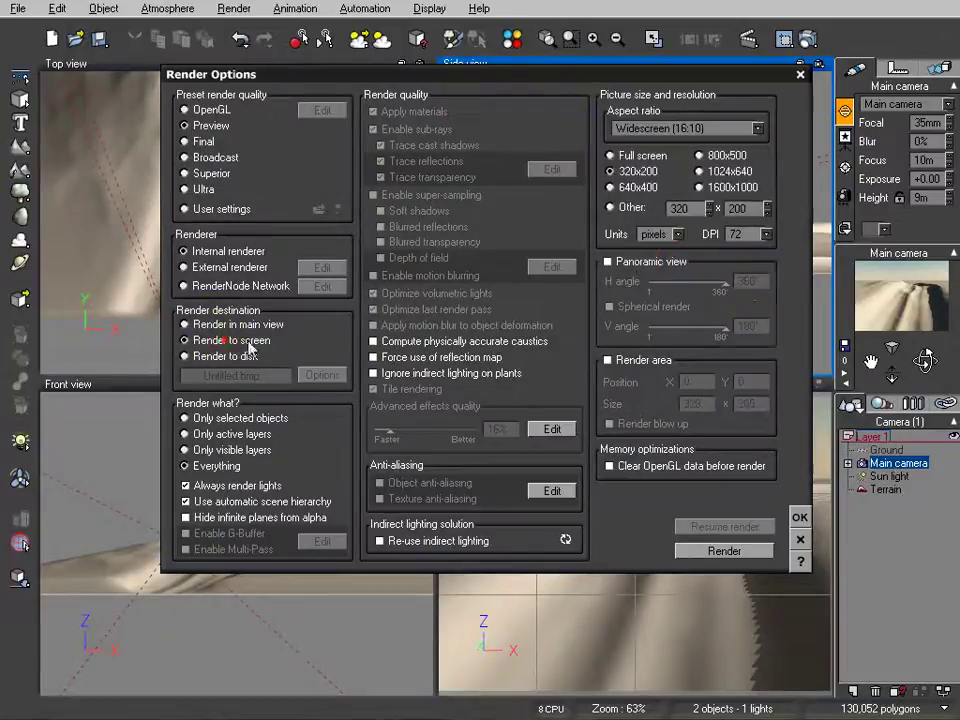
left_click(752, 552)
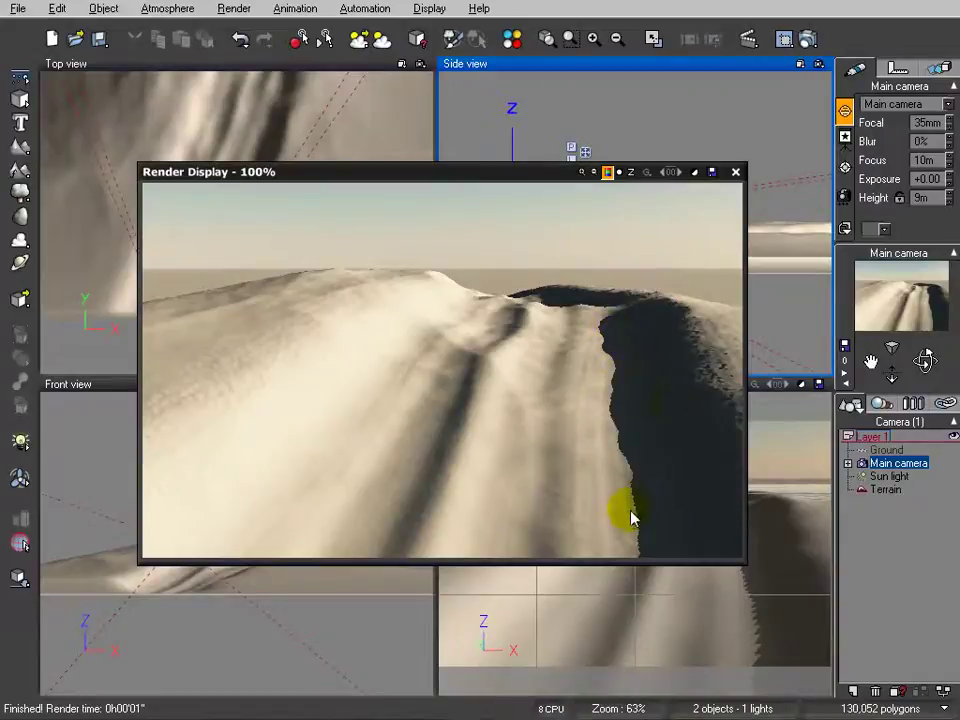
left_click(735, 172)
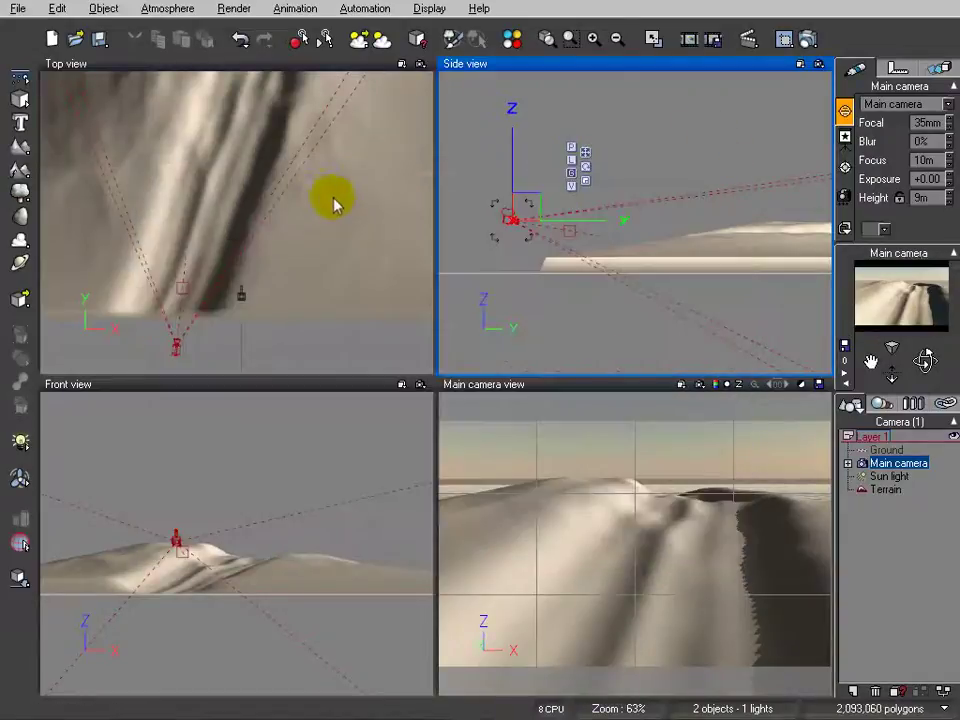
Try to load the Grass Field material from the ground collection into the terrain's default material
scroll(340, 208, "down", 5)
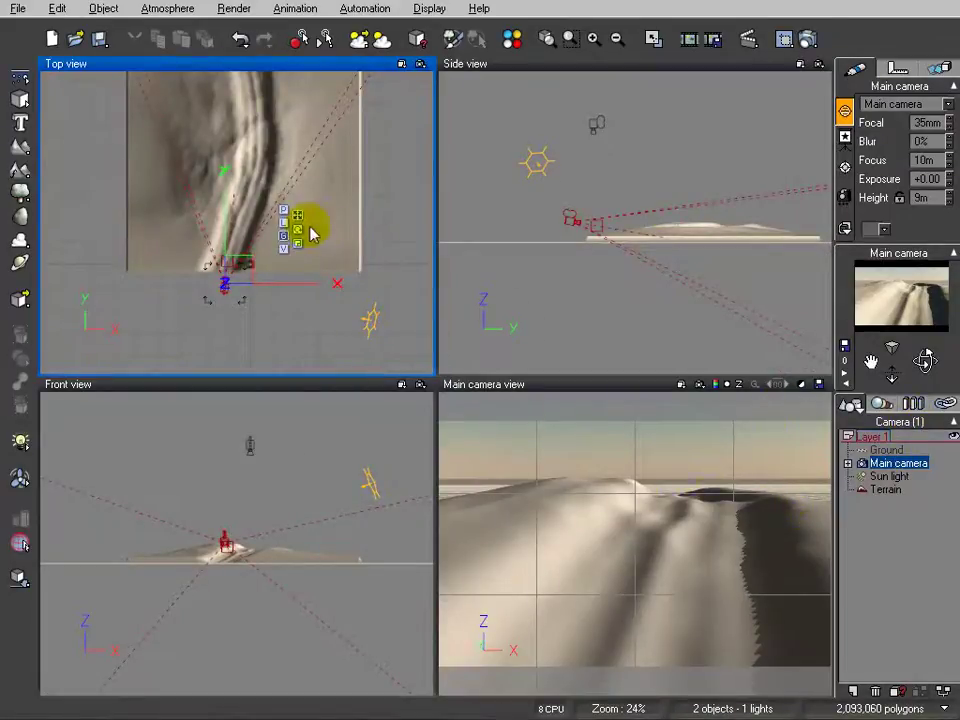
left_click(328, 189)
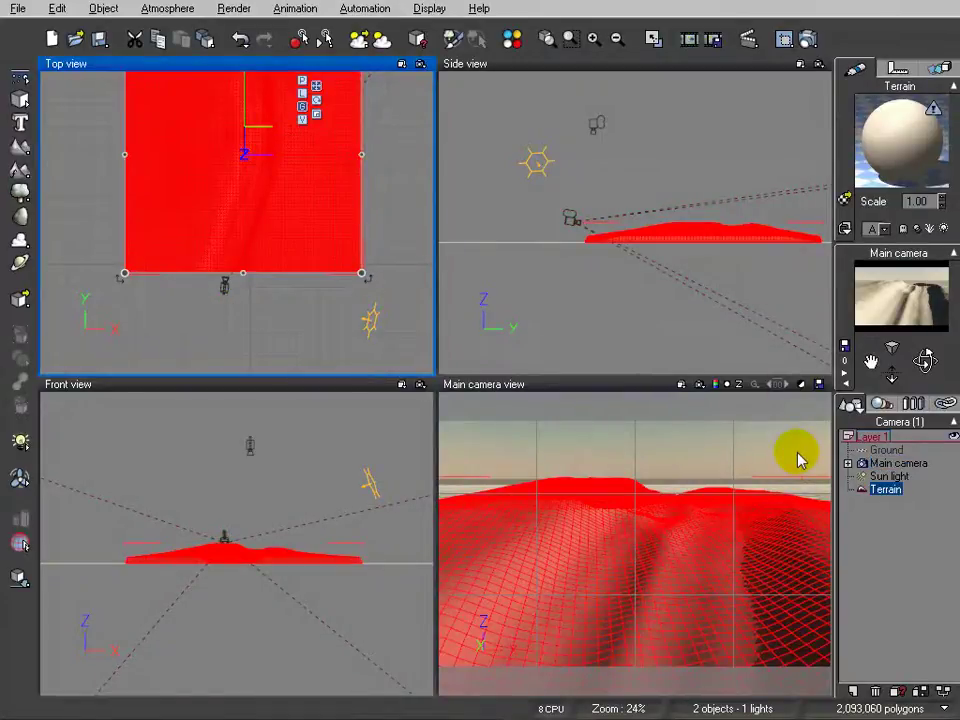
left_click(120, 70)
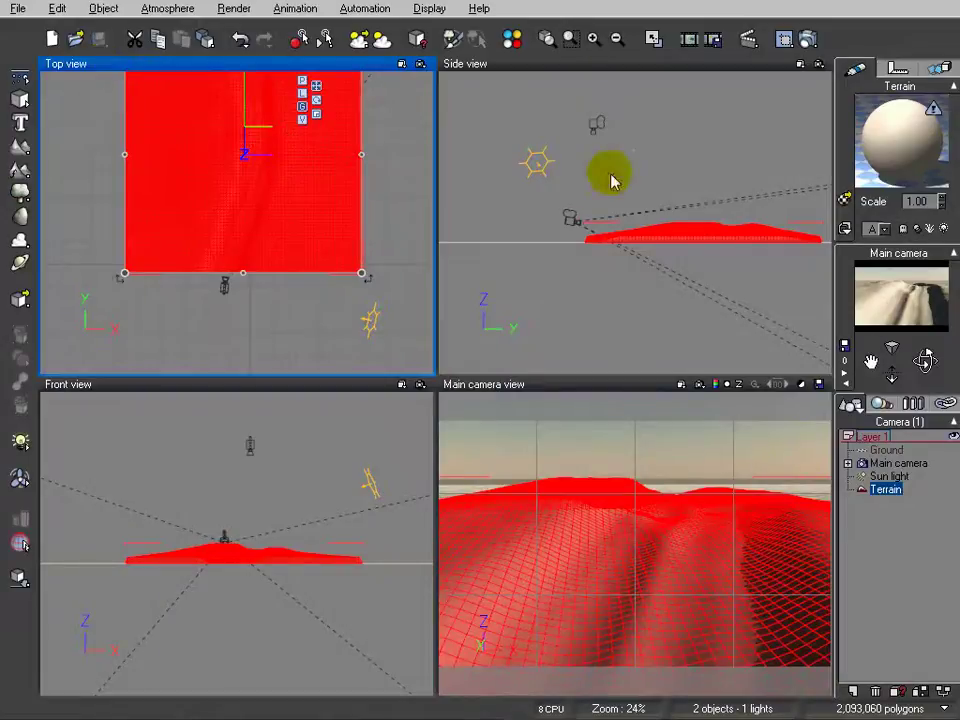
right_click_drag(404, 195, 389, 221)
left_click(880, 130)
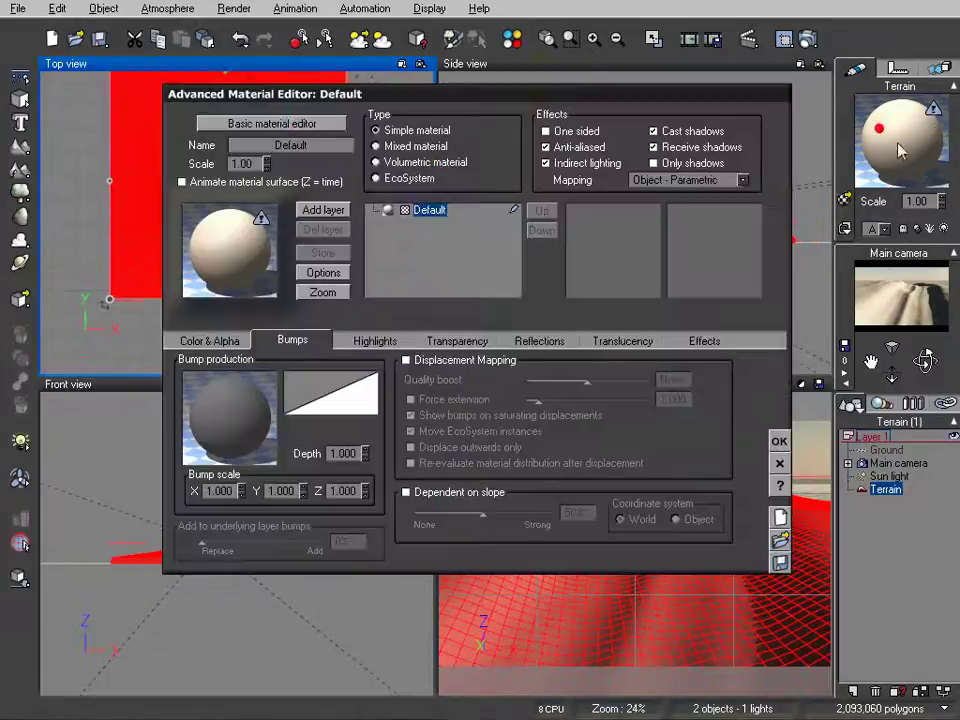
left_click_drag(553, 98, 497, 98)
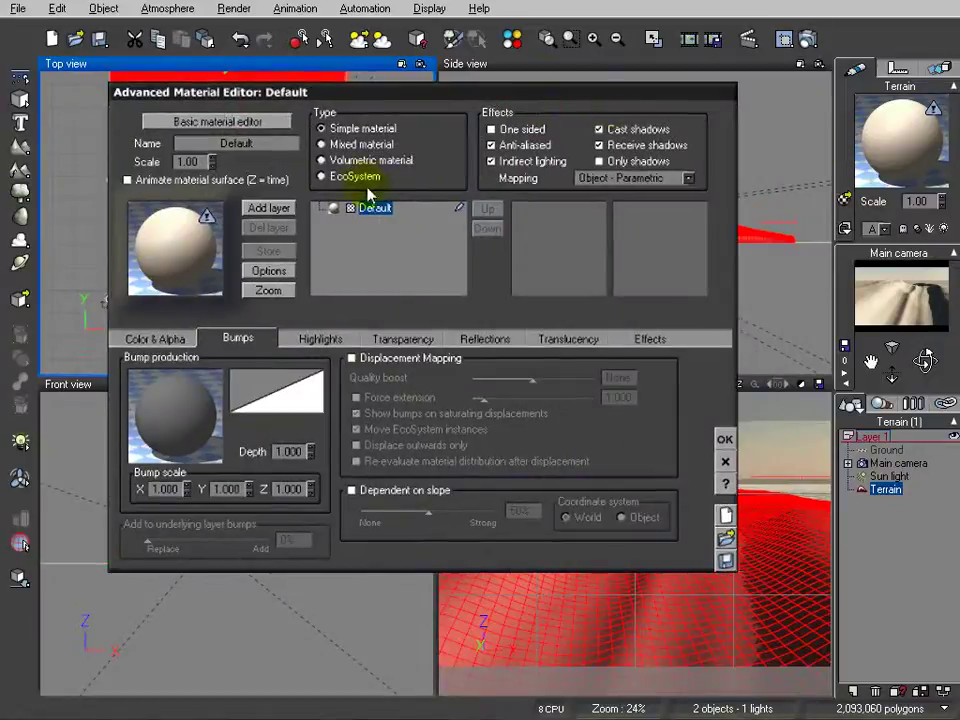
left_click(160, 253)
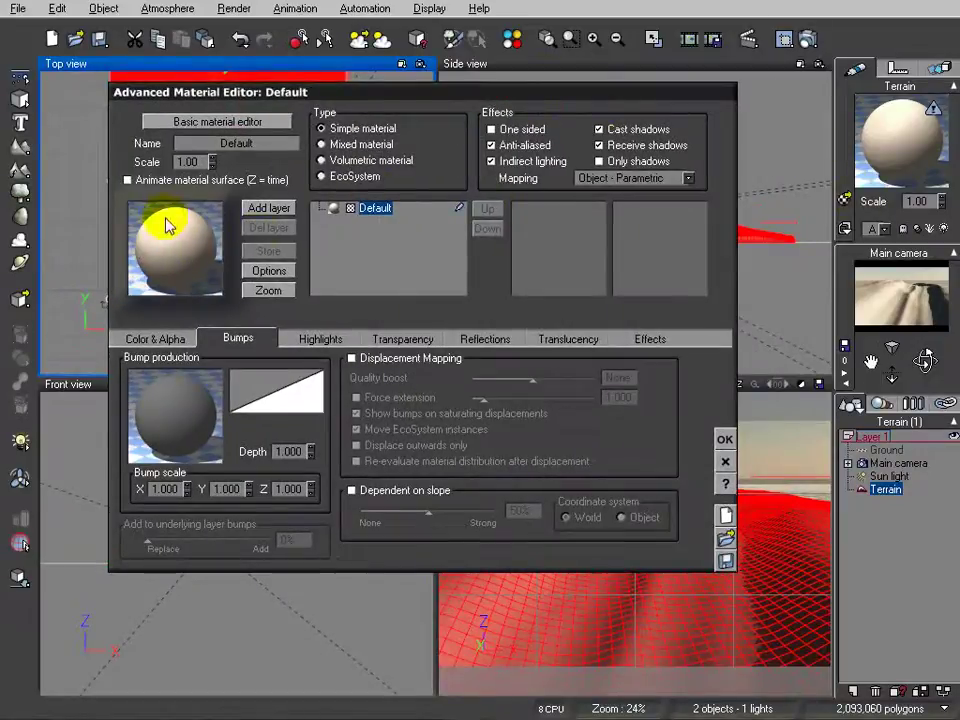
double_click(170, 260)
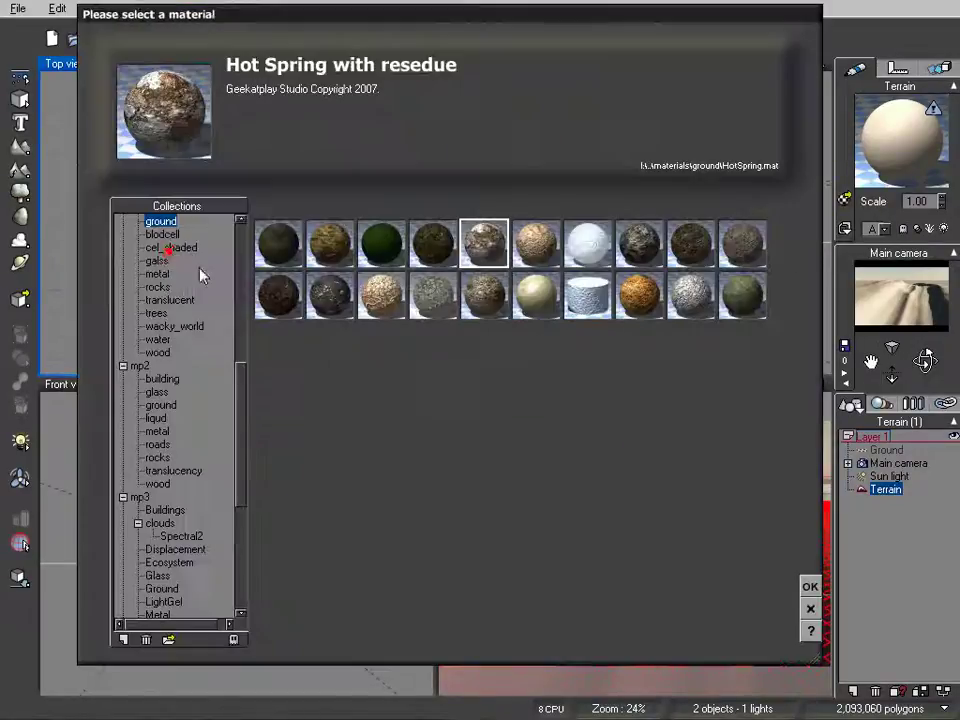
left_click(330, 245)
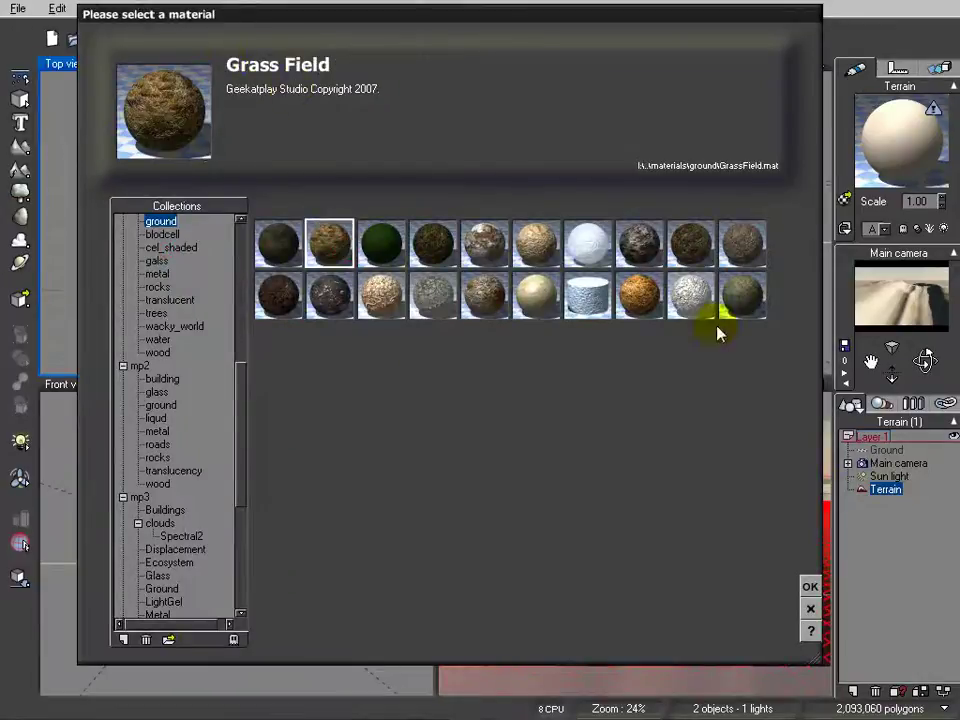
left_click(810, 586)
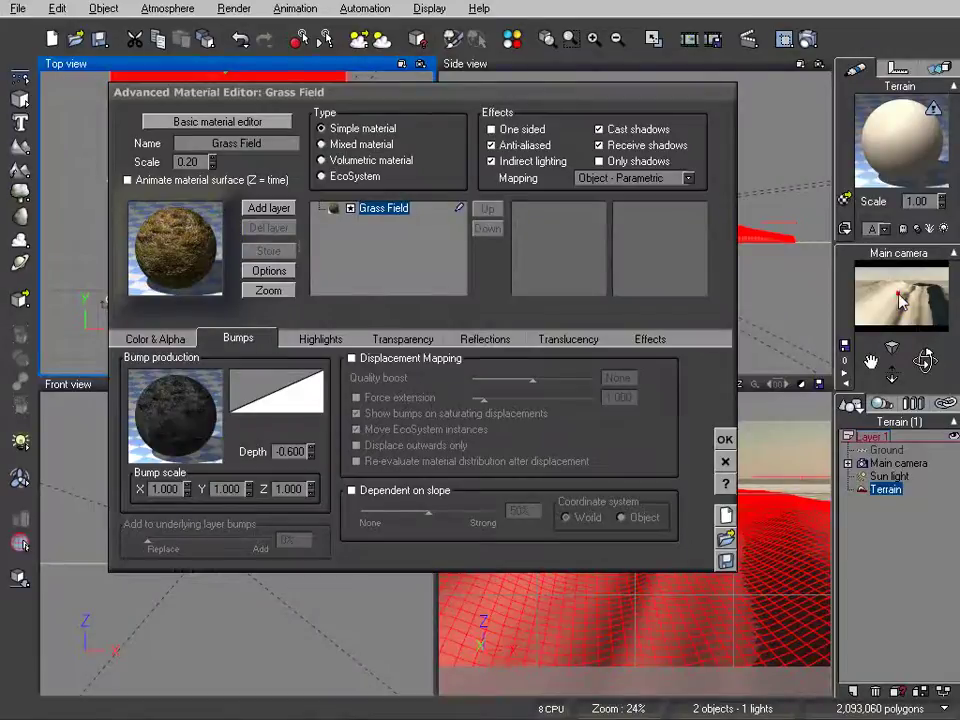
Test-render the scene from the main camera and close the render display
left_click(790, 42)
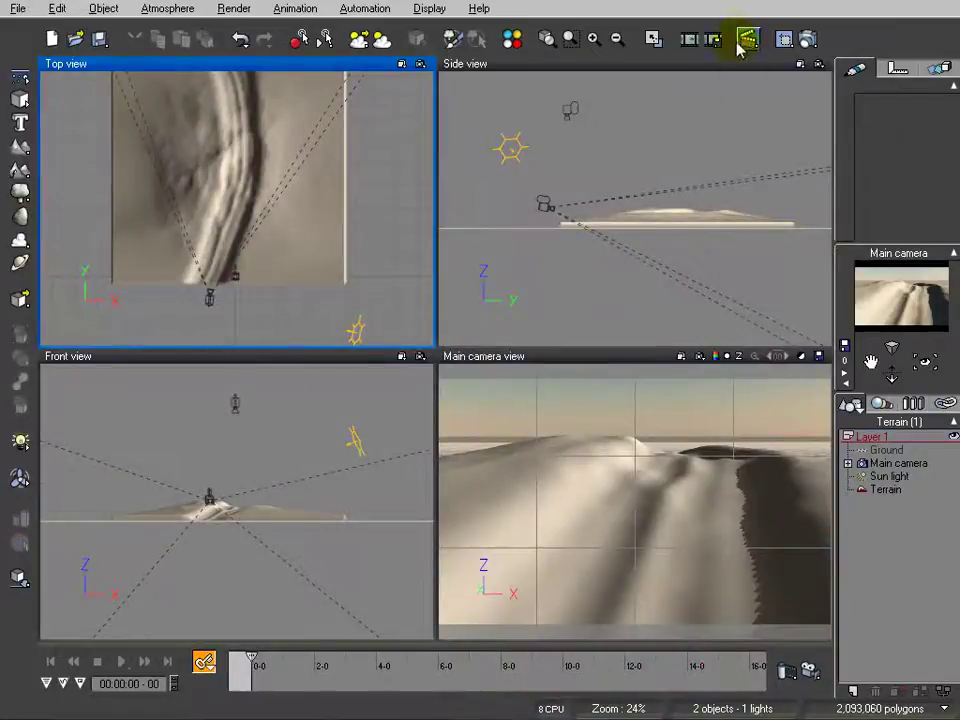
left_click(722, 40)
left_click(810, 40)
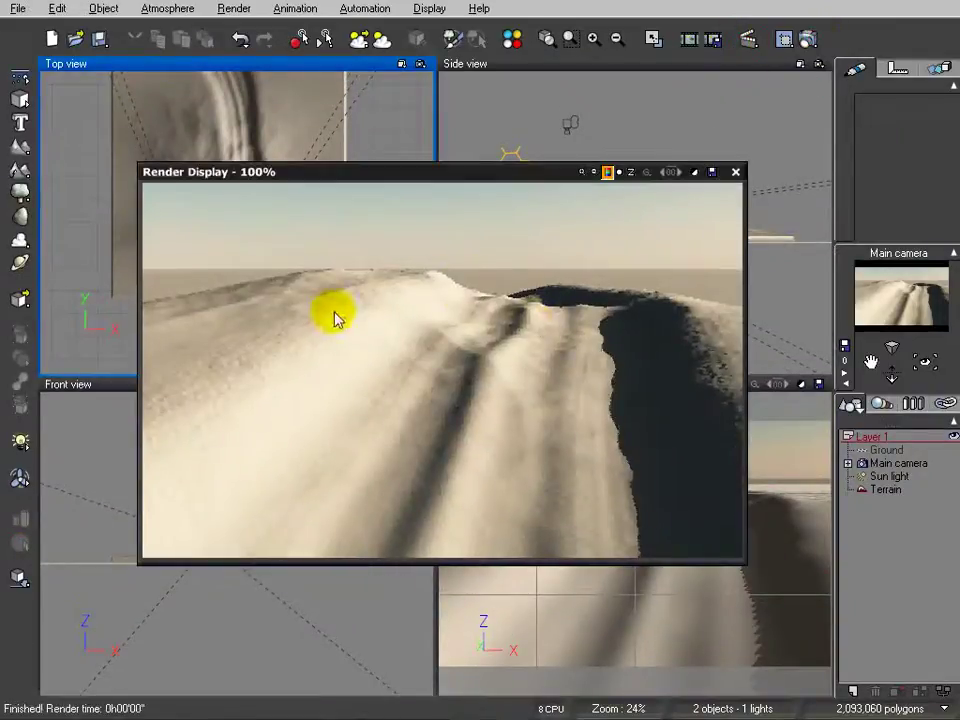
left_click(736, 172)
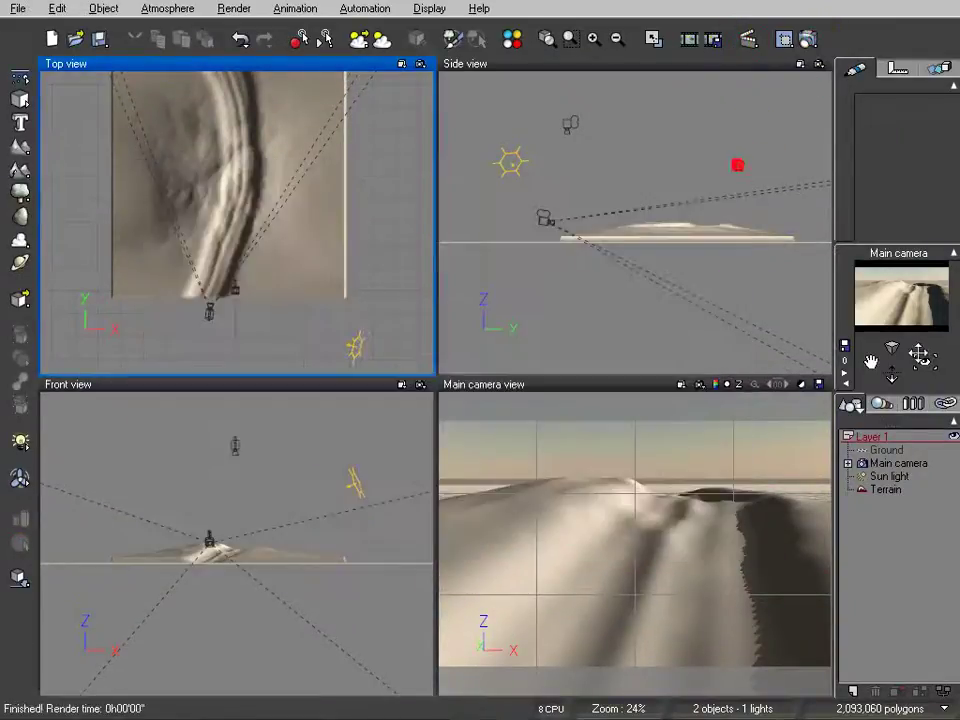
Assign the Grass Field ground material to the terrain and test-render the result
left_click(884, 489)
double_click(905, 165)
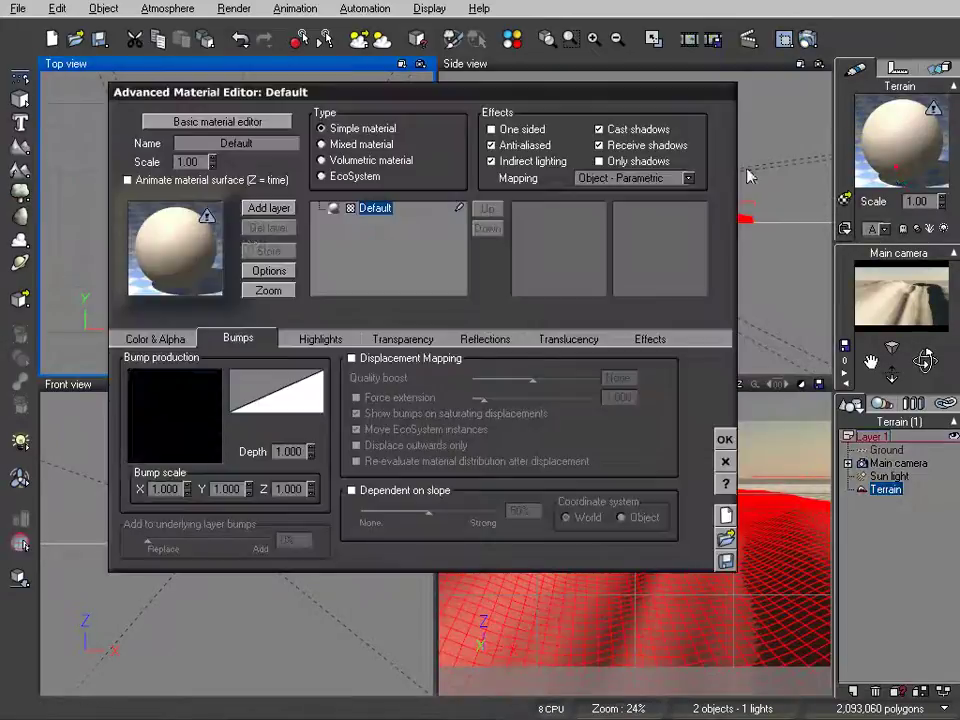
left_click(175, 248)
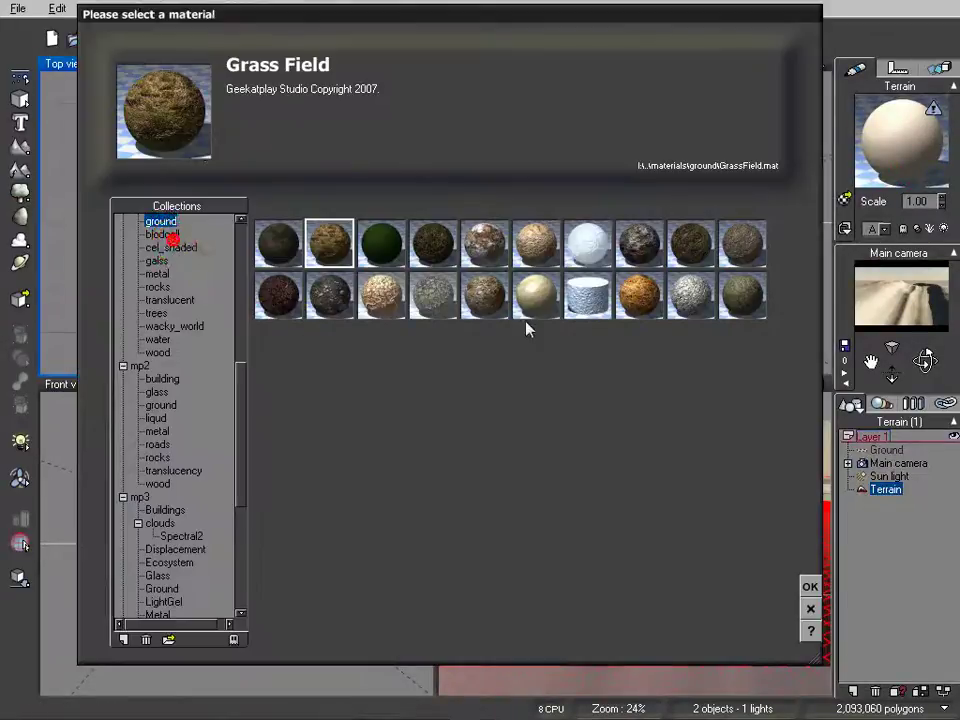
left_click(810, 586)
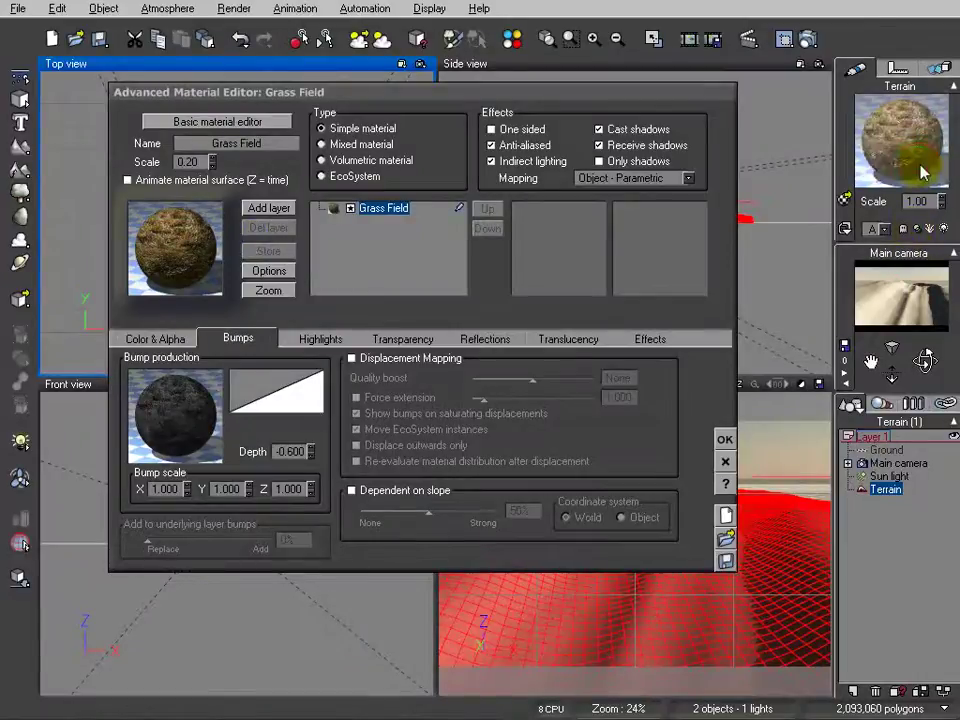
left_click(808, 39)
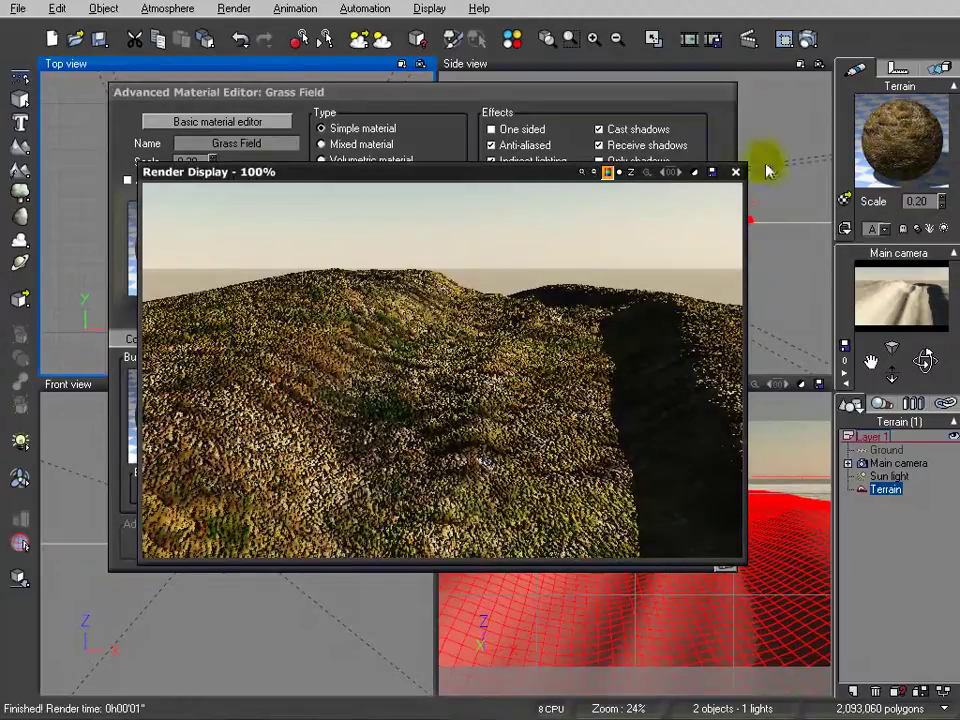
left_click(736, 173)
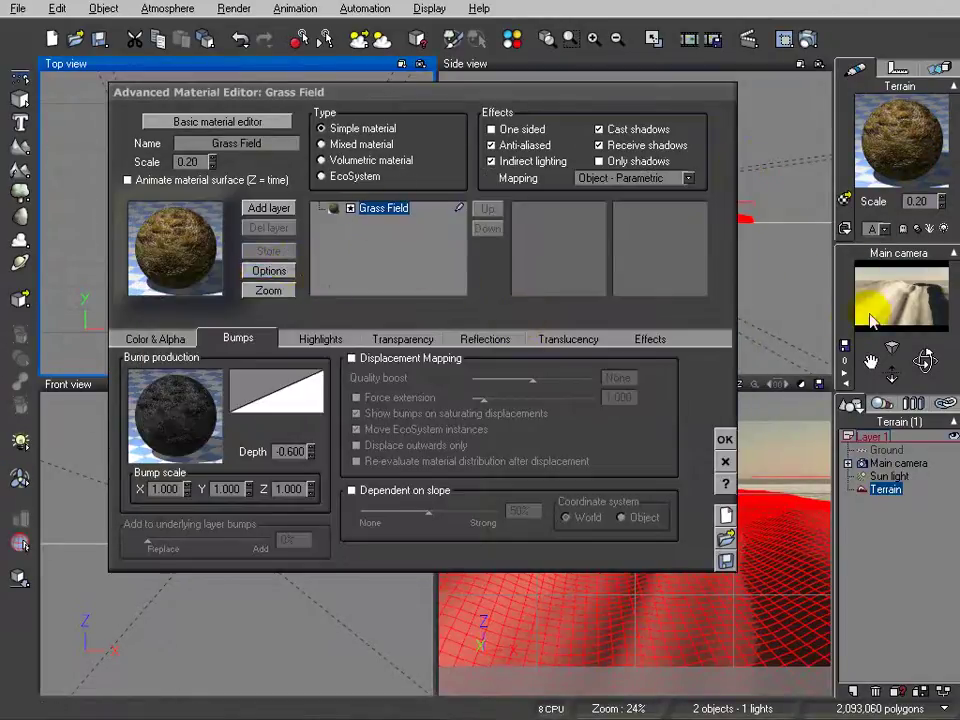
Add the Sand material from the MegaPack One ground collection as a new layer above Grass Field
left_click(268, 208)
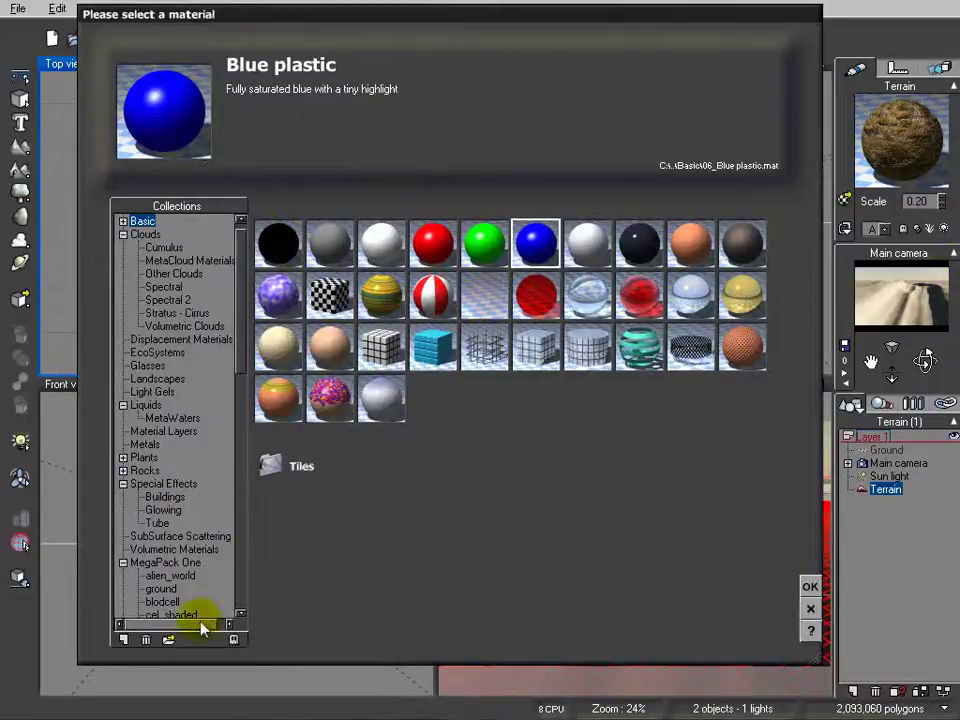
left_click_drag(243, 294, 225, 386)
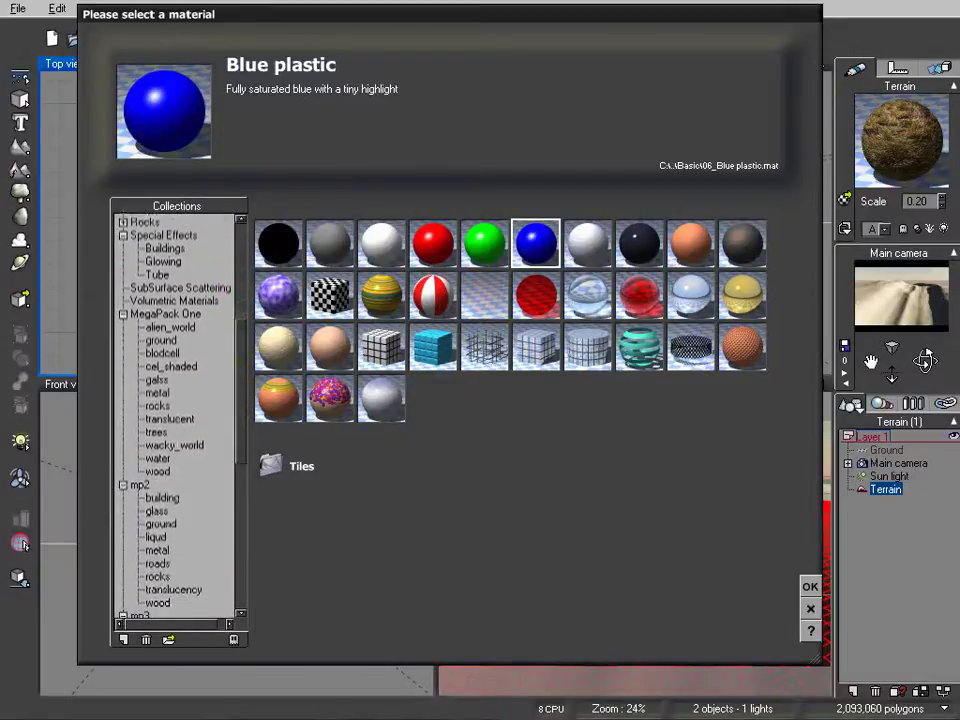
left_click_drag(241, 428, 239, 398)
left_click(162, 419)
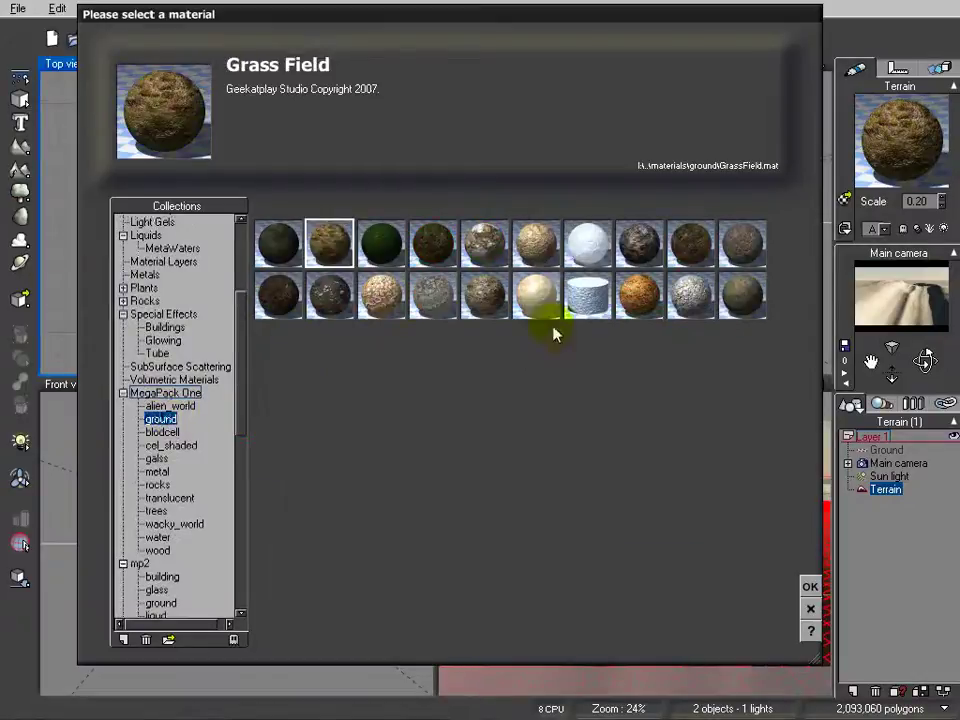
left_click(536, 302)
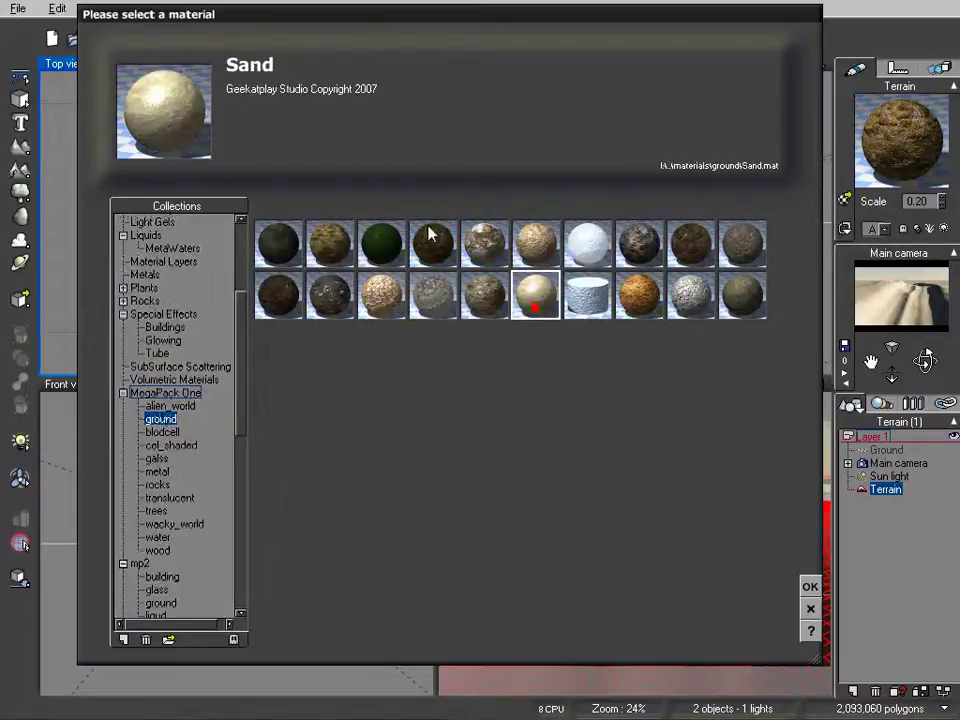
left_click(810, 587)
Set the Sand layer's highlight global intensity to 34%, highlight global size to 0% and alpha boost to +30%
left_click(294, 340)
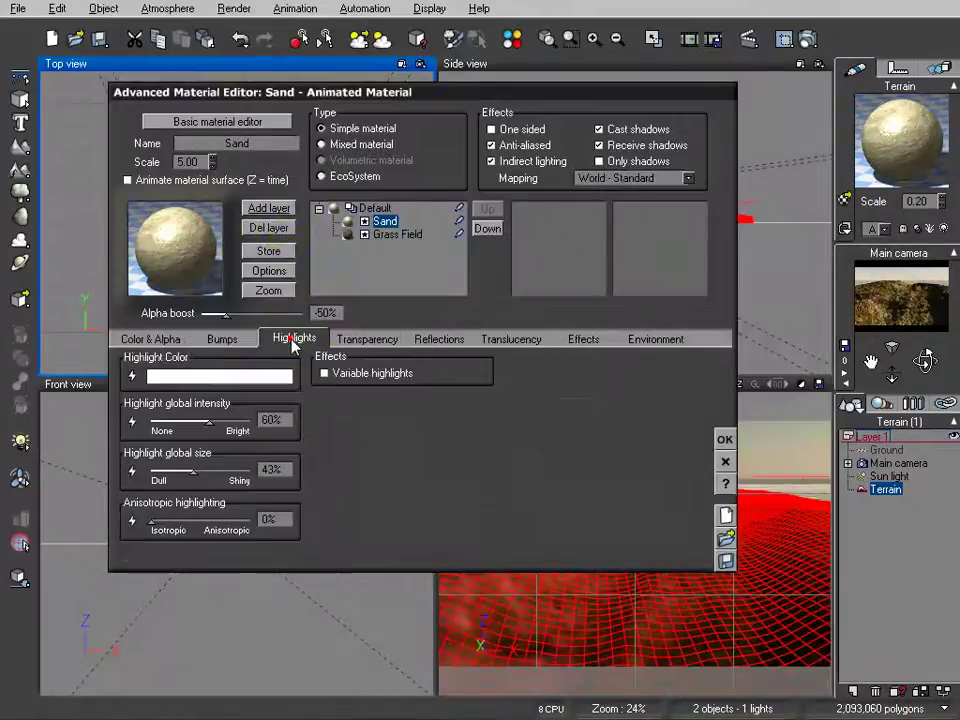
left_click_drag(219, 479, 172, 479)
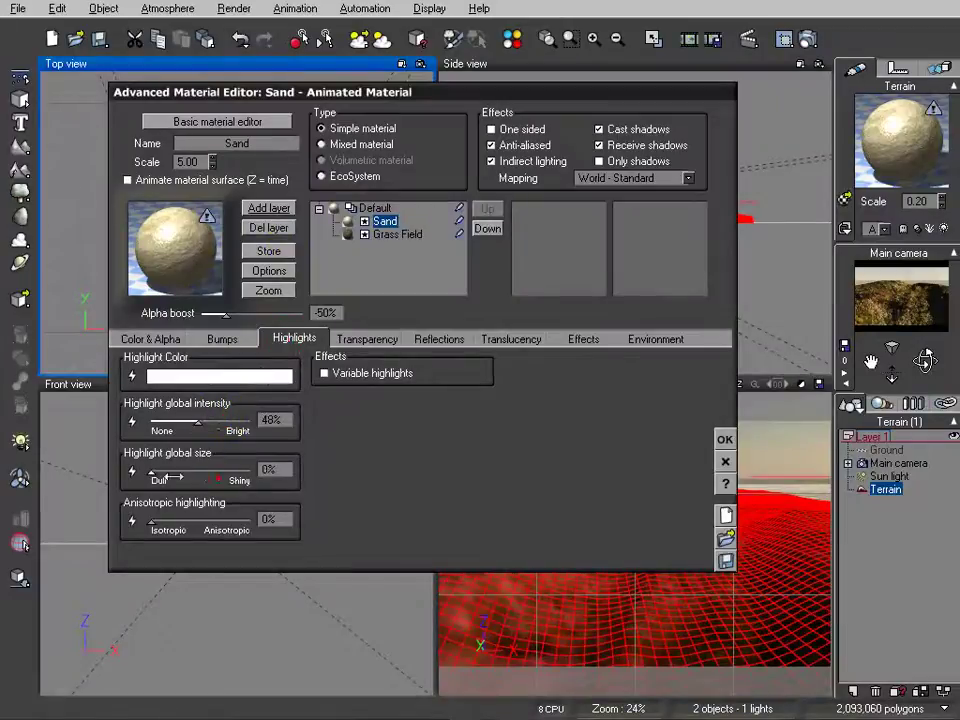
left_click(160, 272)
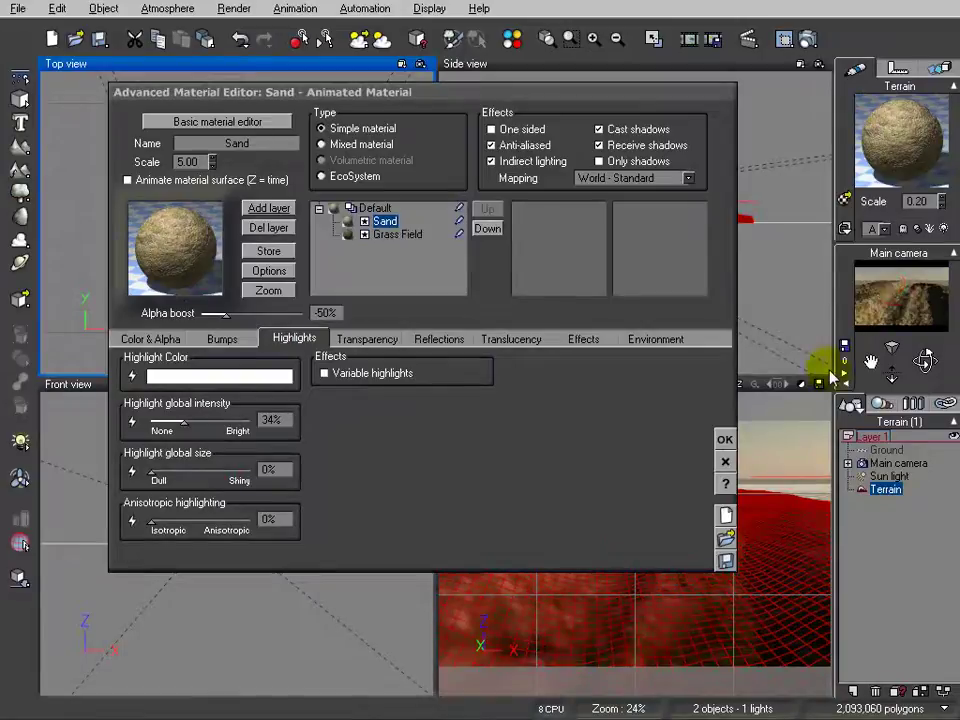
left_click_drag(238, 314, 265, 314)
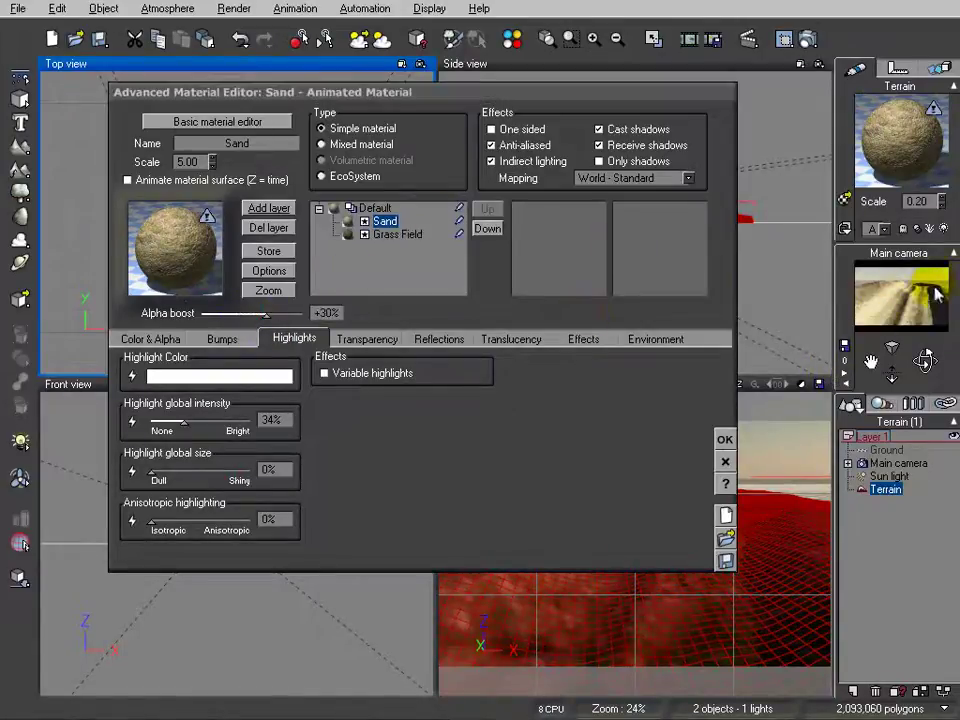
Create a function for the Sand layer's global transparency and add a Projected Texture Map node to its graph
left_click(368, 340)
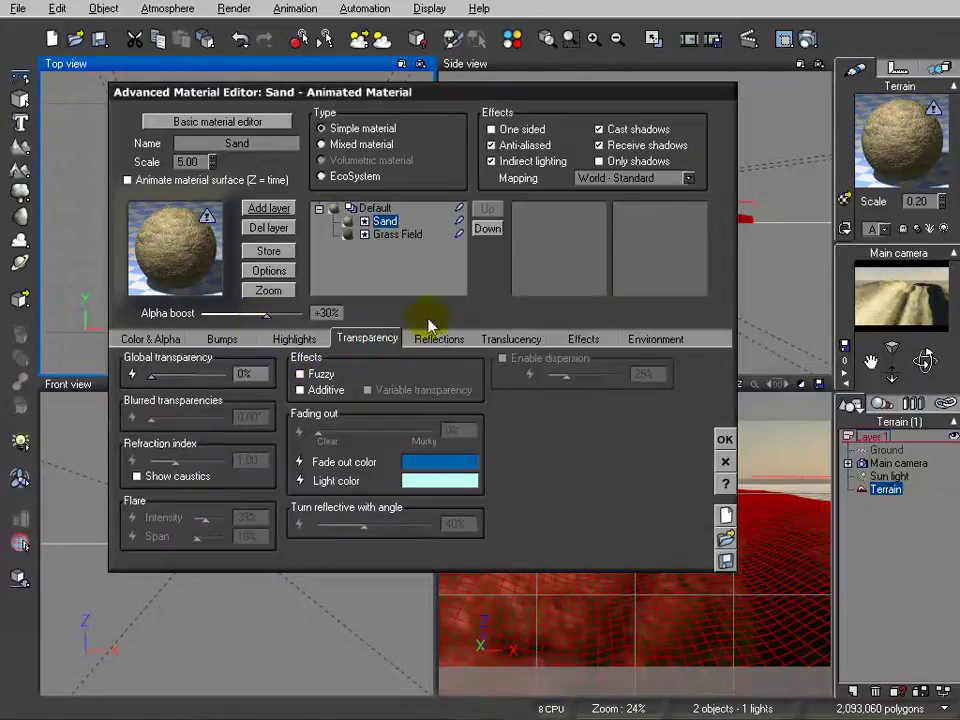
left_click(133, 375)
left_click_drag(606, 361, 405, 235)
left_click(556, 258)
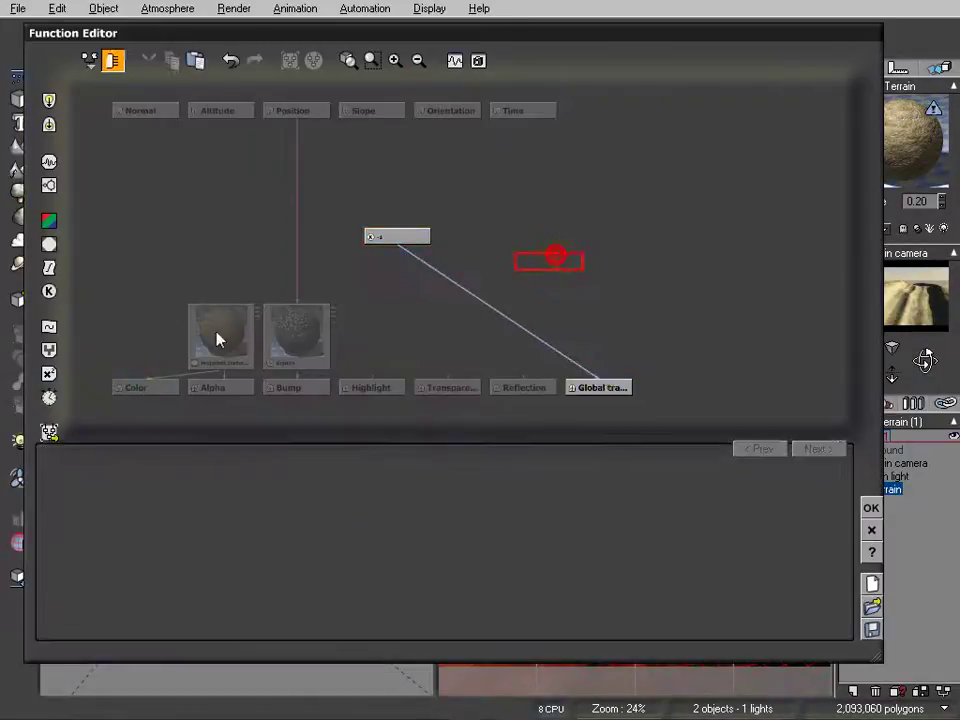
left_click(49, 243)
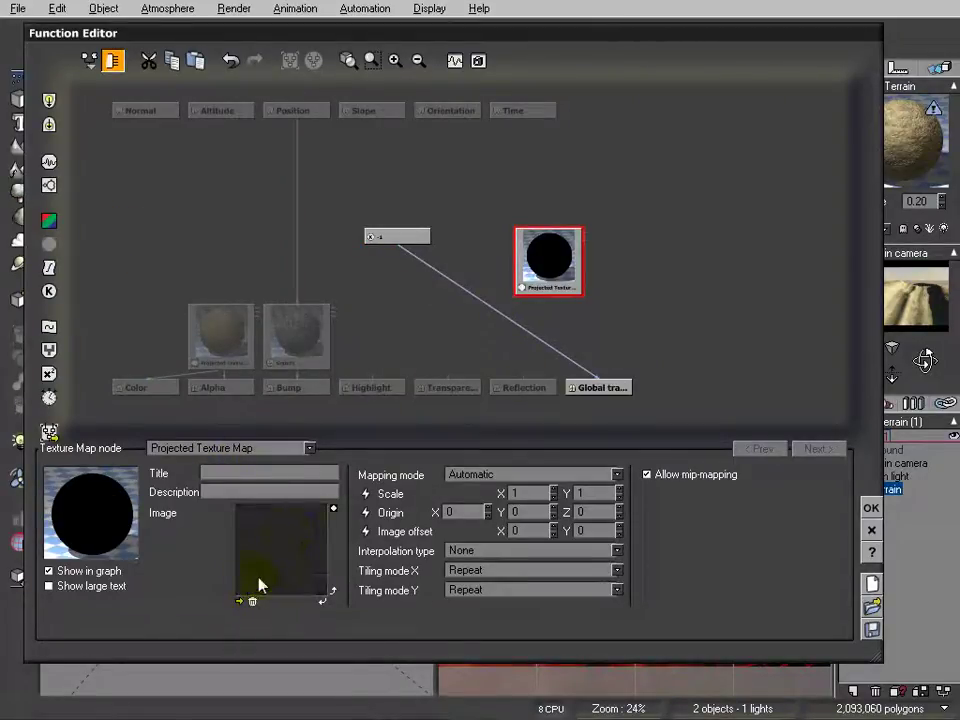
Load roadmap.jpg from the road folder as the image of the new texture map node
left_click(240, 603)
left_click(170, 640)
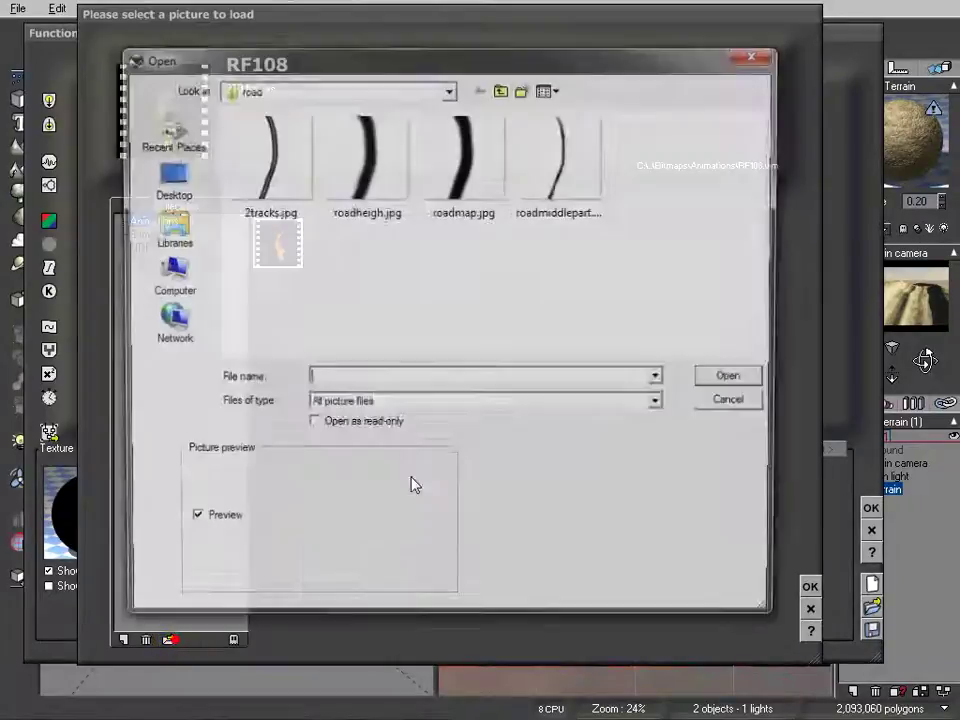
left_click(470, 195)
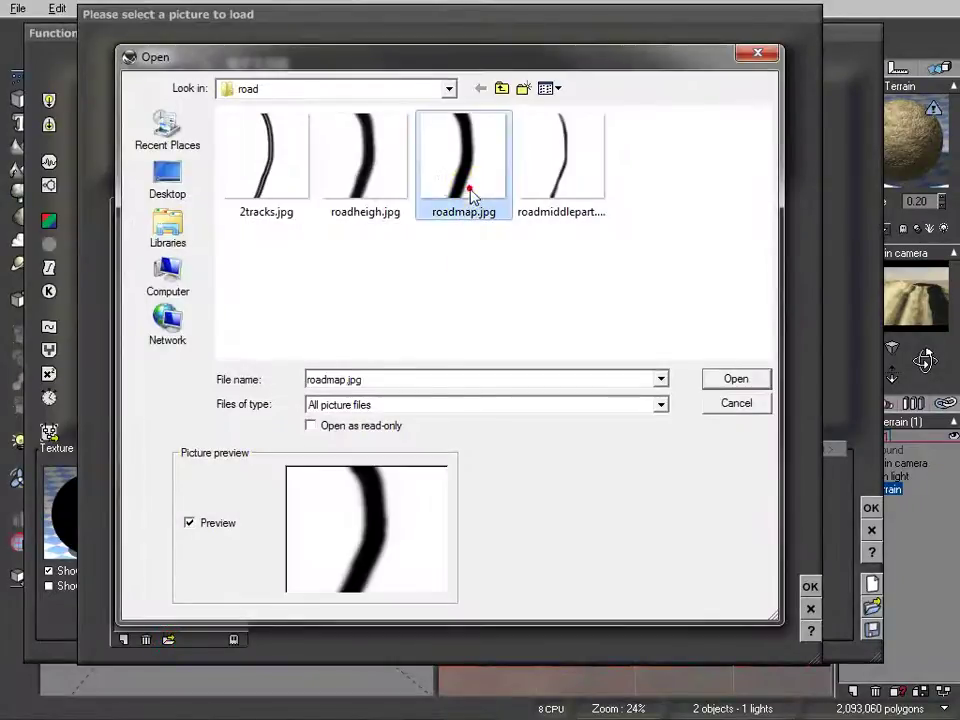
left_click(737, 377)
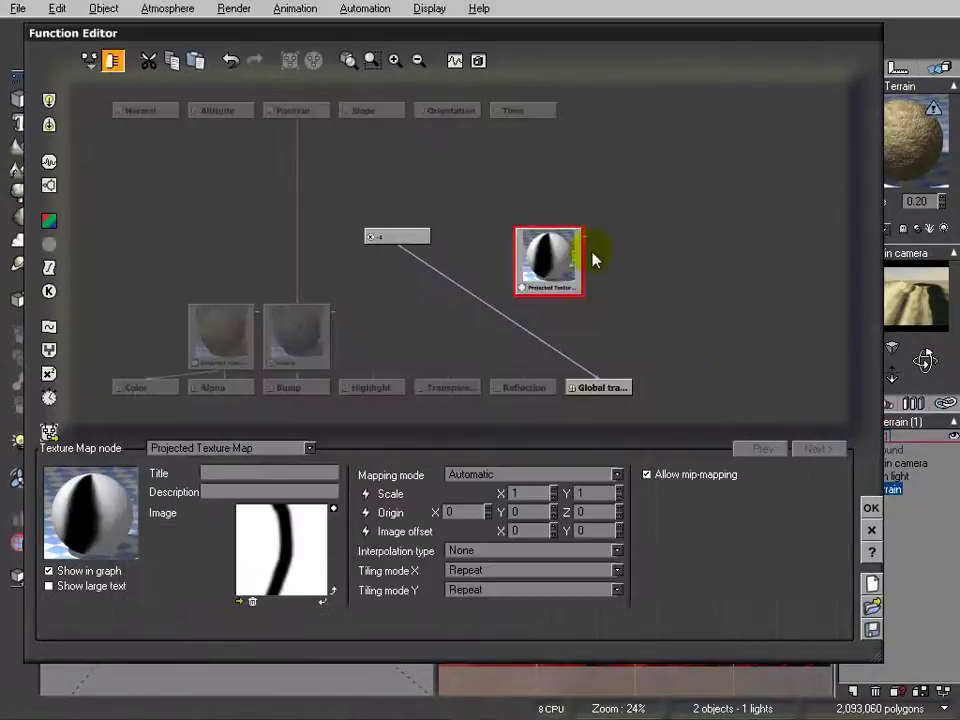
Connect the road map texture node to the Global transparency output, delete the constant number node and accept the function
left_click_drag(580, 278, 560, 296)
left_click(606, 316)
left_click(405, 238)
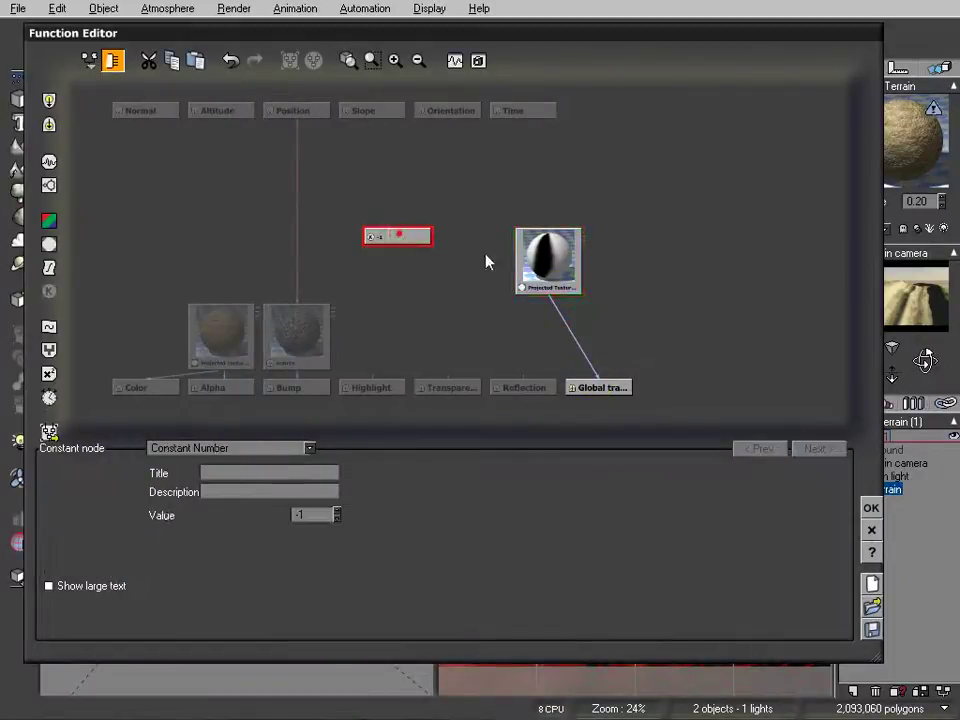
key("Delete")
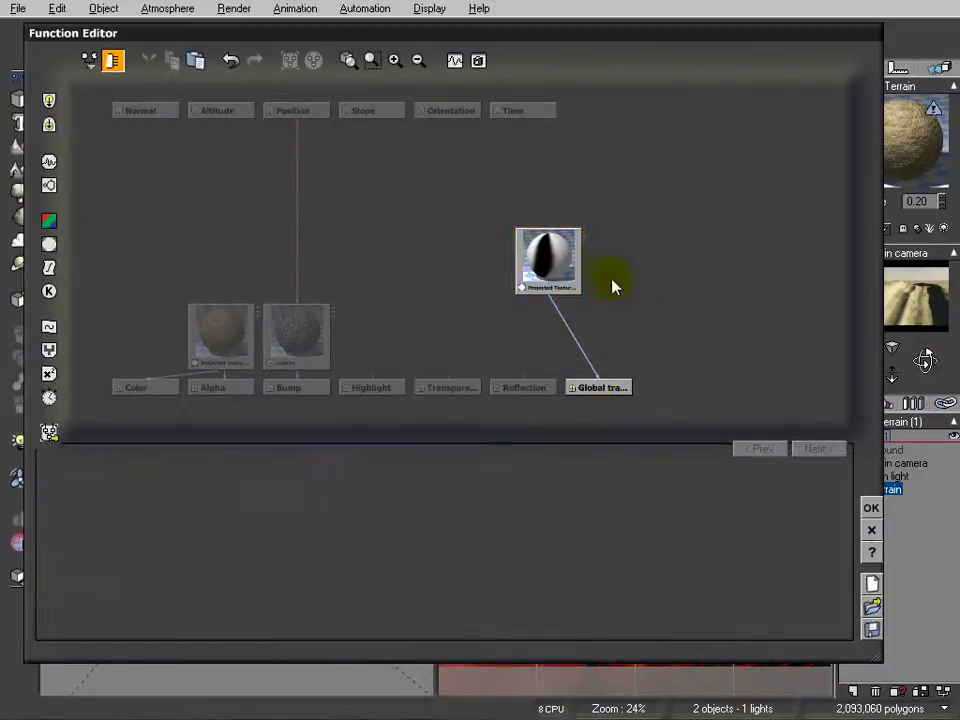
left_click(871, 508)
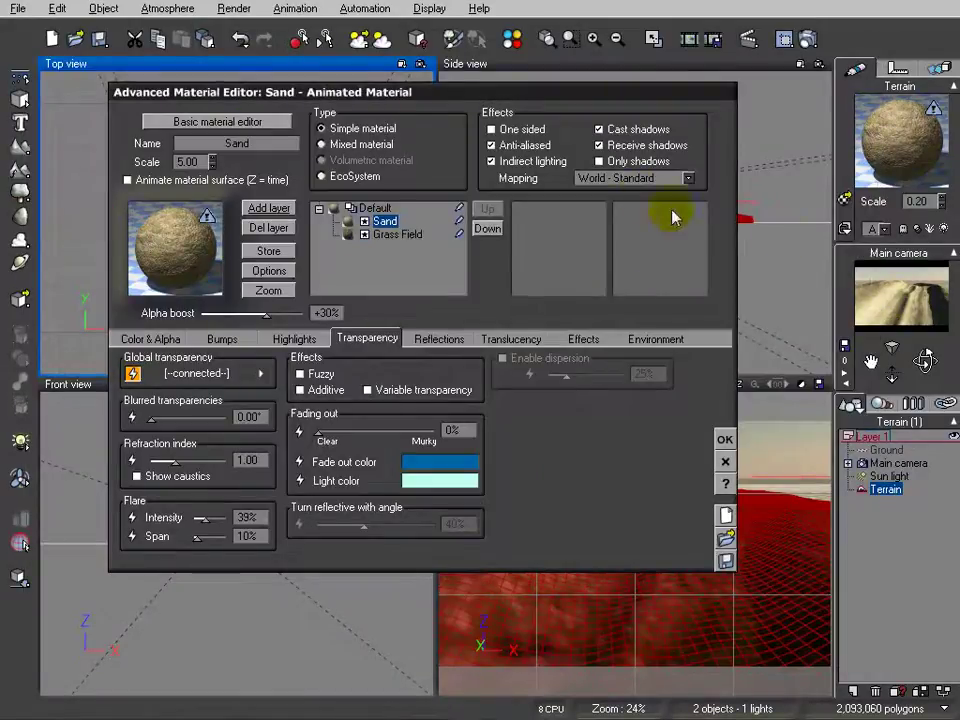
Set the Sand layer's mapping to Object - Parametric and its color function scale to 0.20 on X, Y and Z
left_click(656, 178)
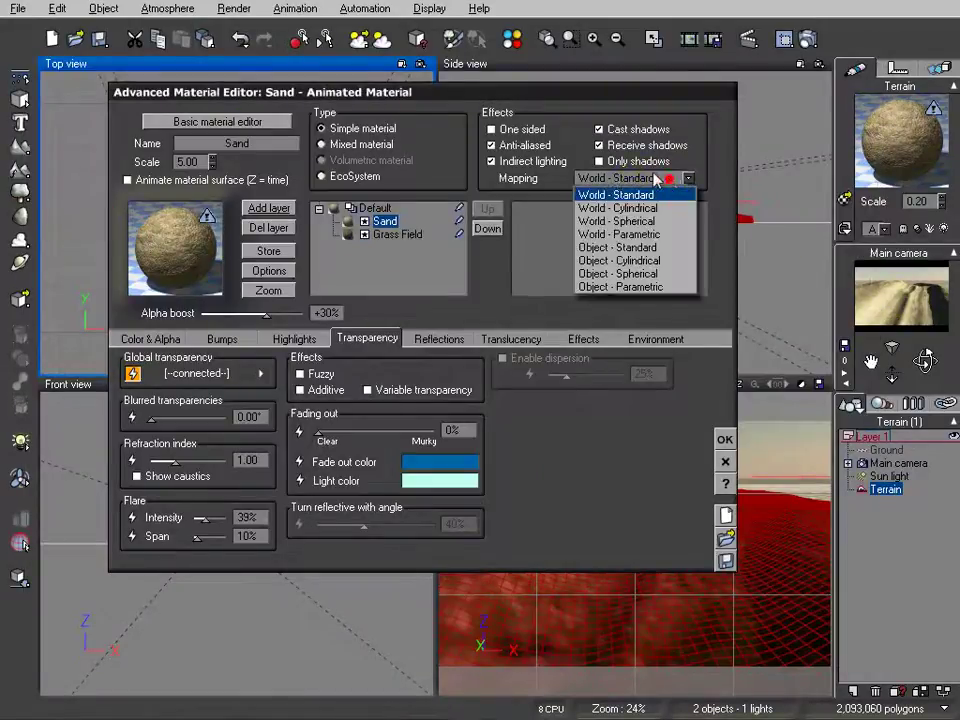
left_click(622, 286)
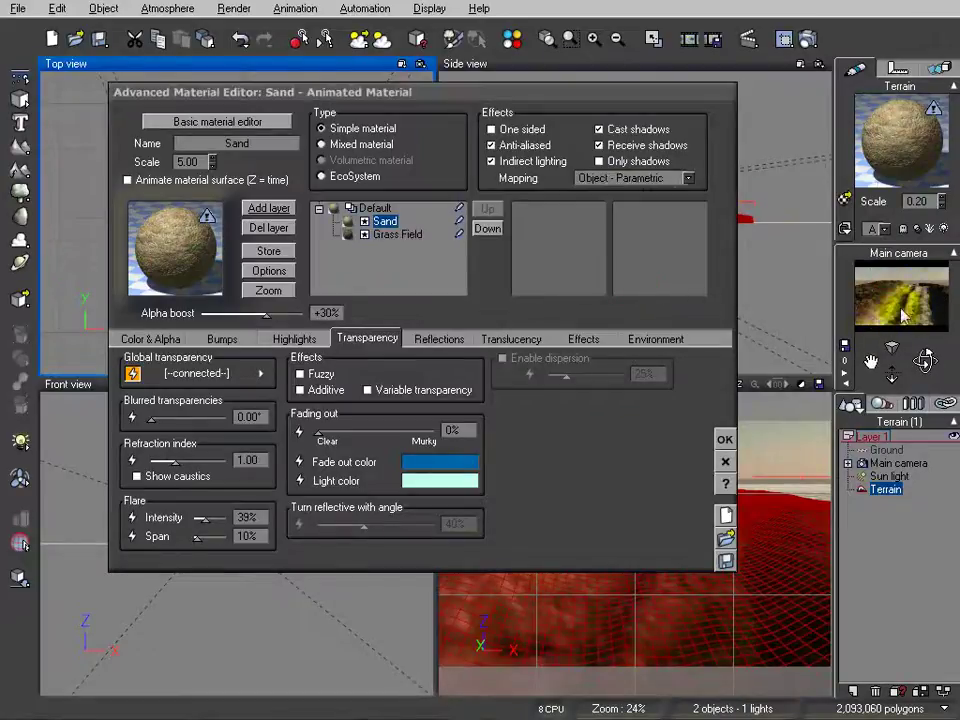
left_click(160, 337)
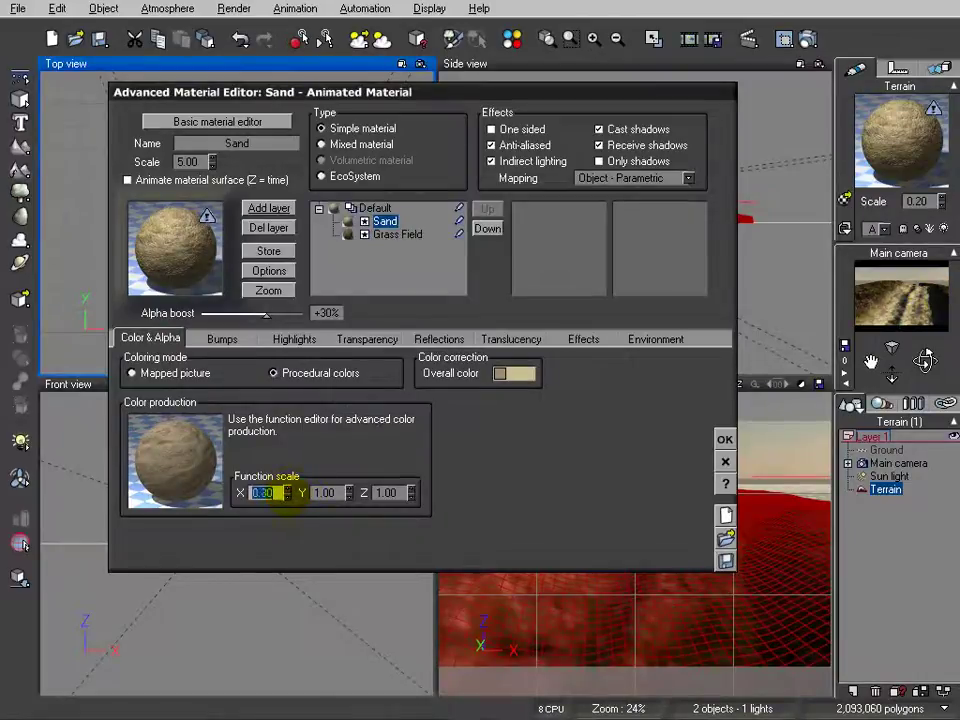
left_click(347, 495)
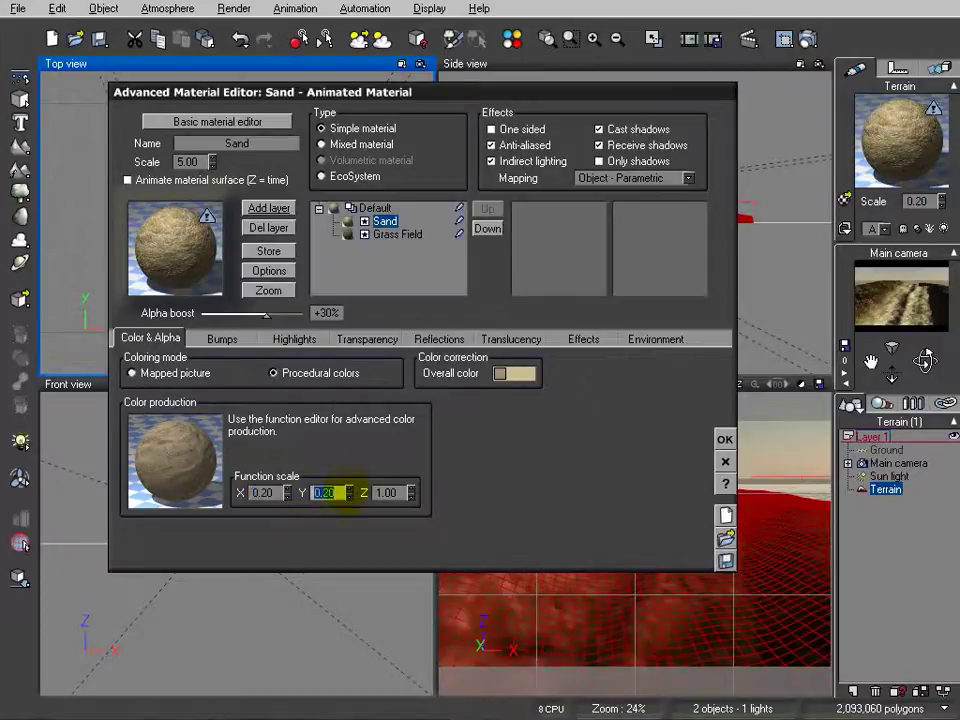
left_click(411, 492)
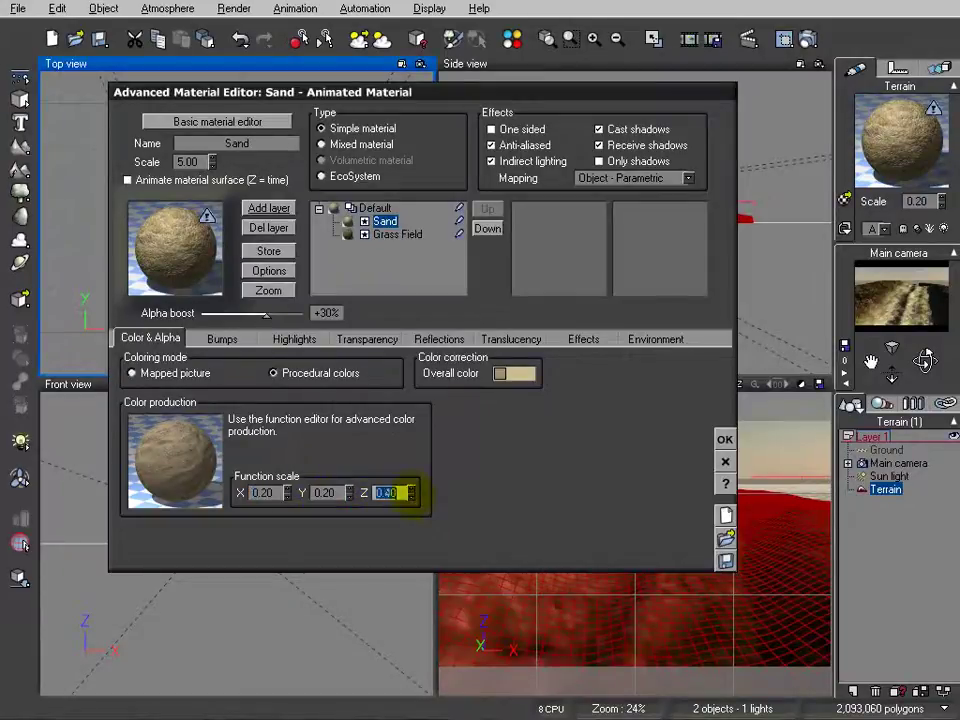
Render the main camera view to check the sand road's texture, and close the render
left_click(901, 283)
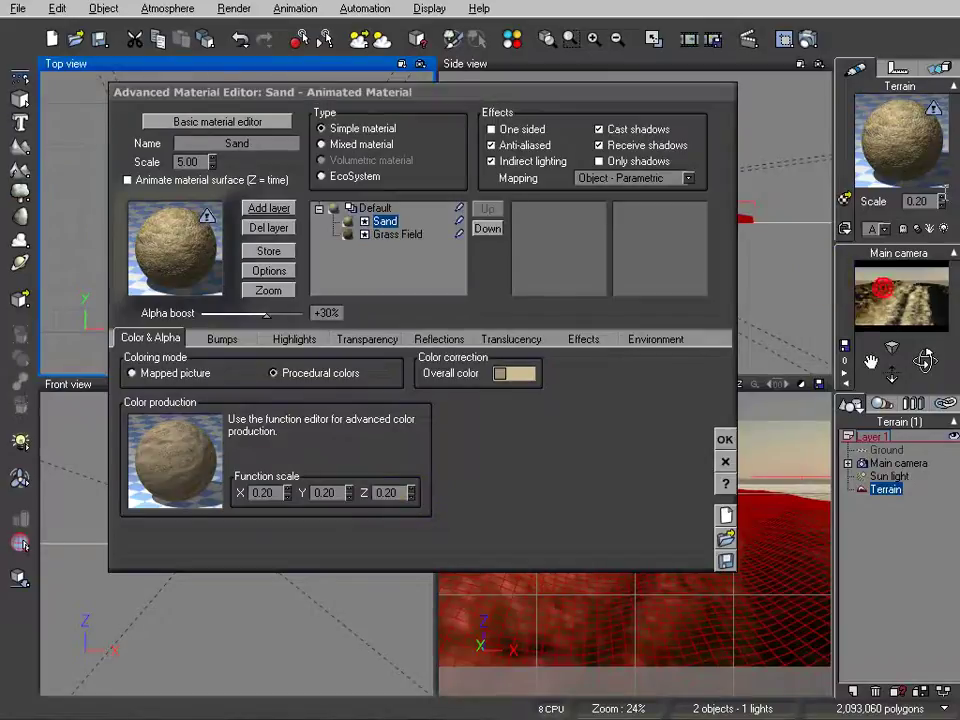
left_click(806, 40)
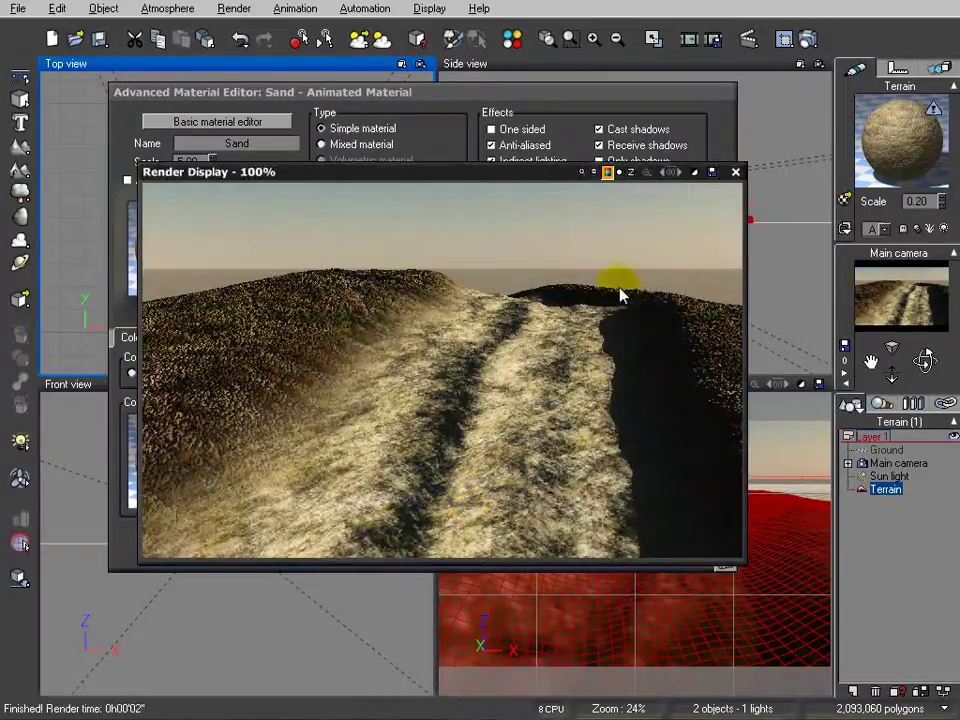
left_click(735, 173)
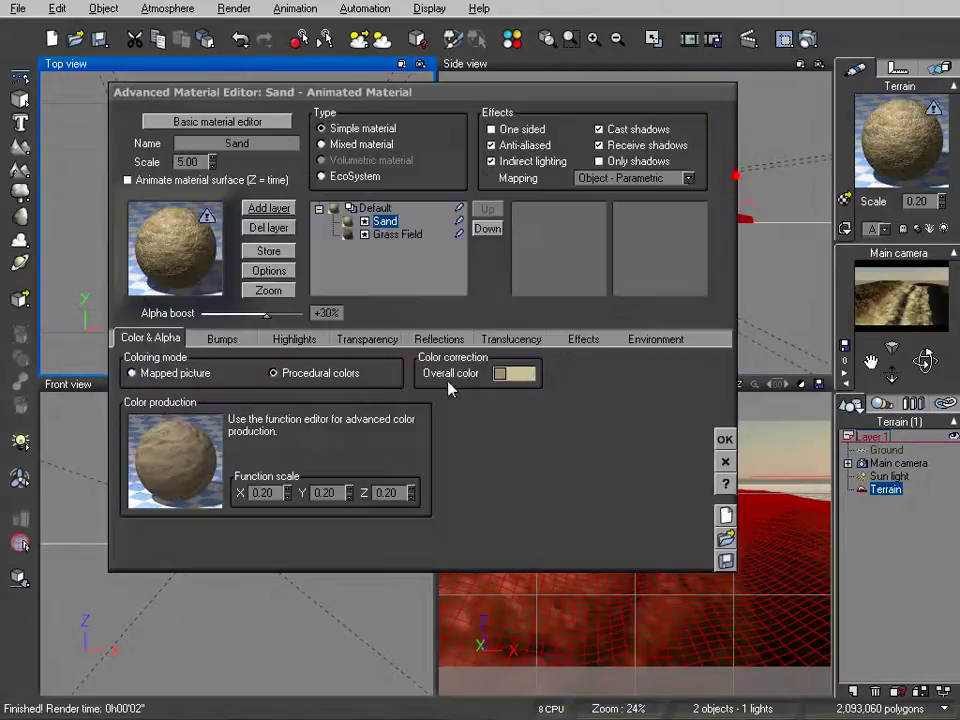
Set the Sand layer's bump scale to 0.100 on X, Y and Z and check it in a render
left_click(220, 339)
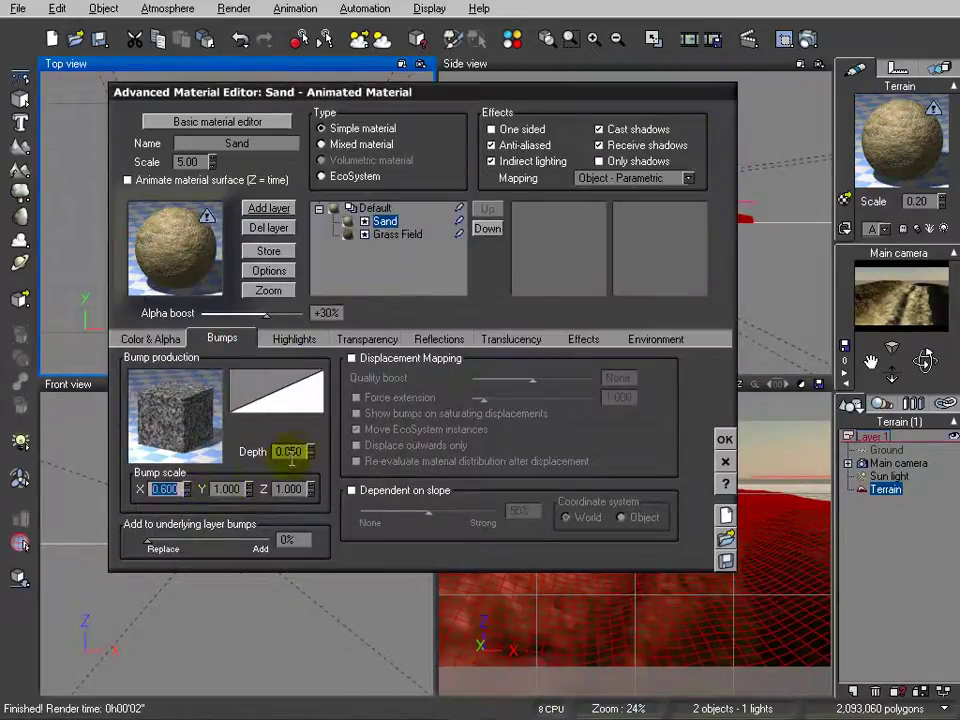
left_click_drag(248, 484, 248, 487)
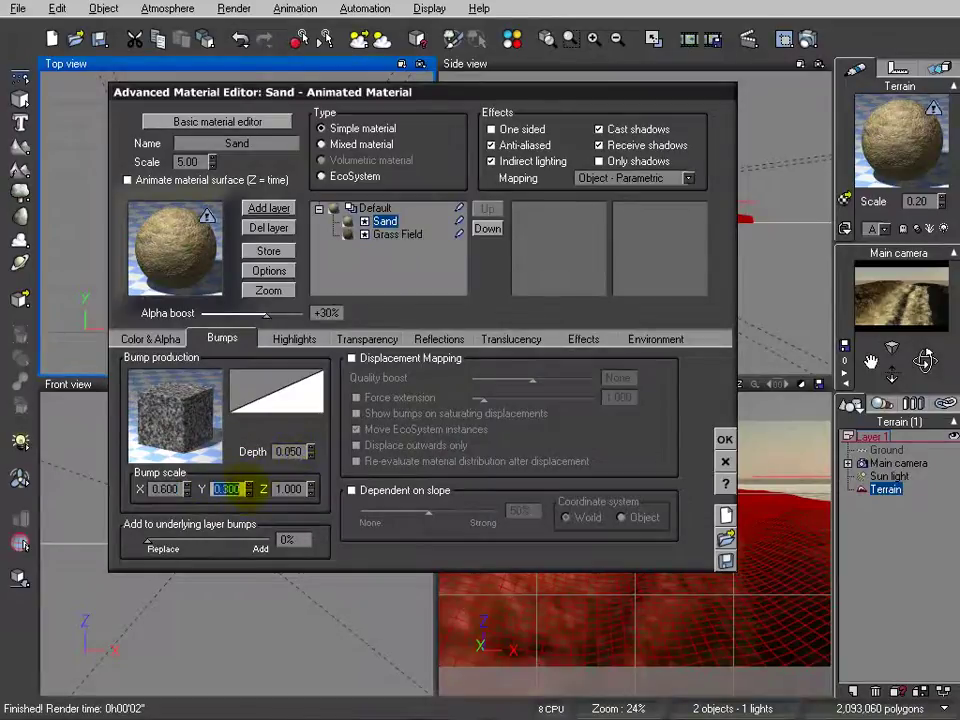
left_click(187, 487)
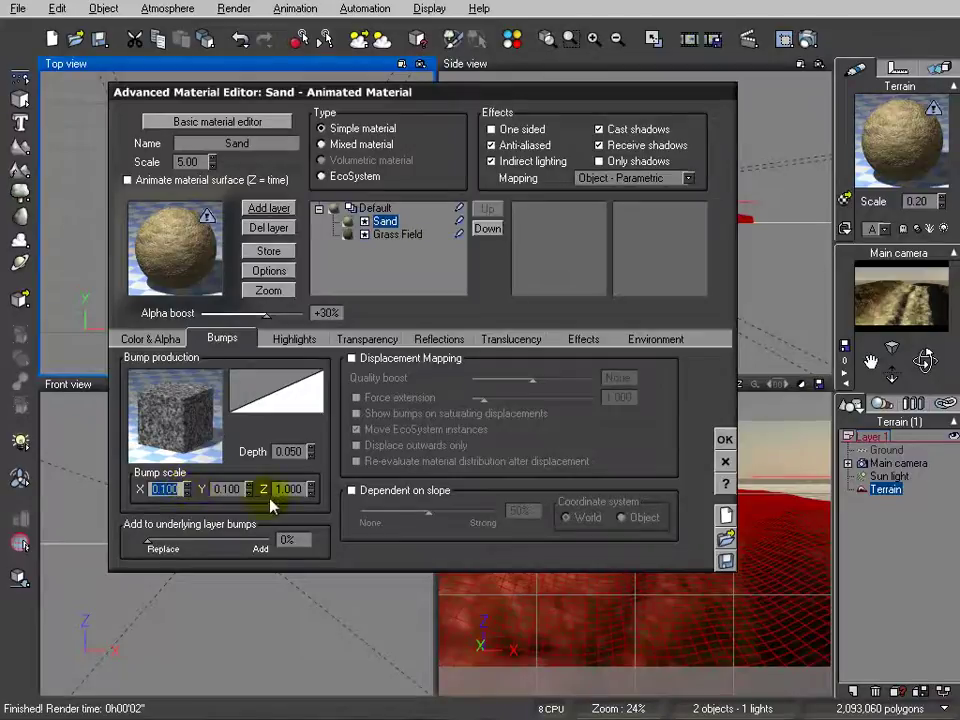
left_click_drag(313, 489, 313, 494)
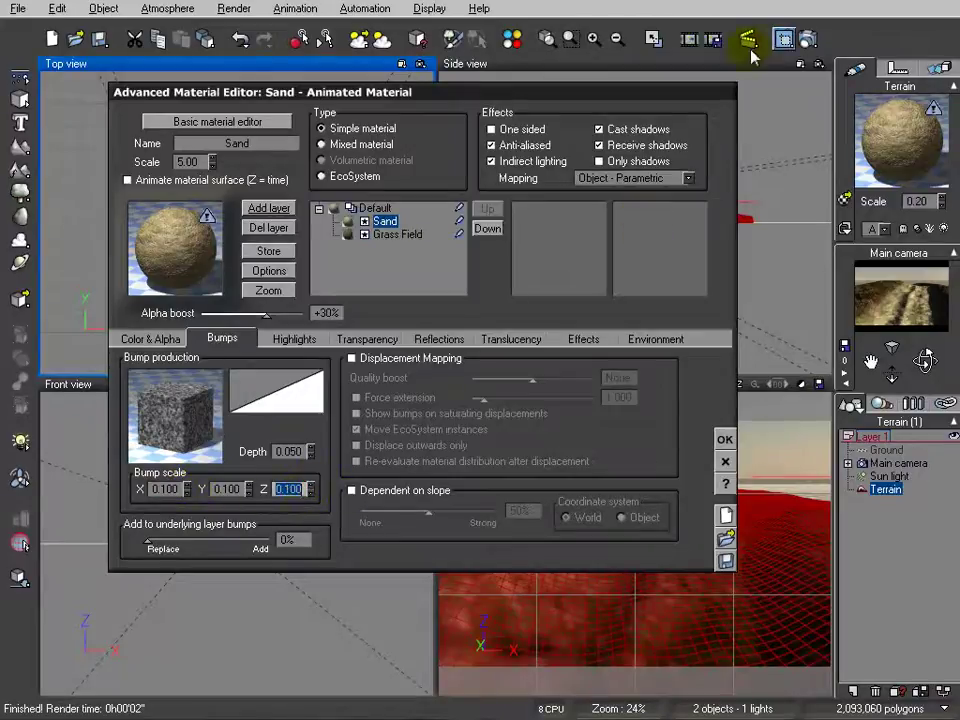
left_click(810, 39)
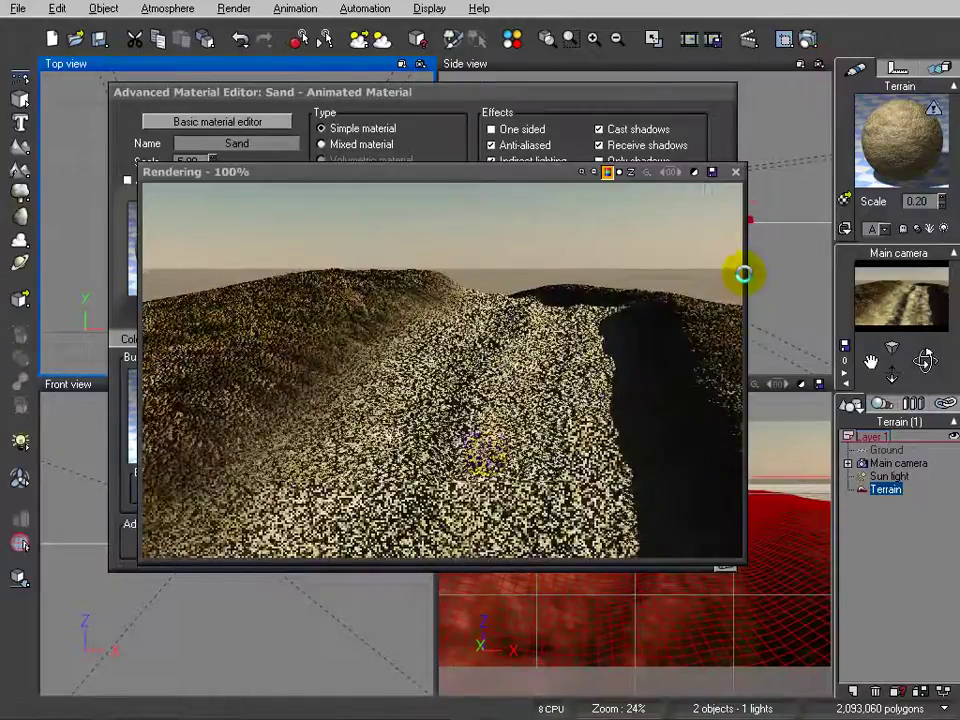
left_click(735, 171)
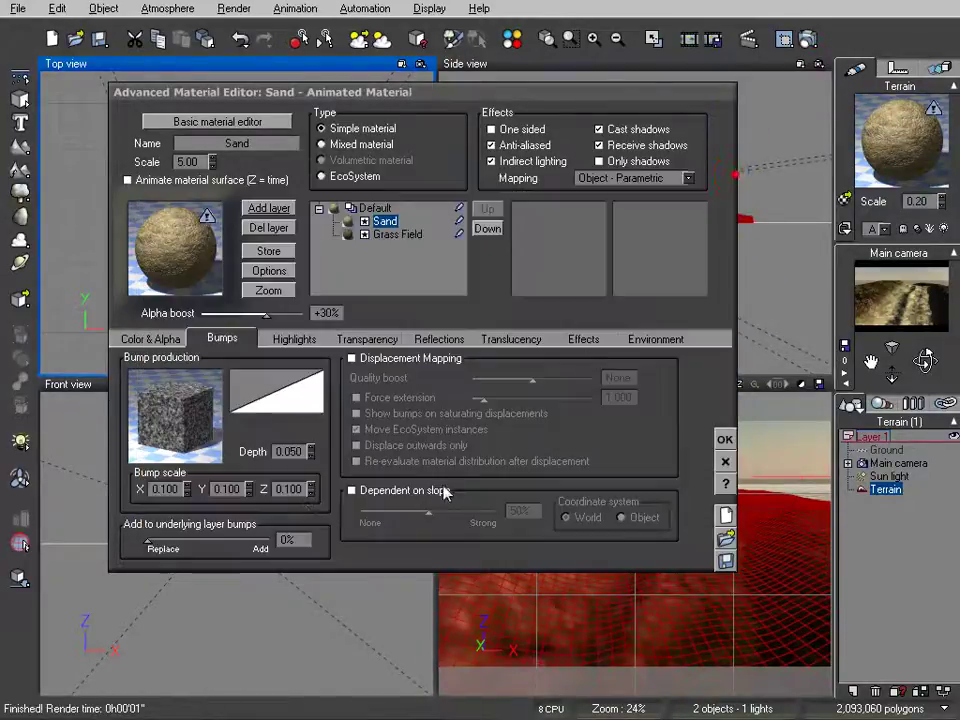
Set the Sand layer's addition to underlying bumps to 100%, alpha boost to -25% and bump depth to 0.000, checking the result in renders
left_click_drag(160, 543, 305, 513)
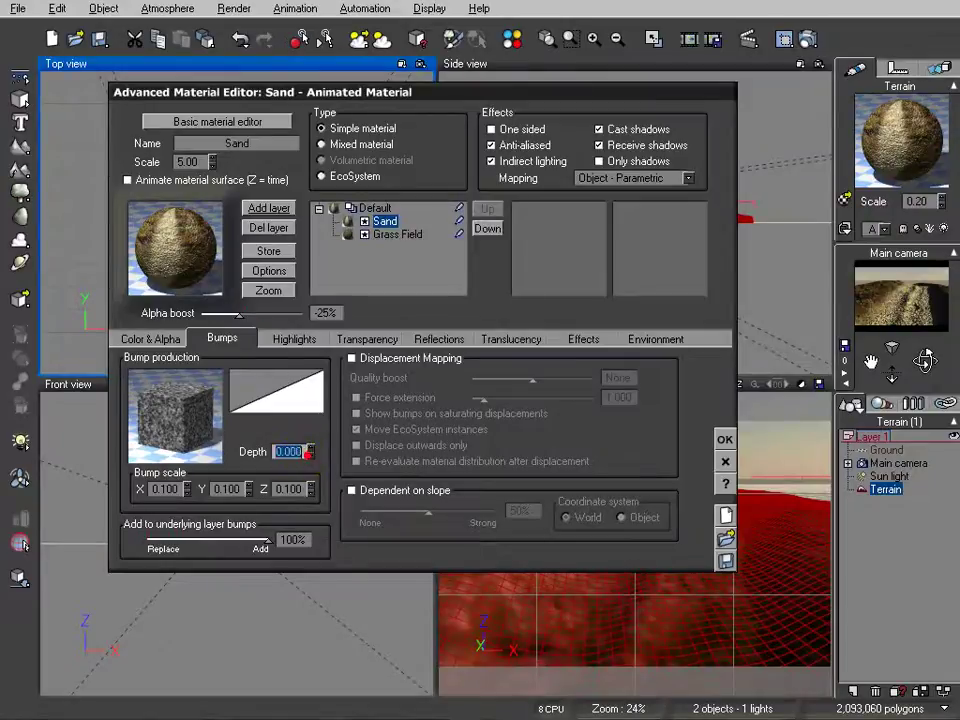
left_click(805, 38)
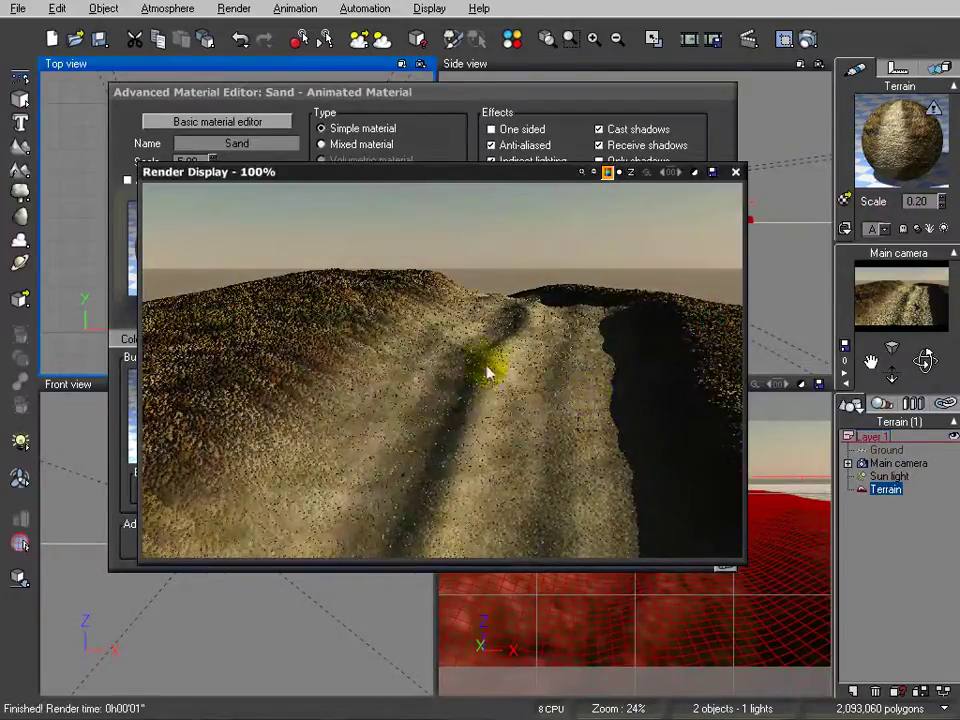
left_click(735, 172)
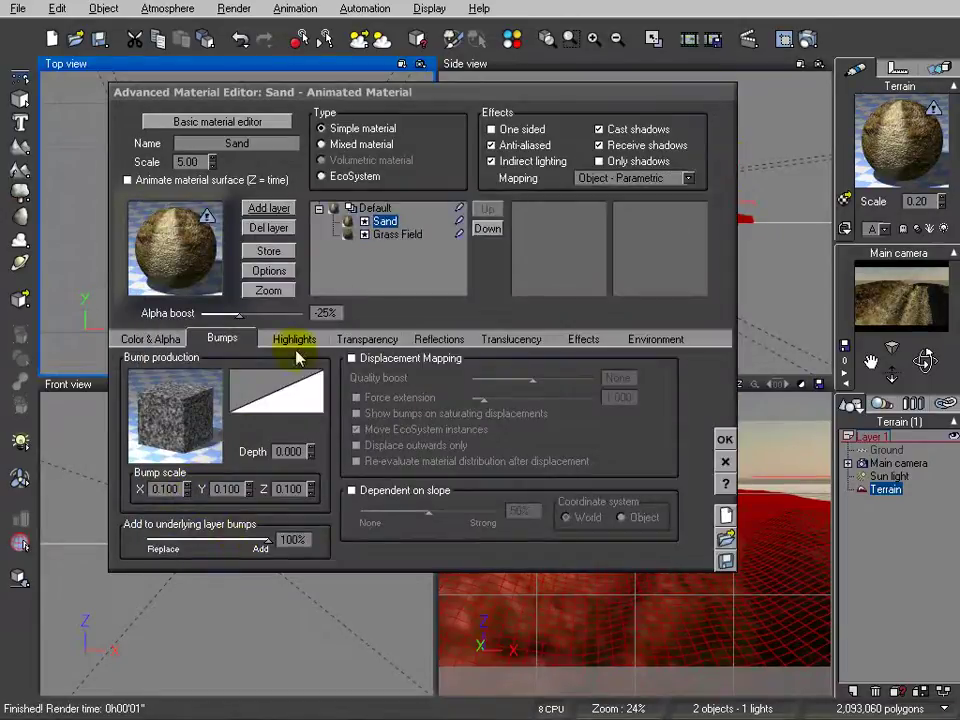
left_click(900, 312)
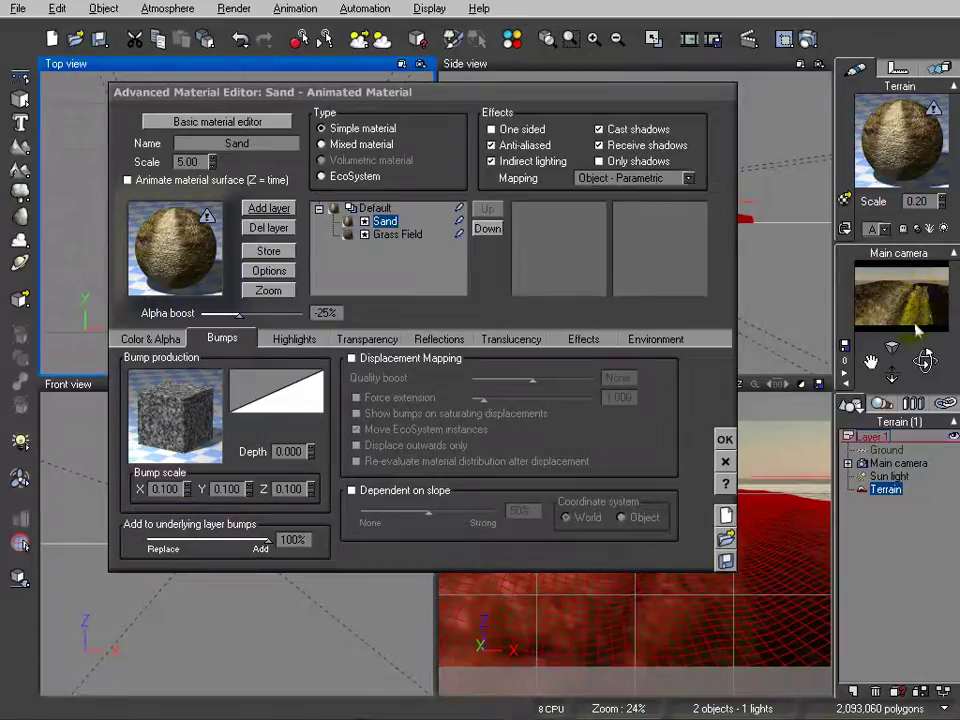
left_click(808, 38)
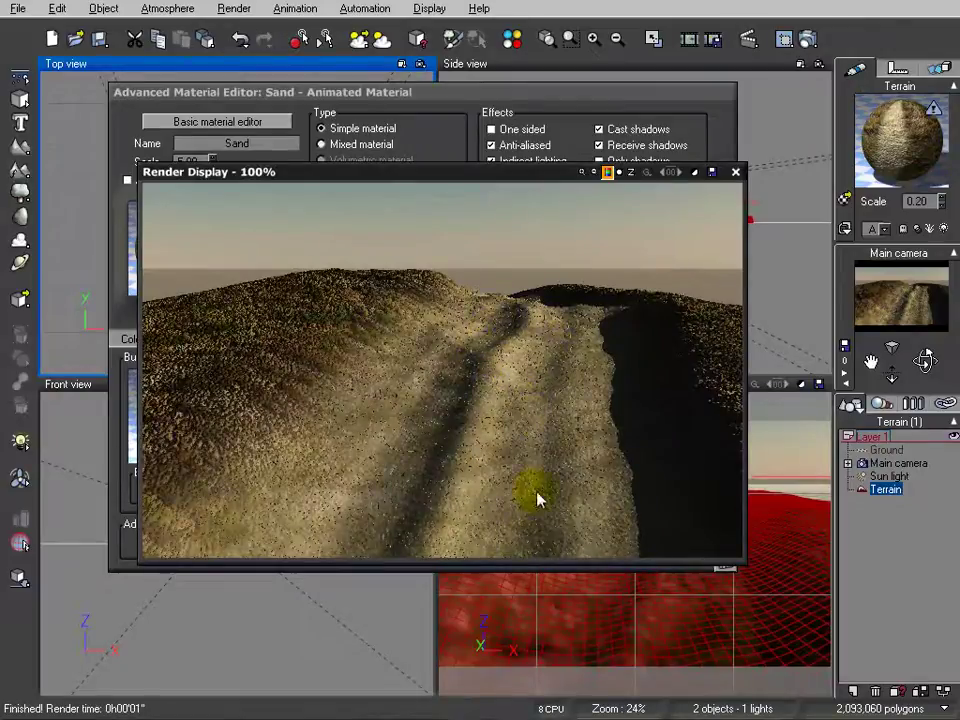
left_click(737, 173)
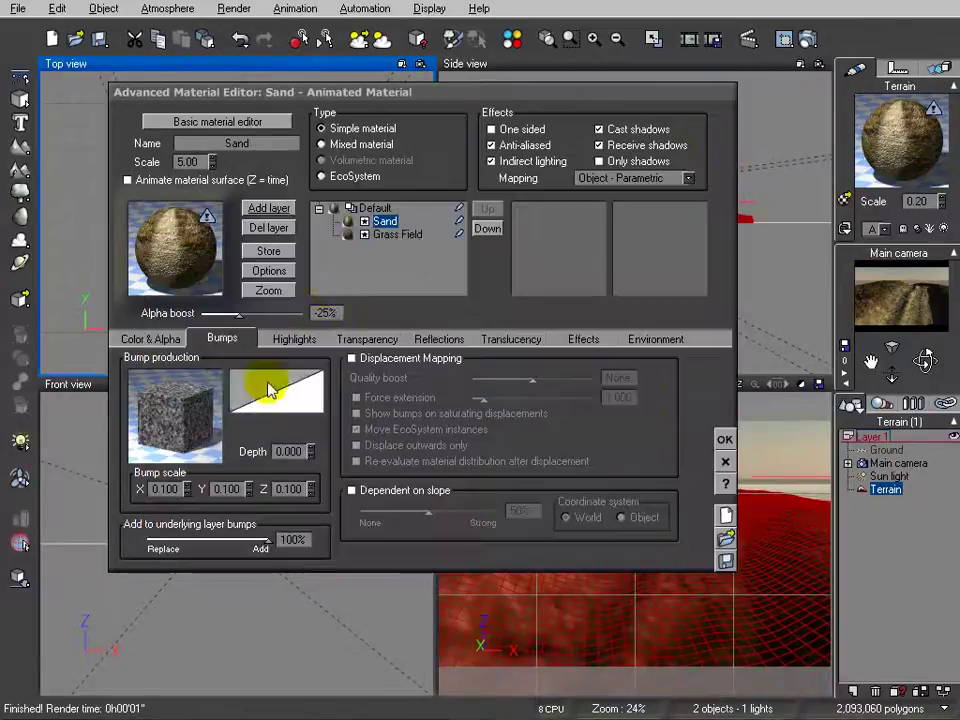
Add a second layer above the existing Sand layer using the Sand material from the ground collection
left_click(380, 224)
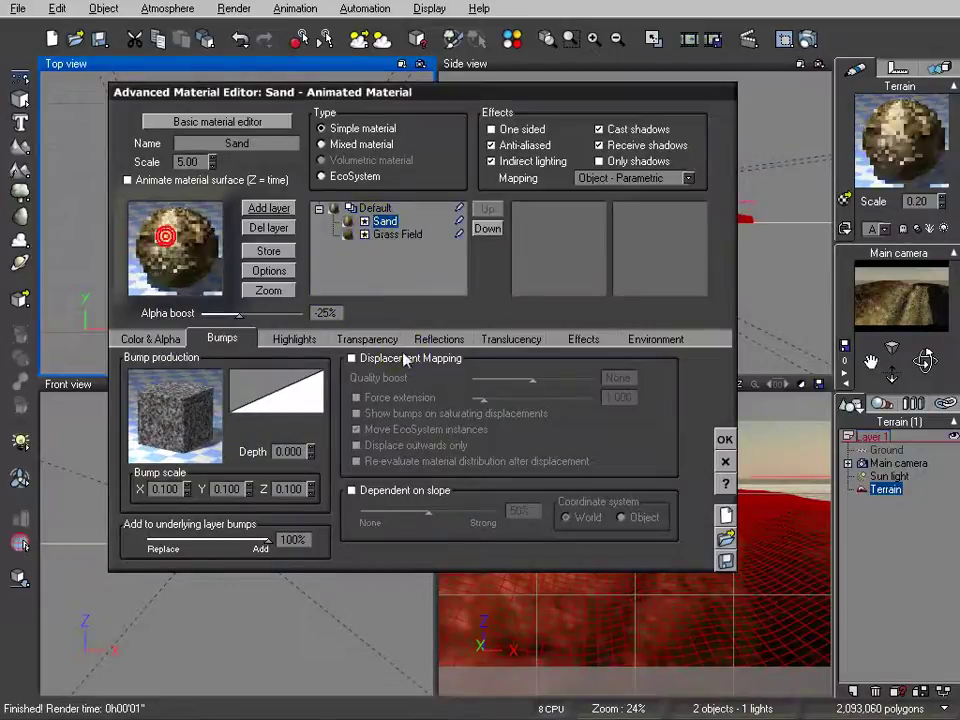
left_click(290, 212)
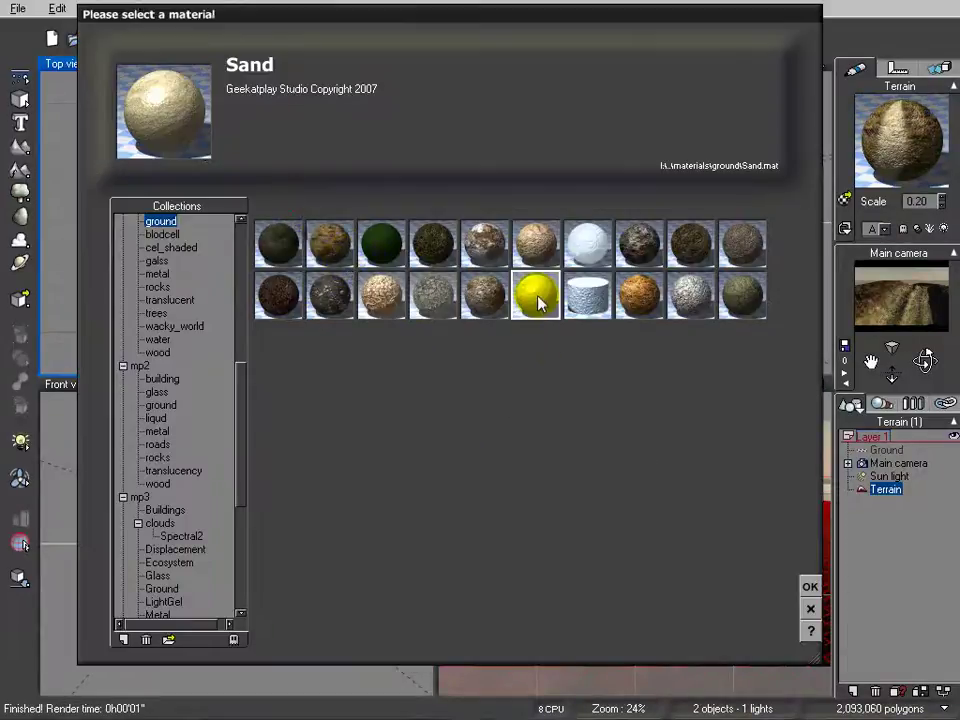
left_click(810, 586)
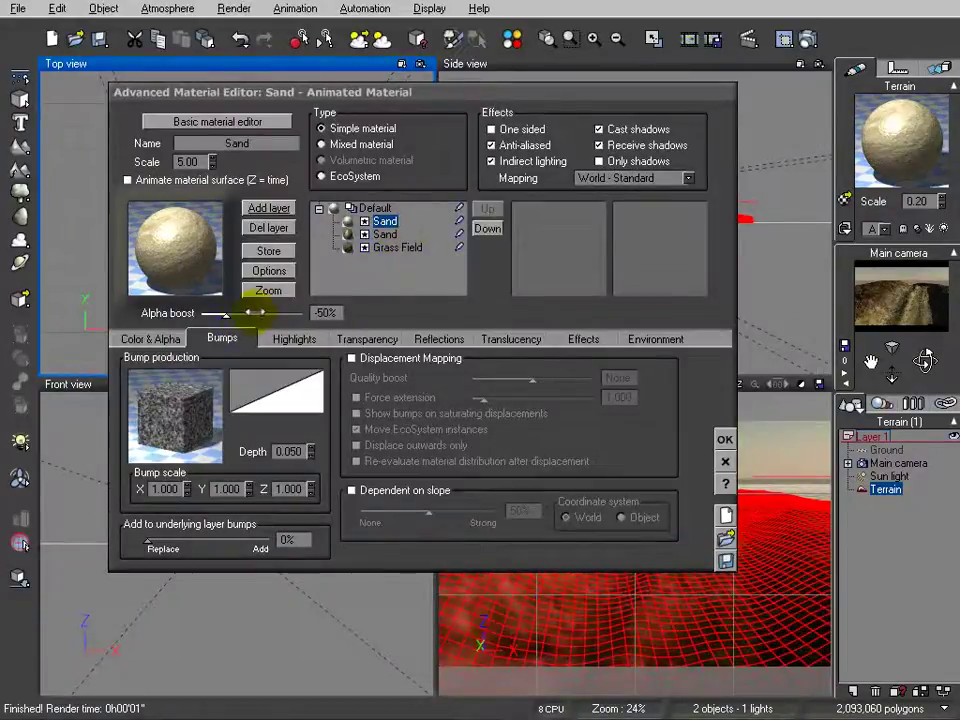
Darken the overall color of the new top Sand layer to a deeper tan
left_click(290, 338)
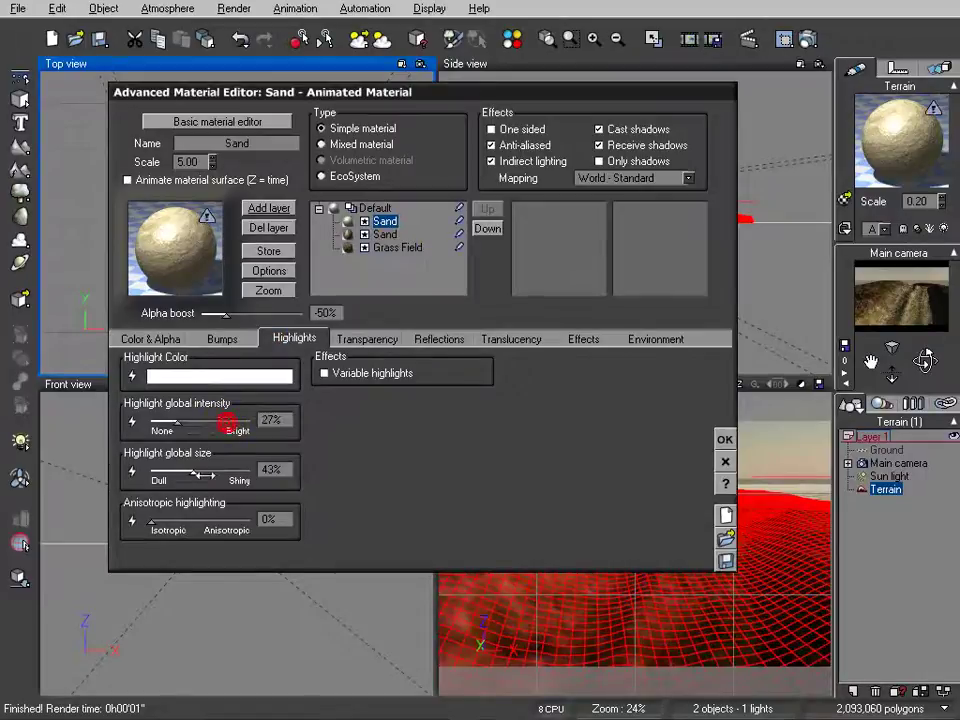
left_click(160, 339)
right_click(531, 378)
left_click(560, 386)
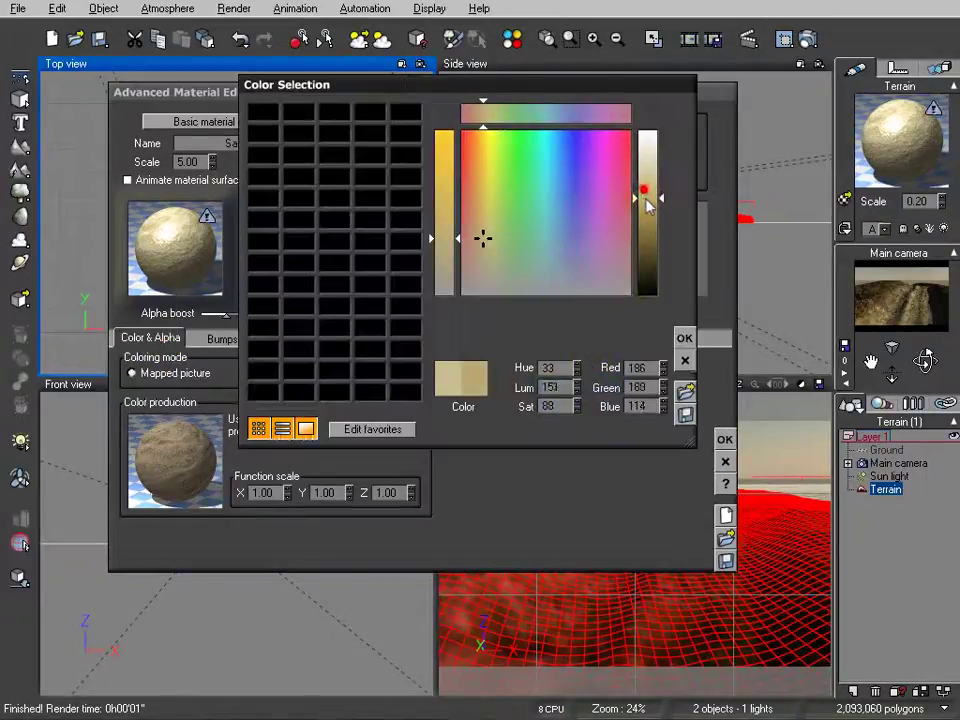
left_click(684, 337)
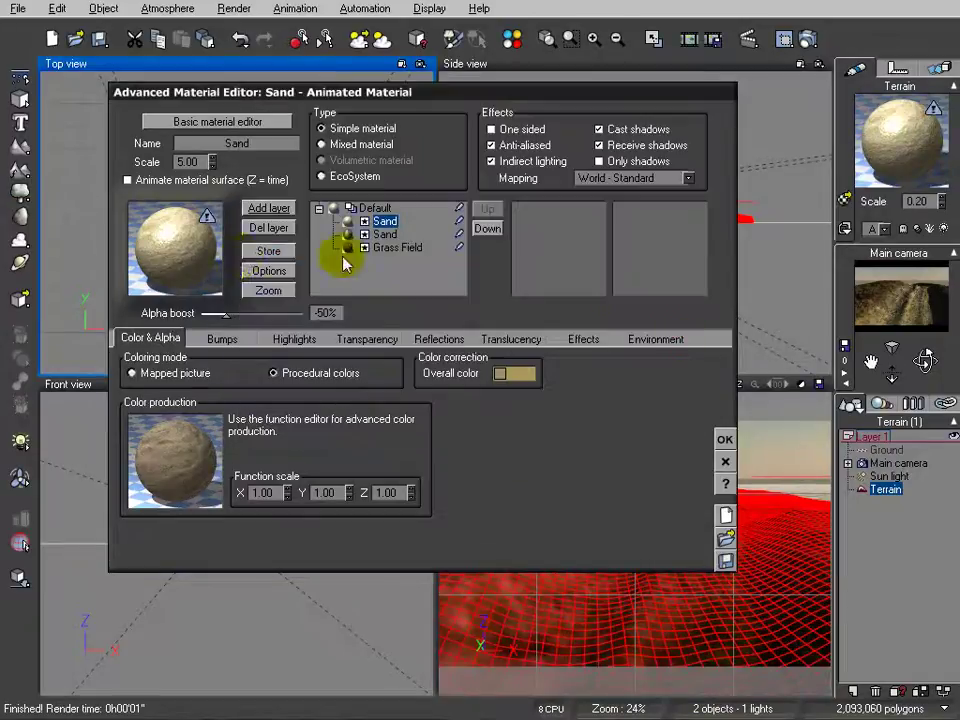
Create a global transparency function for the top Sand layer, replacing its constant node with a connected Projected Texture Map node
left_click(362, 340)
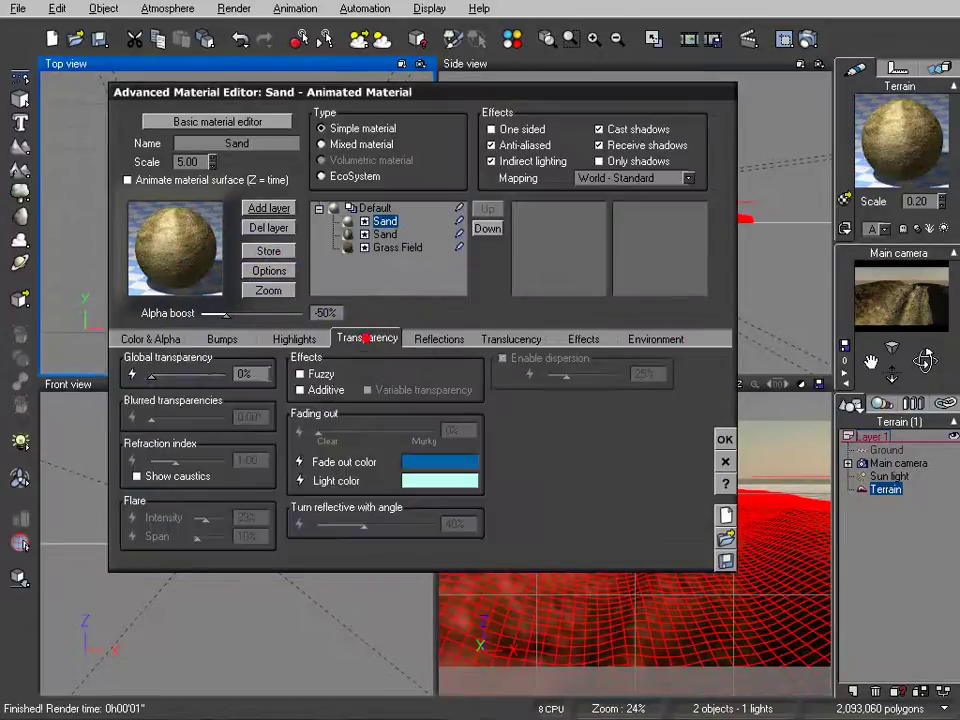
left_click(130, 375)
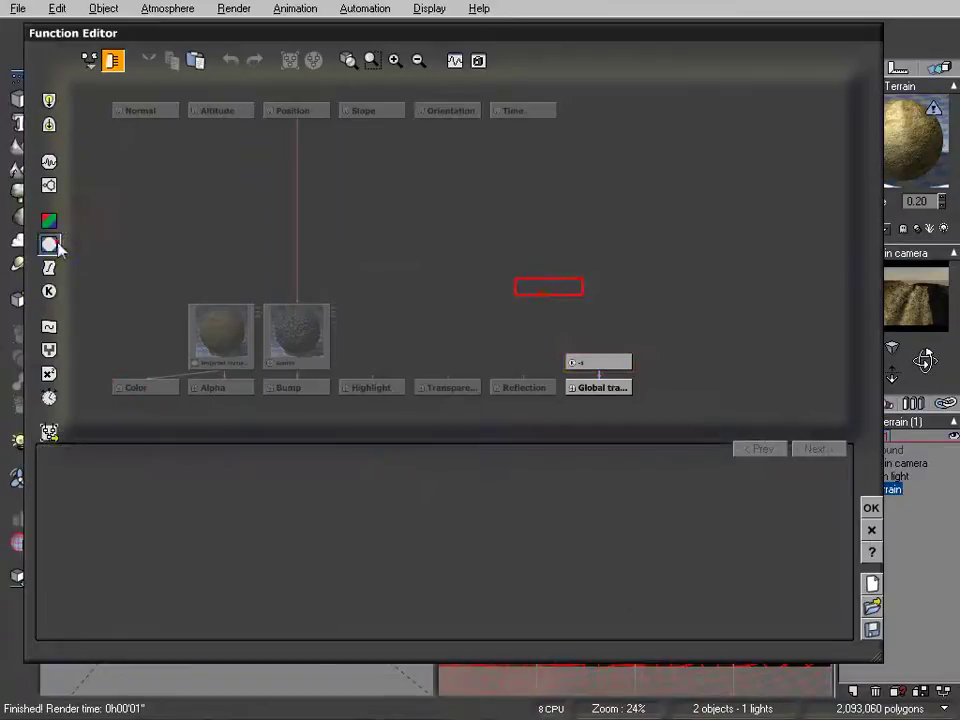
left_click(54, 243)
left_click(604, 364)
key("Delete")
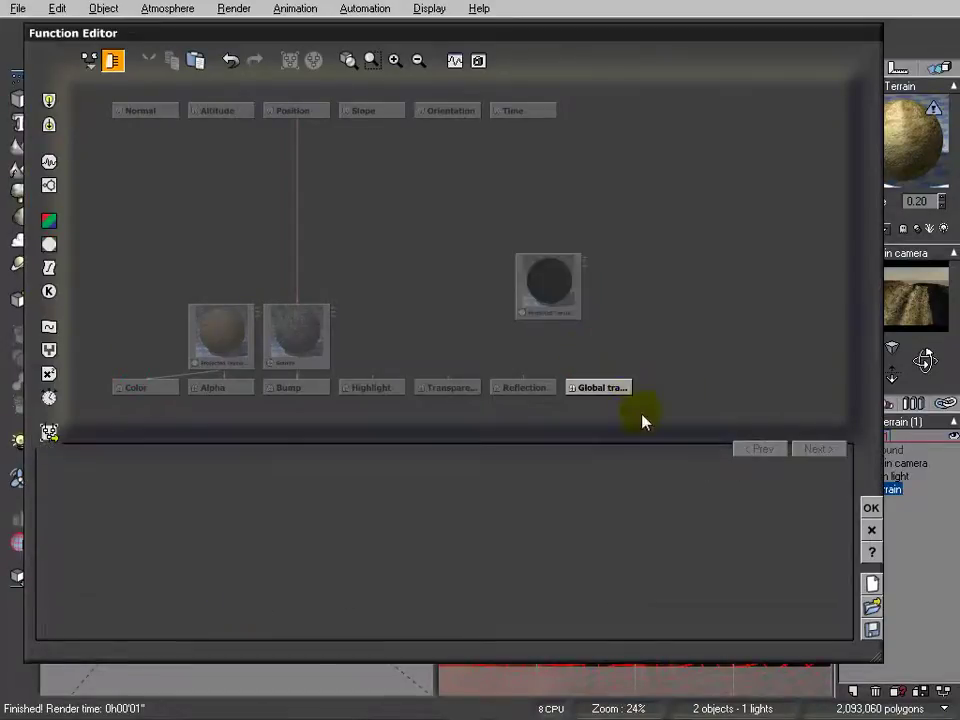
left_click_drag(600, 383, 550, 312)
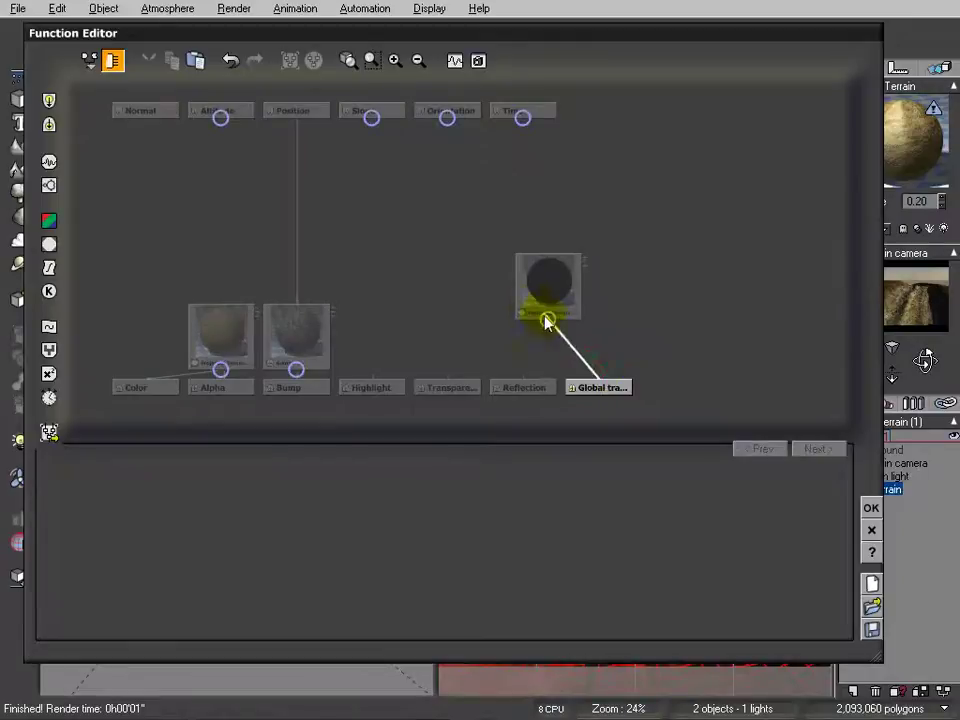
Load 2tracks.jpg from the road folder into the texture map node, and set the top Sand layer's mapping to Object - Parametric
left_click(592, 341)
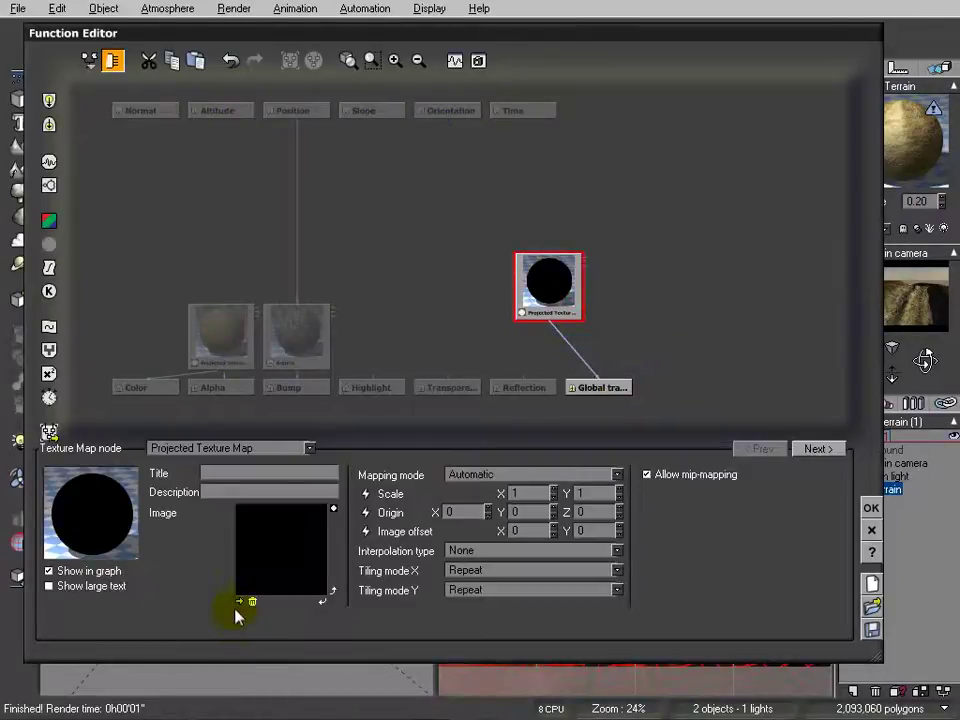
left_click(239, 603)
left_click(168, 640)
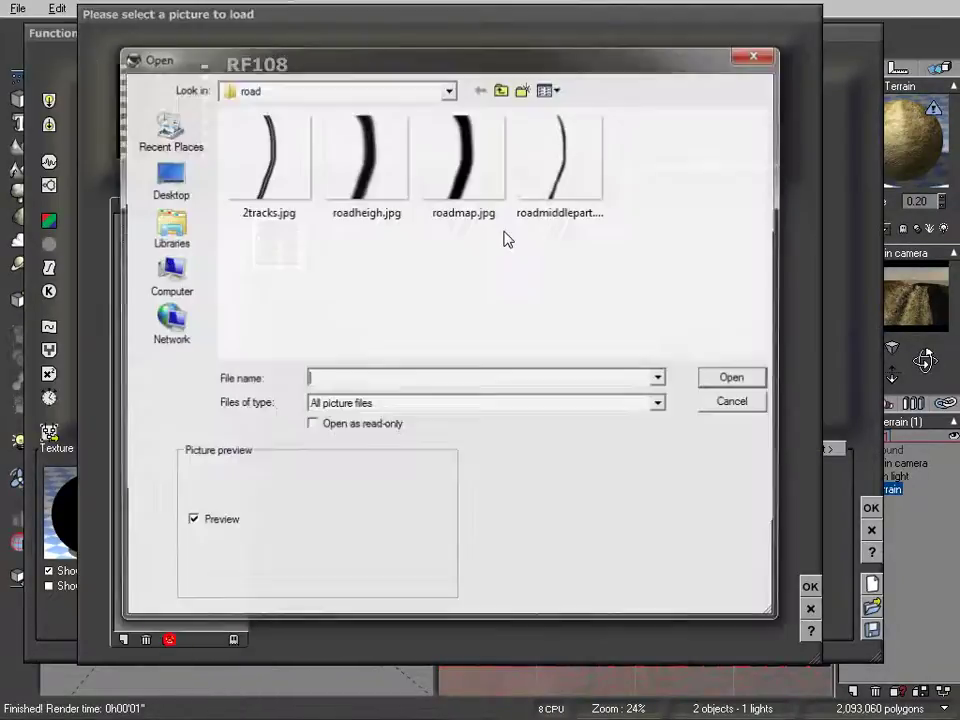
left_click(267, 165)
left_click(735, 379)
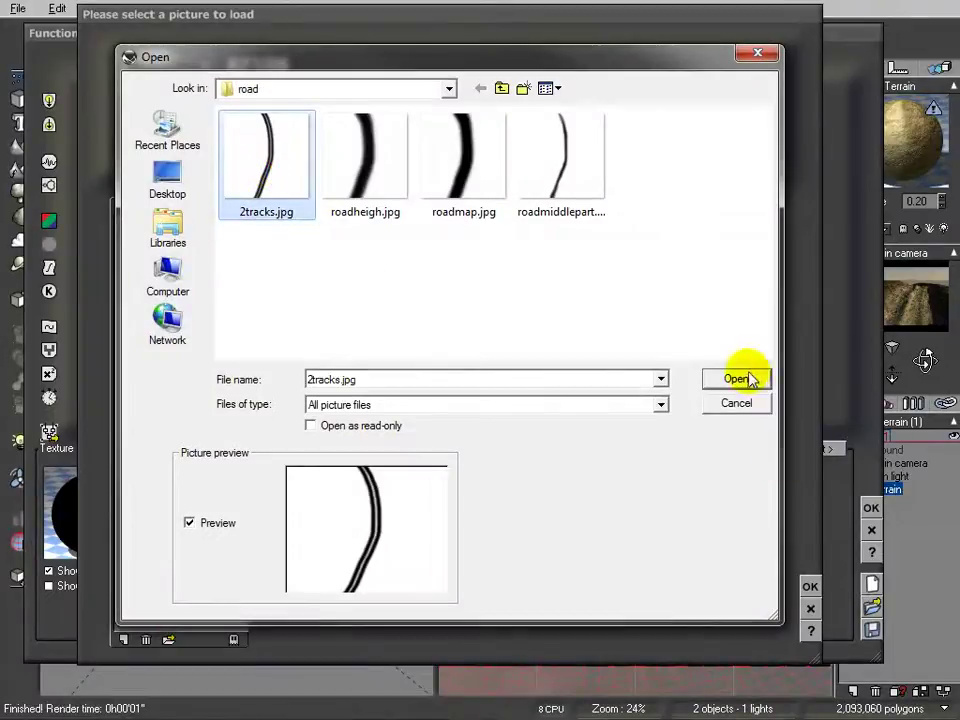
left_click(865, 507)
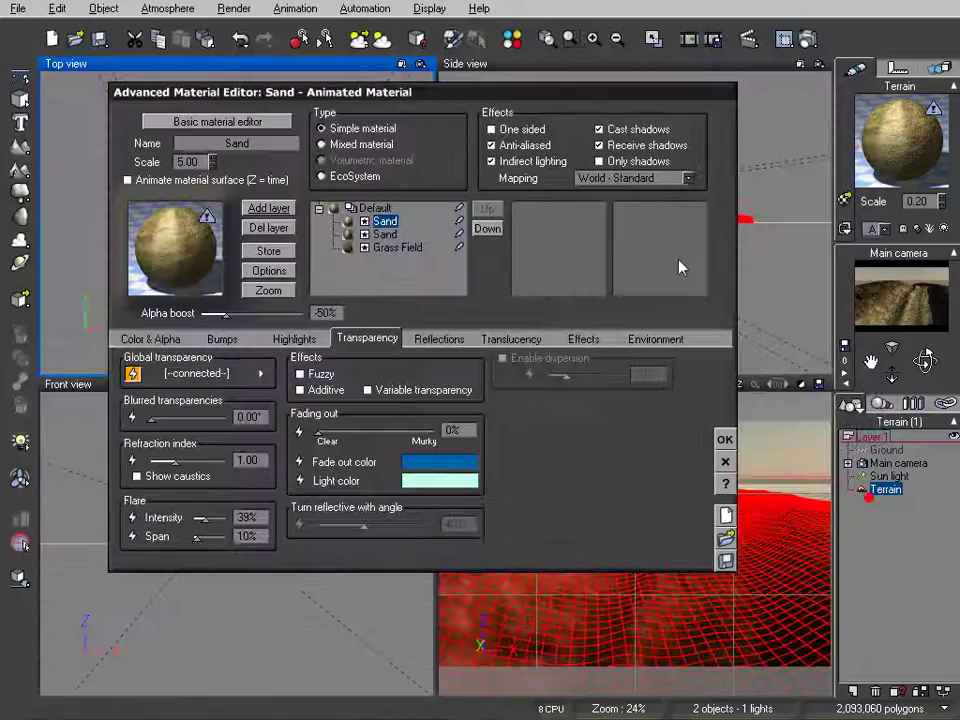
left_click(688, 178)
left_click(622, 289)
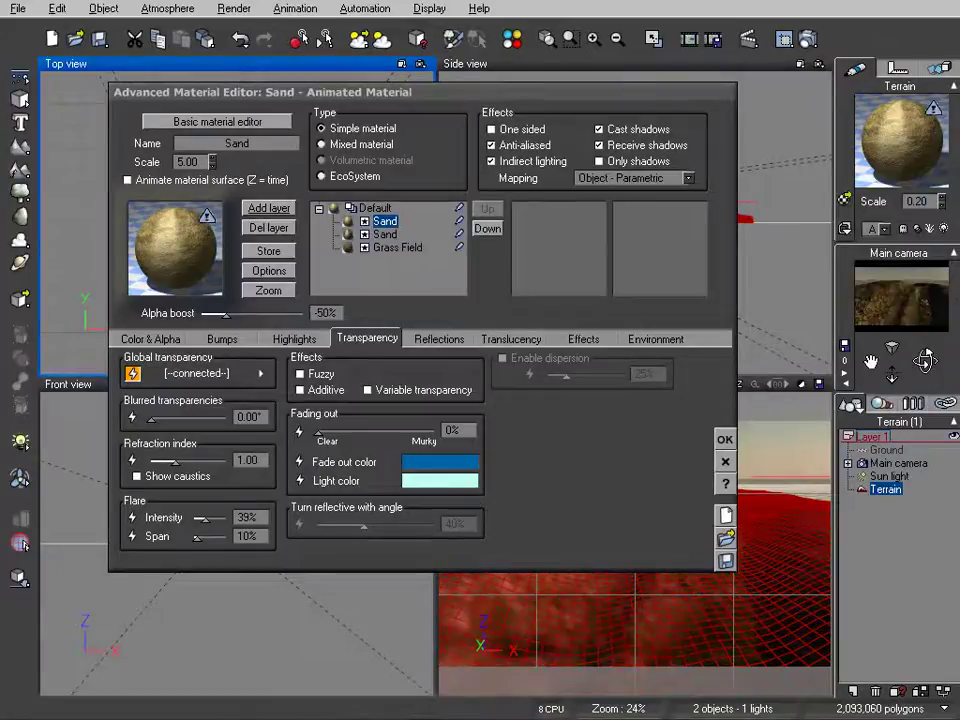
Set the scale of both Sand layers to 1 and test-render the scene
double_click(205, 163)
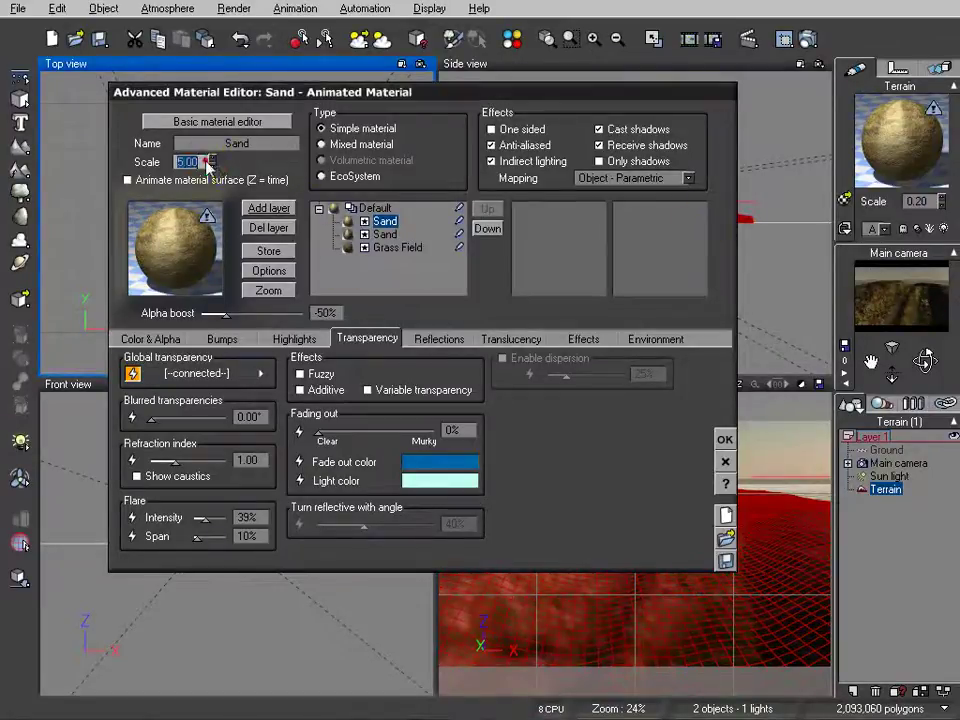
left_click(385, 235)
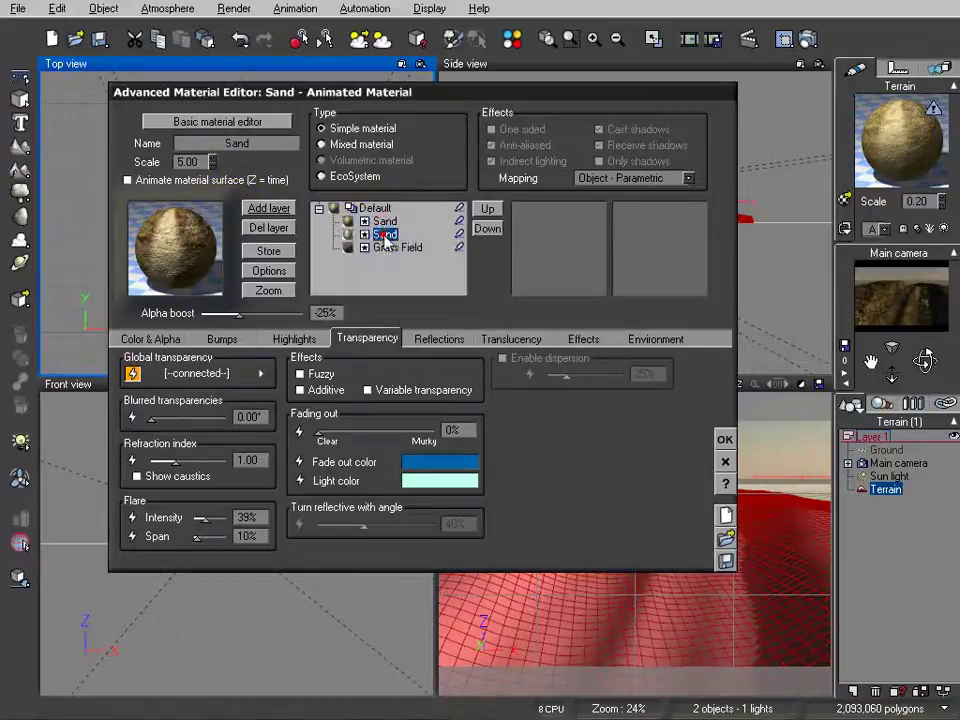
type("1")
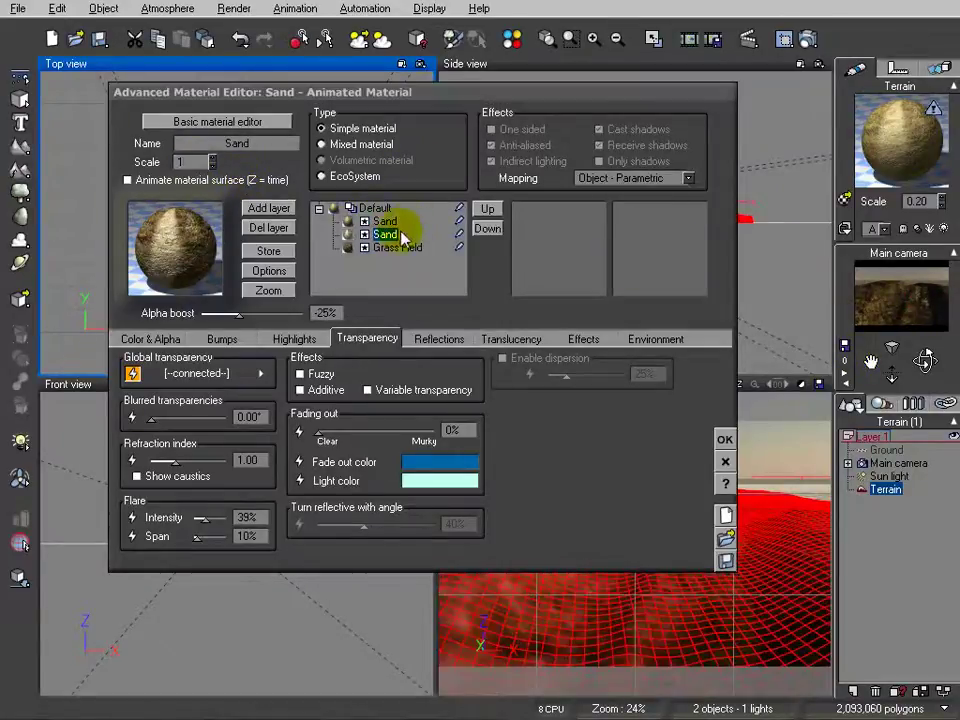
left_click(812, 38)
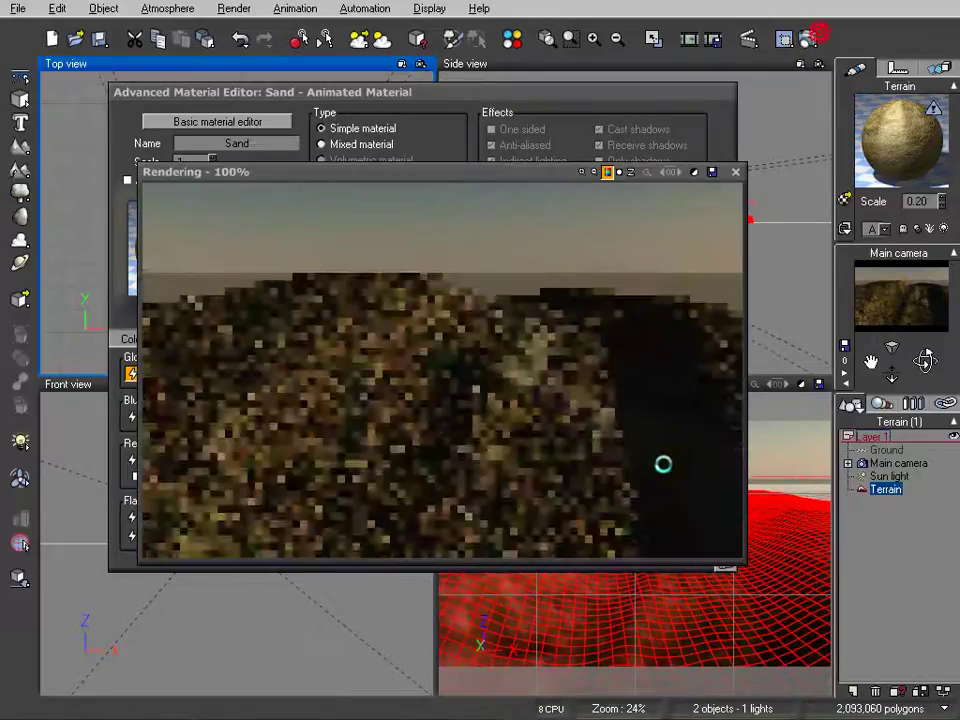
left_click(735, 171)
Set the terrain material's overall scale to 1 and render the camera view again to check the road
type("1")
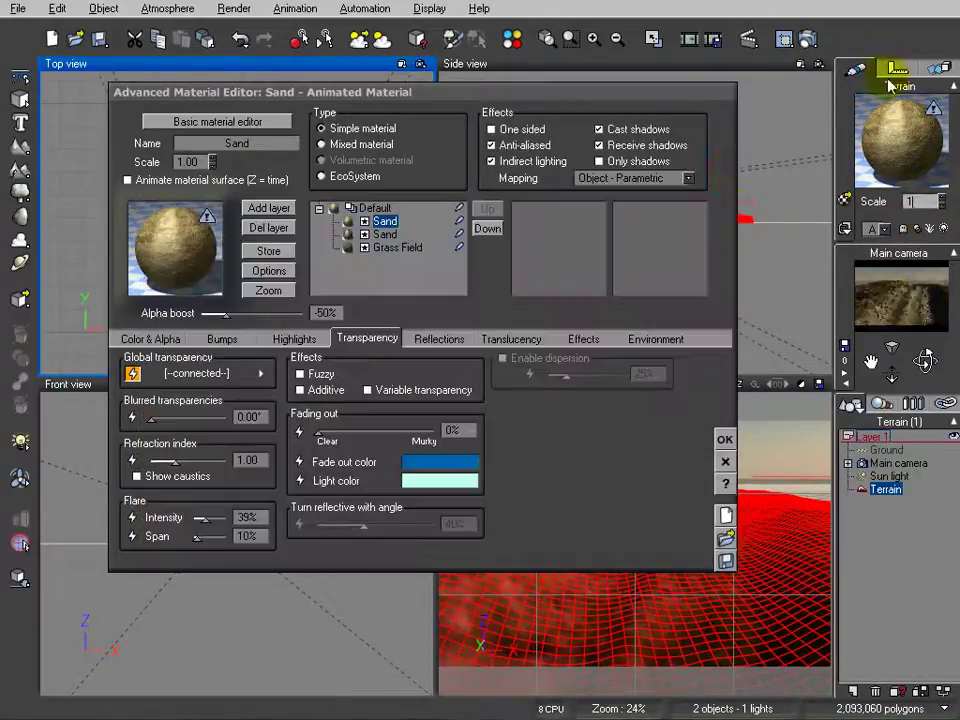
left_click(385, 234)
left_click(397, 247)
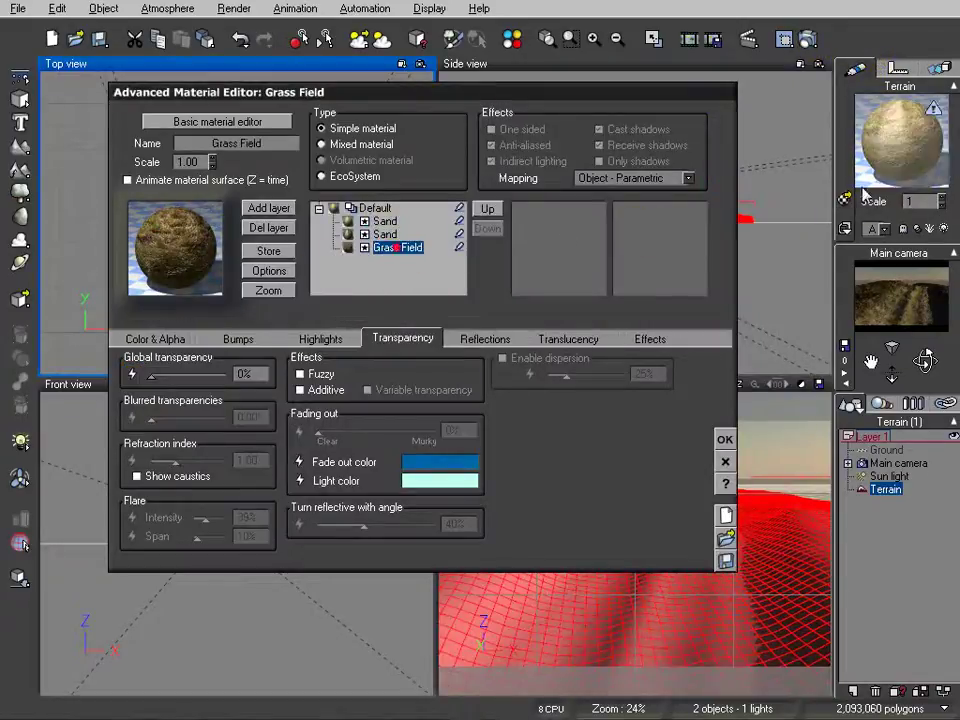
key("Return")
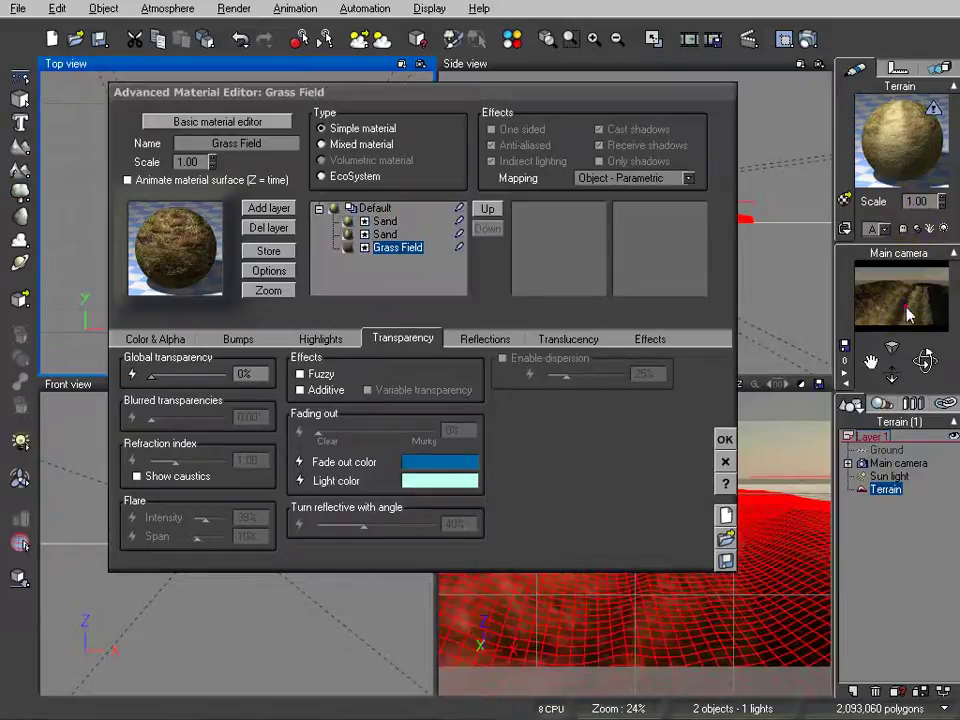
left_click(782, 37)
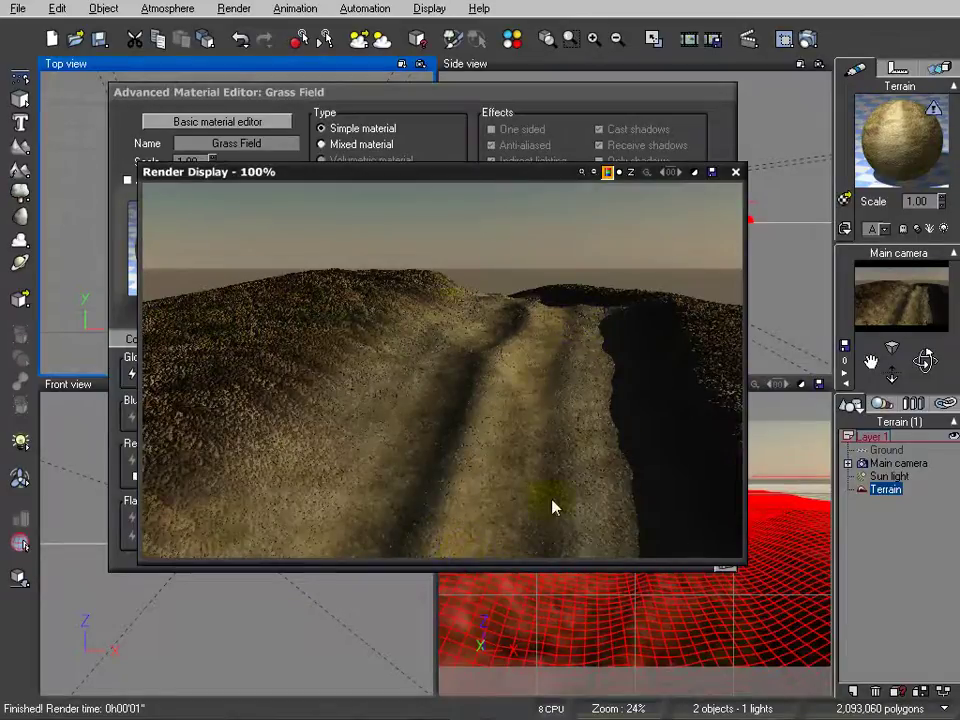
left_click(735, 171)
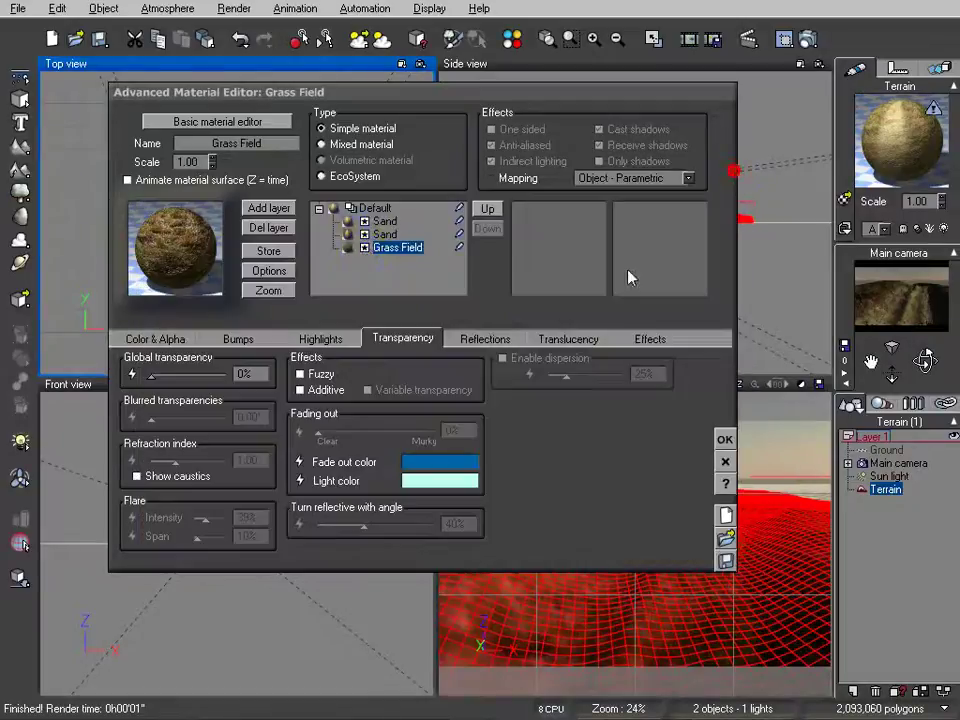
Add a layer above the top Sand layer using the Grass Field material from the ground collection
left_click(385, 221)
left_click(268, 208)
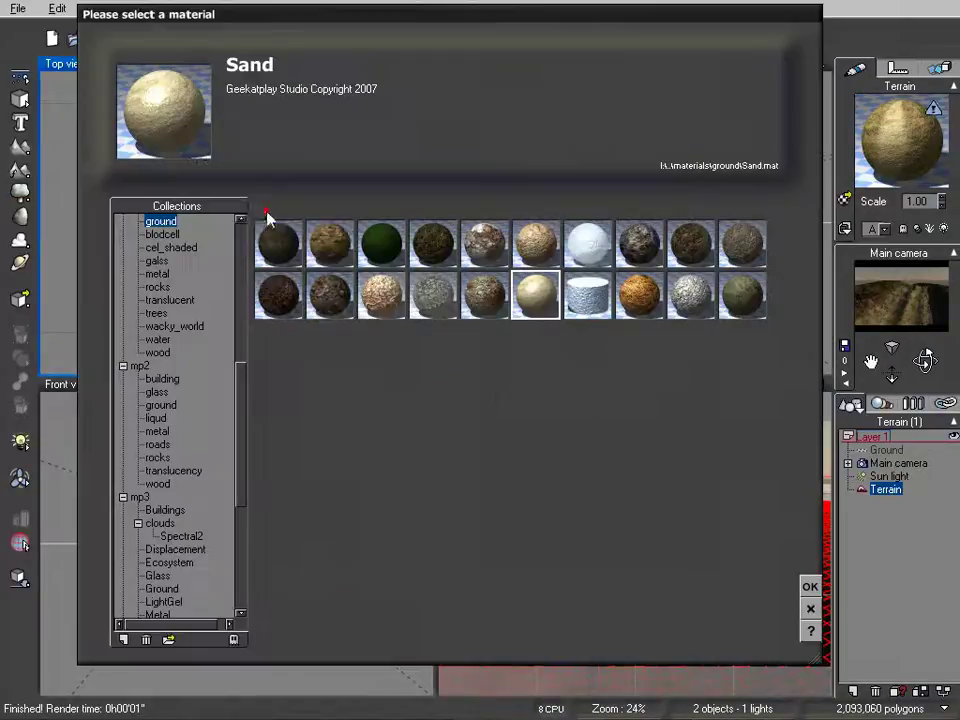
left_click(330, 242)
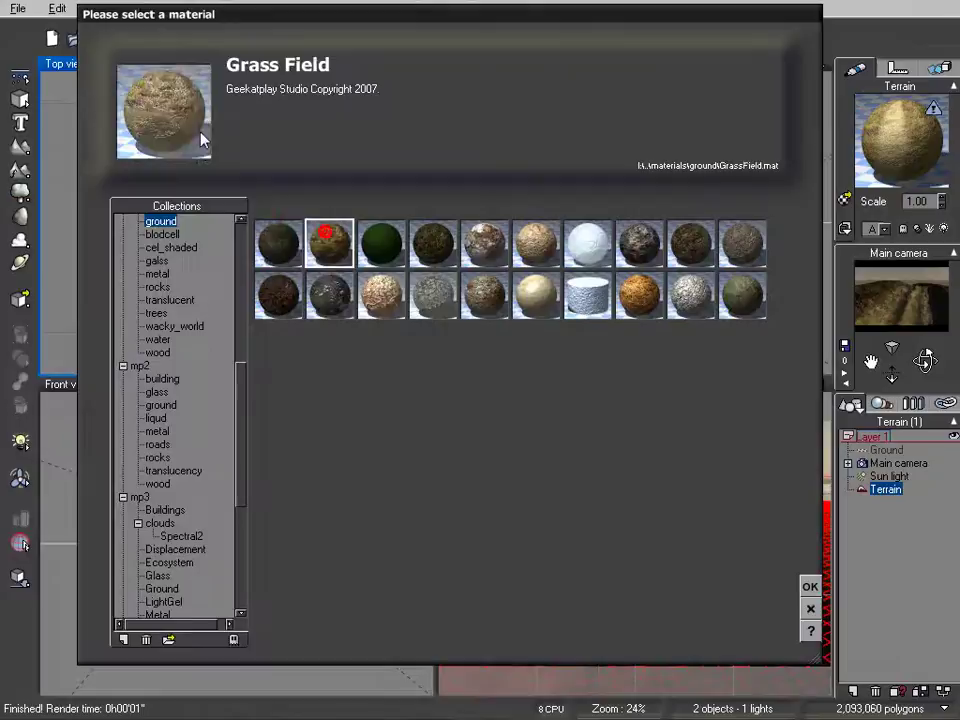
left_click(812, 585)
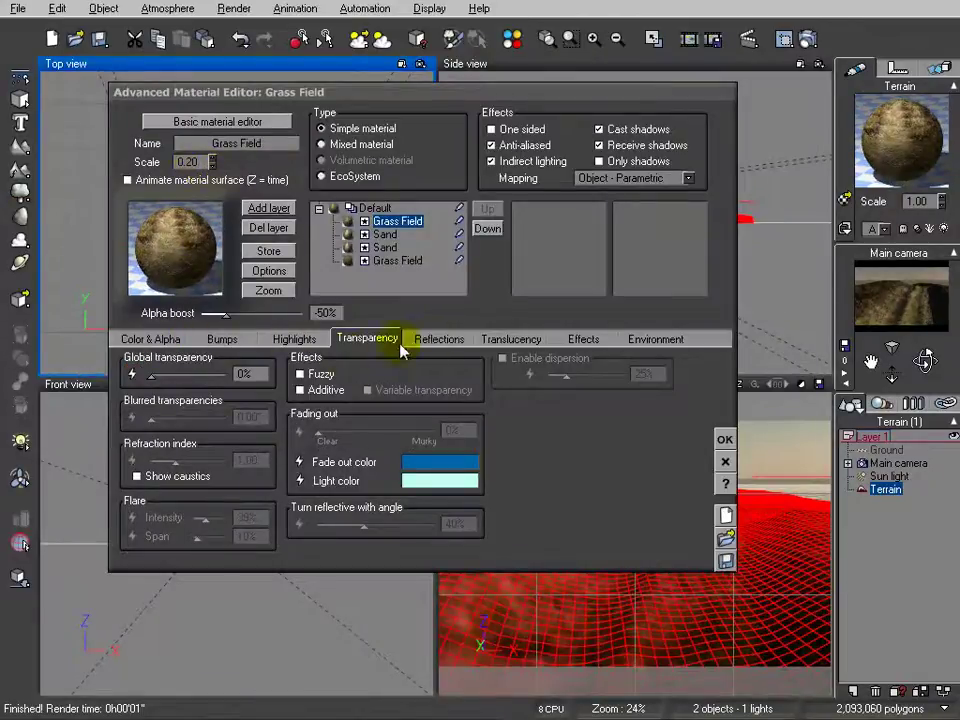
Create a global transparency function for the top Grass Field layer and load a track mask picture into a new Projected Texture Map node
left_click(133, 377)
left_click_drag(579, 366, 498, 264)
left_click(393, 265)
left_click(60, 248)
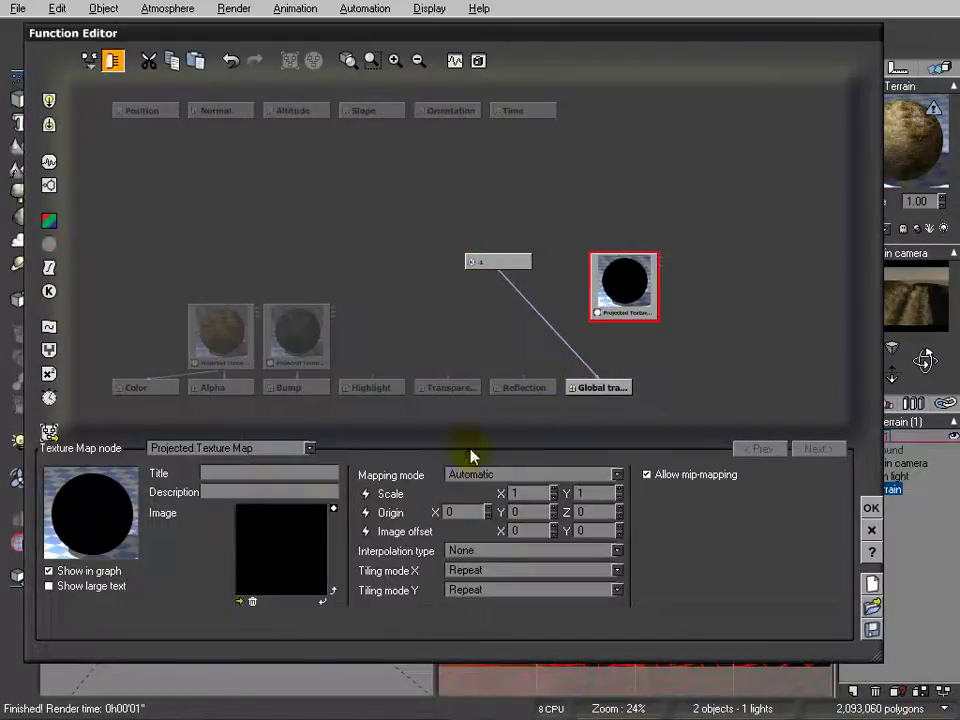
left_click(238, 600)
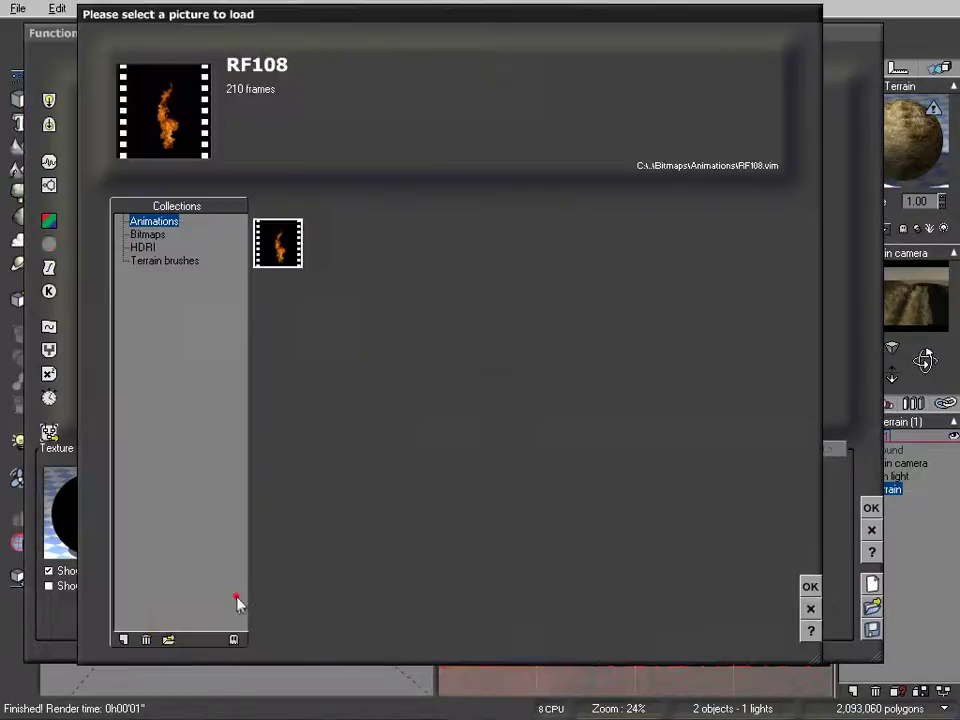
left_click(170, 640)
left_click(561, 171)
left_click(733, 379)
Delete the constant node and connect the mask's texture map node to the global transparency output
left_click(500, 263)
key("Delete")
left_click(608, 384)
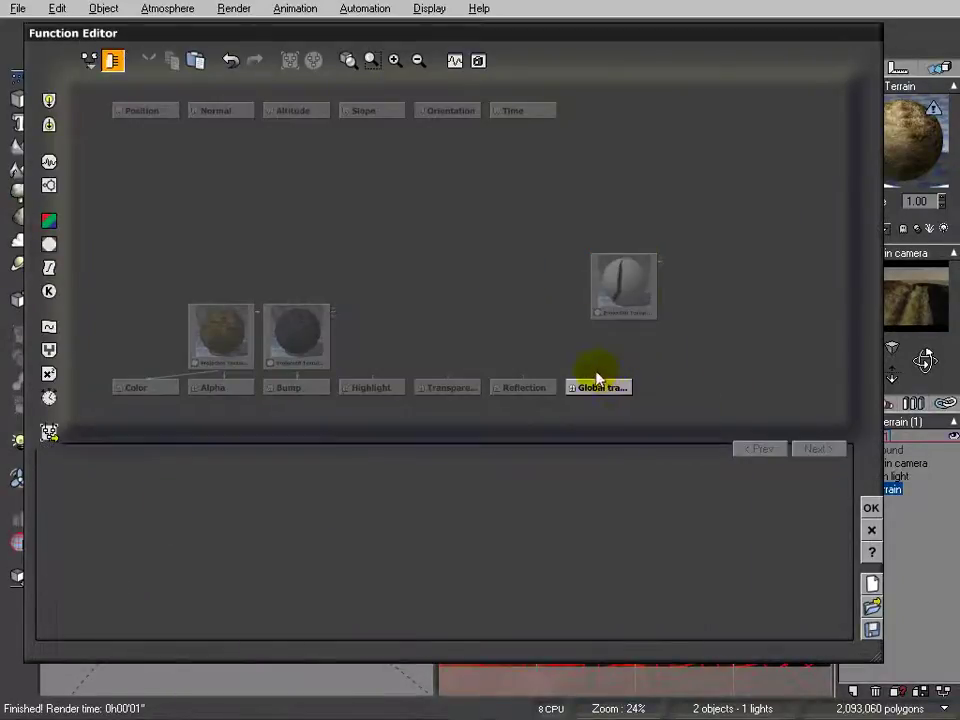
left_click_drag(598, 380, 626, 322)
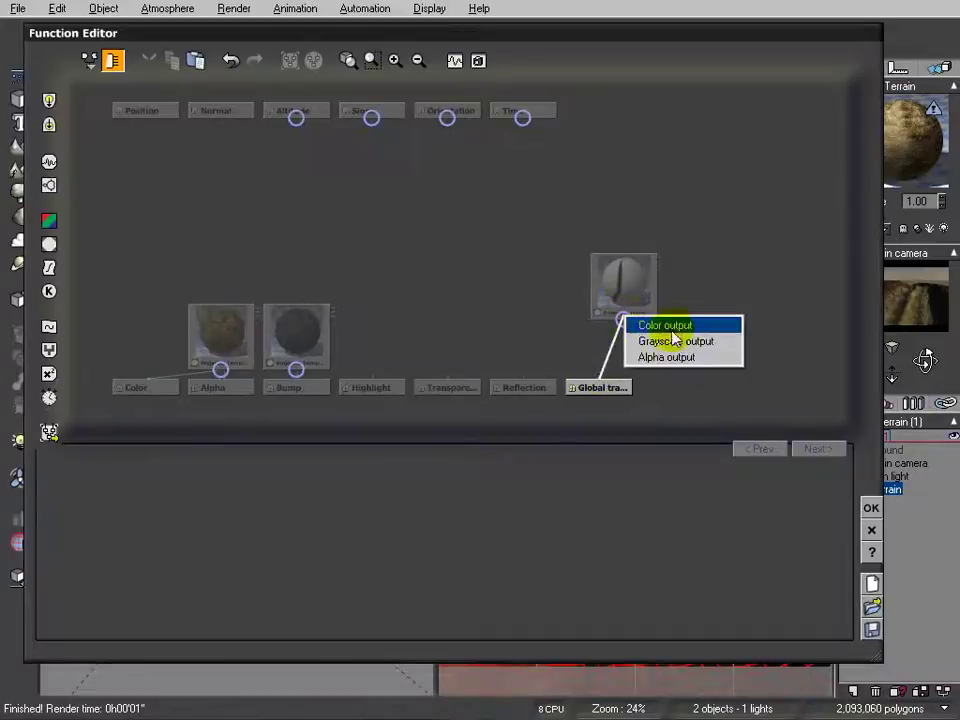
left_click(670, 338)
Set the bump texture map node's interpolation type to Normalized and accept the function graph
left_click(290, 330)
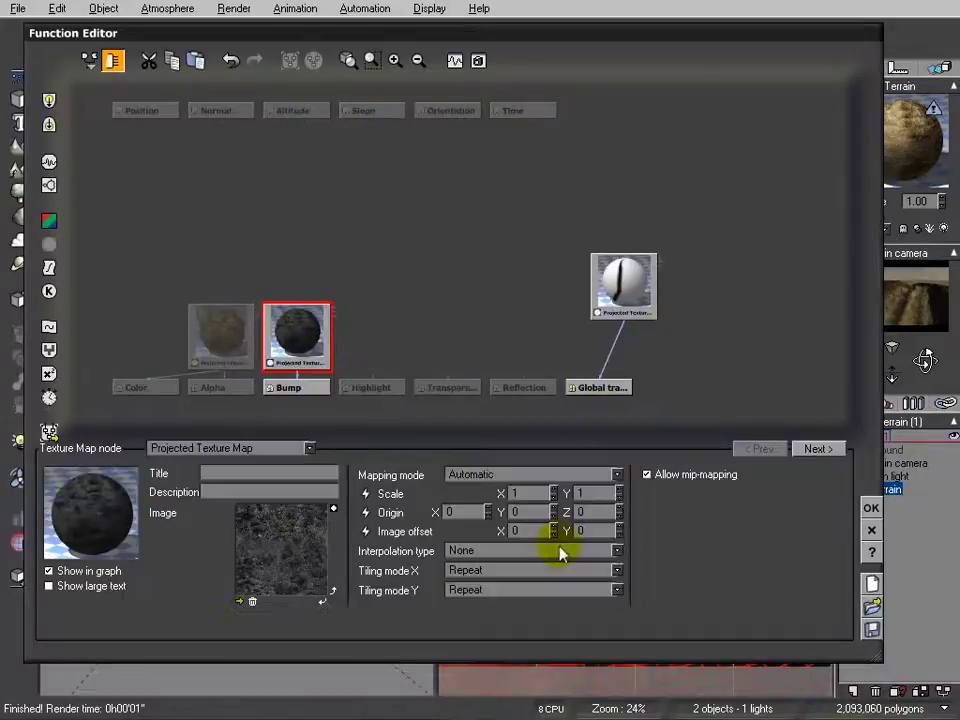
left_click(558, 548)
left_click(522, 593)
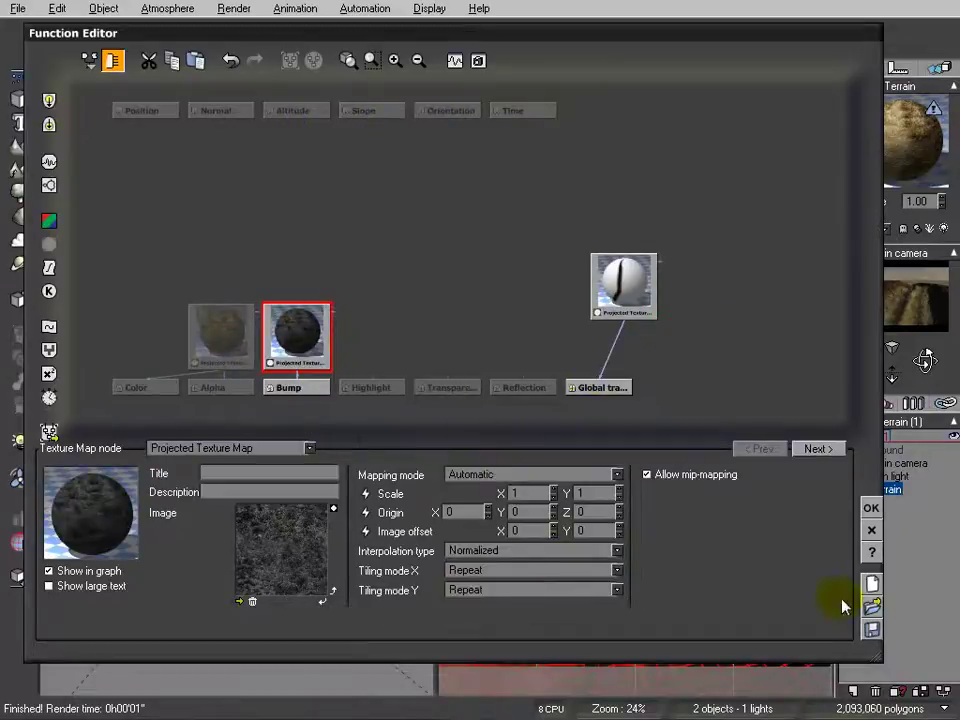
left_click(871, 508)
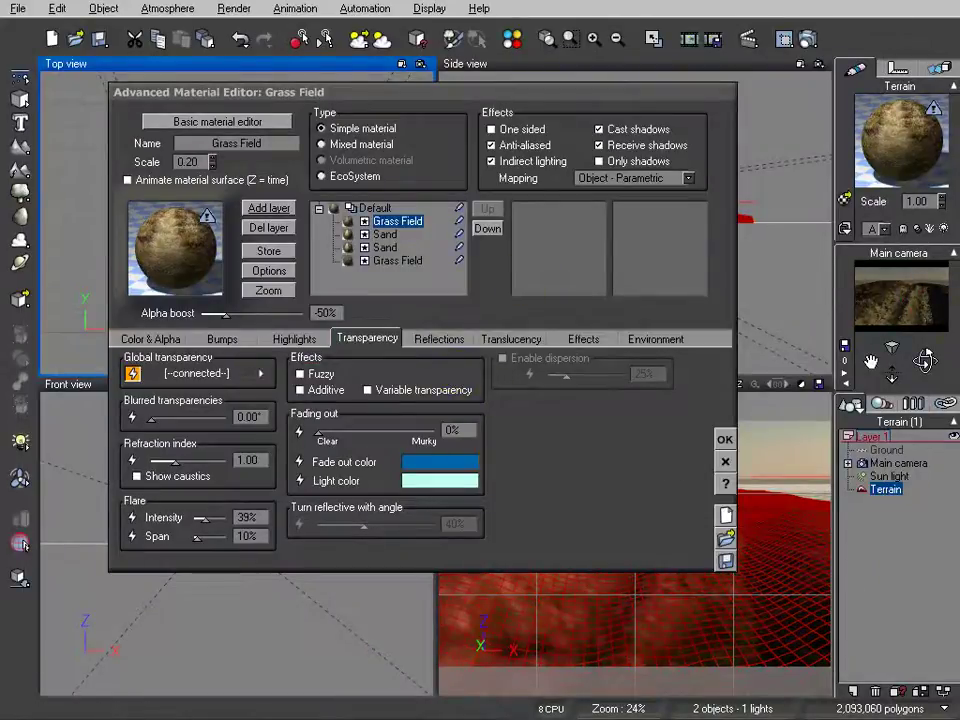
Set the top Grass Field layer's scale to 1 and its alpha boost to +100, test-rendering each change
left_click(688, 178)
left_click(688, 179)
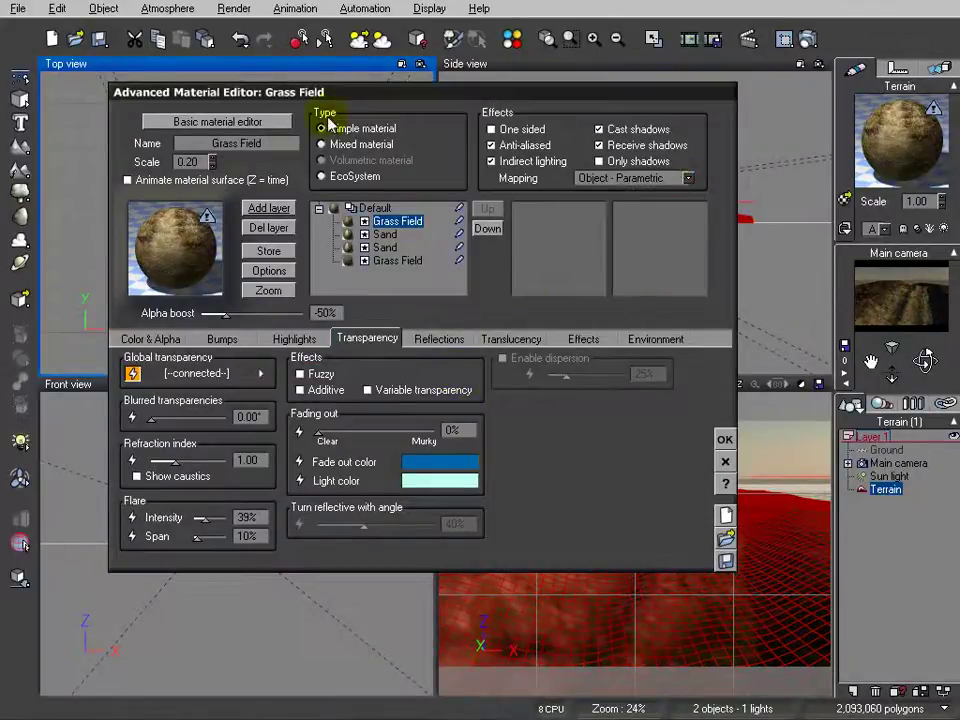
double_click(190, 161)
type("1")
key("Return")
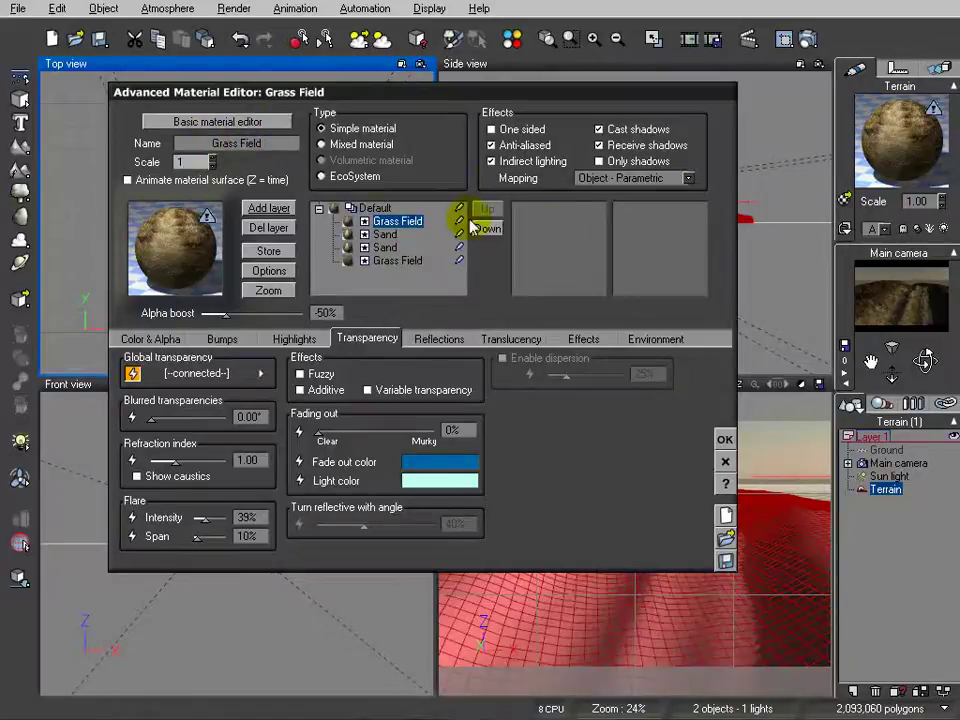
left_click(812, 39)
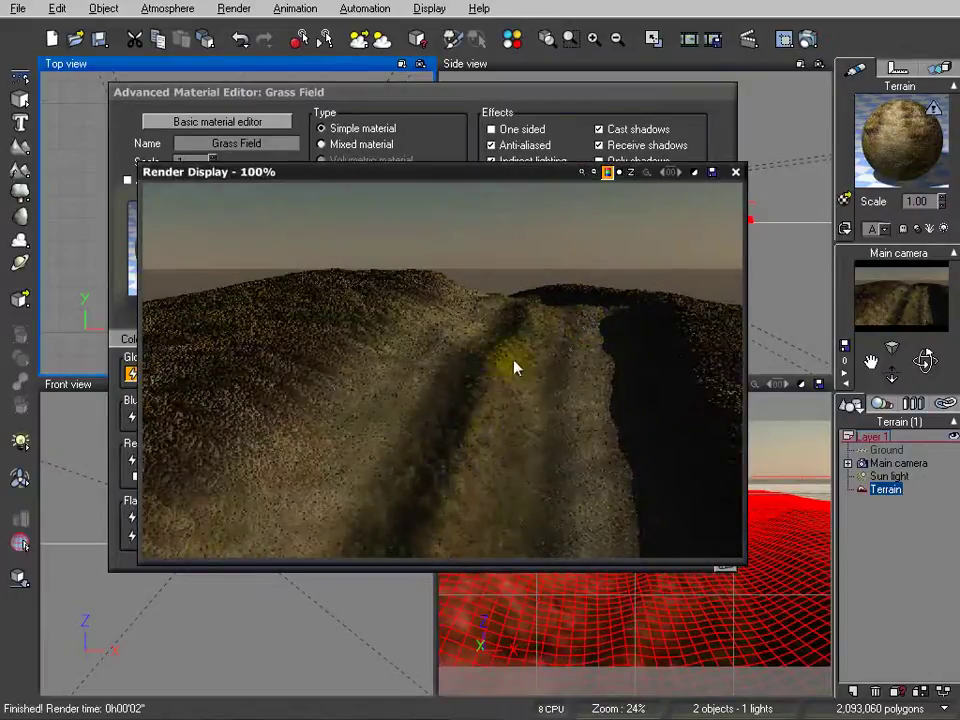
left_click(735, 172)
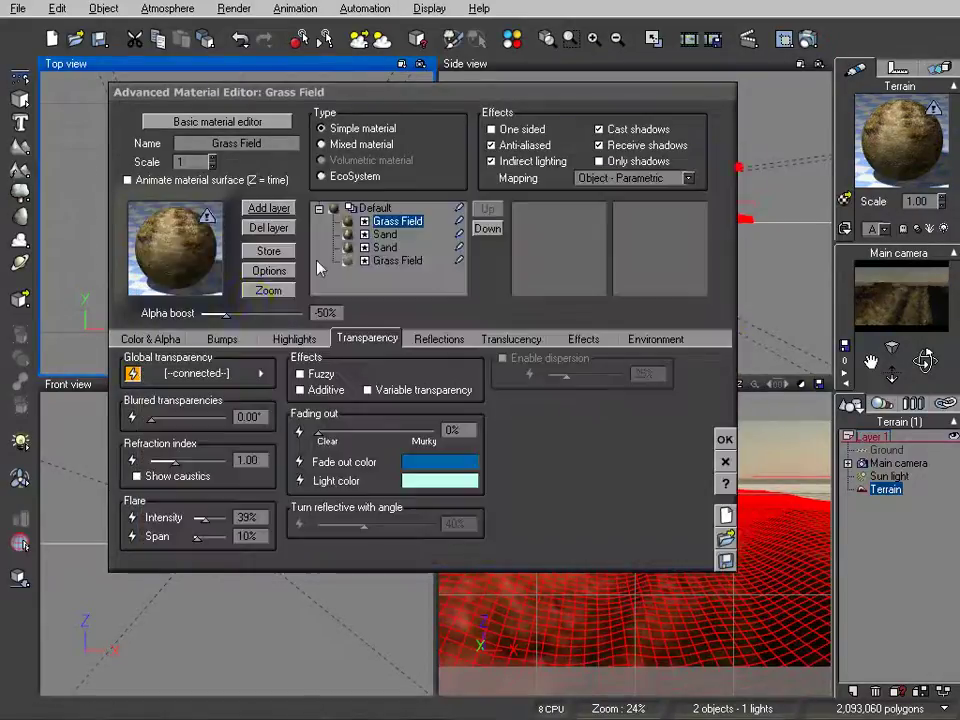
left_click(807, 40)
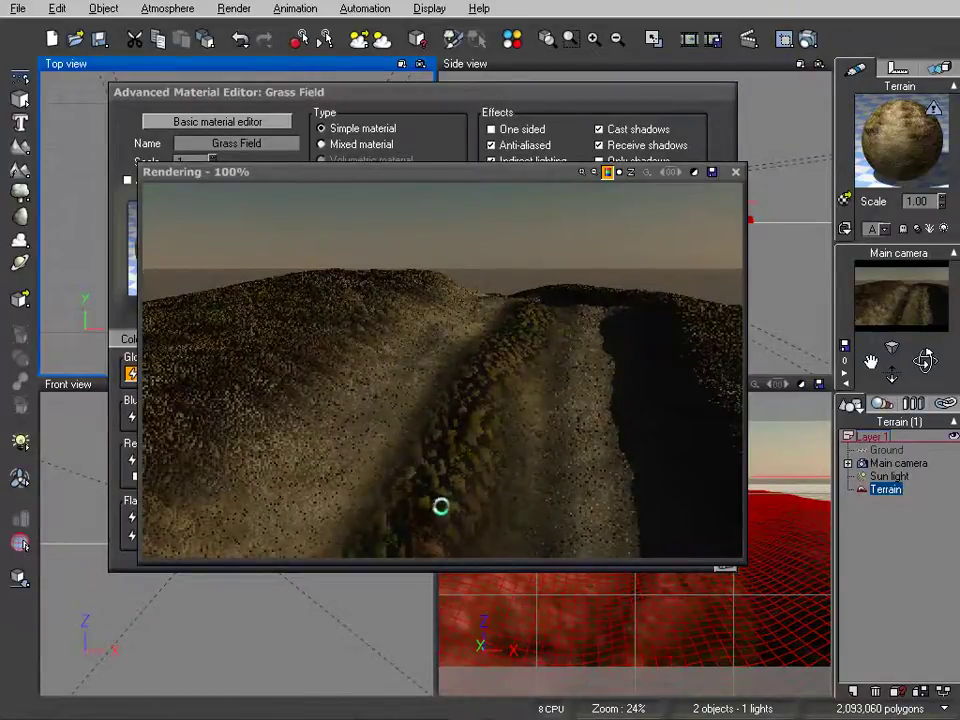
left_click(735, 172)
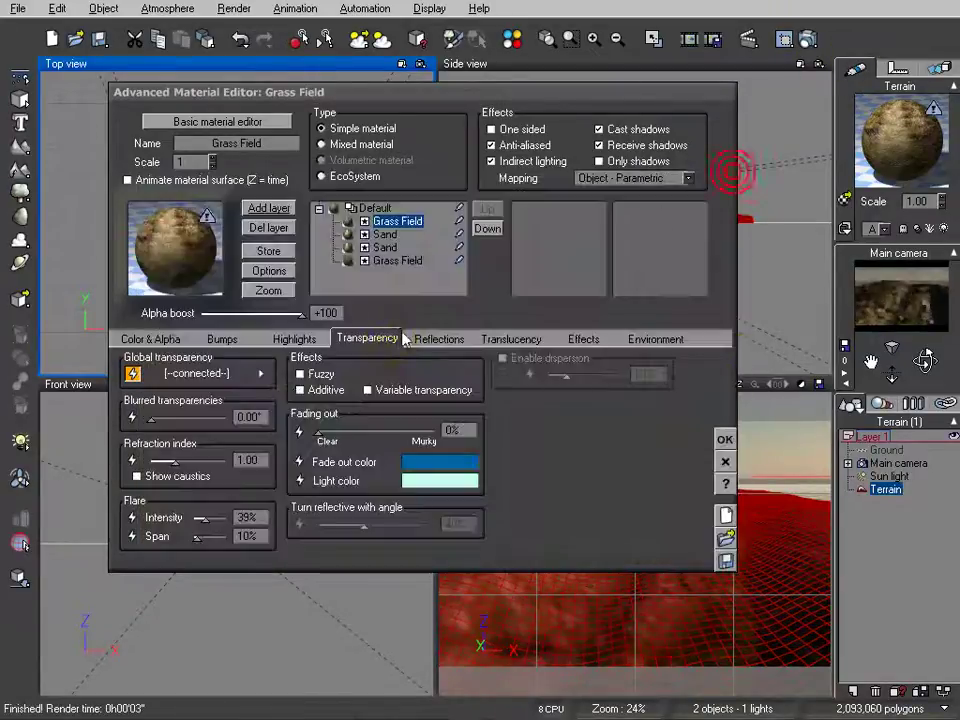
Set the top Grass Field layer's image scale to 0.300 in X and Y, review its bump settings, and test-render
left_click(155, 339)
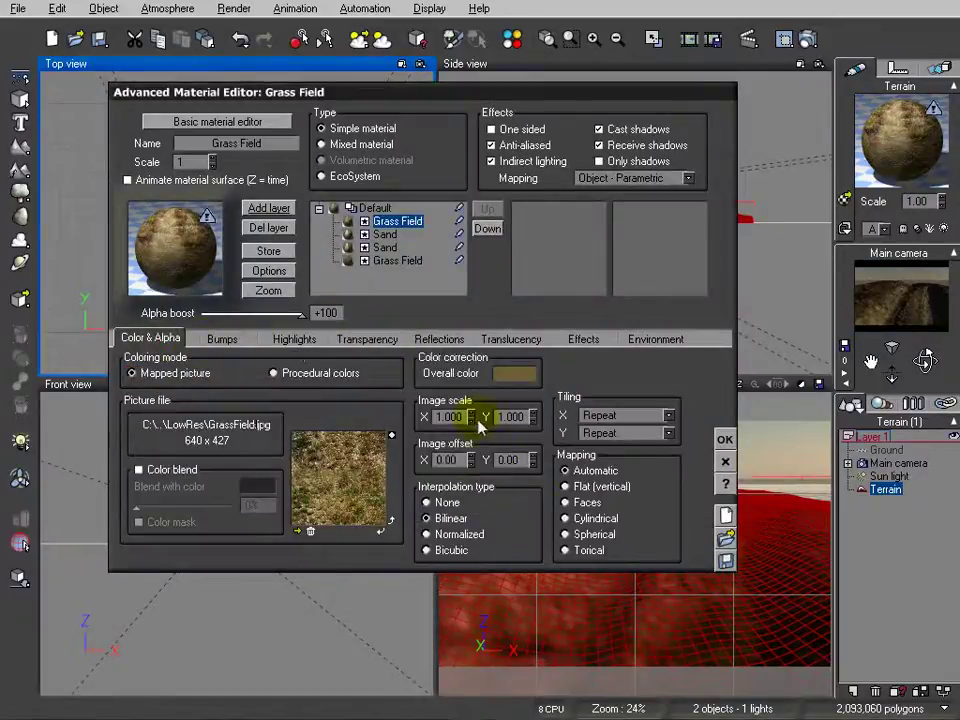
left_click_drag(471, 417, 470, 421)
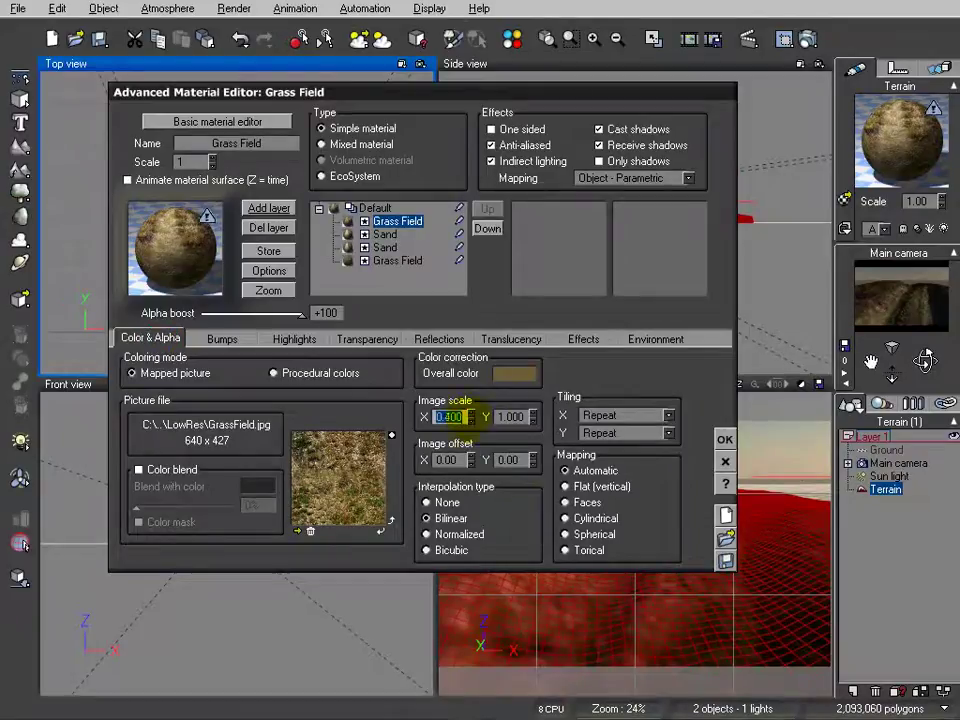
left_click(532, 417)
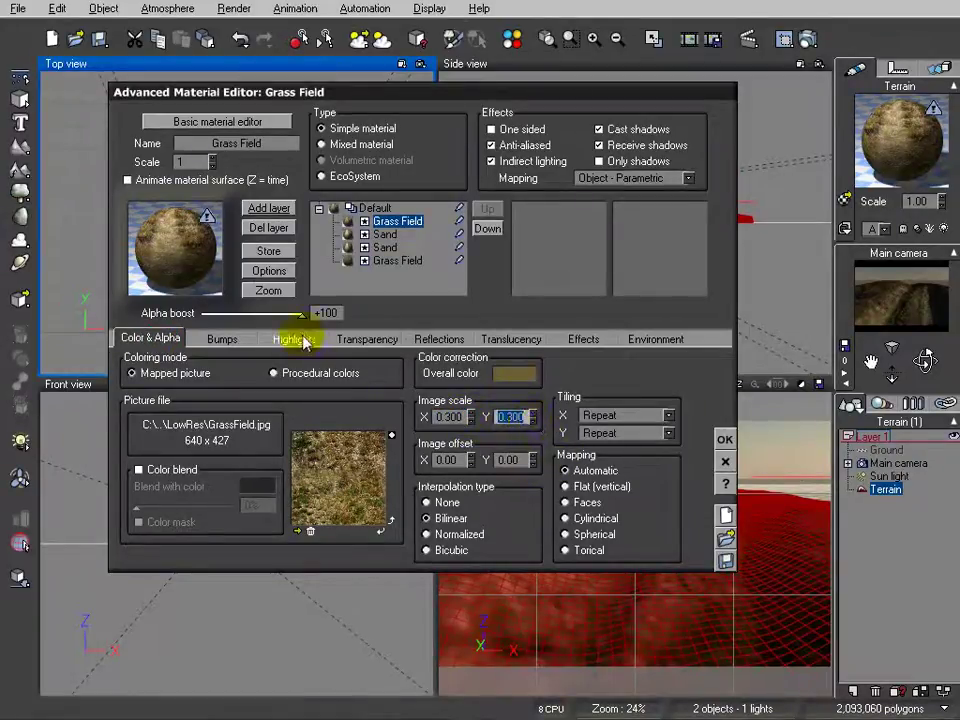
left_click(222, 339)
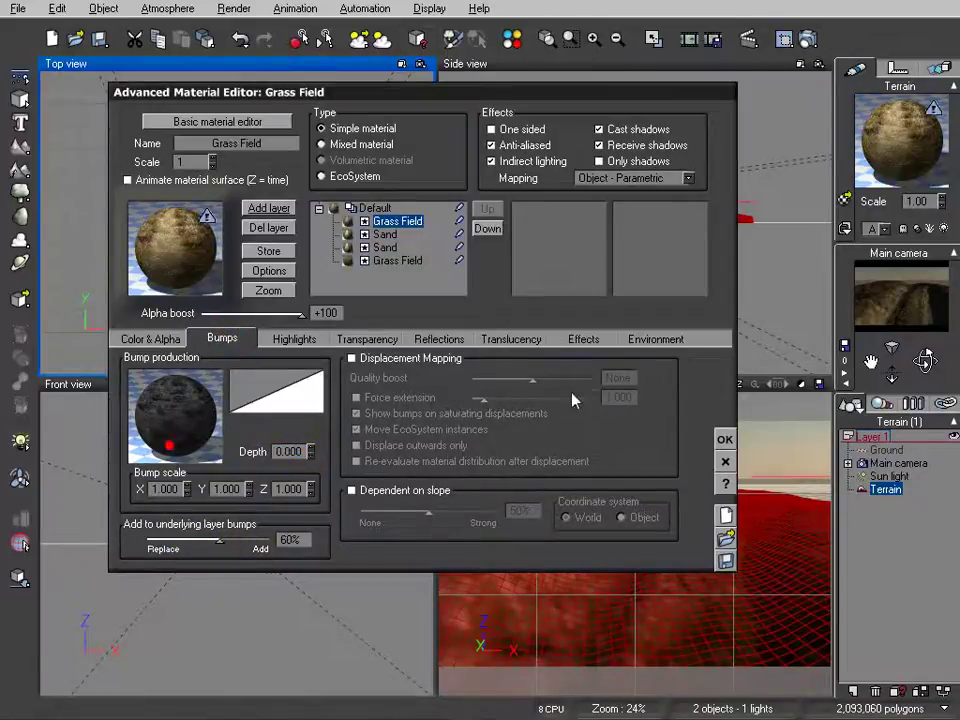
left_click(808, 38)
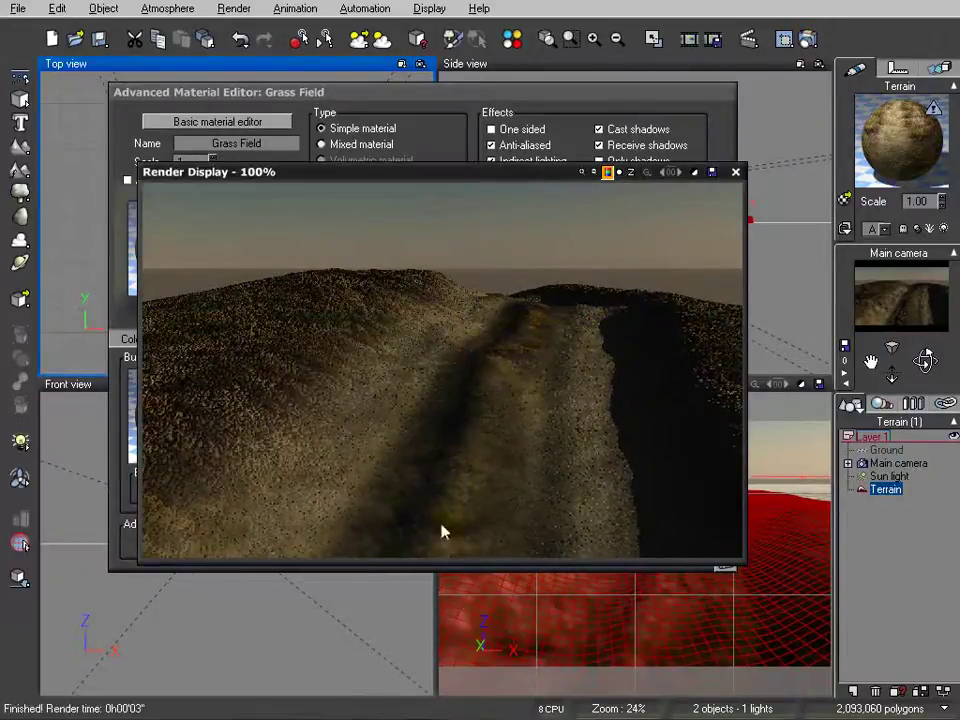
left_click(735, 171)
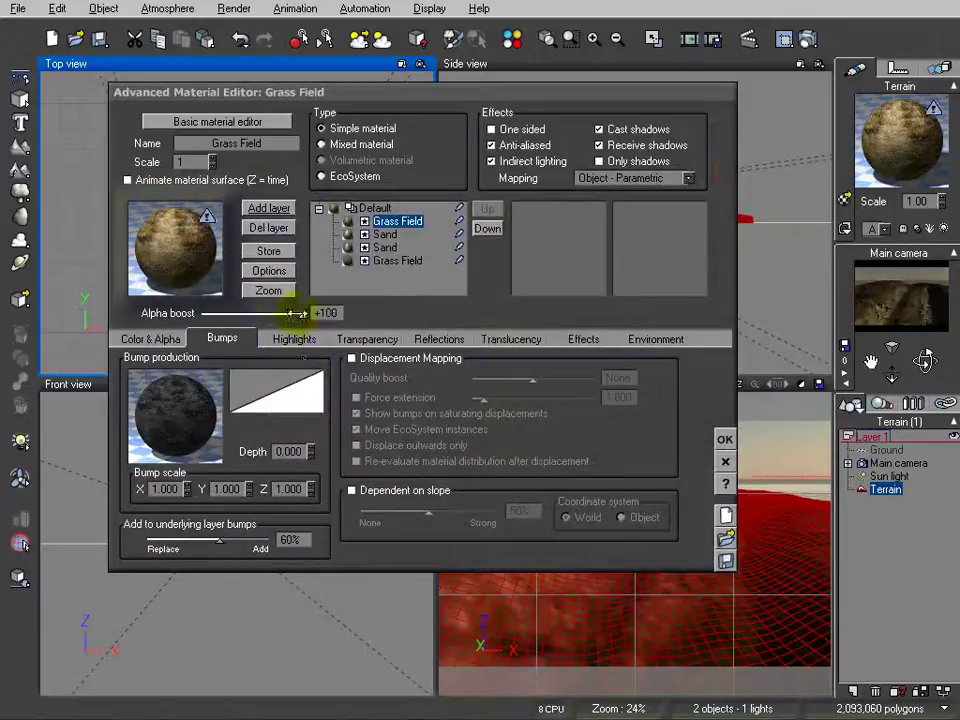
Set the top Grass Field layer's alpha boost to +11%, check it with a test render, and save the scene
left_click_drag(294, 313, 291, 313)
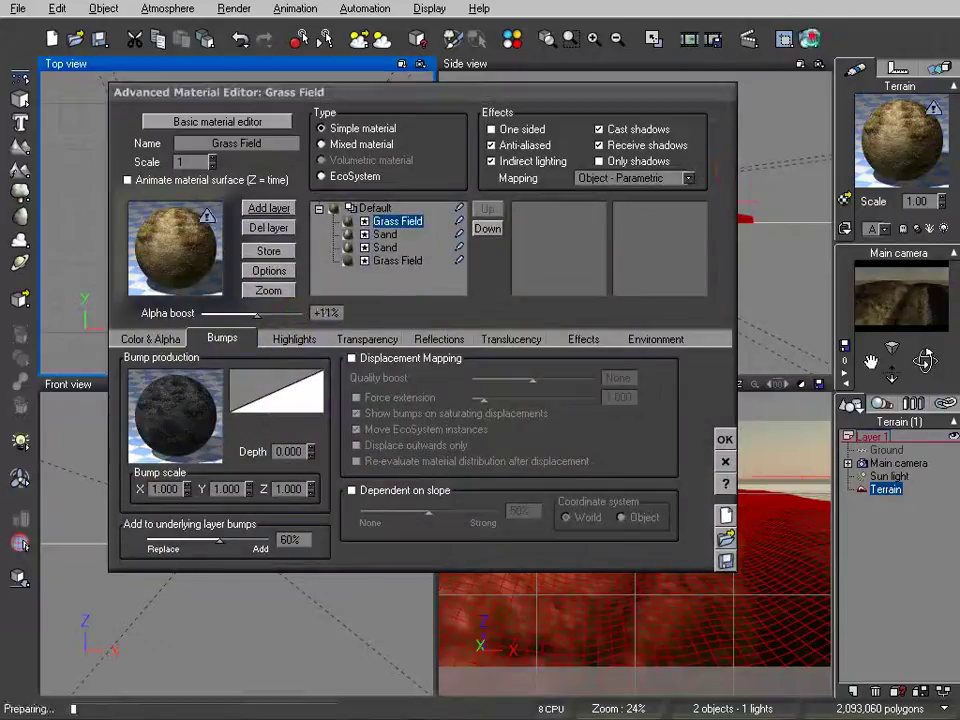
left_click(808, 39)
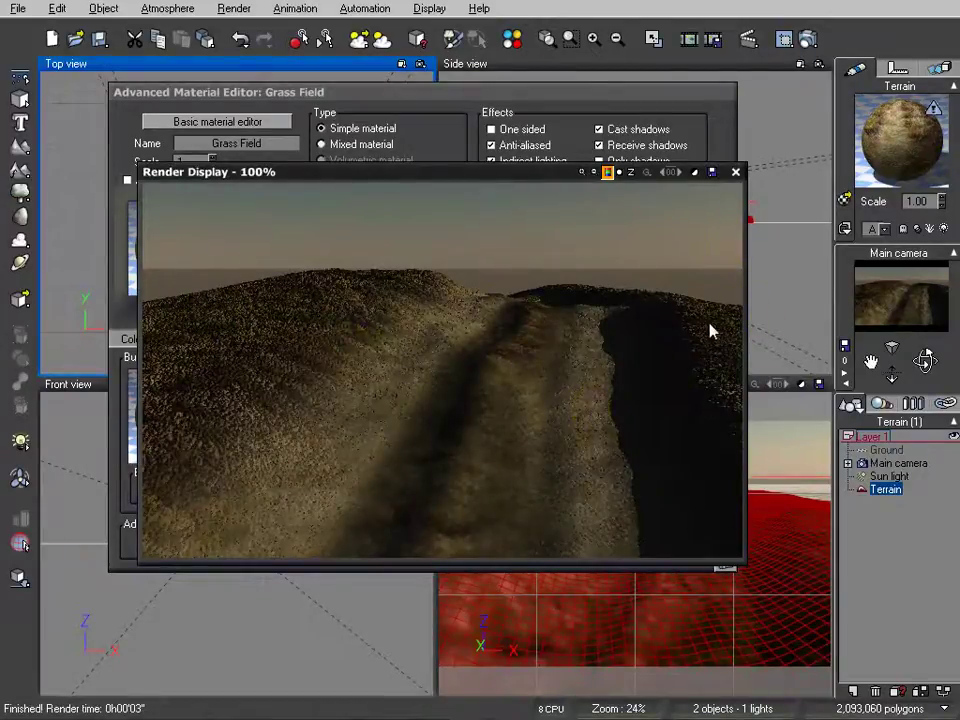
left_click(735, 171)
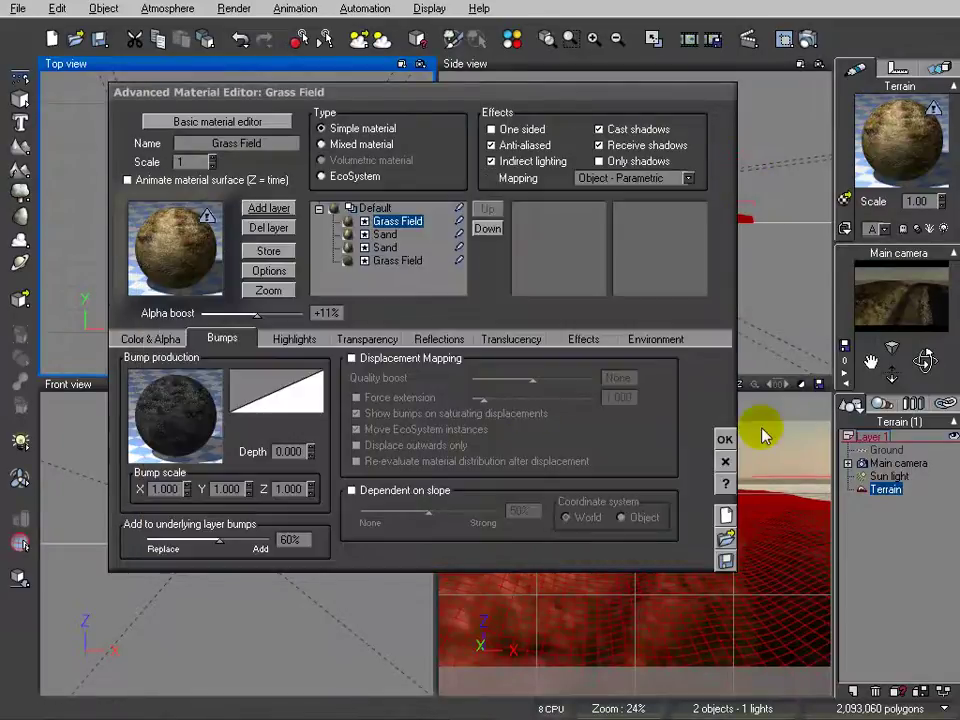
left_click(99, 40)
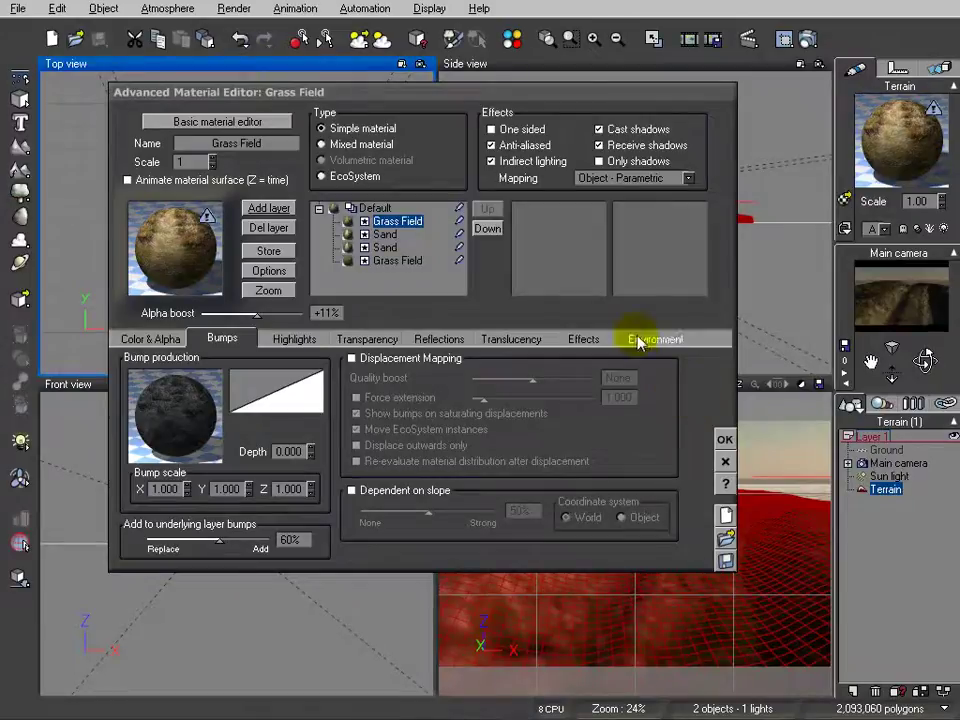
Convert the lowest Grass Field layer to an EcoSystem and add Lush Dry Grass from the Lush High Grasses collection to its population
left_click(402, 262)
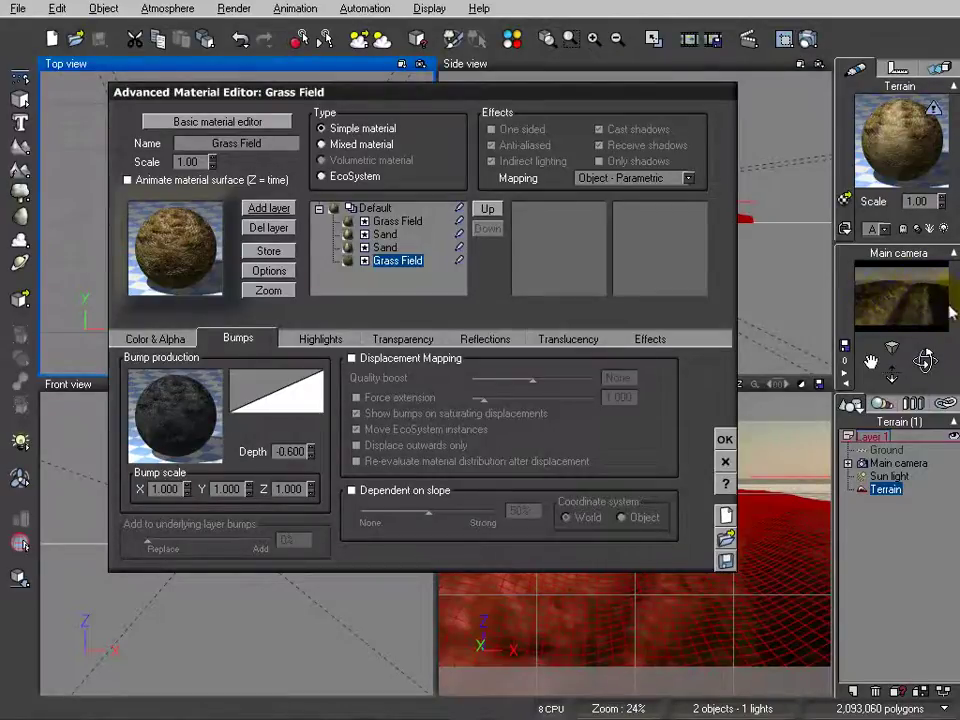
left_click(340, 176)
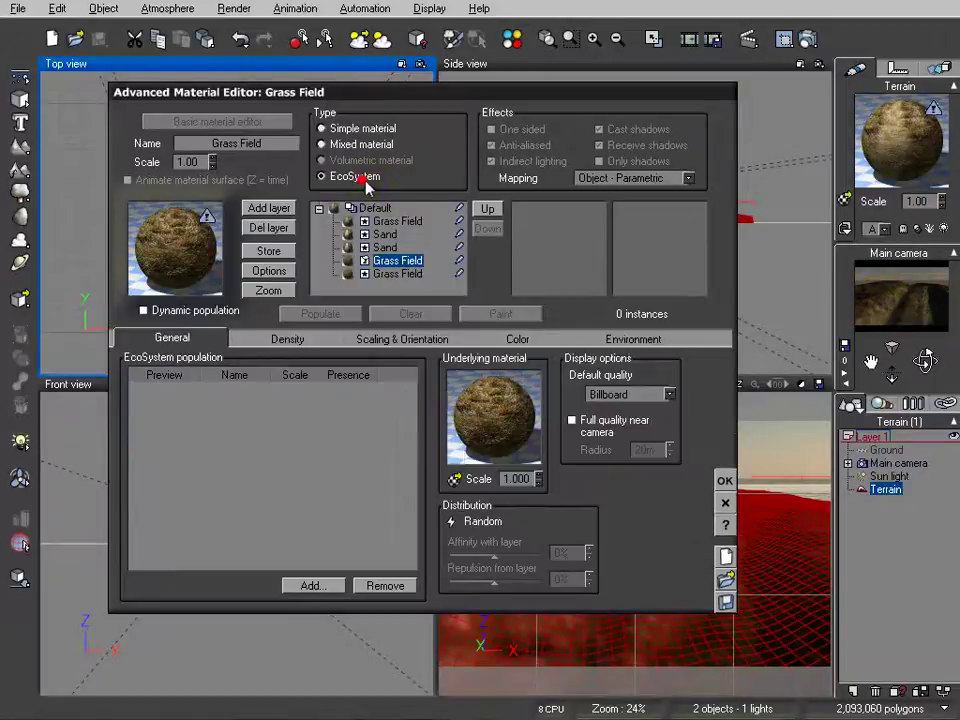
left_click(290, 585)
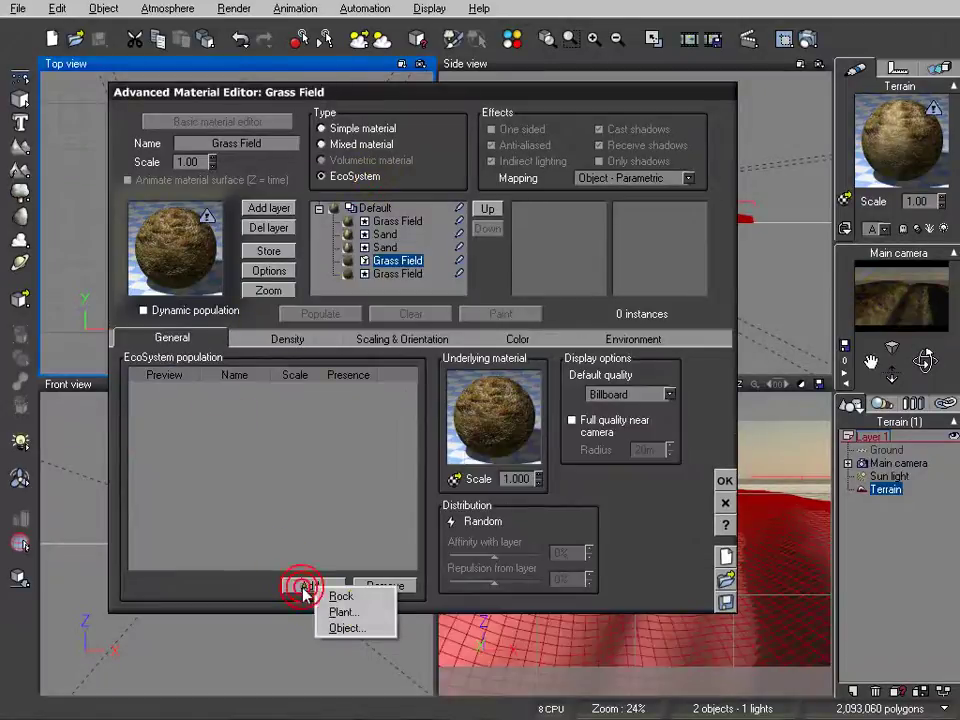
left_click(368, 615)
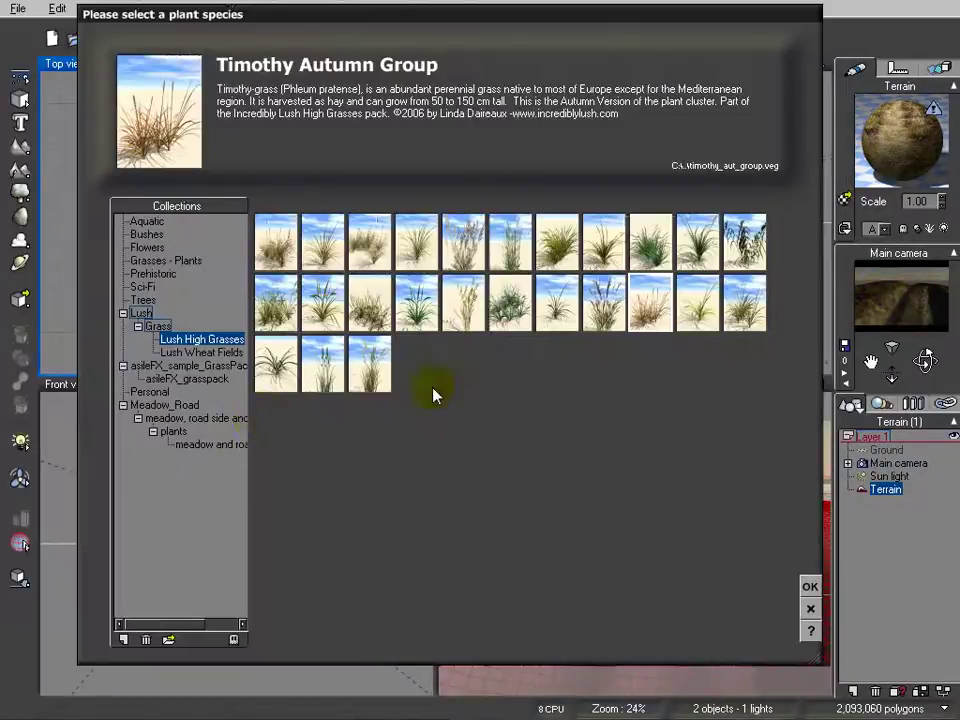
left_click(476, 302)
left_click(813, 588)
Add the Canadian Bluejoint and Timothy Autumn Group plants to the Grass Field EcoSystem population
left_click(318, 588)
left_click(378, 614)
left_click(456, 256)
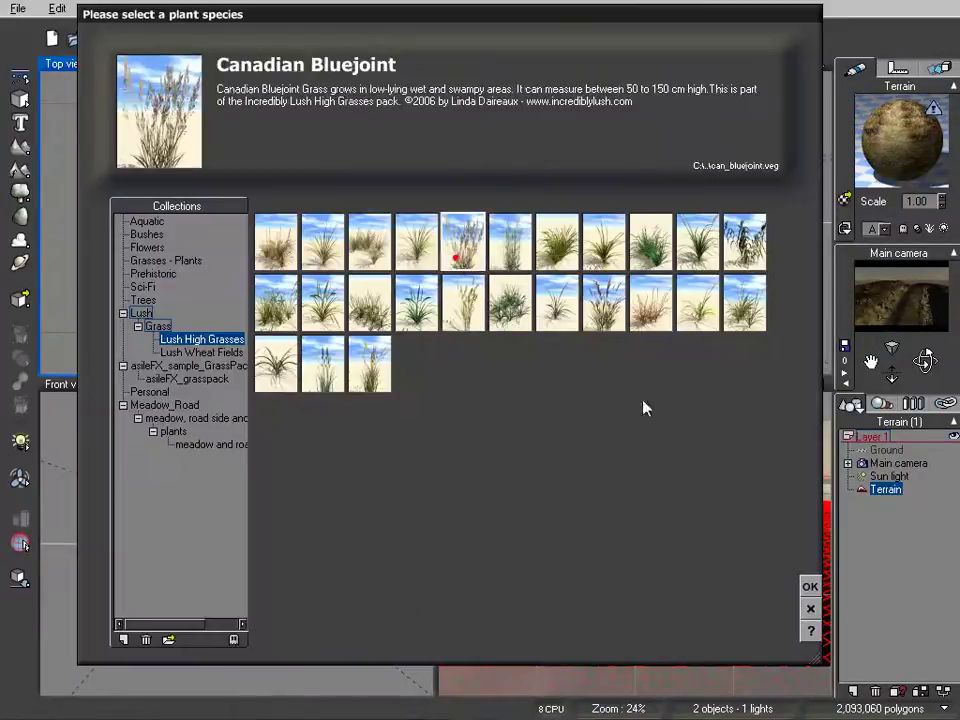
left_click(812, 586)
left_click(318, 588)
left_click(376, 616)
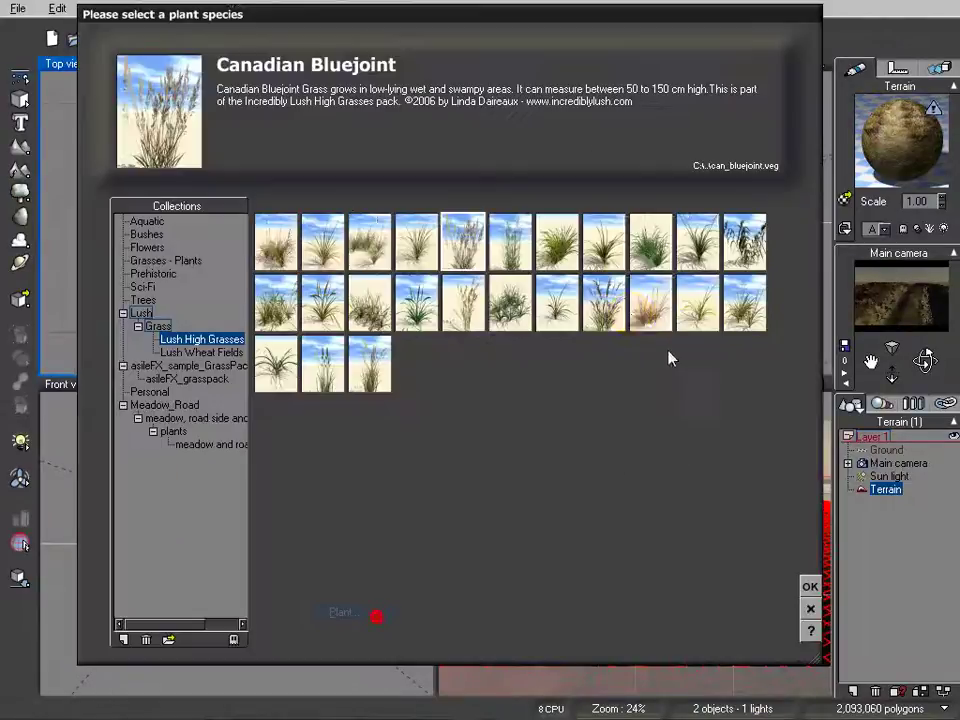
left_click(650, 302)
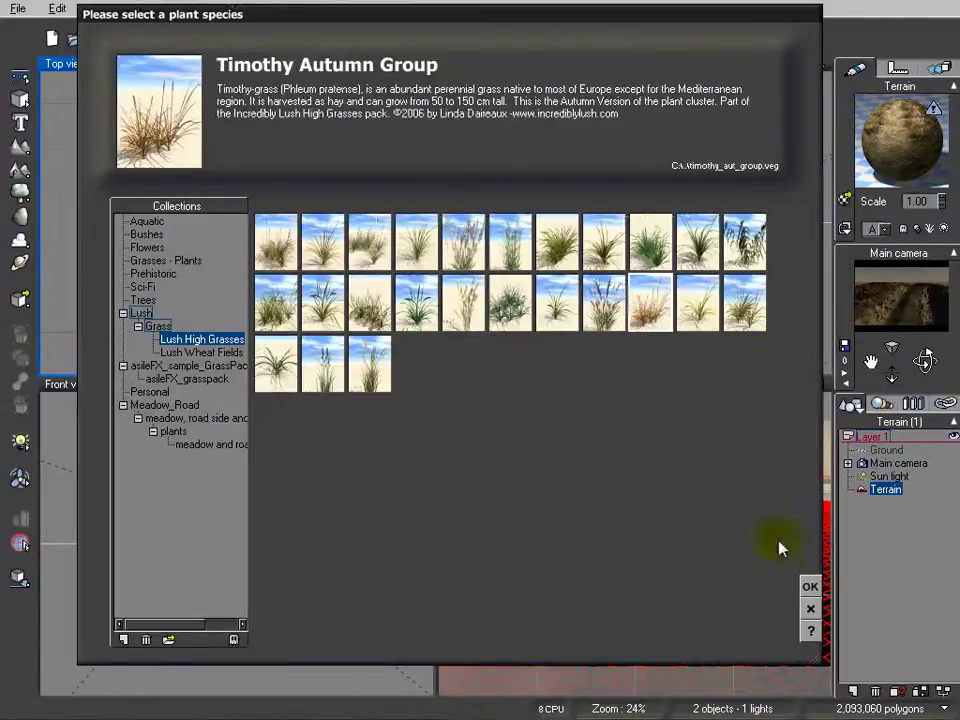
left_click(814, 588)
Add Am Beach Autumn Group and the third species of Lush High Grasses to the EcoSystem population
left_click(304, 587)
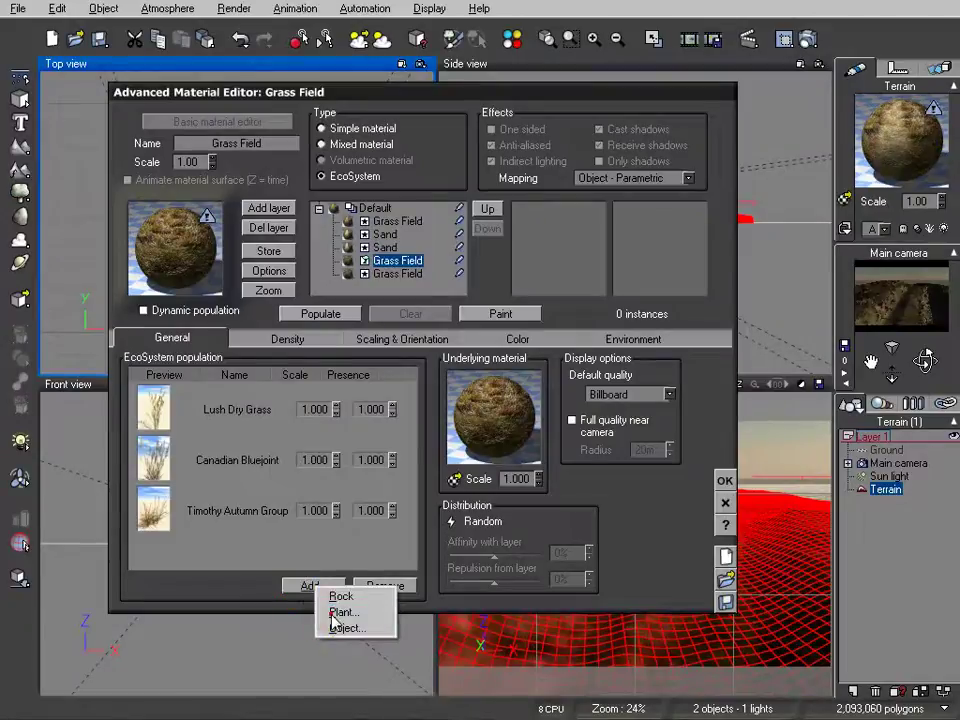
left_click(334, 612)
left_click(275, 248)
left_click(812, 586)
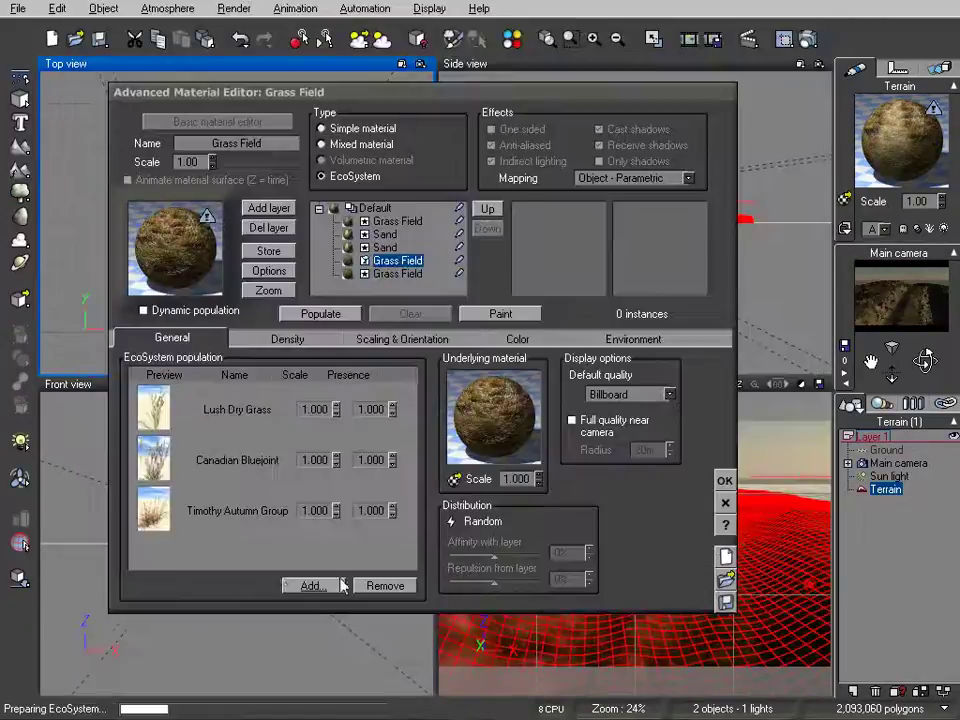
left_click(306, 585)
left_click(336, 611)
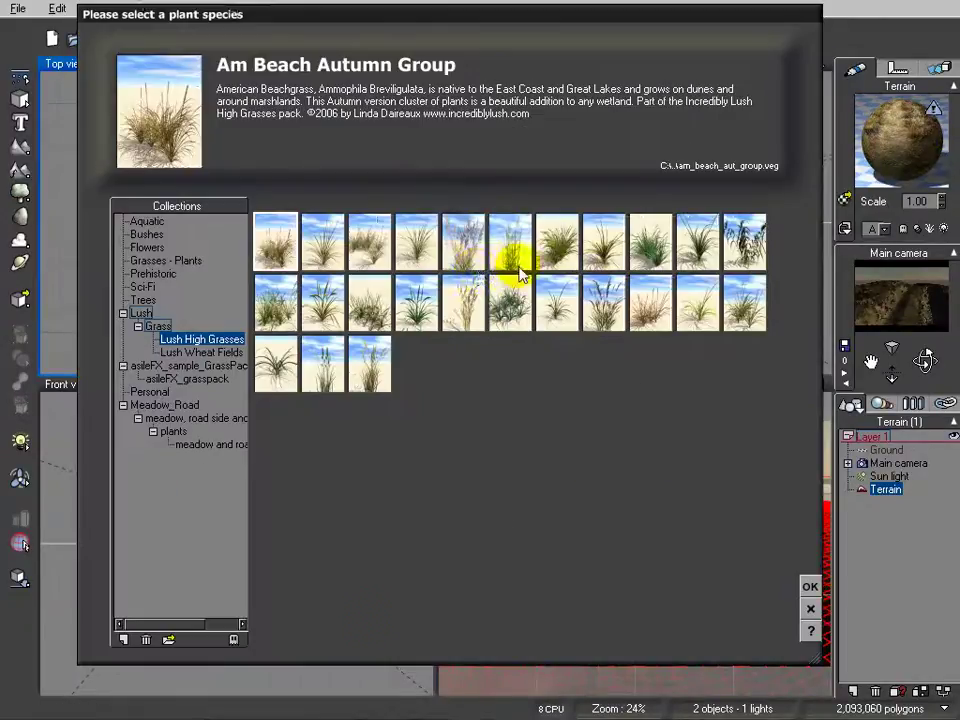
left_click(370, 248)
left_click(811, 587)
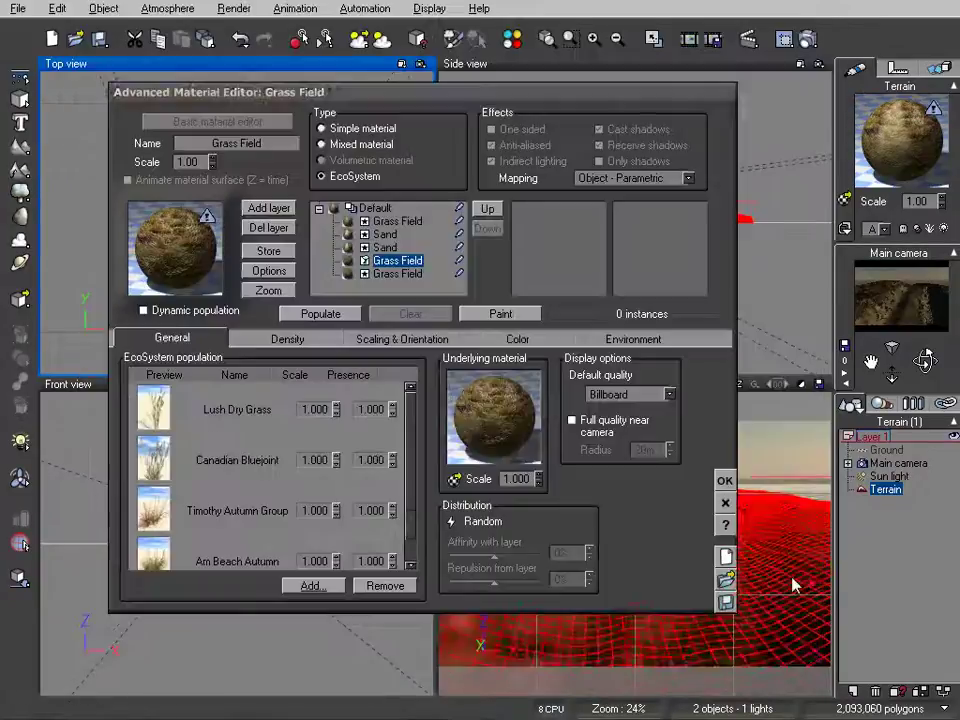
Try to populate the Grass Field EcoSystem, and review its density and environment constraints
left_click(321, 313)
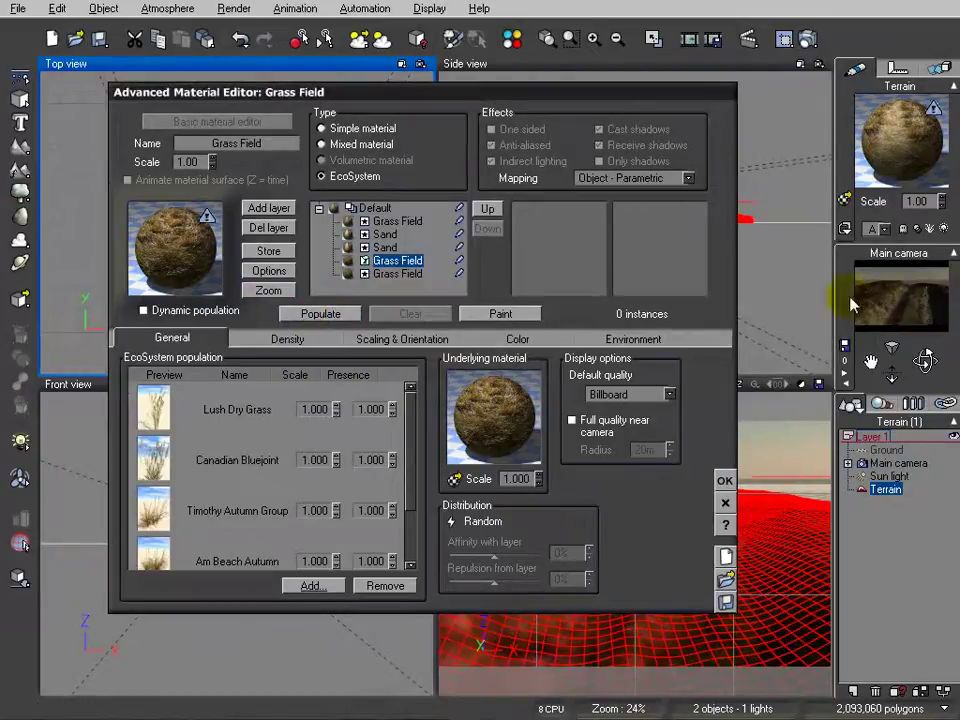
left_click(283, 339)
left_click(437, 490)
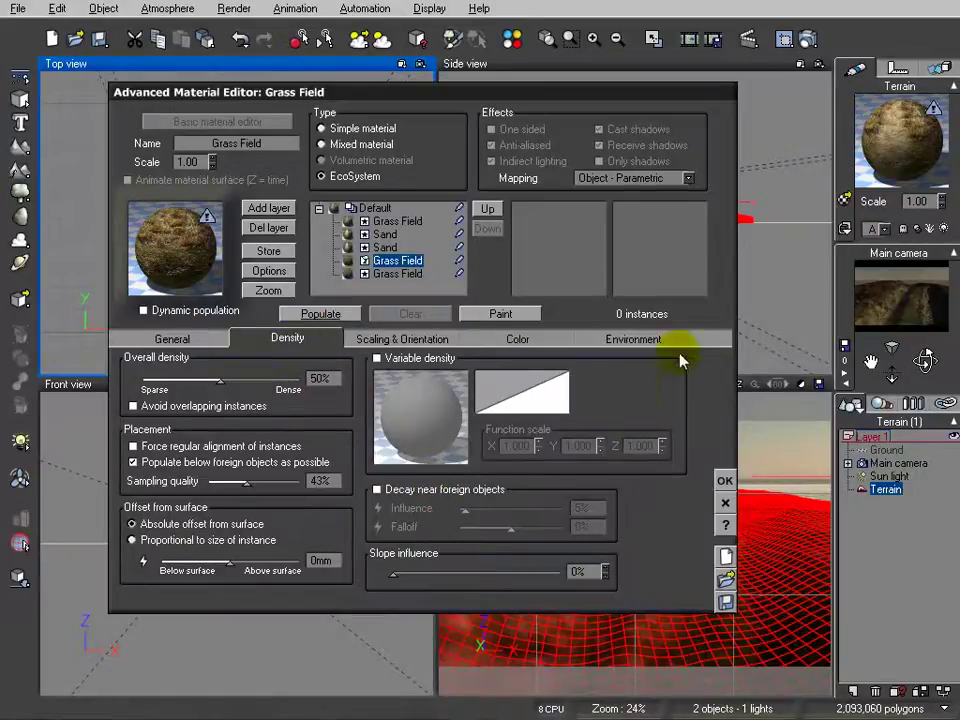
left_click(633, 339)
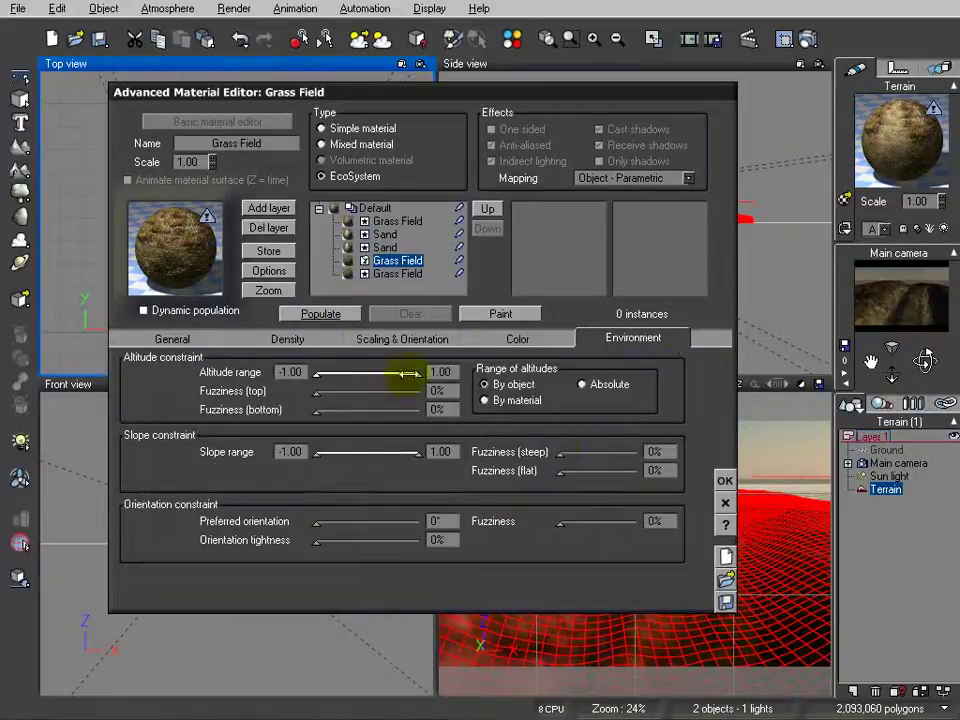
Set the EcoSystem's overall density to 88% and overall scaling to 0.307, and try to populate it again
left_click(285, 336)
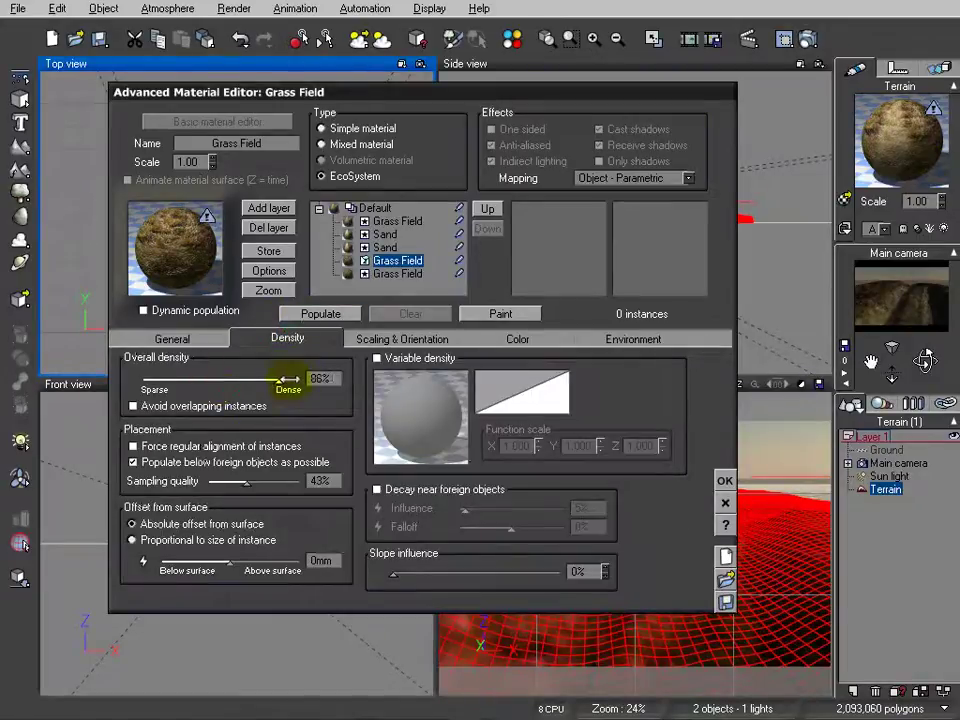
left_click(394, 336)
left_click(322, 314)
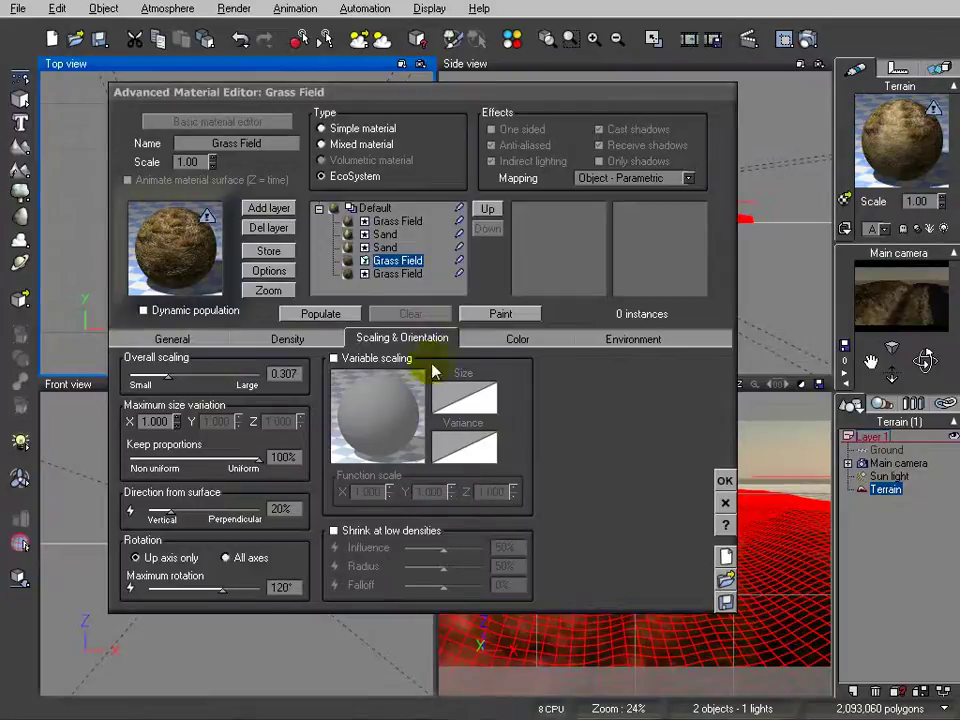
Move the Grass Field EcoSystem layer to the top of the layer stack, populate it, and test-render the scene
left_click_drag(384, 260, 400, 230)
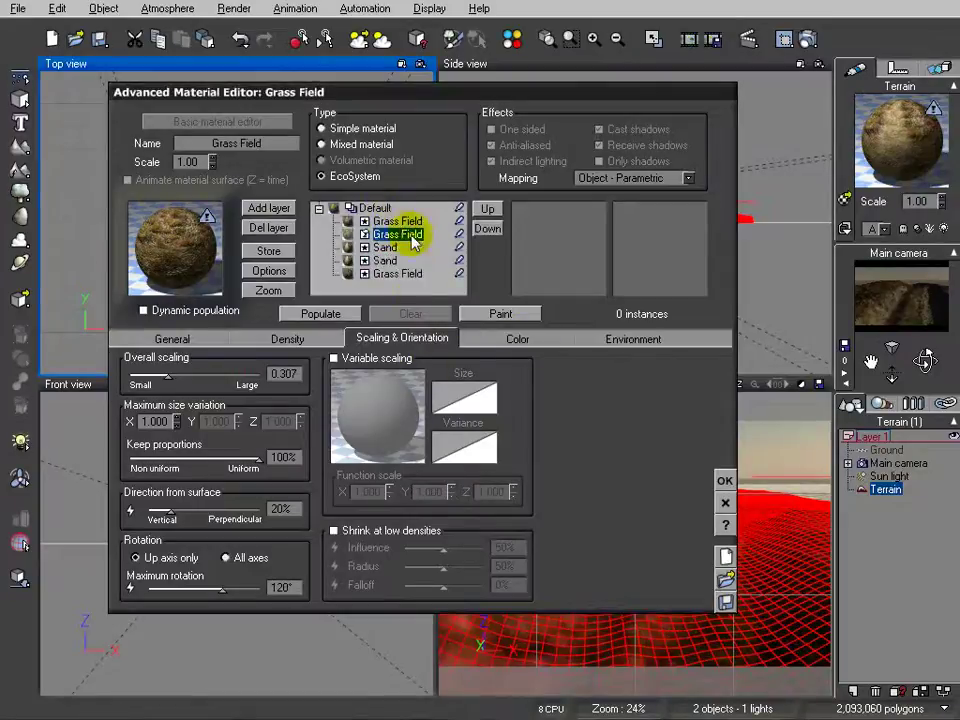
left_click(397, 221)
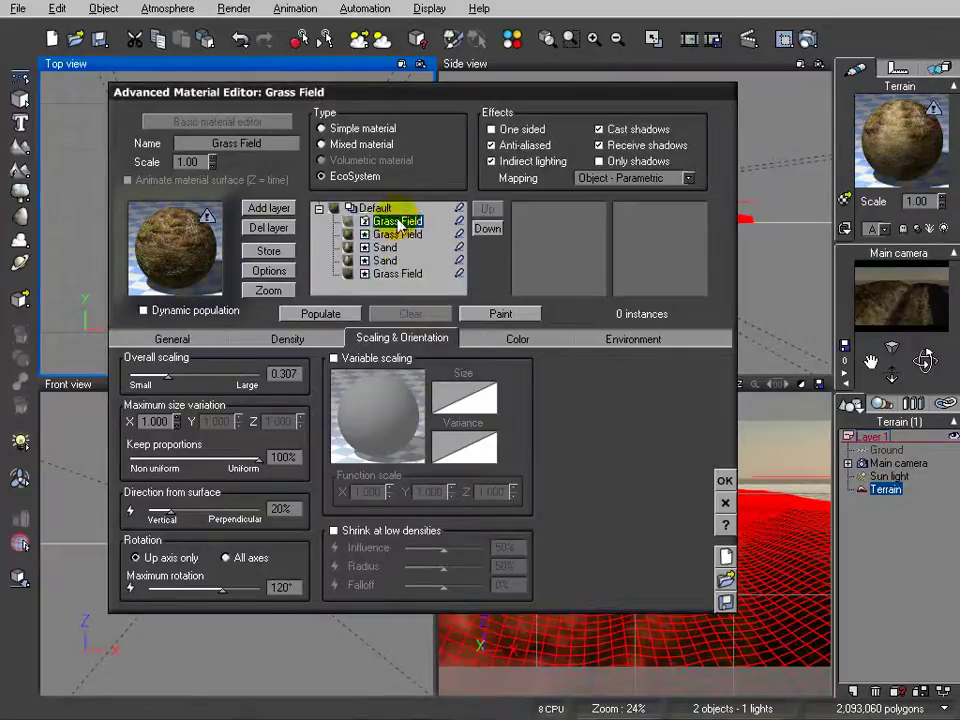
left_click(319, 313)
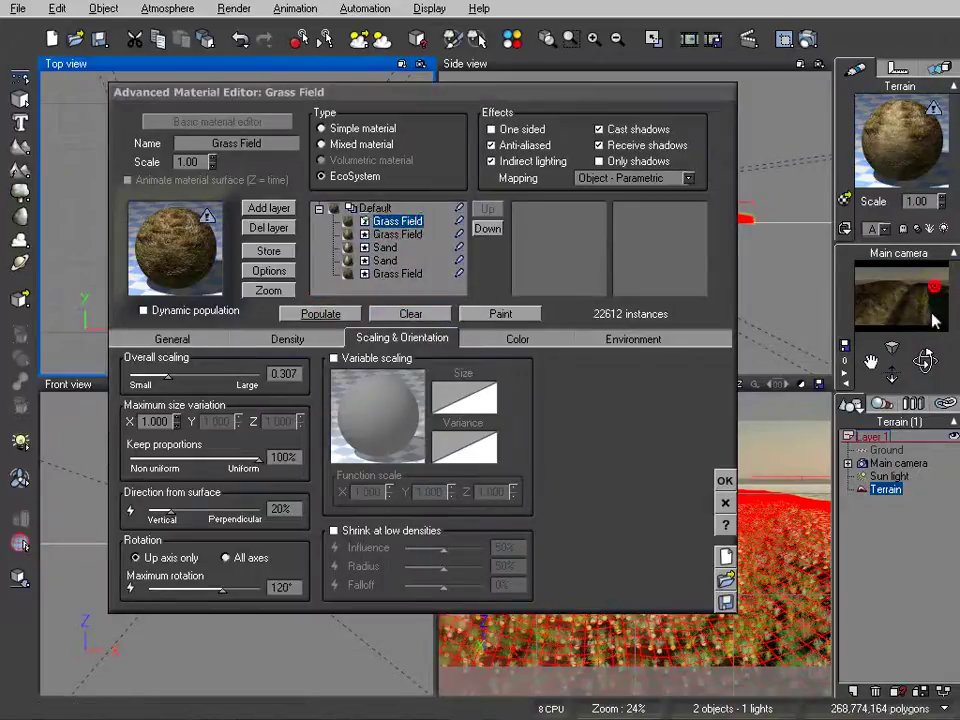
left_click(808, 40)
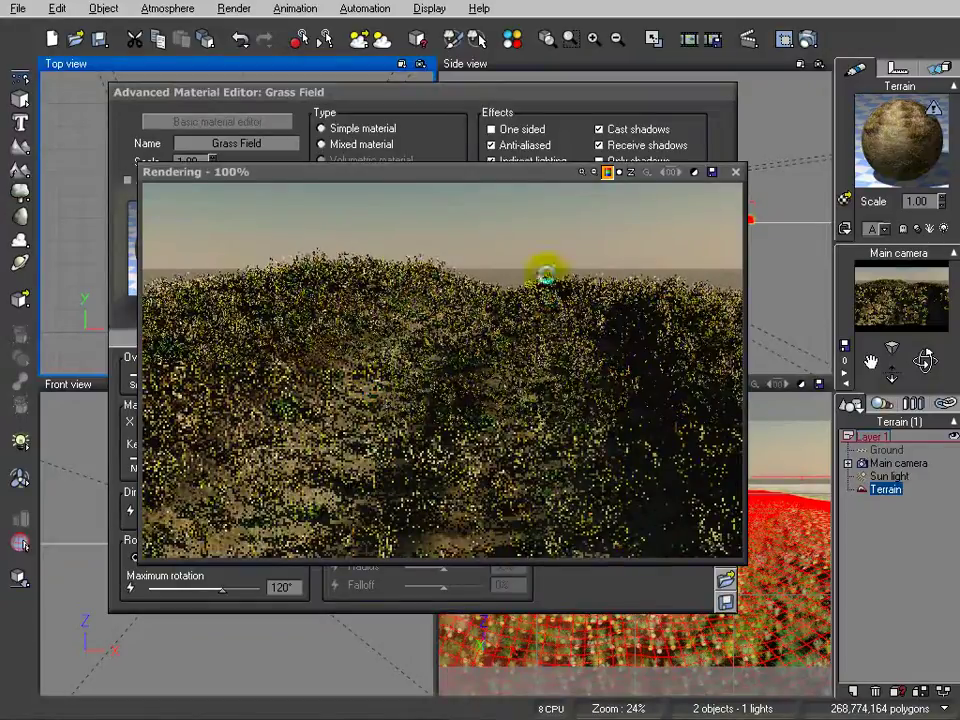
left_click(735, 172)
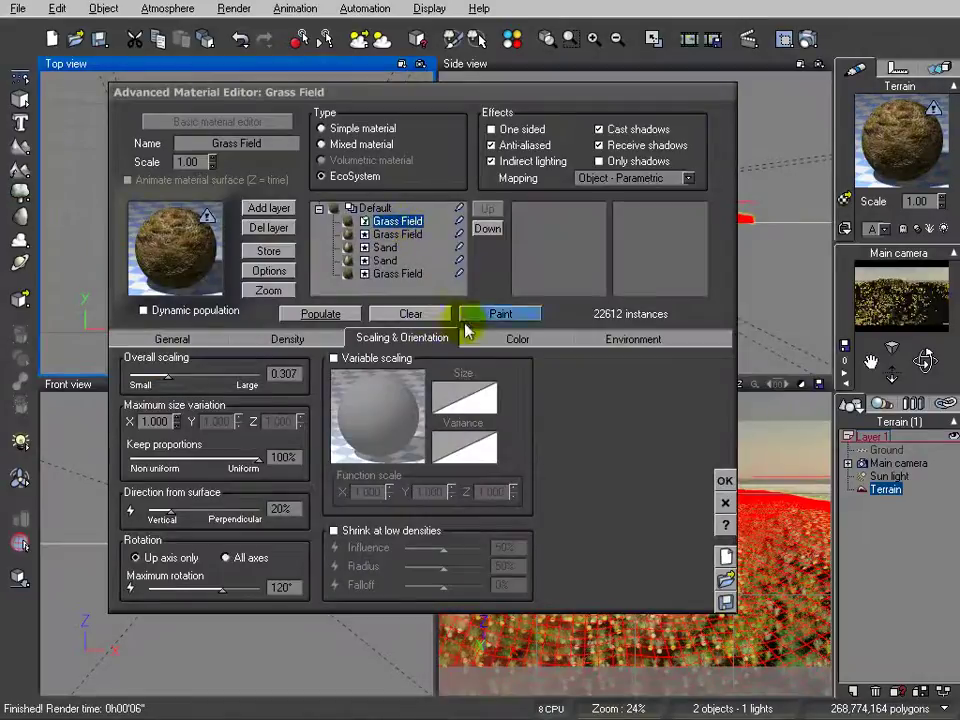
Enable variable density for the EcoSystem and connect a Projected Texture Map node's grayscale output to Density in its function
left_click(316, 338)
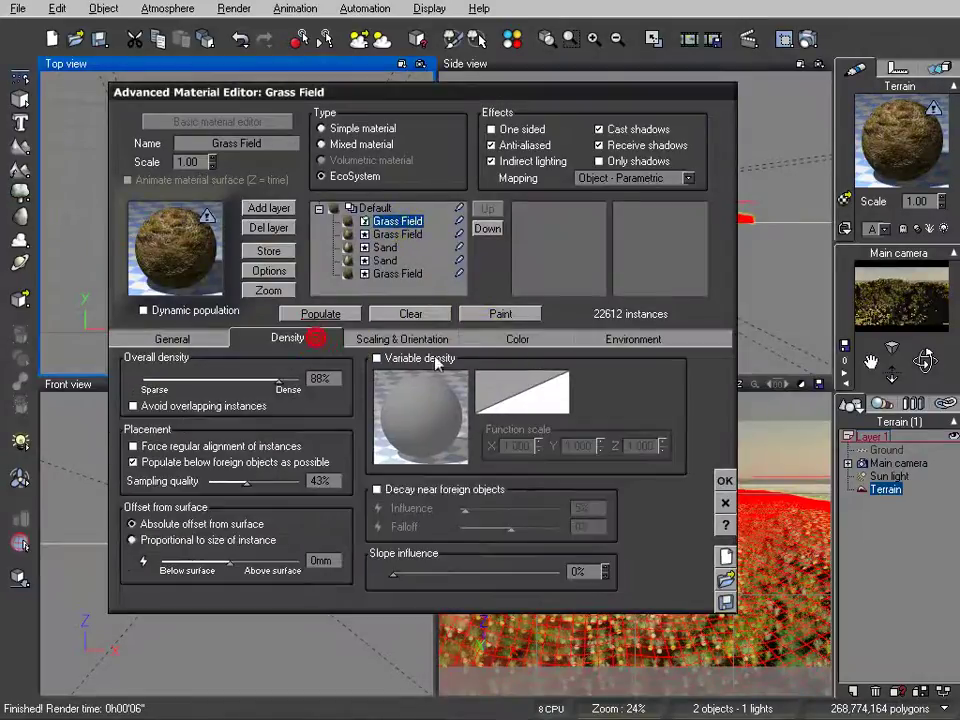
left_click(408, 364)
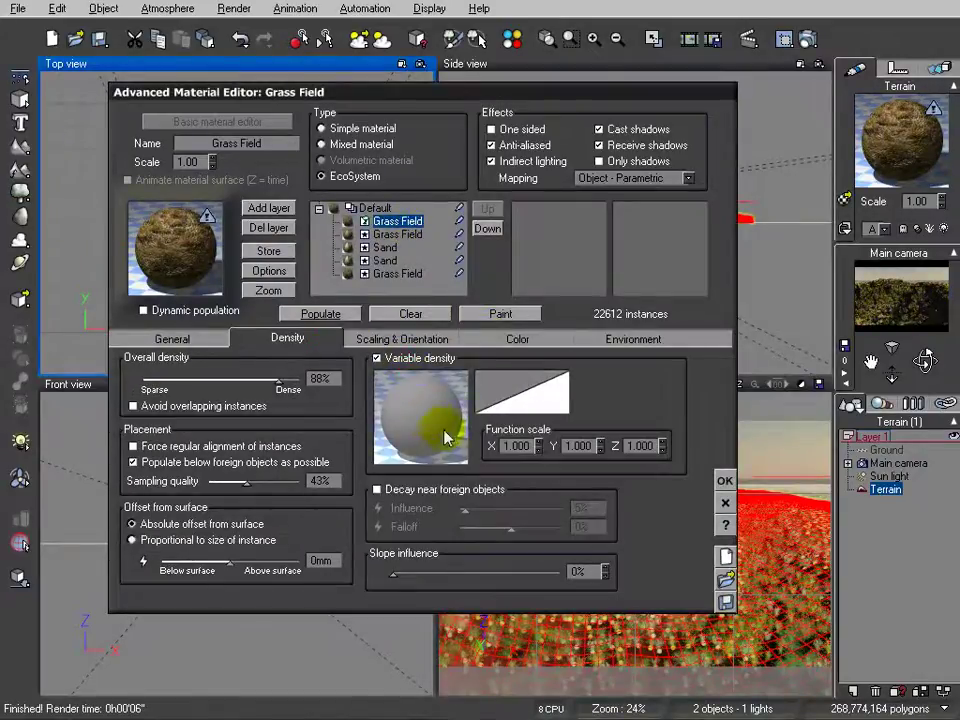
right_click(436, 363)
left_click(458, 369)
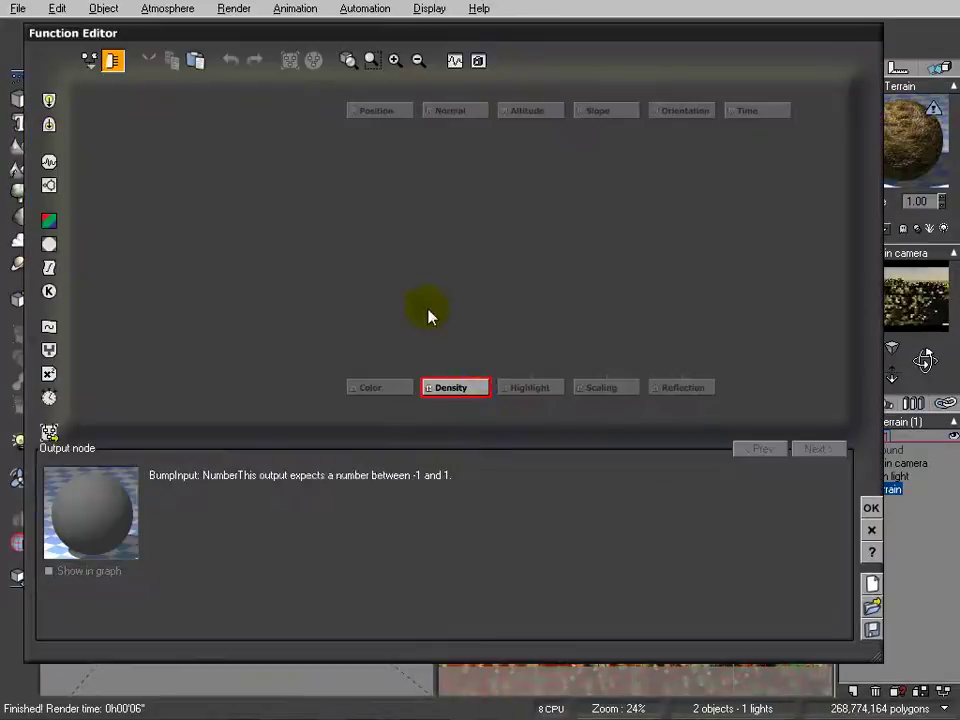
left_click(433, 318)
left_click(49, 245)
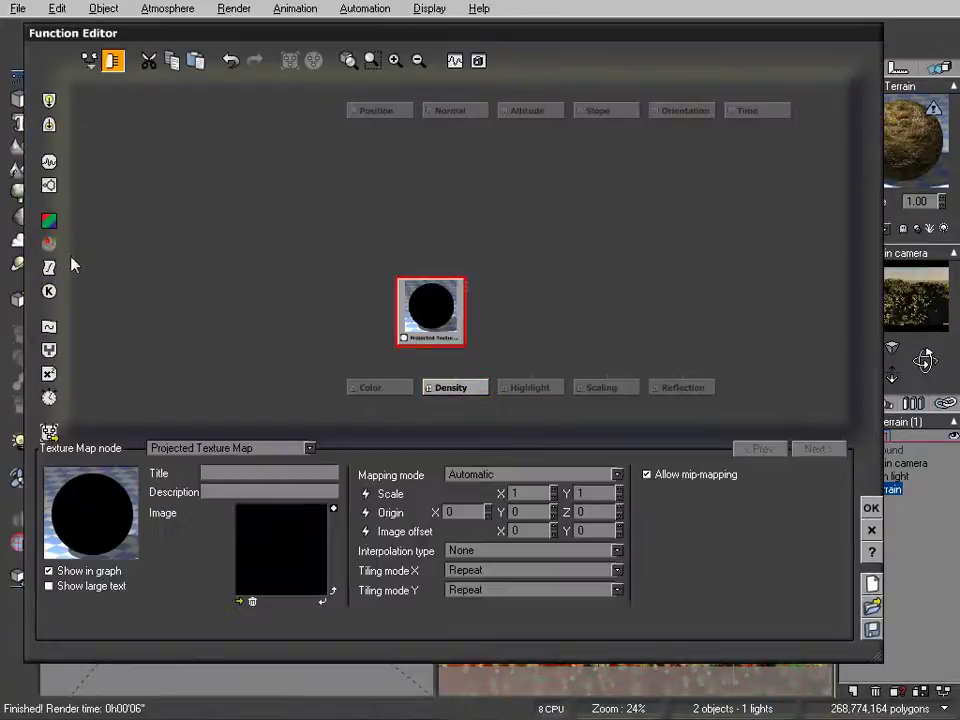
left_click_drag(457, 383, 439, 339)
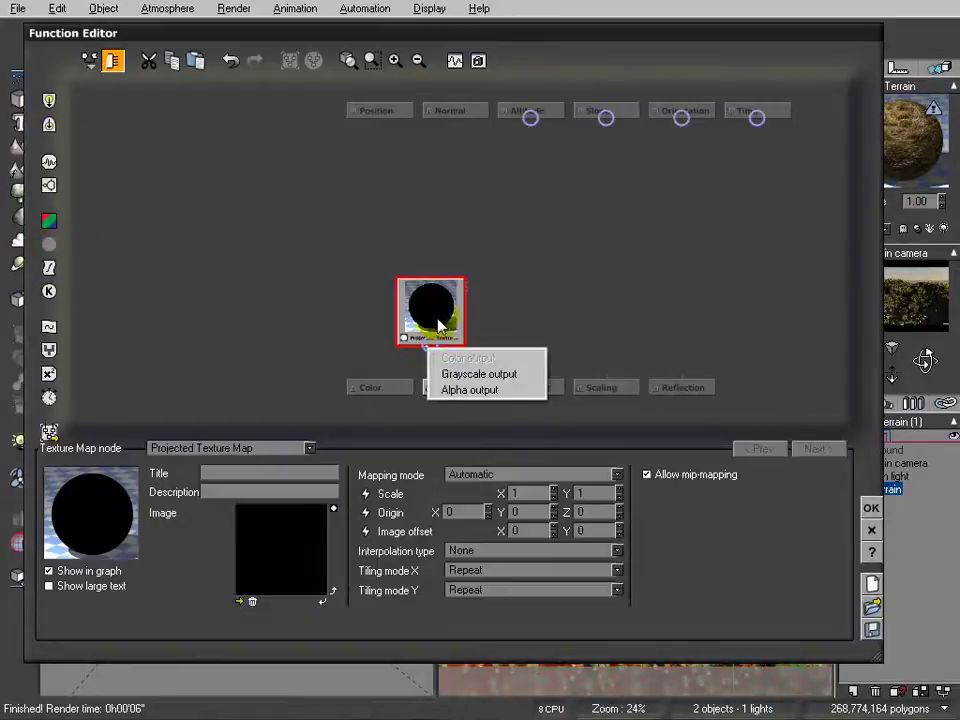
left_click(478, 375)
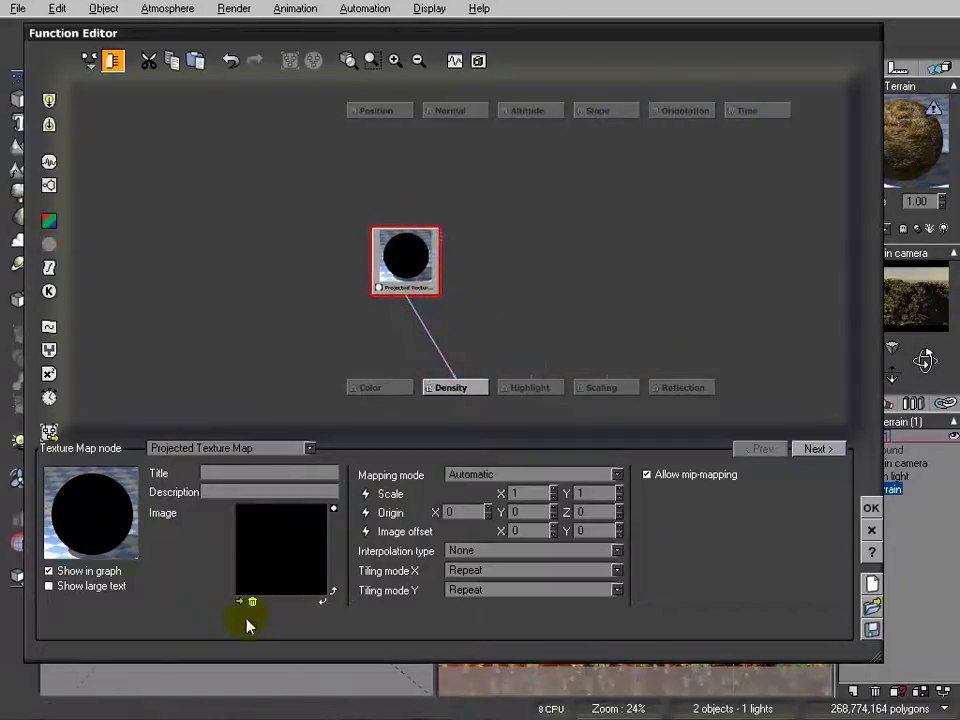
Load roadmap.jpg into the density texture map node and accept the function graph
left_click(239, 601)
left_click(168, 640)
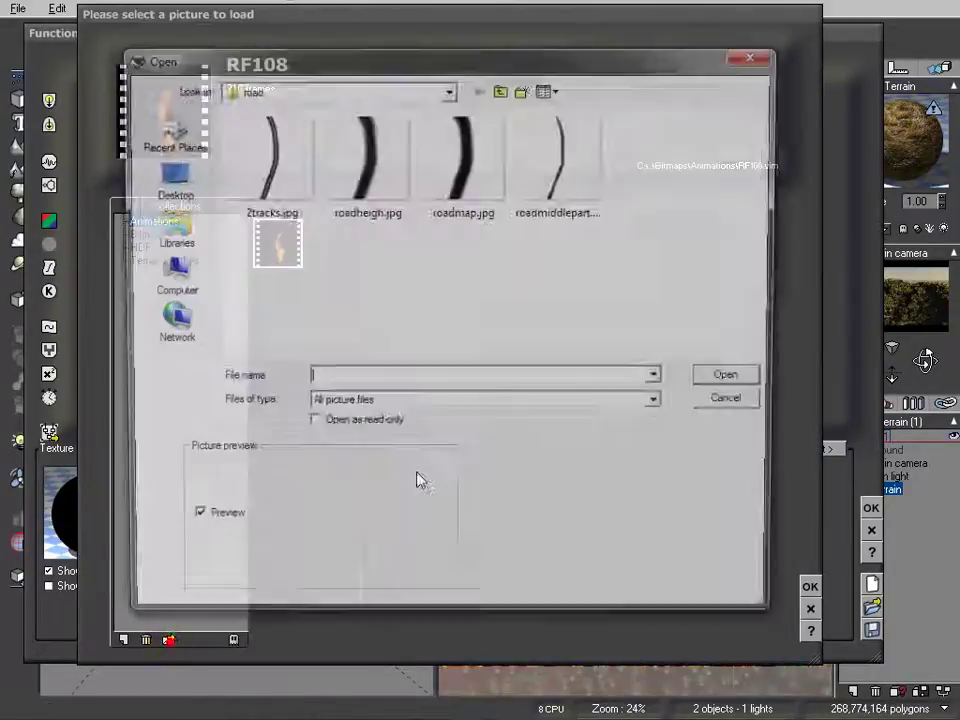
left_click(444, 187)
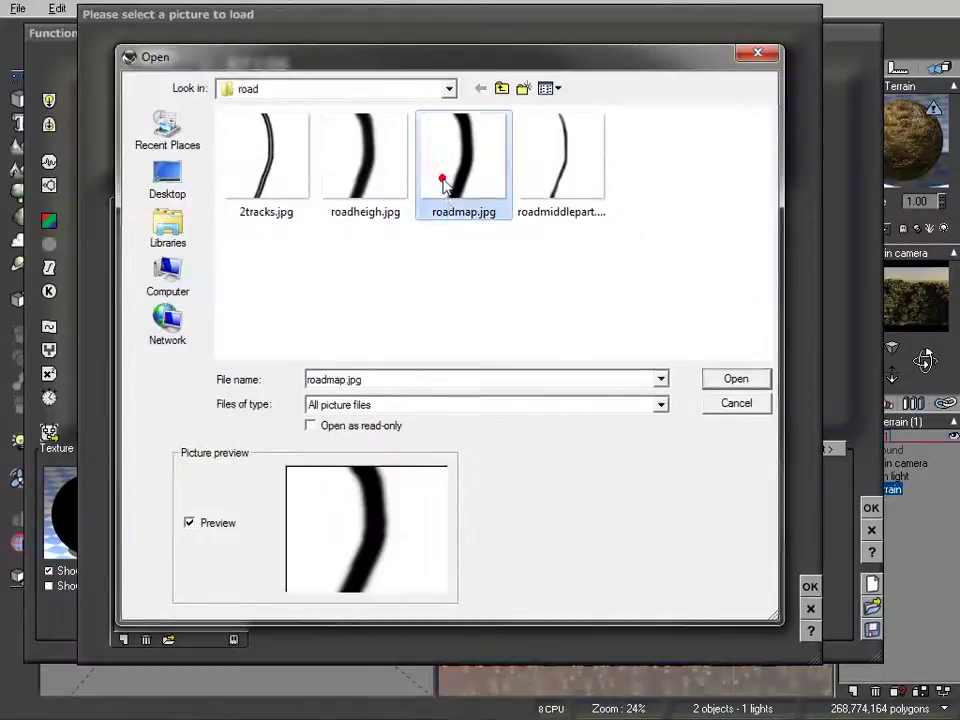
left_click(726, 379)
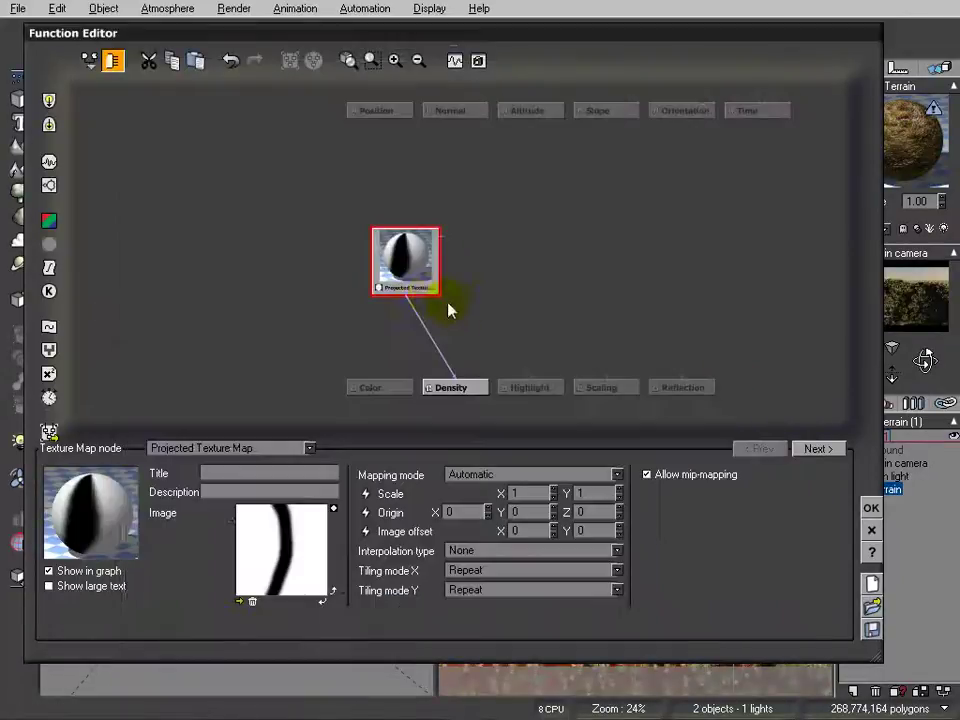
left_click(873, 509)
Repopulate the EcoSystem using the road density map and check the grass distribution with a test render
left_click(320, 314)
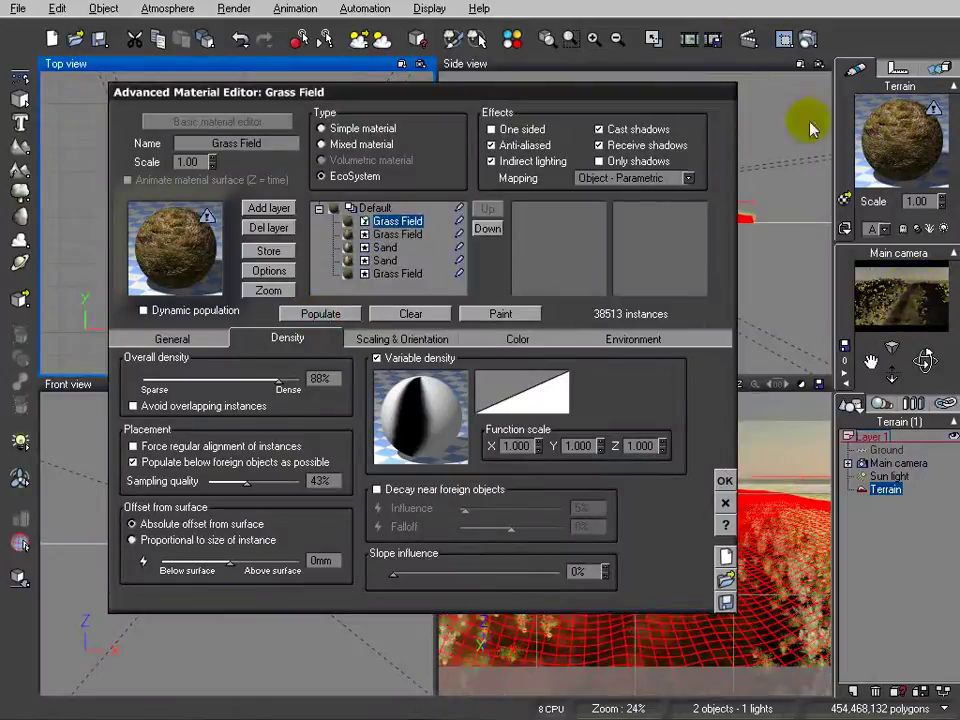
left_click(806, 39)
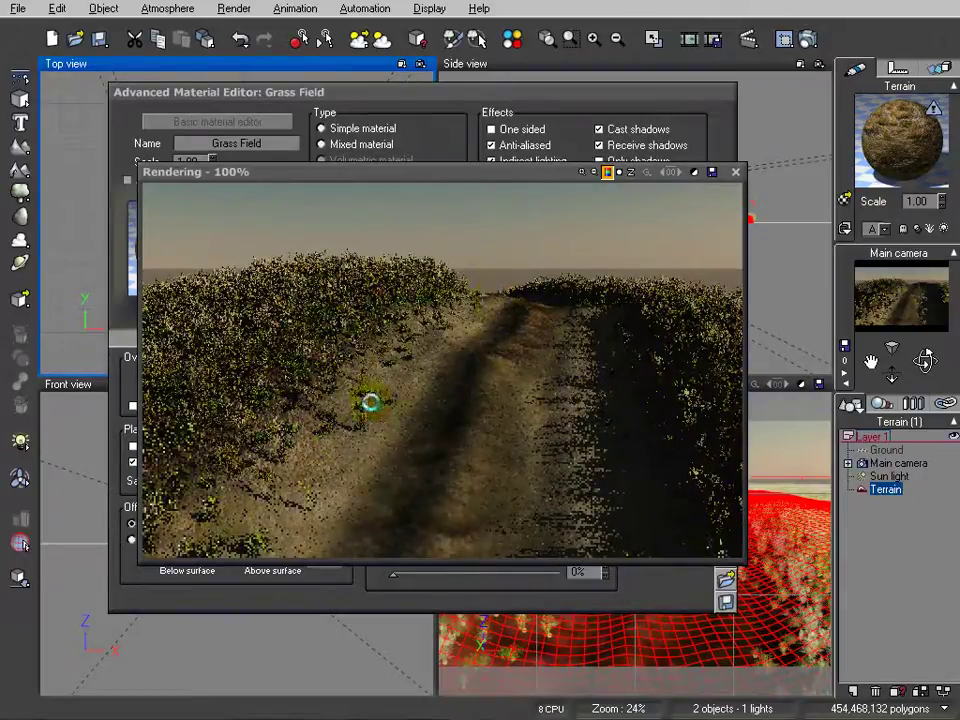
left_click(735, 172)
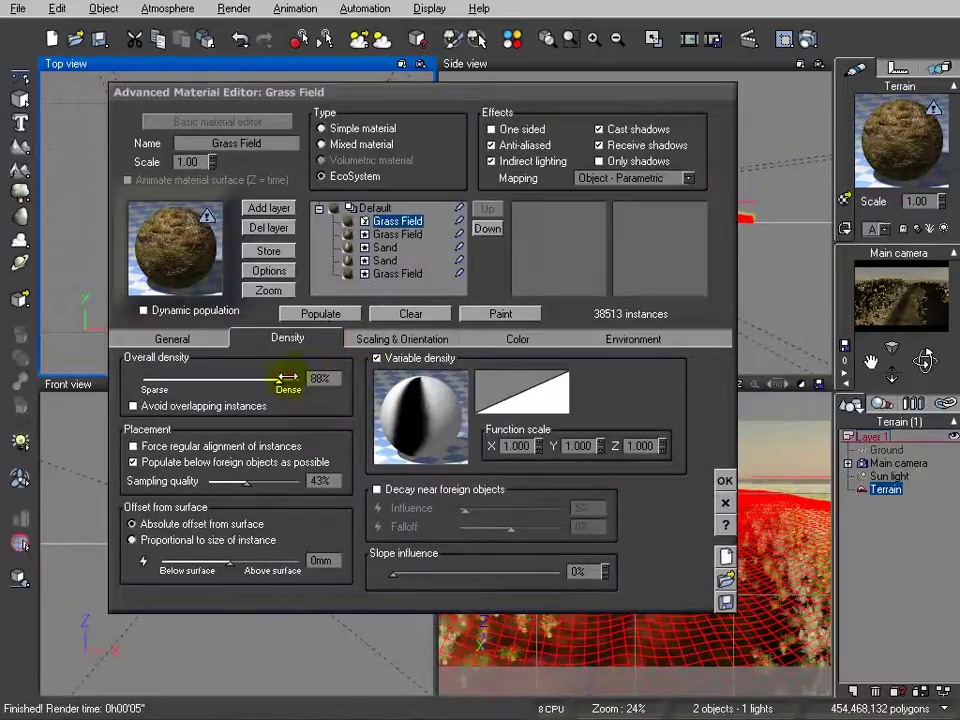
Increase the EcoSystem's overall scaling, repopulate the terrain, and test-render the larger grass
left_click(367, 338)
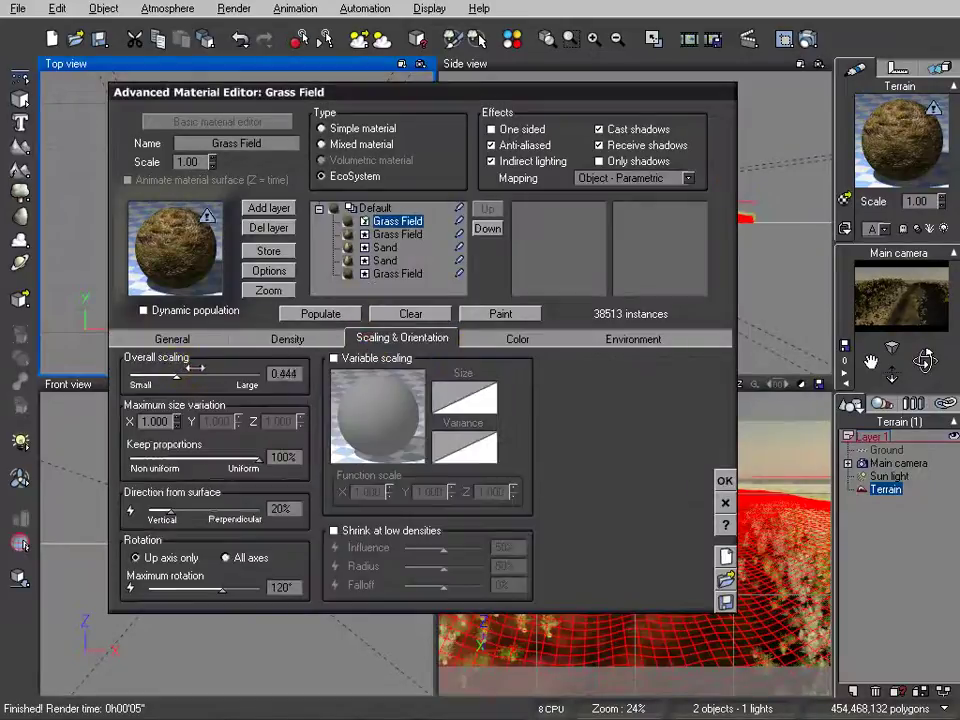
left_click(322, 313)
left_click(794, 40)
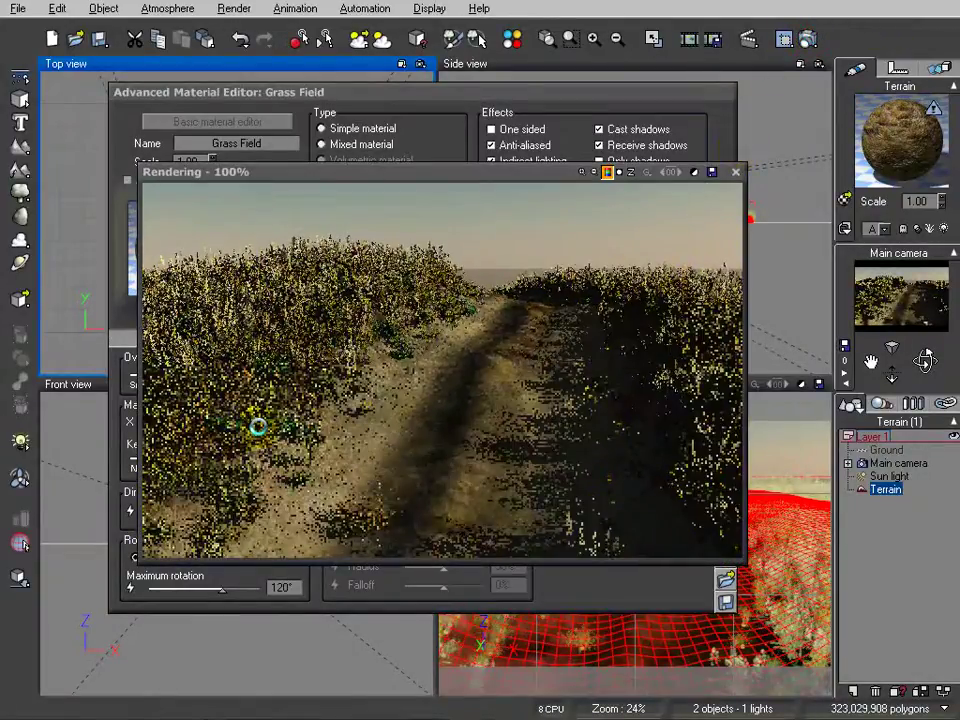
Enable Decay near foreign objects in the Grass Field EcoSystem's density settings and repopulate the terrain
left_click(735, 172)
left_click(286, 338)
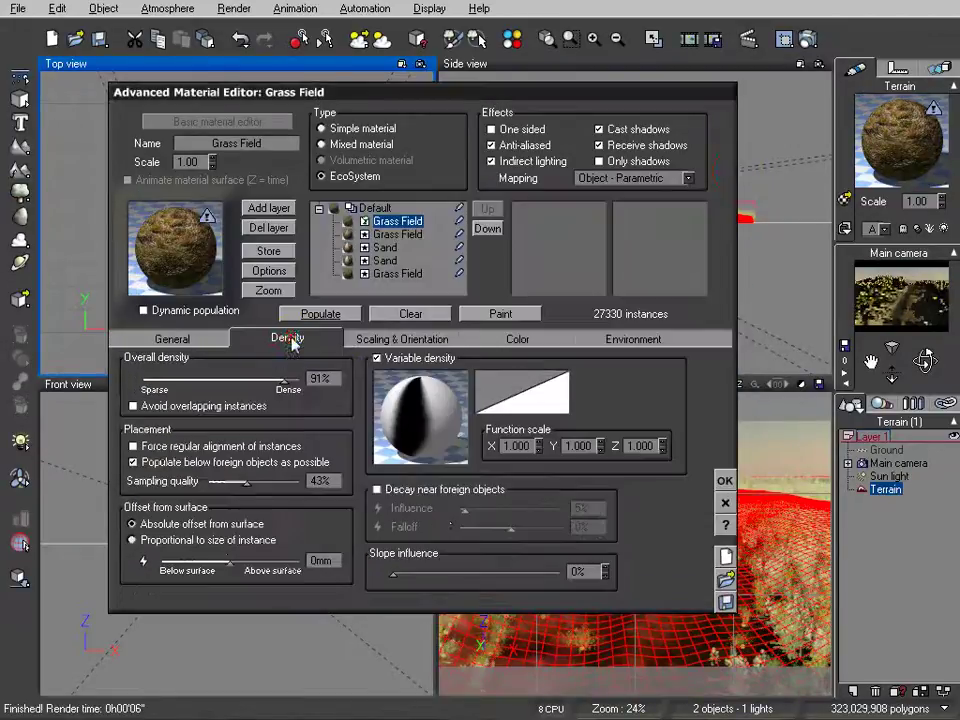
left_click(437, 490)
left_click(325, 314)
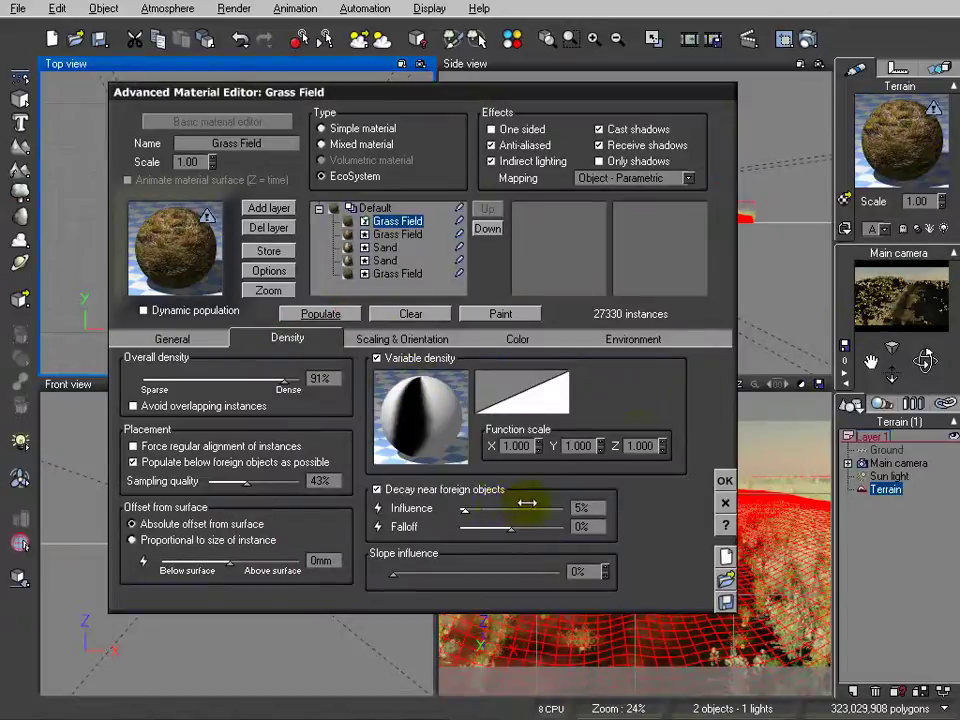
Enable Shrink at low densities for the Grass Field EcoSystem, repopulate the terrain, and accept the material
left_click(430, 340)
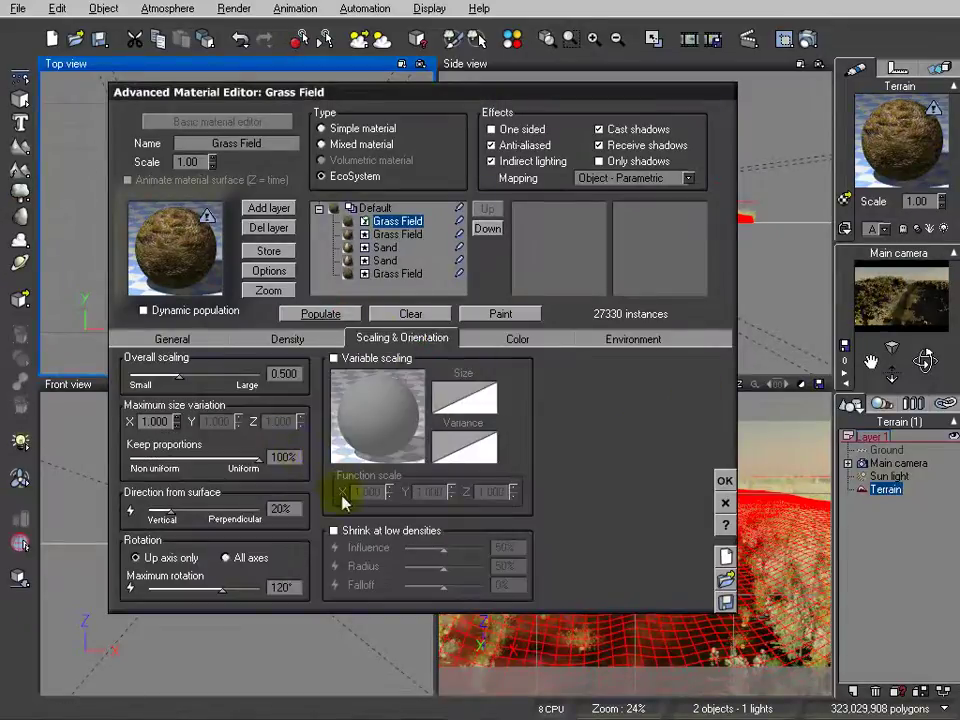
left_click(337, 531)
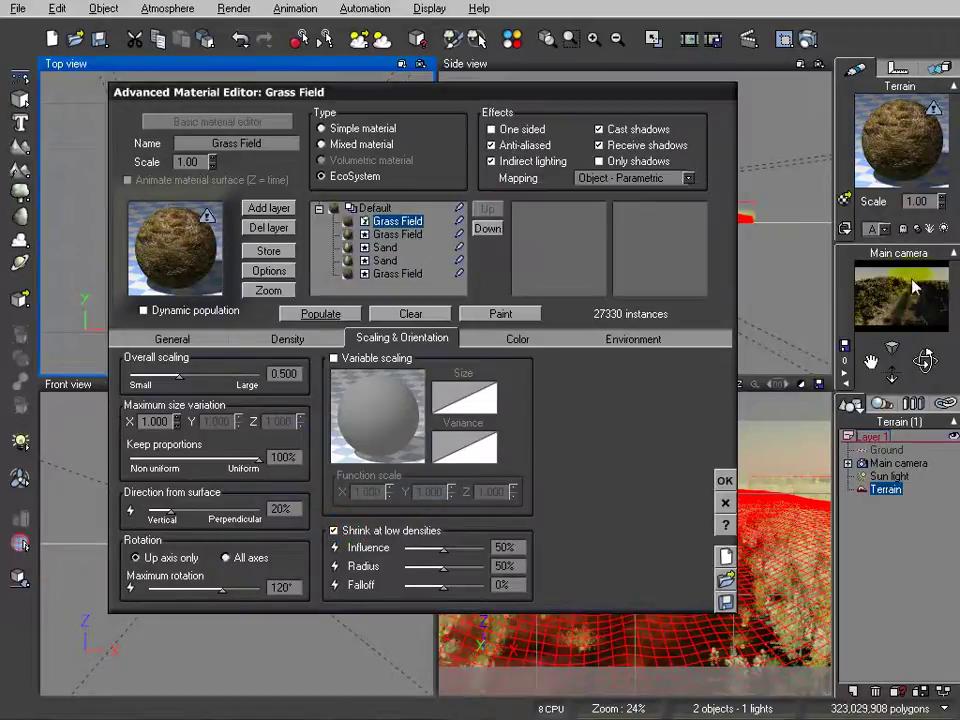
left_click(292, 316)
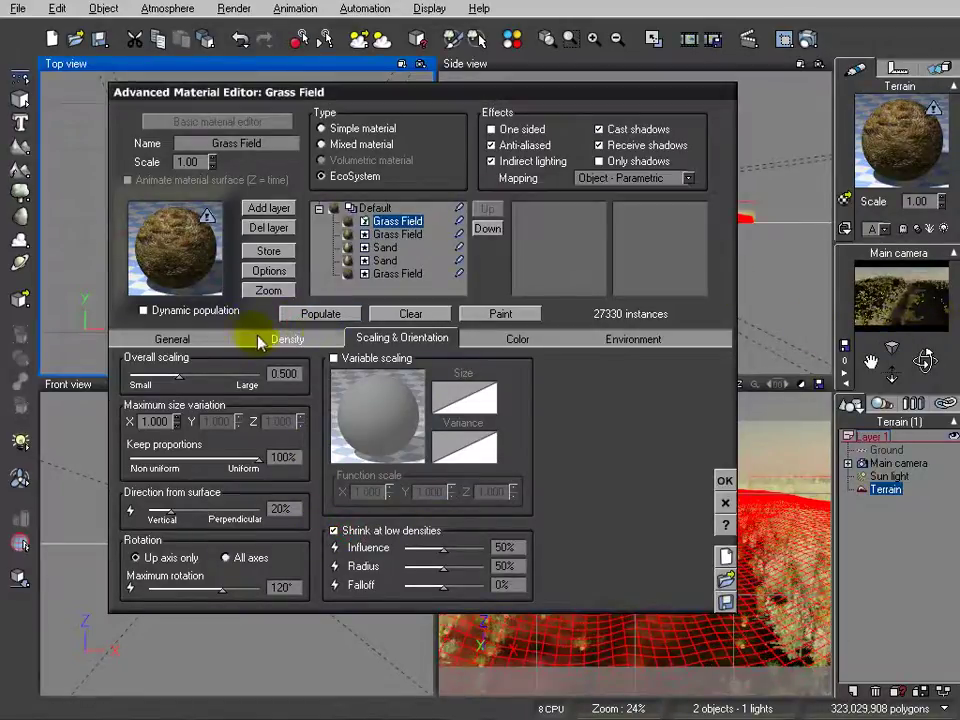
left_click(286, 339)
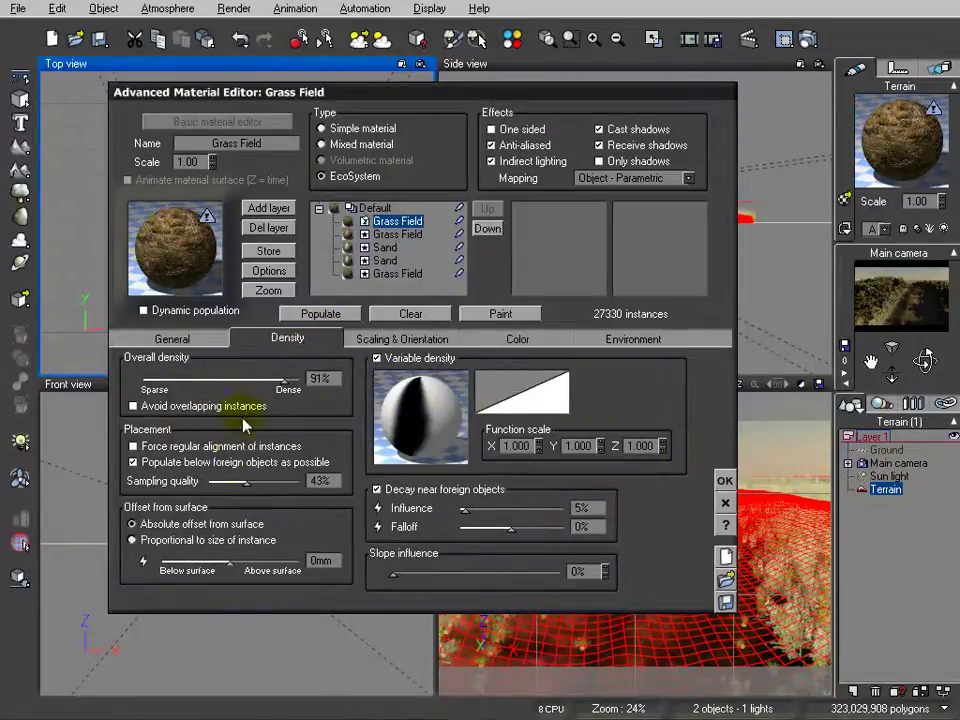
left_click(191, 339)
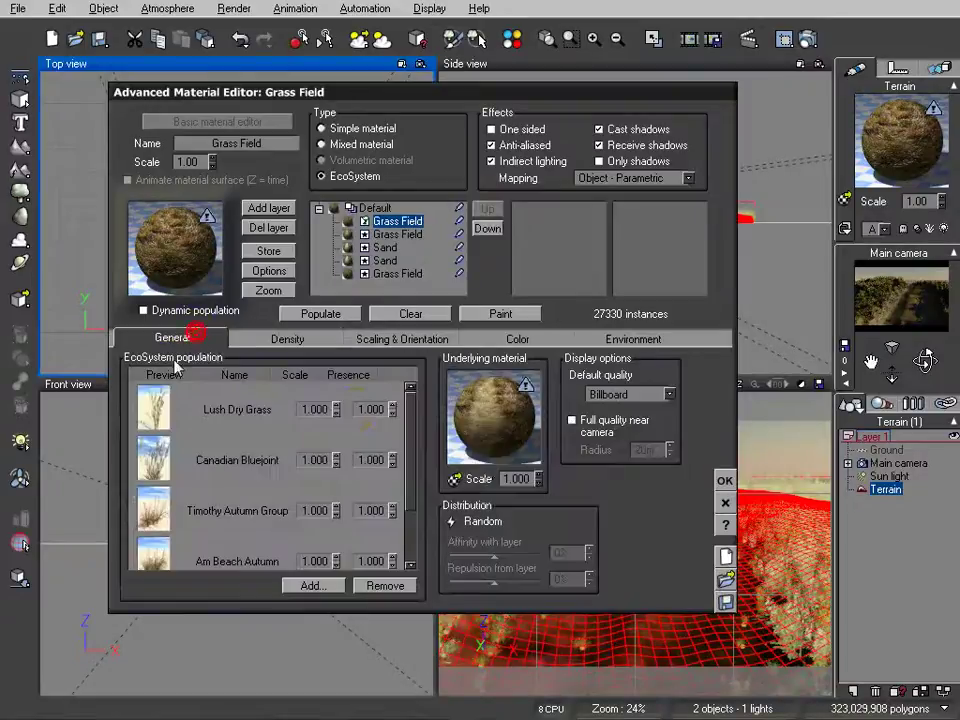
left_click(731, 483)
Duplicate the terrain, place the copy beyond the original's far edge, and rotate it about 180° around Z
left_click_drag(315, 171, 322, 200)
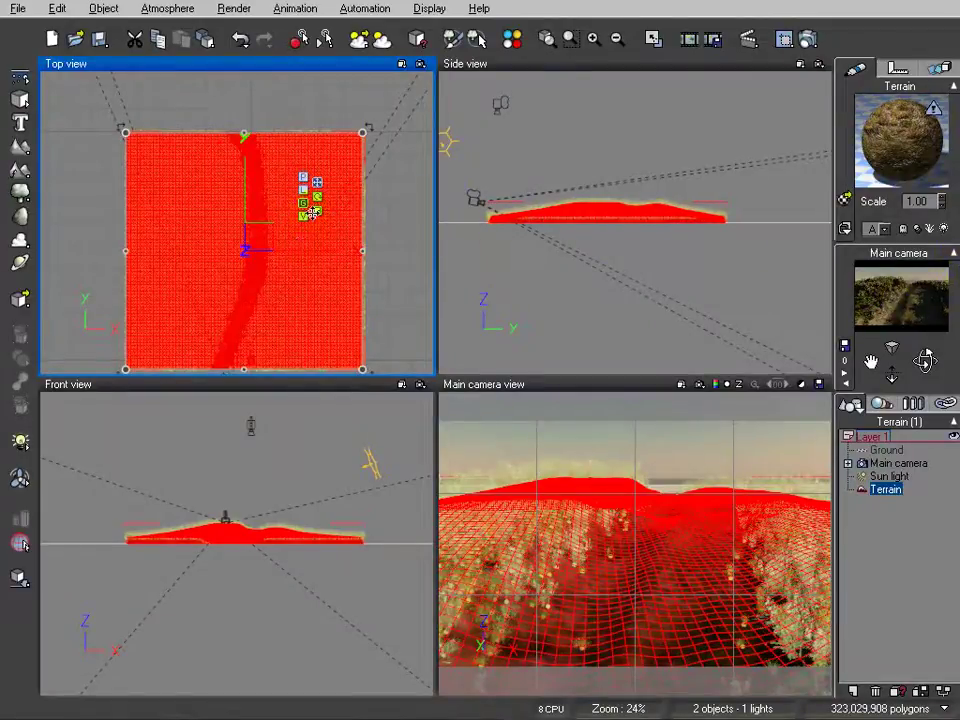
left_click_drag(353, 234, 360, 280)
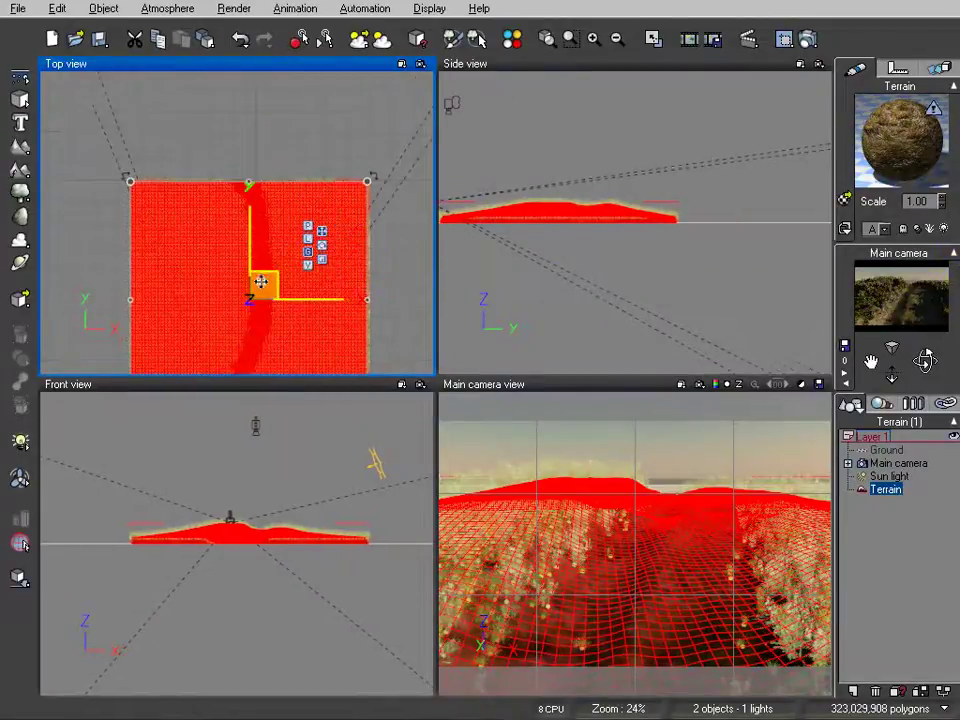
left_click_drag(261, 284, 263, 107, "alt")
right_click_drag(267, 190, 257, 266)
left_click_drag(358, 328, 154, 100)
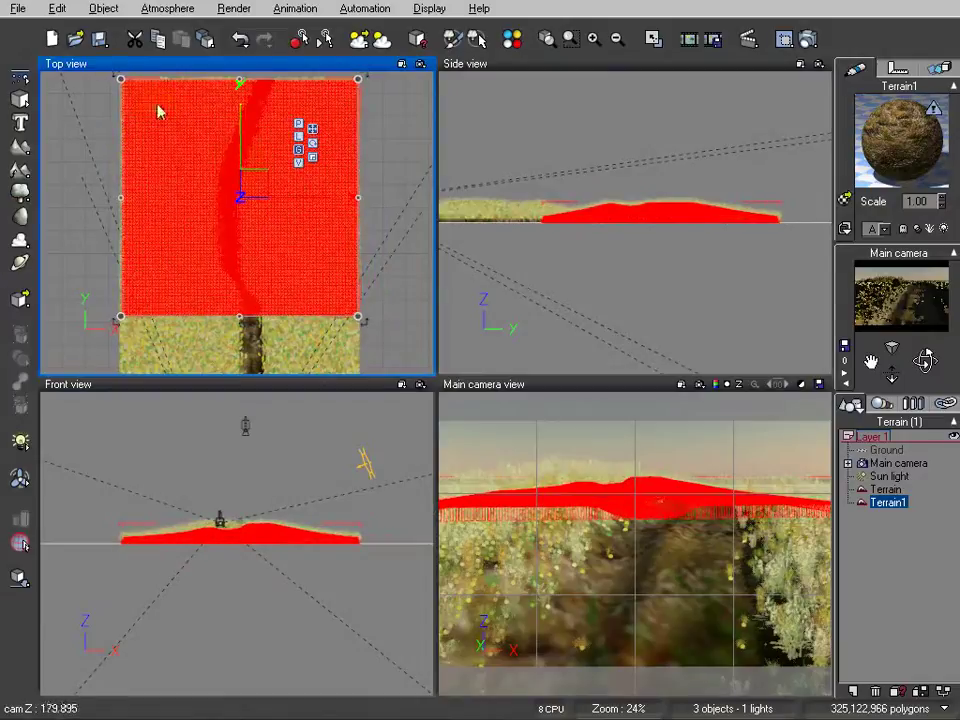
Shift the duplicate terrain sideways to continue the road, then raise it and tilt its far end upward
left_click_drag(262, 182, 324, 132)
right_click_drag(724, 200, 672, 229)
left_click_drag(669, 229, 680, 203)
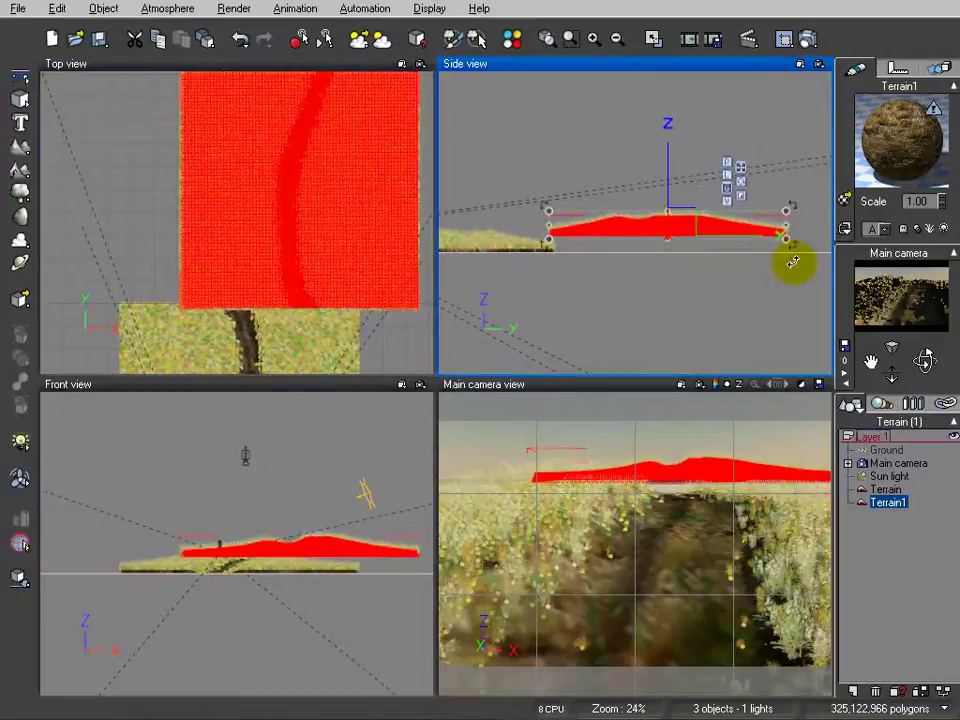
left_click_drag(795, 250, 802, 240)
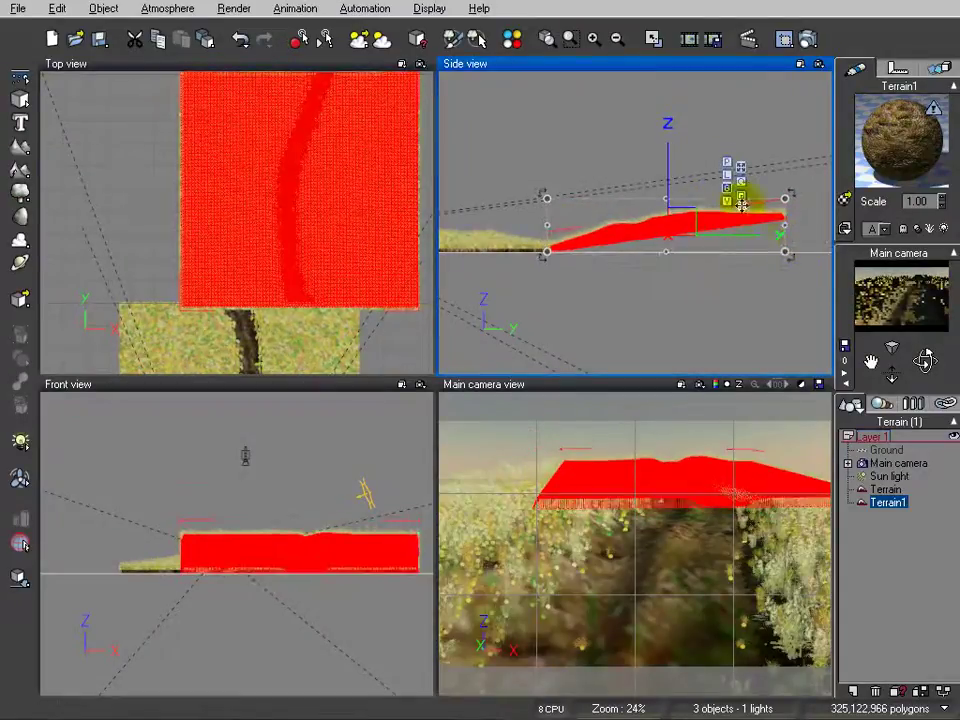
Tilt the main camera upward to show more sky and test-render the extended road scene
left_click(898, 463)
right_click_drag(692, 221, 650, 247)
mouse_move(927, 361)
left_mouse_down()
mouse_move(927, 340)
mouse_move(924, 361)
left_mouse_up()
left_click(784, 38)
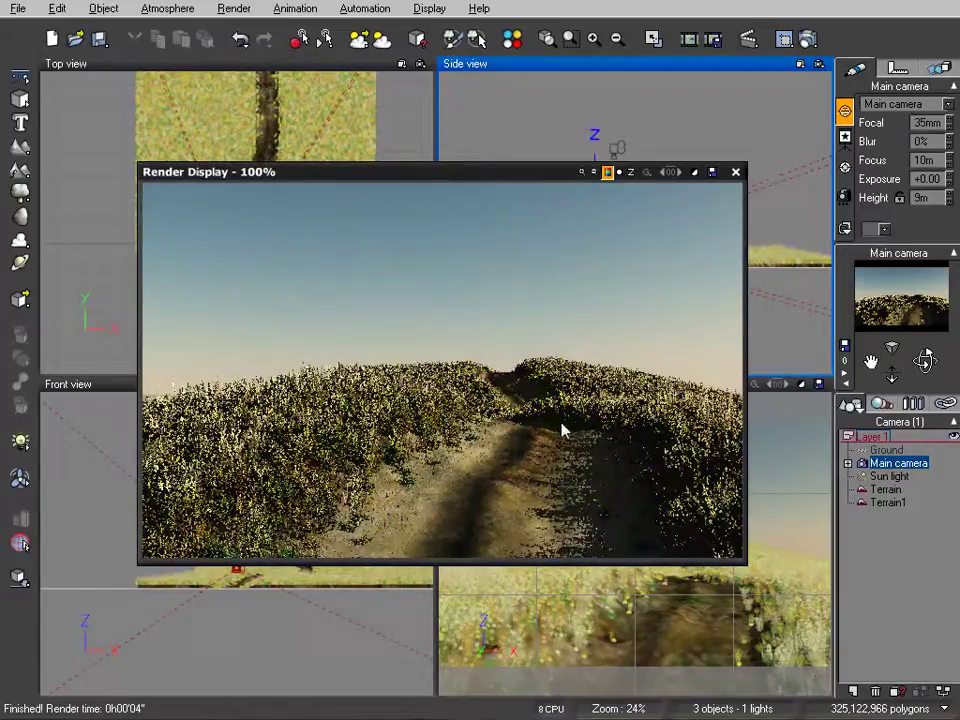
left_click(735, 173)
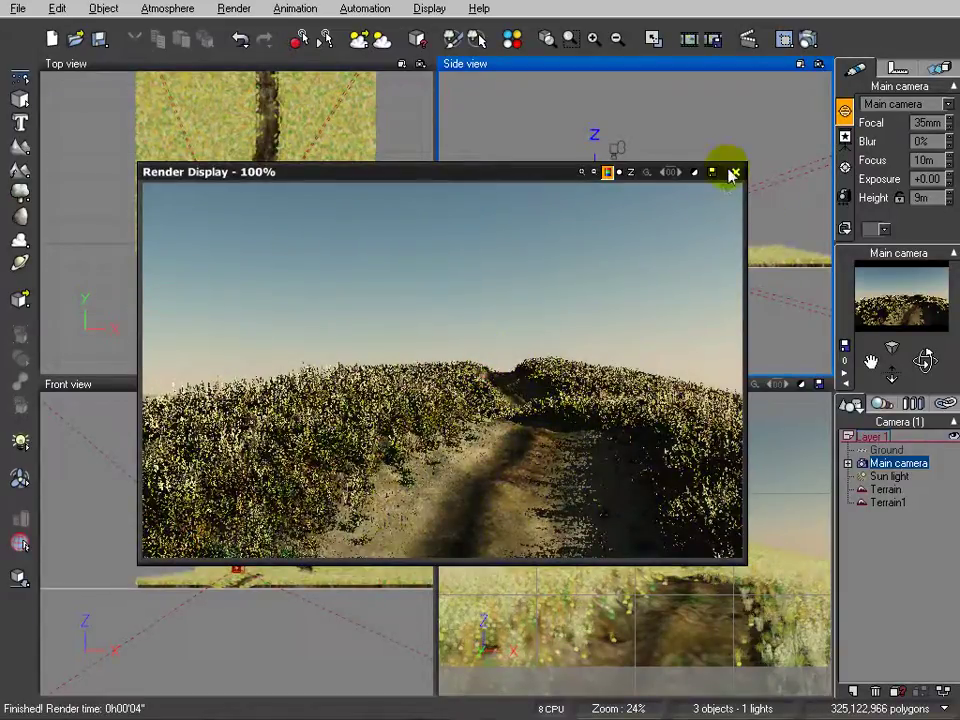
left_click(735, 173)
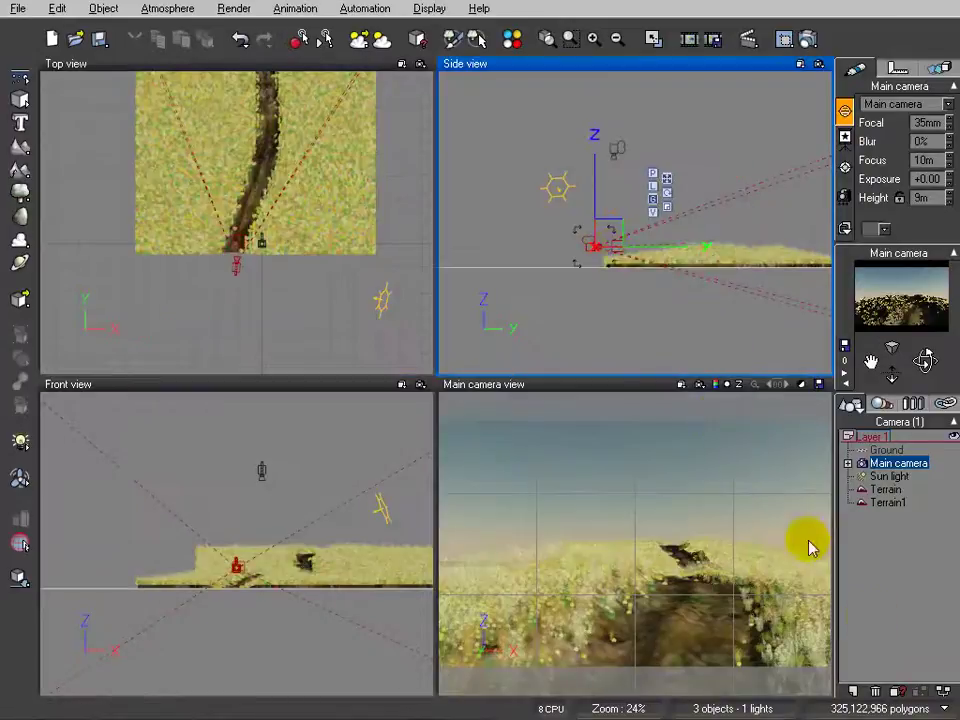
right_click_drag(373, 163, 349, 248)
right_click_drag(299, 163, 311, 194)
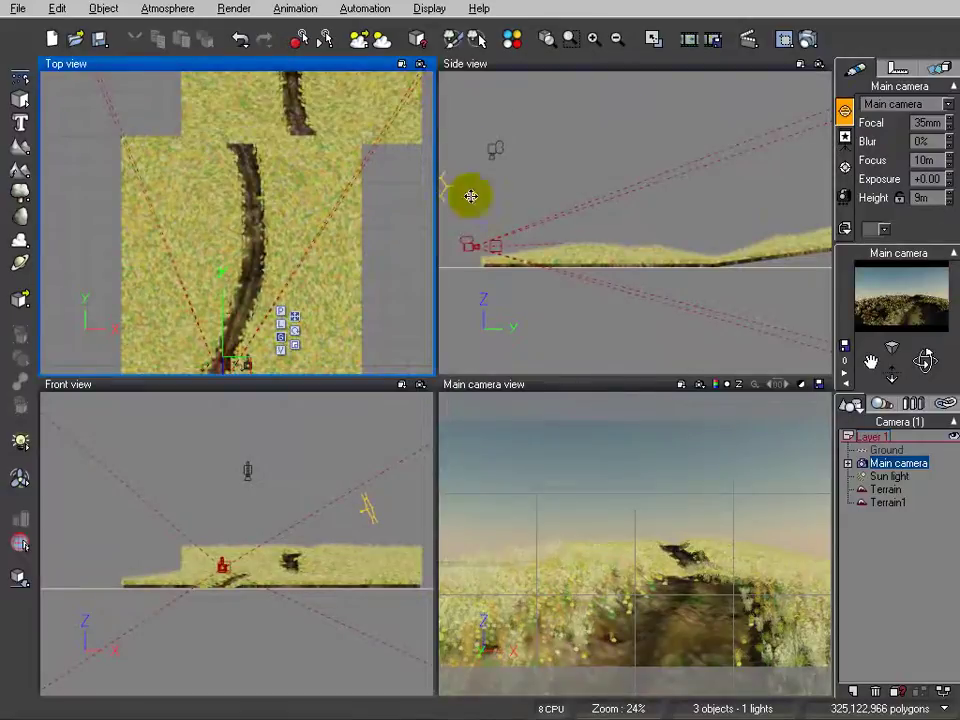
mouse_move(662, 190)
right_mouse_down()
mouse_move(646, 230)
mouse_move(662, 256)
right_mouse_up()
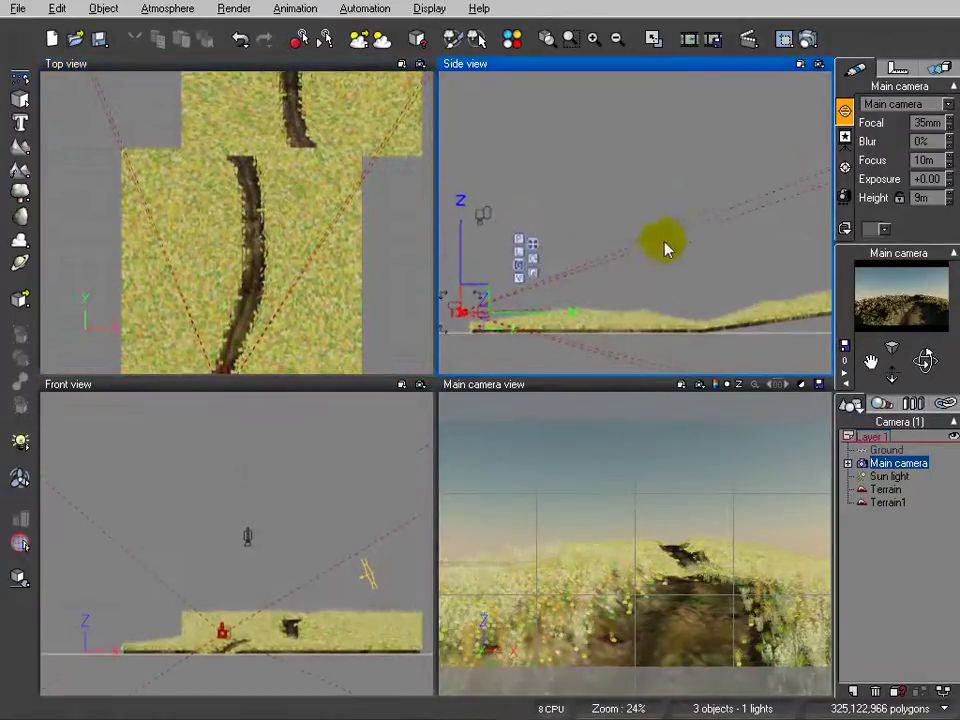
mouse_move(261, 168)
right_mouse_down()
mouse_move(300, 178)
mouse_move(258, 165)
right_mouse_up()
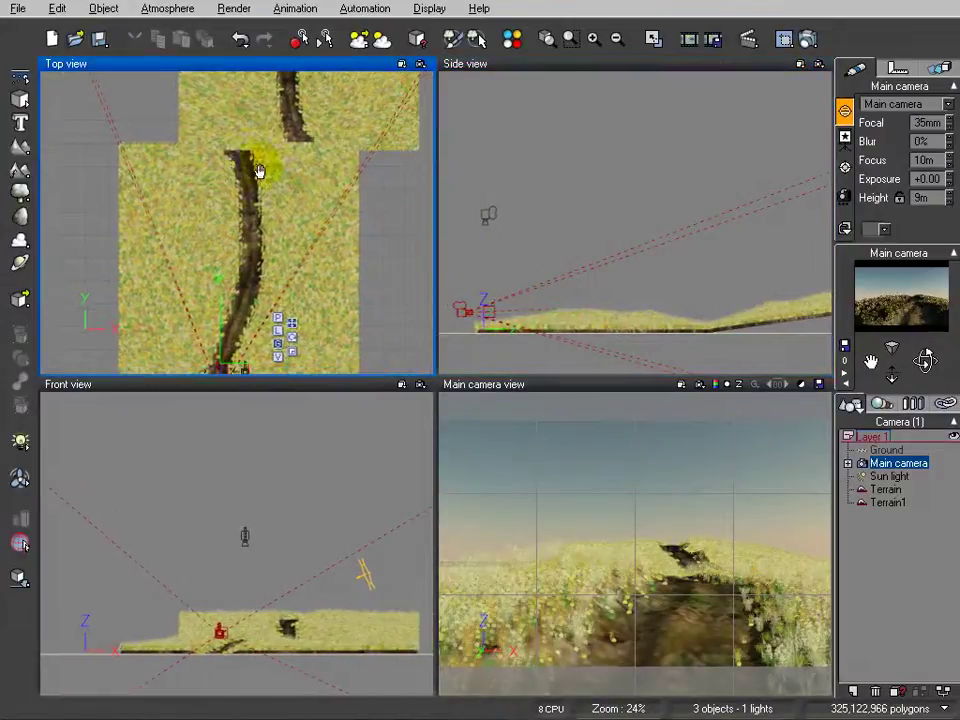
Move the sun light just behind the camera, to about 144° azimuth and 69° pitch
left_click(902, 479)
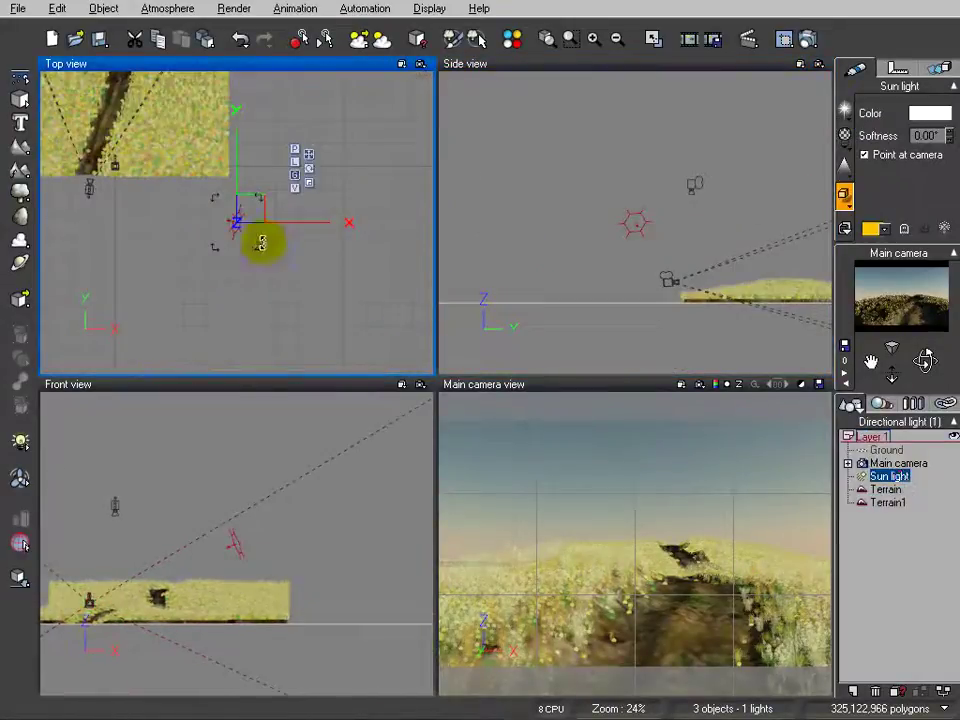
right_click_drag(271, 243, 338, 281)
left_click_drag(308, 262, 145, 268)
left_click(598, 233)
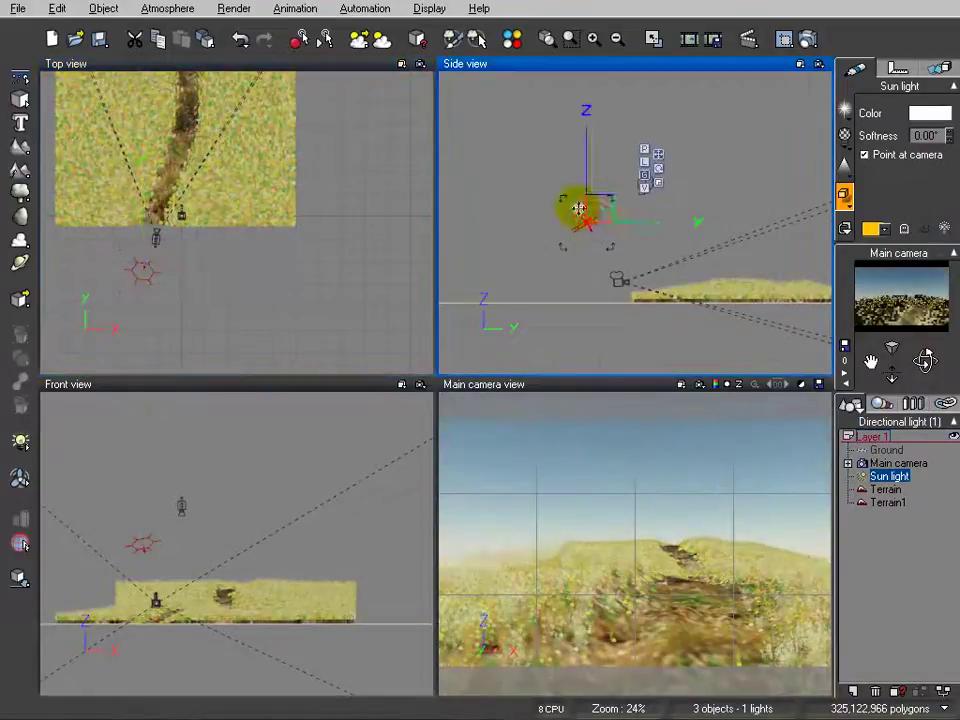
left_click_drag(604, 208, 624, 208)
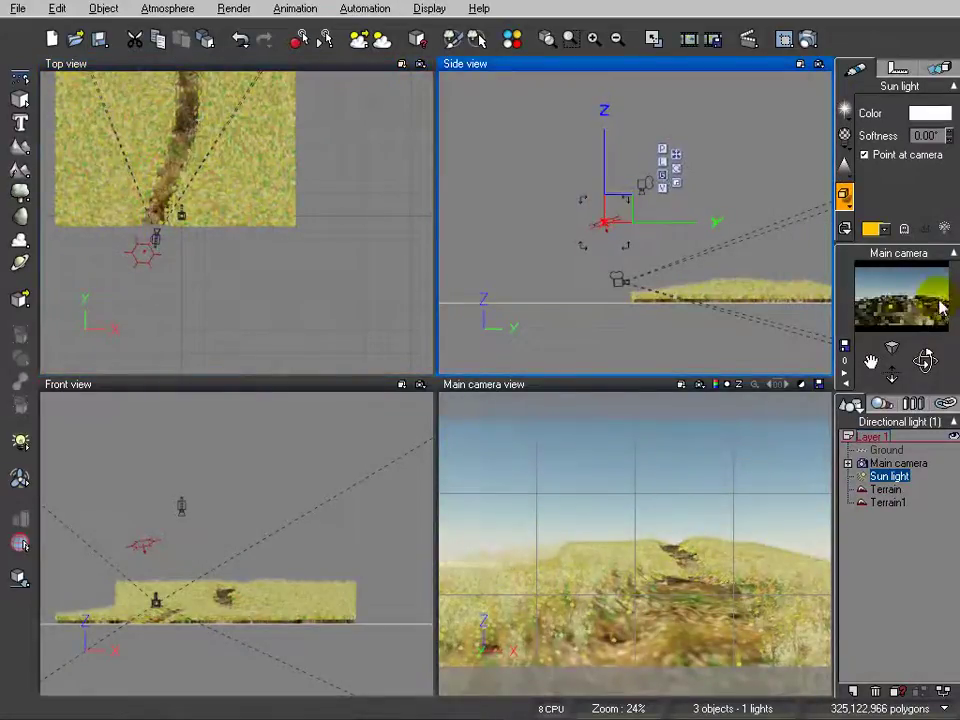
Switch the scene's atmosphere to the Volumetric model
left_click(165, 17)
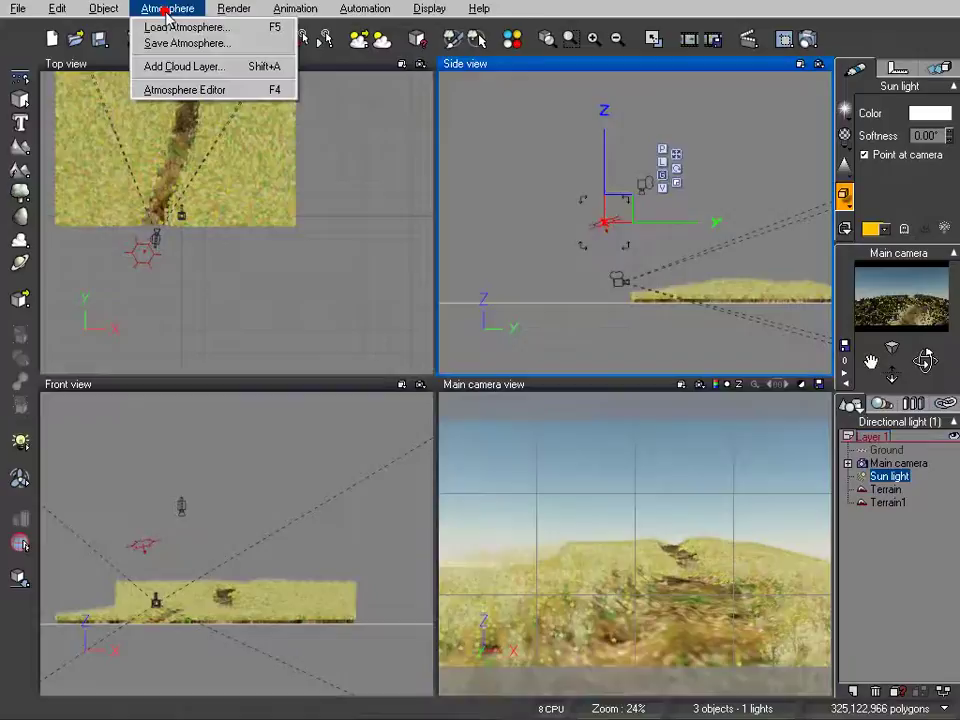
left_click(224, 92)
left_click_drag(900, 62, 446, 152)
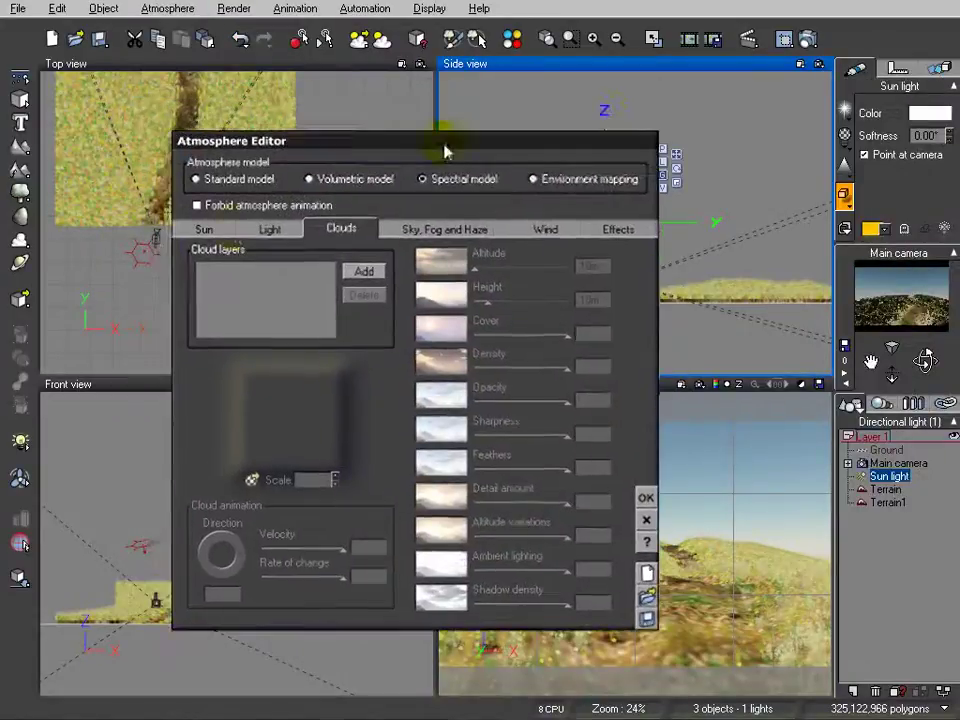
left_click(311, 180)
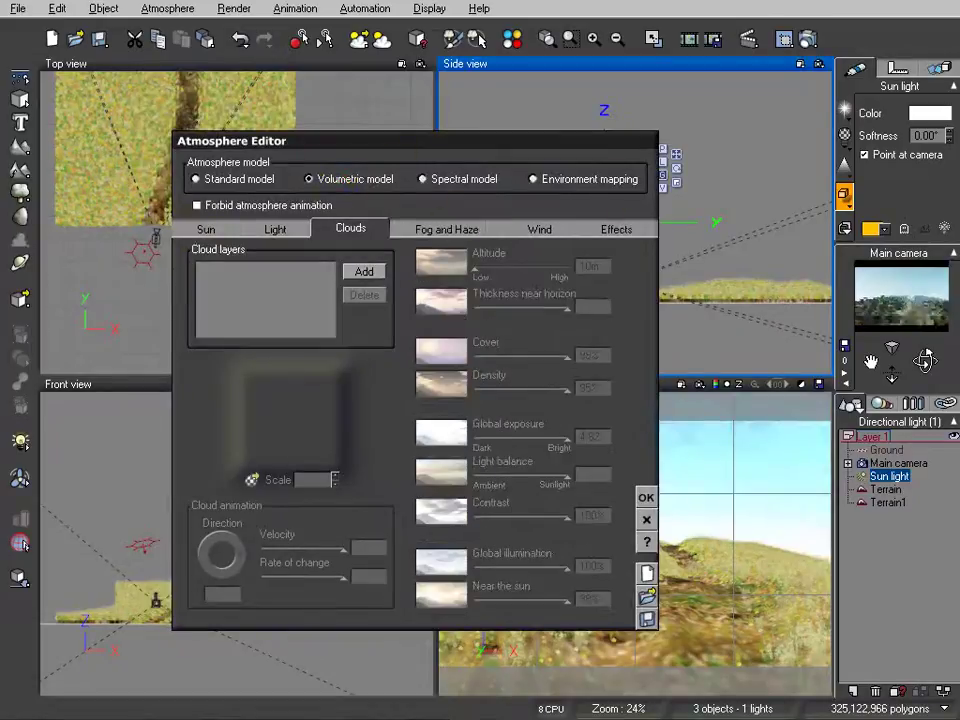
Set the atmosphere's lighting model to Global radiosity and the light balance to 10%
left_click(206, 228)
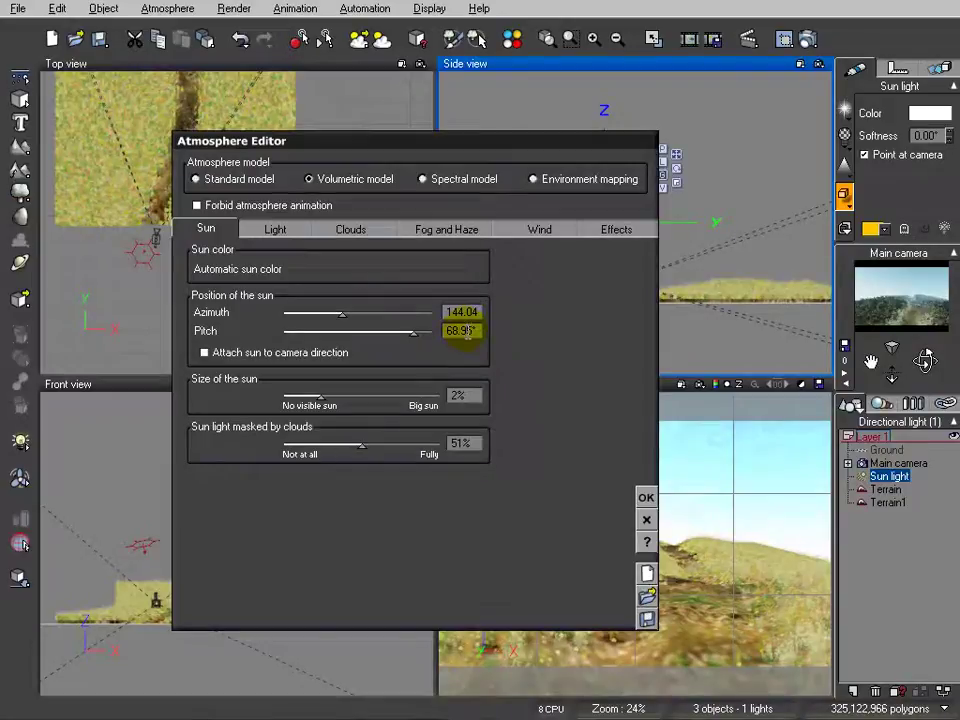
left_click(276, 230)
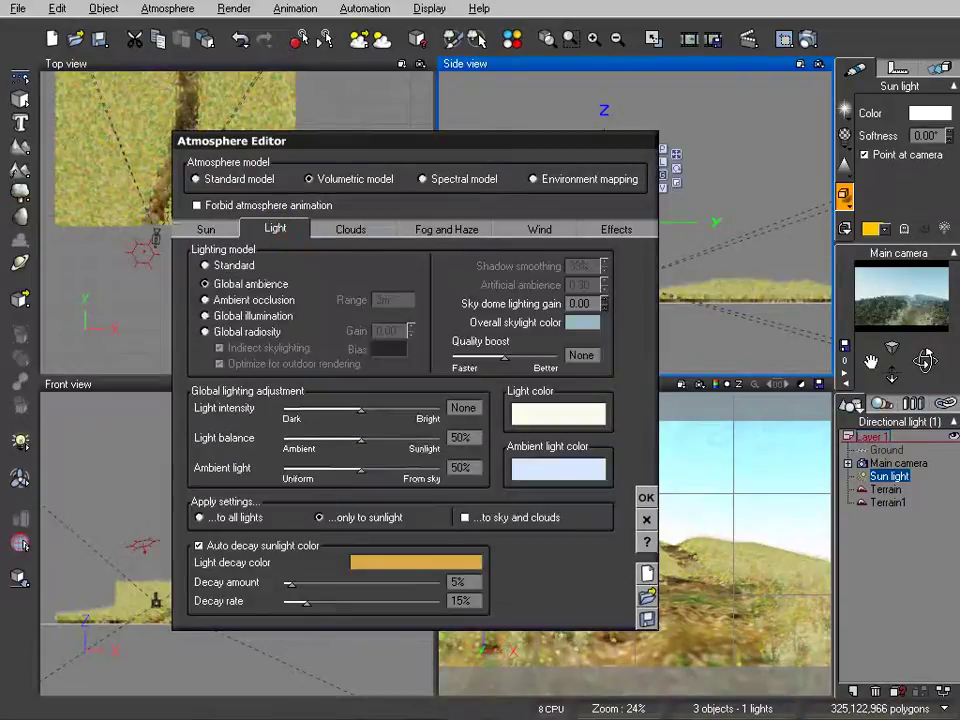
left_click(241, 333)
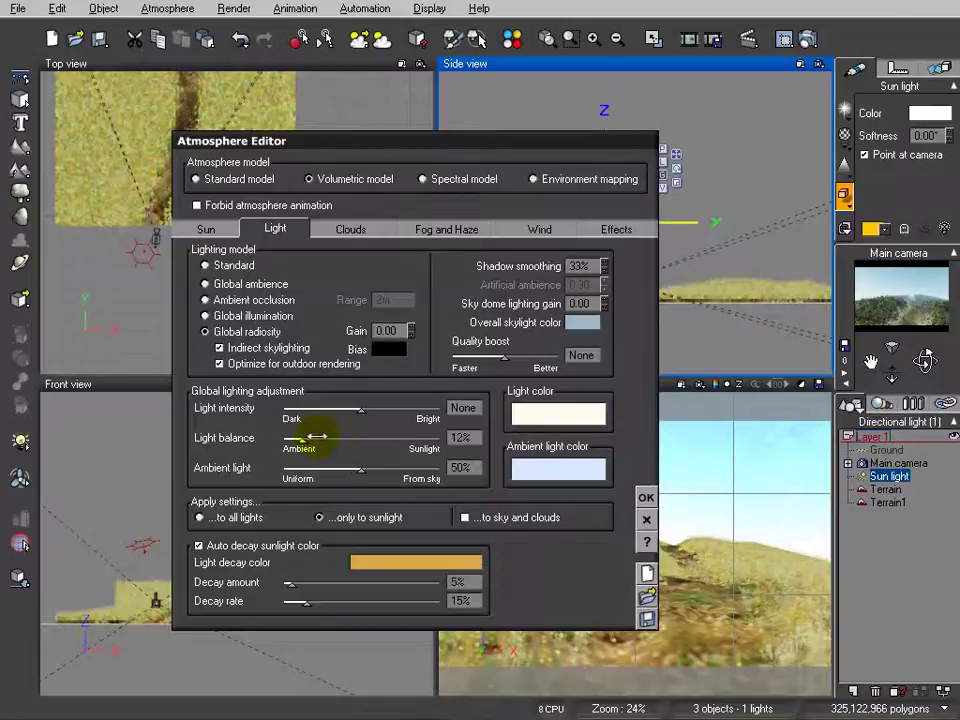
Change the ambient light color to a pale orange, RGB 245, 206, 157
right_click(545, 463)
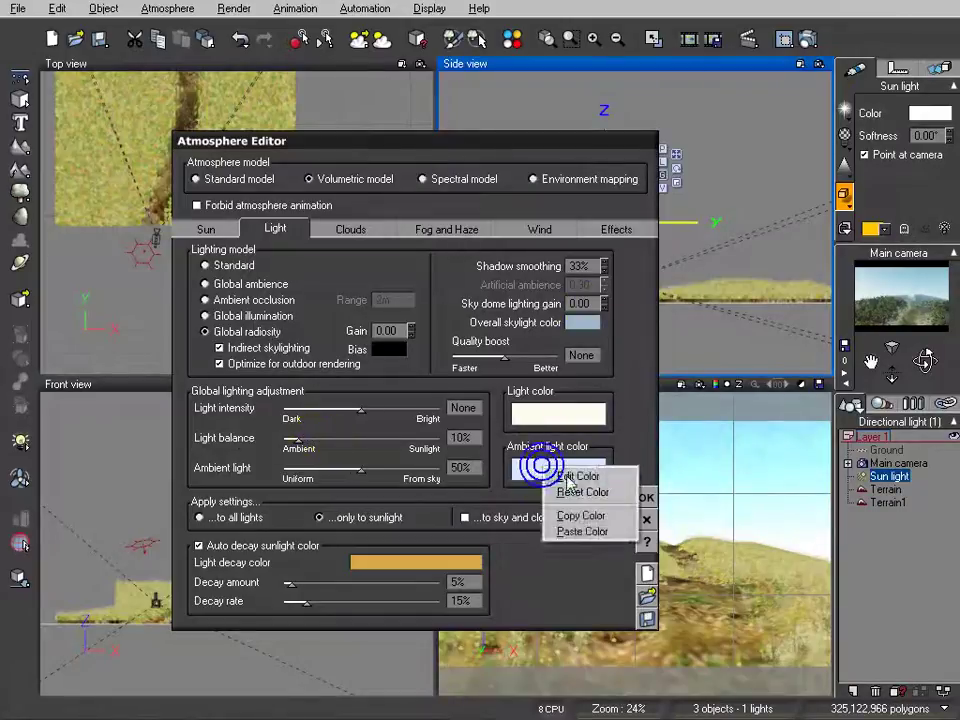
left_click(580, 474)
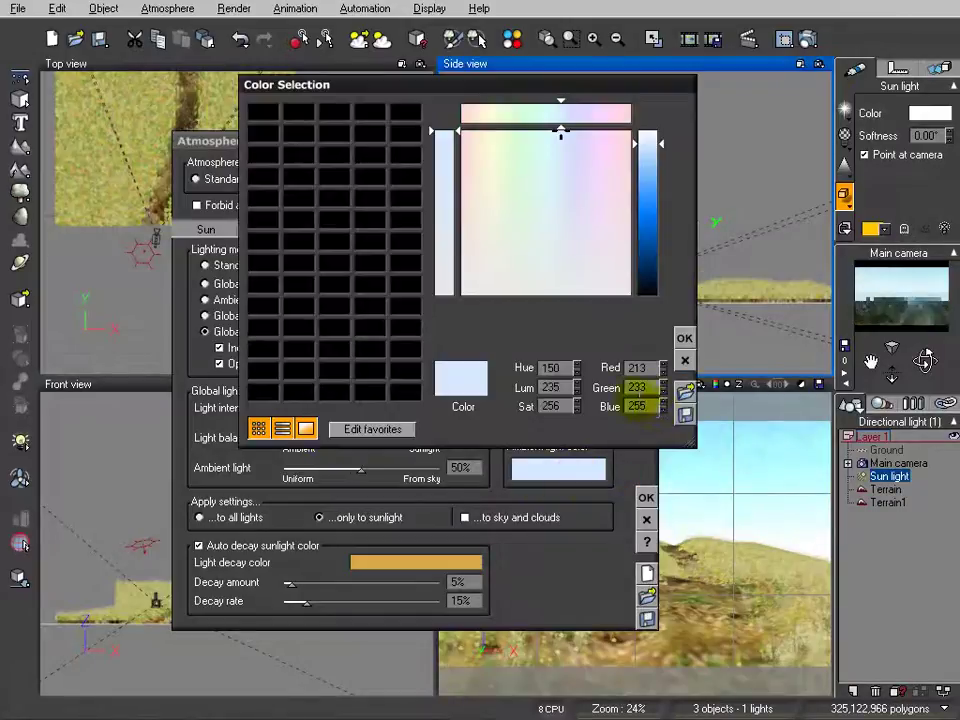
left_click(477, 160)
left_click(652, 161)
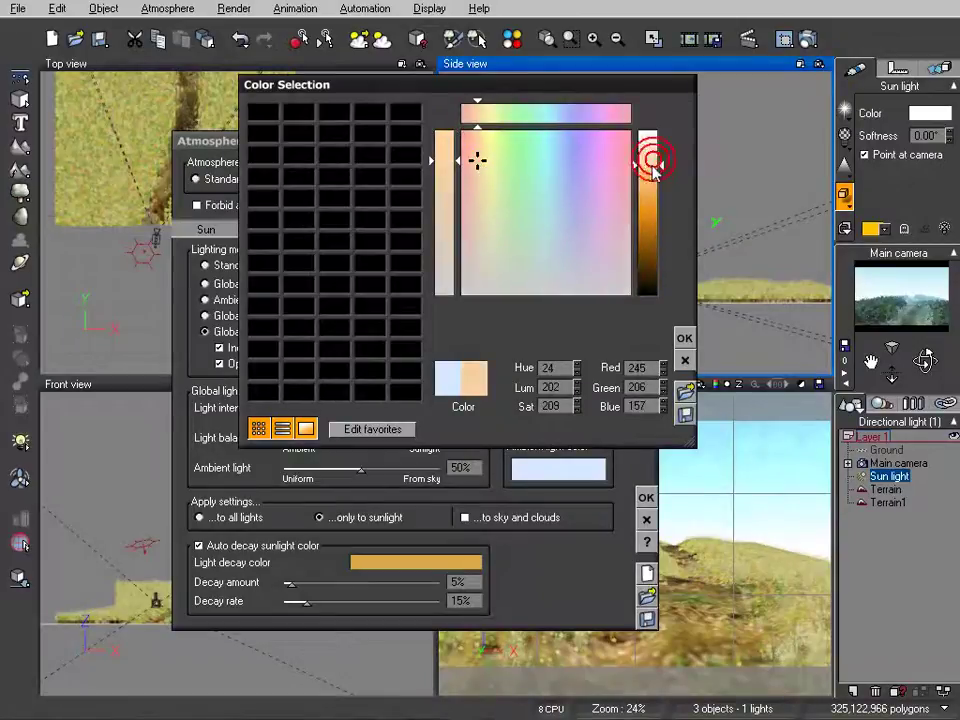
left_click(683, 341)
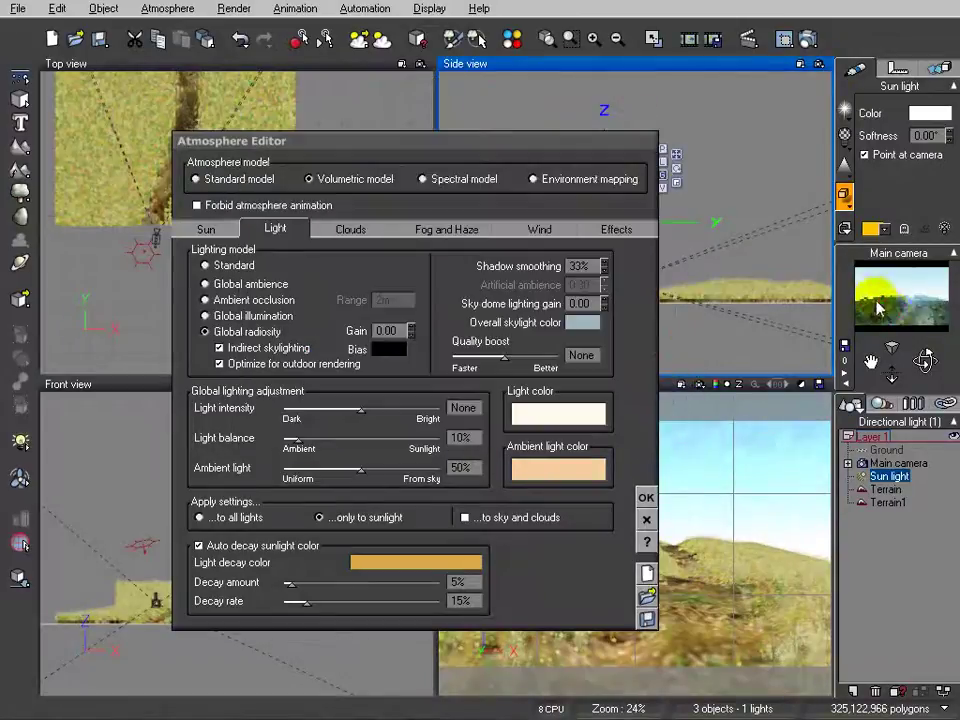
Change the overall skylight color to a pale beige, RGB 235, 226, 213
right_click(588, 326)
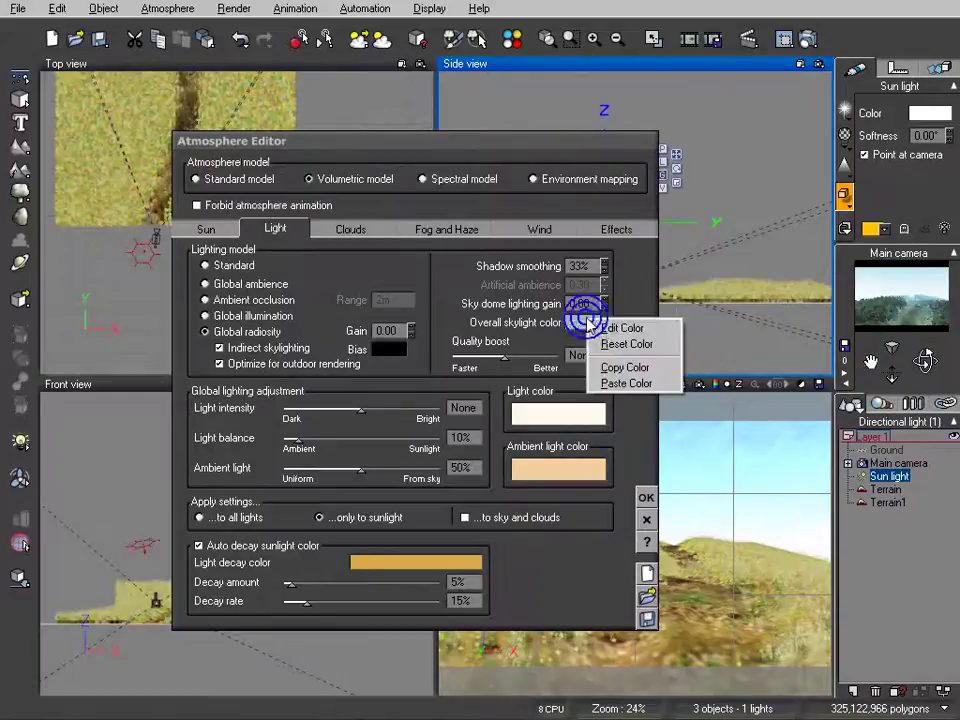
left_click(597, 327)
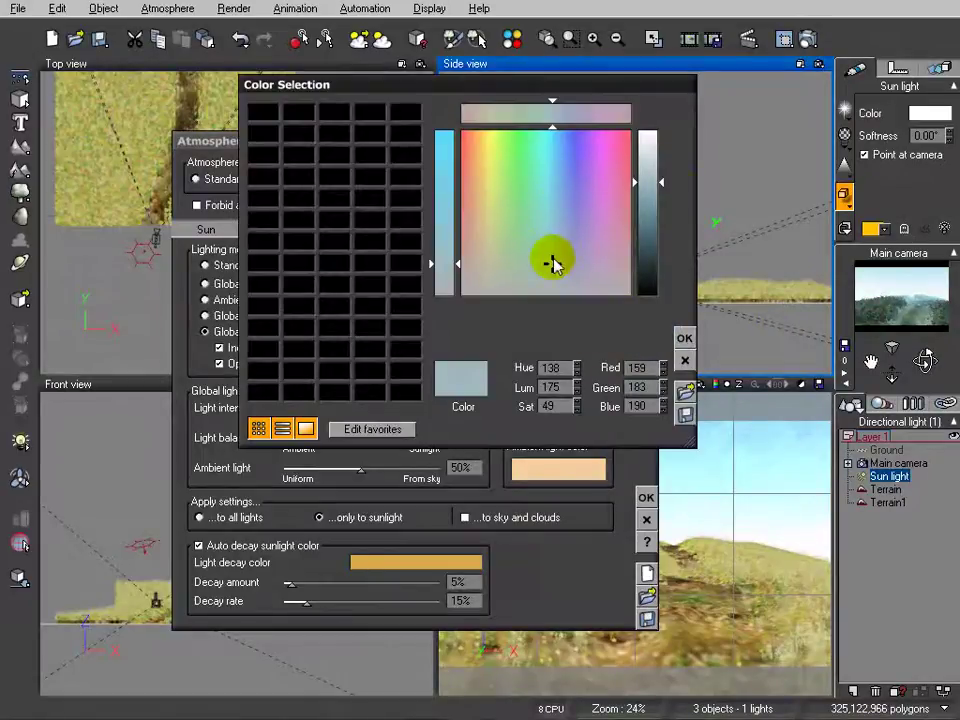
left_click_drag(555, 275, 478, 233)
left_click_drag(652, 168, 647, 141)
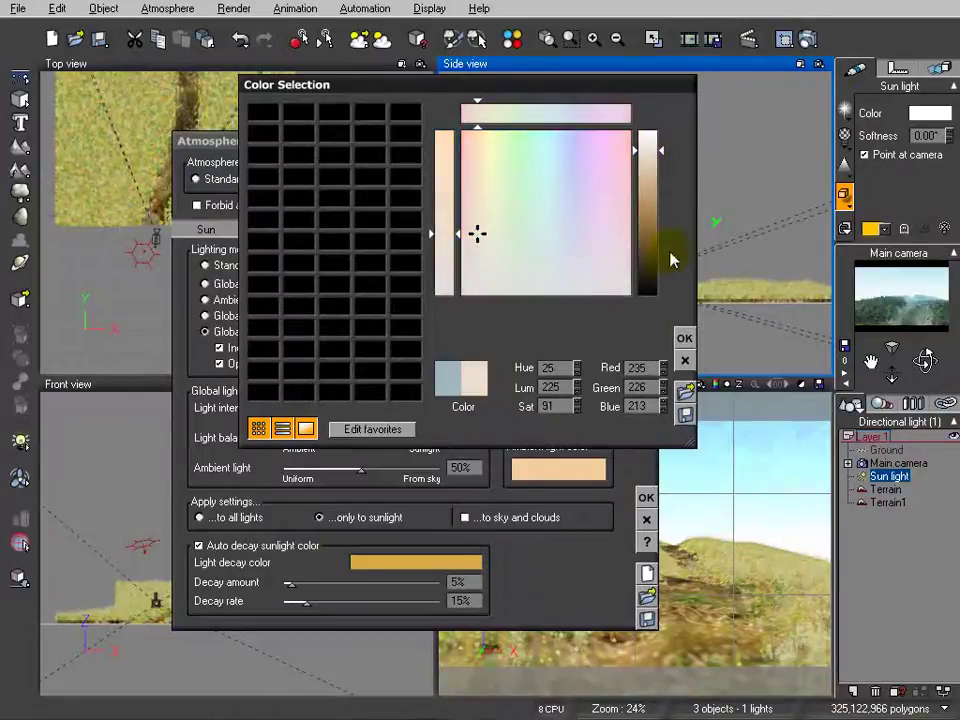
left_click(683, 338)
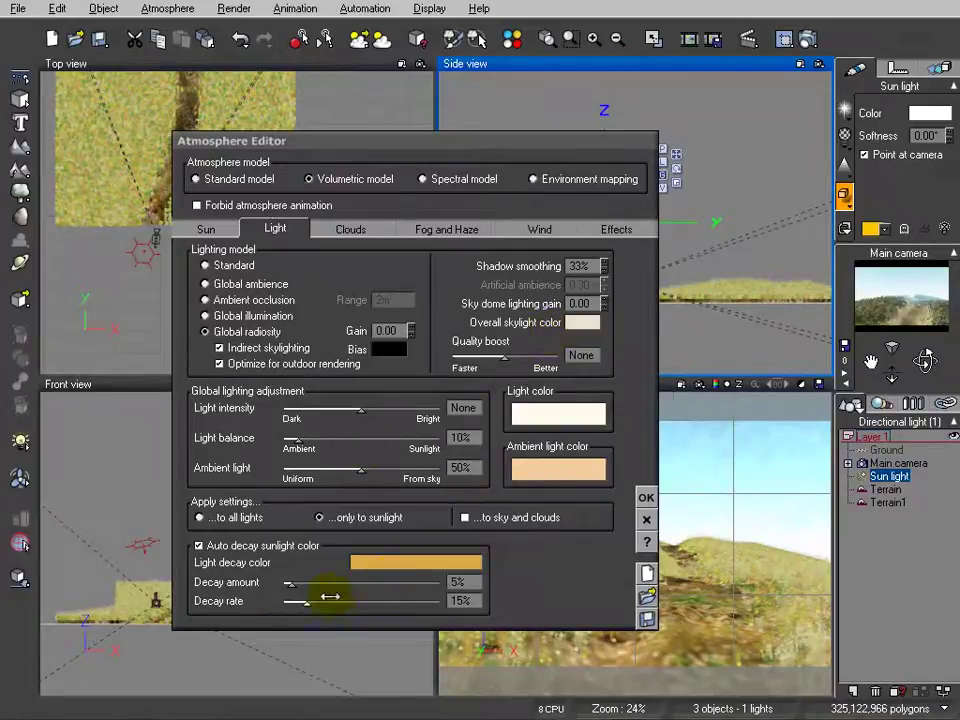
Set the sunlight color's decay amount to 21% and its decay rate to 75%
left_click_drag(342, 594, 347, 600)
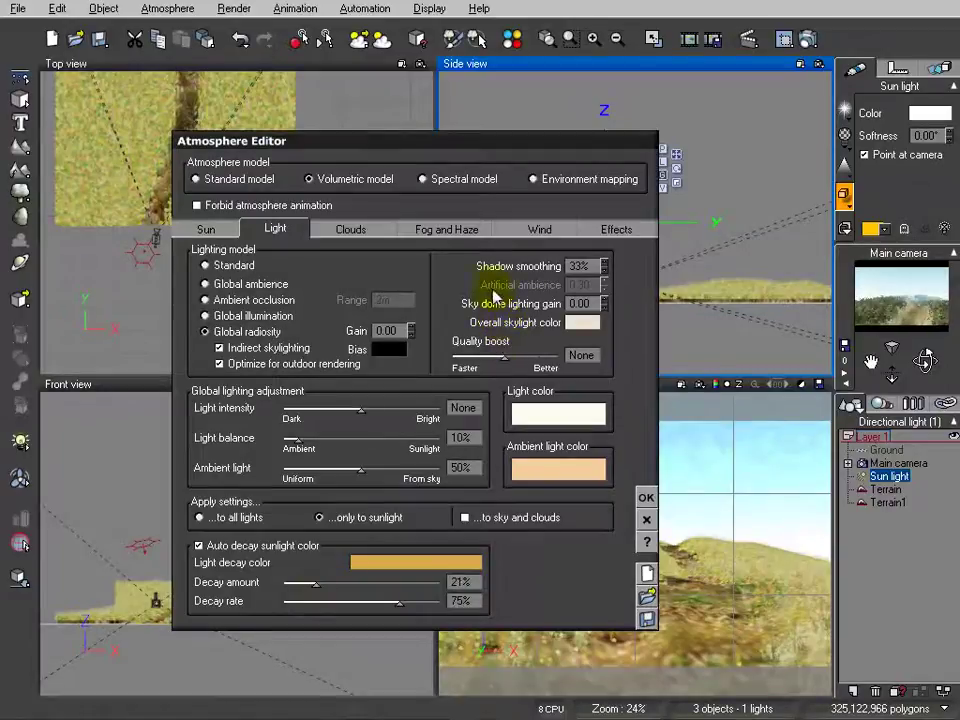
left_click(352, 229)
left_click(364, 272)
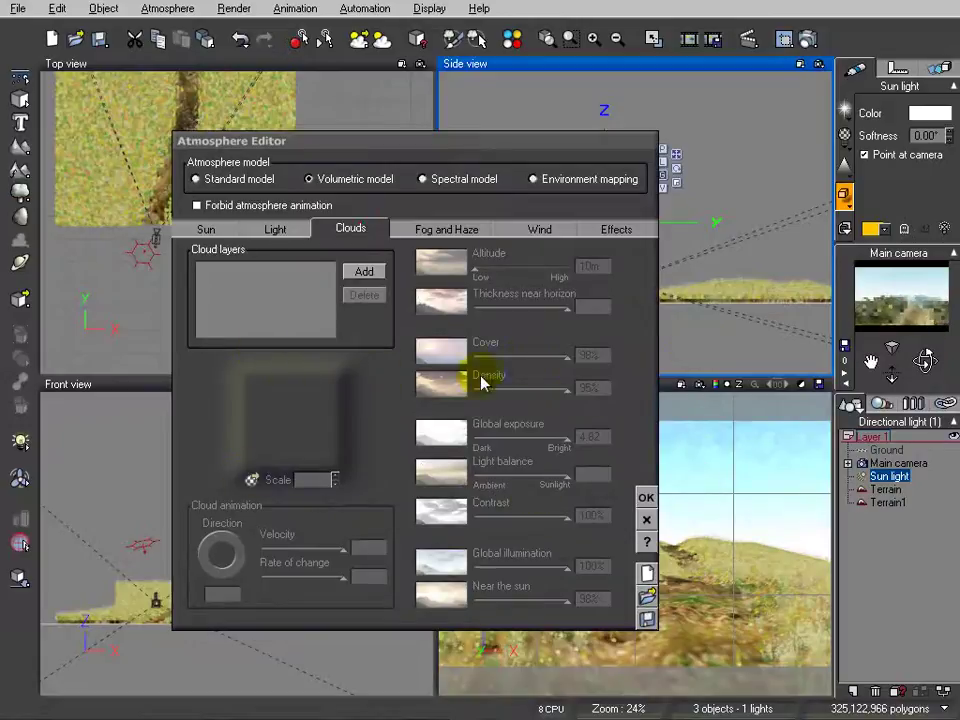
Set the atmosphere's fog density to 258 and the fog falloff to 33%
left_click(440, 232)
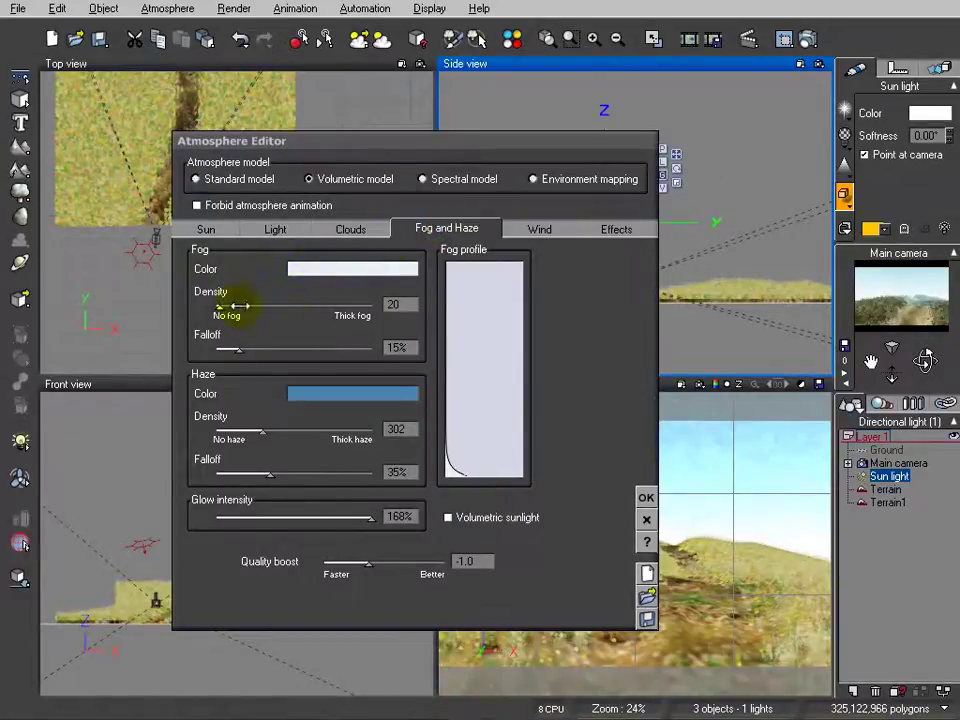
left_click_drag(220, 304, 224, 304)
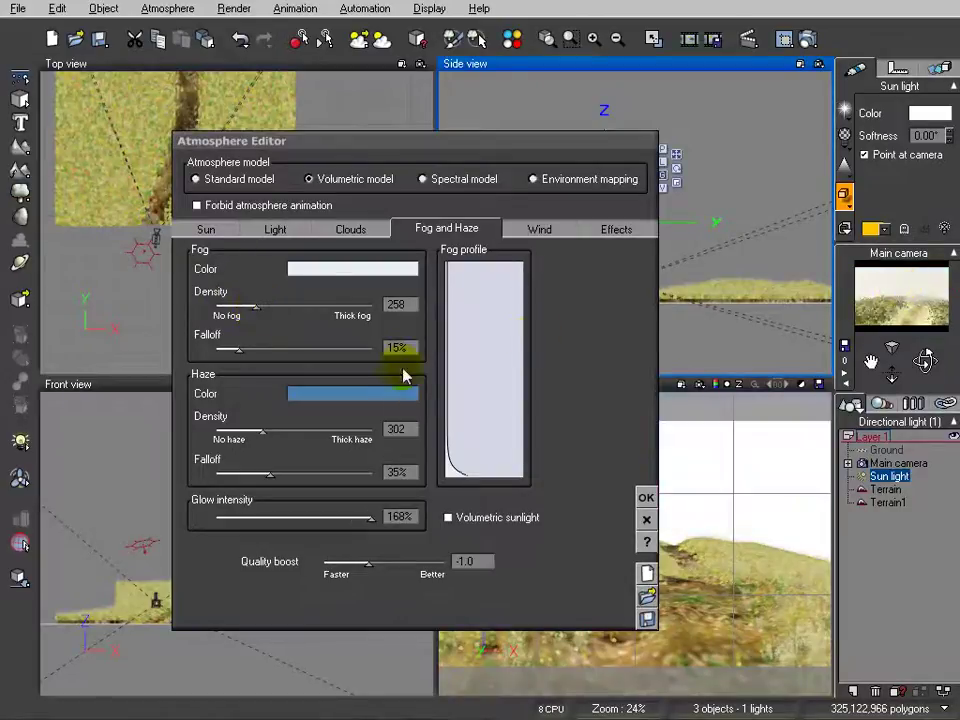
left_click_drag(268, 348, 280, 349)
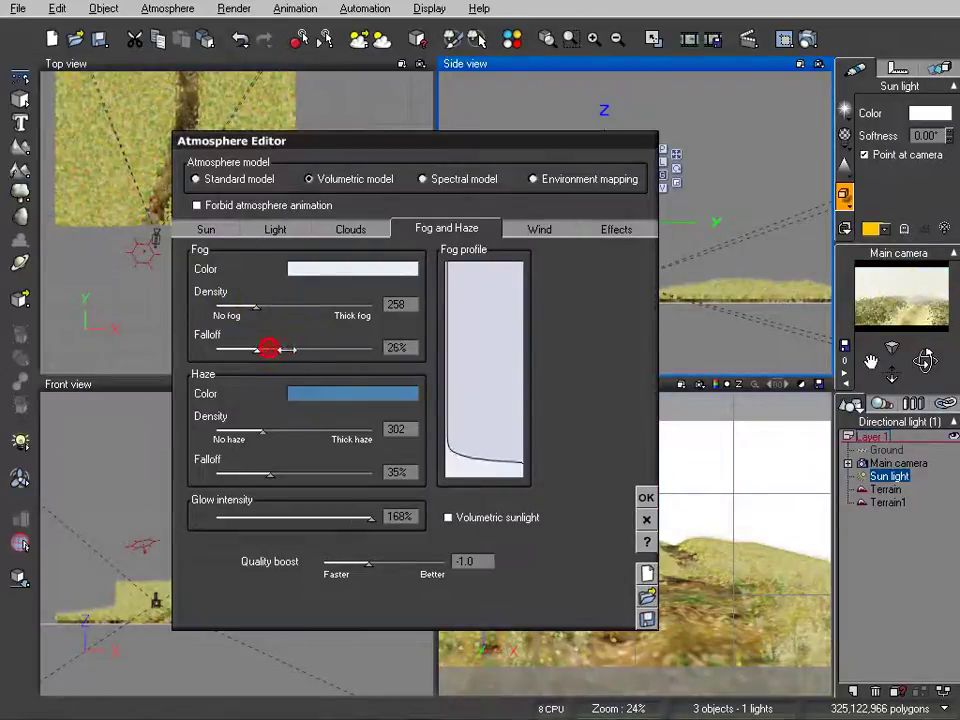
Change the haze color to a pale off-white, RGB 237, 236, 222
right_click(371, 396)
left_click(402, 401)
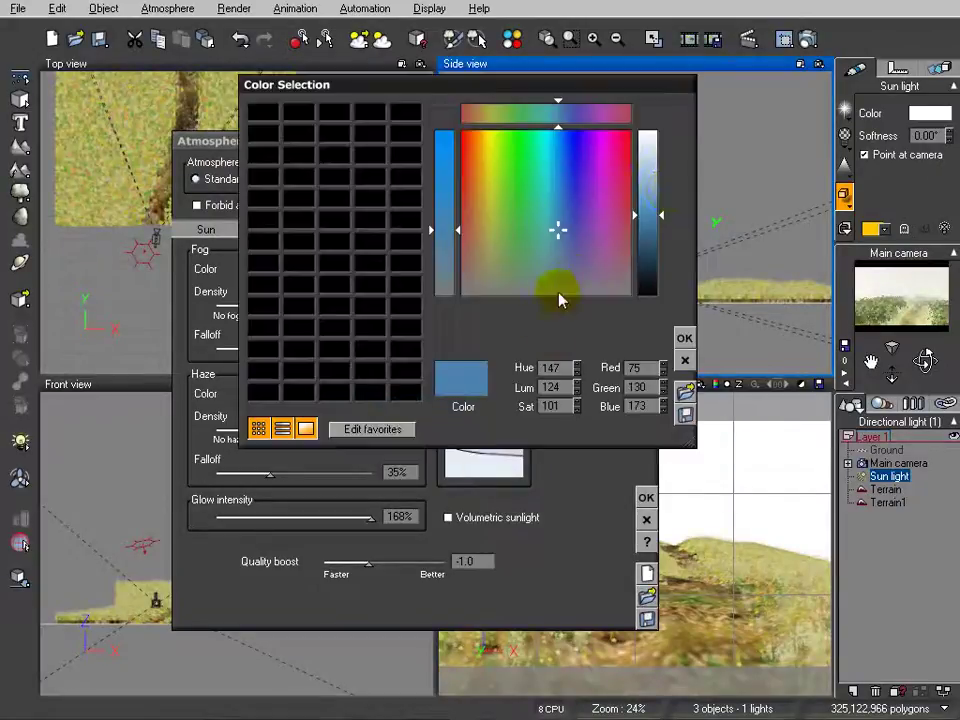
left_click_drag(648, 172, 648, 151)
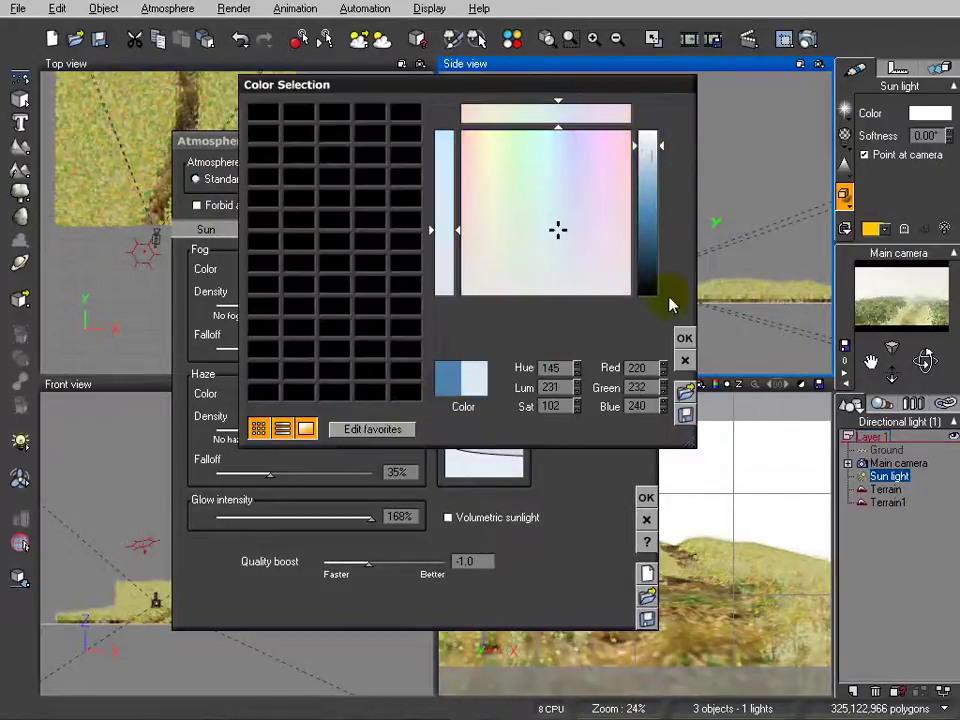
left_click_drag(557, 229, 489, 249)
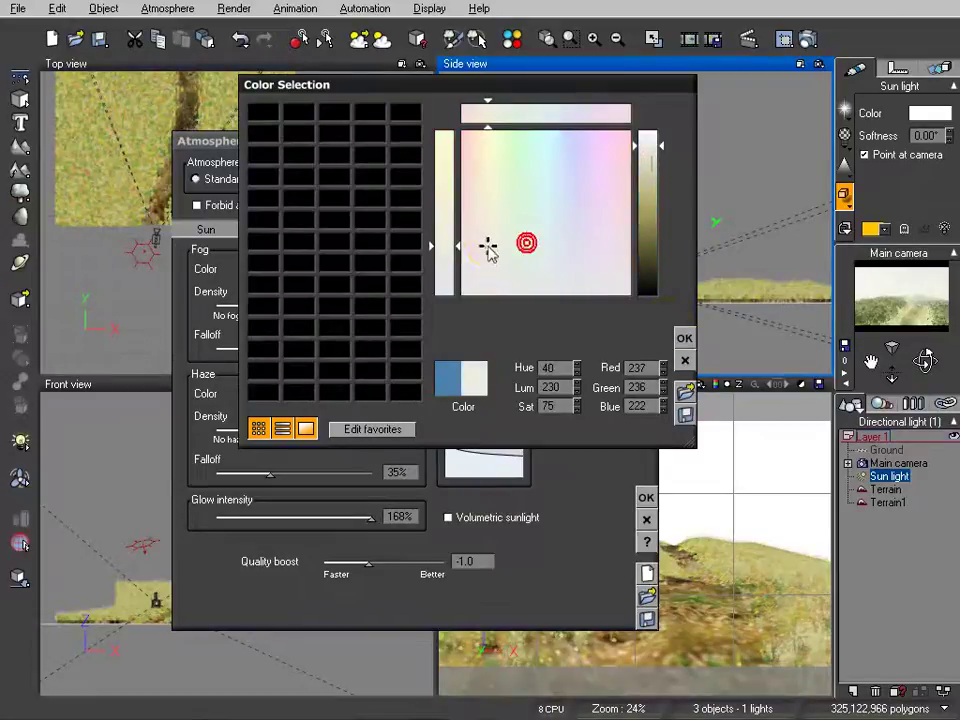
left_click(686, 337)
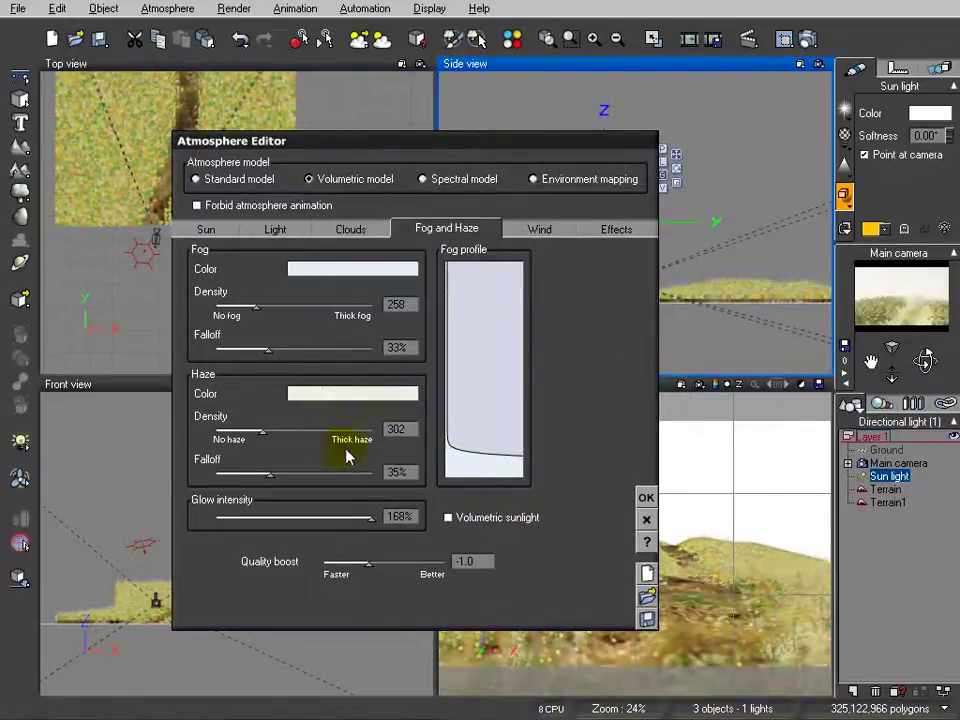
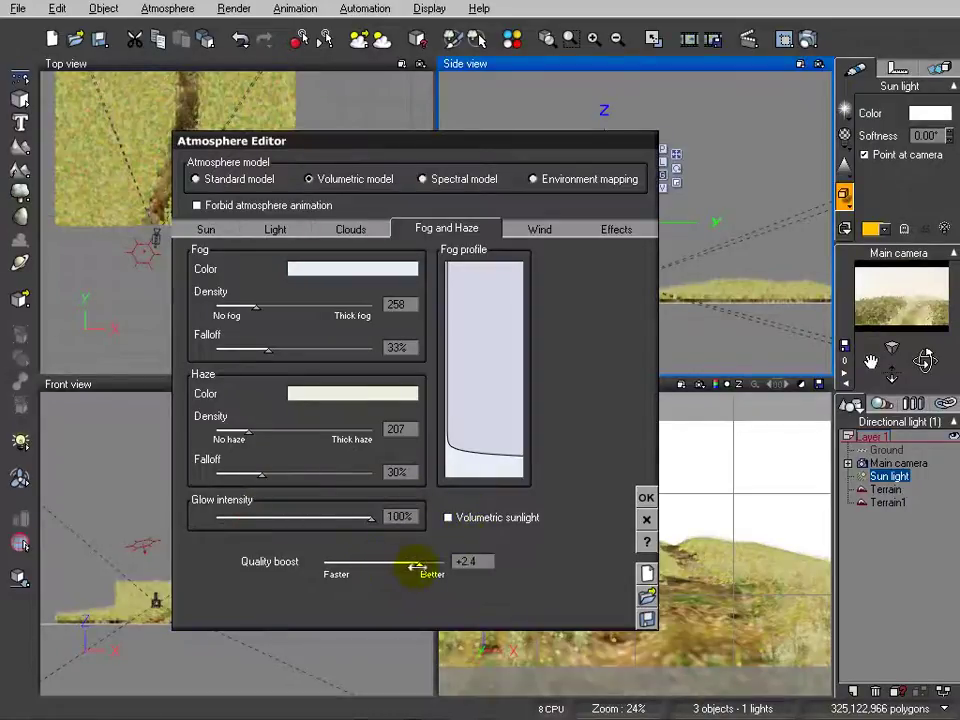
Toggle the breeze in the atmosphere's wind settings, apply the atmosphere changes, and test-render the scene
left_click(538, 230)
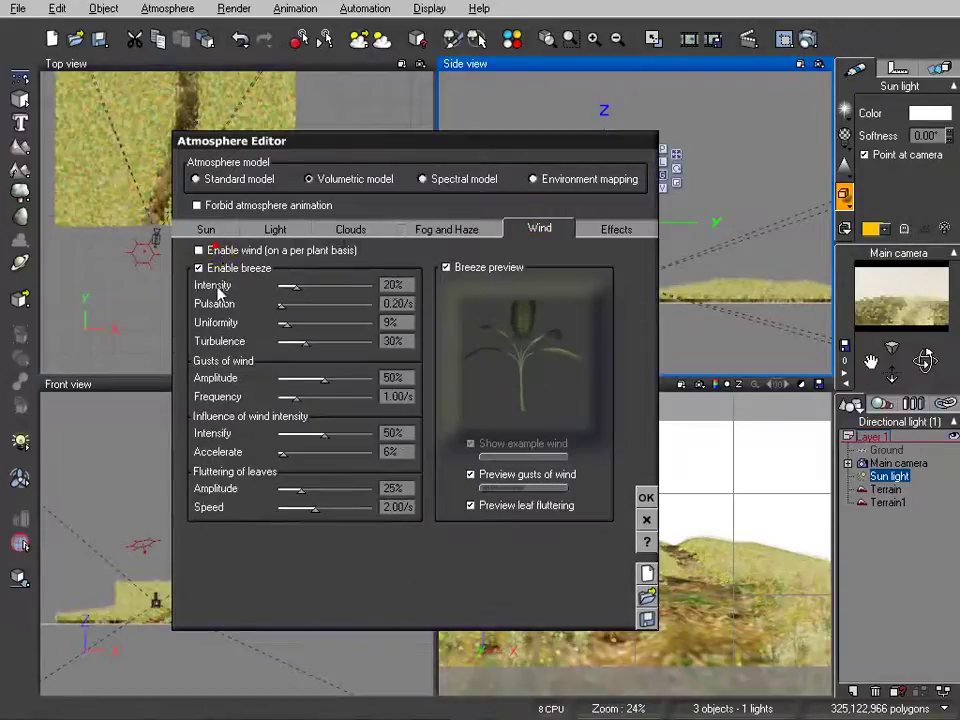
left_click(215, 268)
left_click(646, 497)
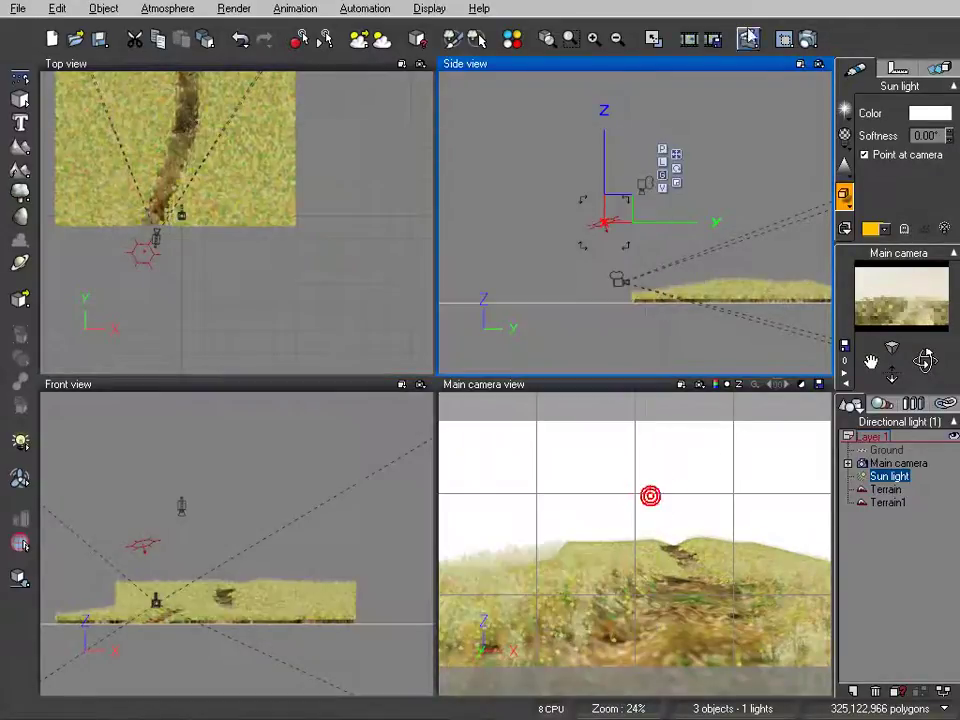
left_click(809, 39)
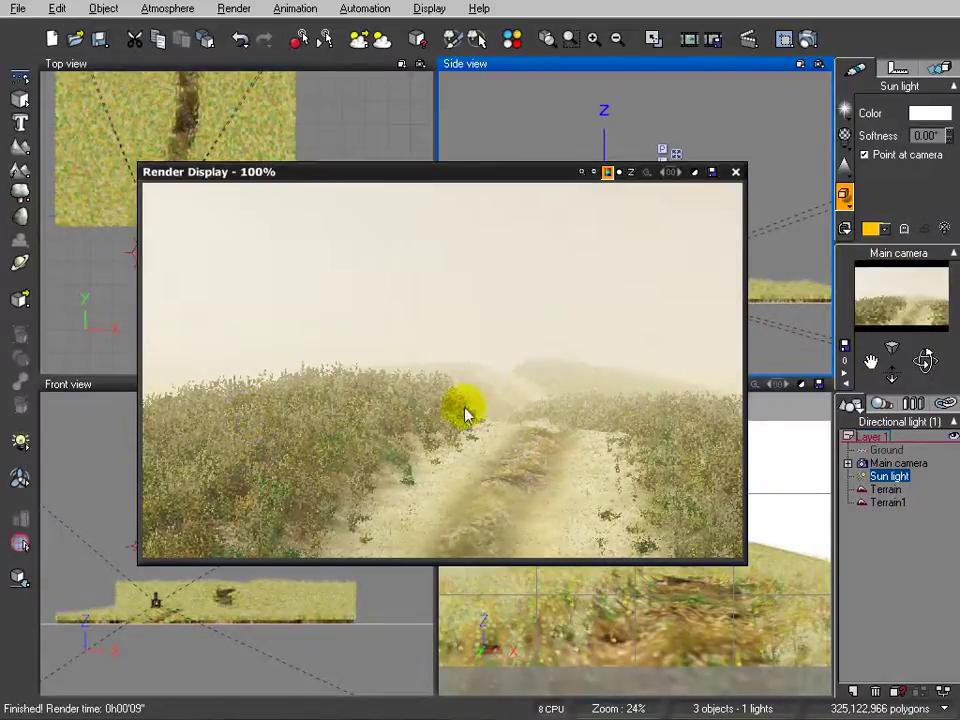
left_click(735, 173)
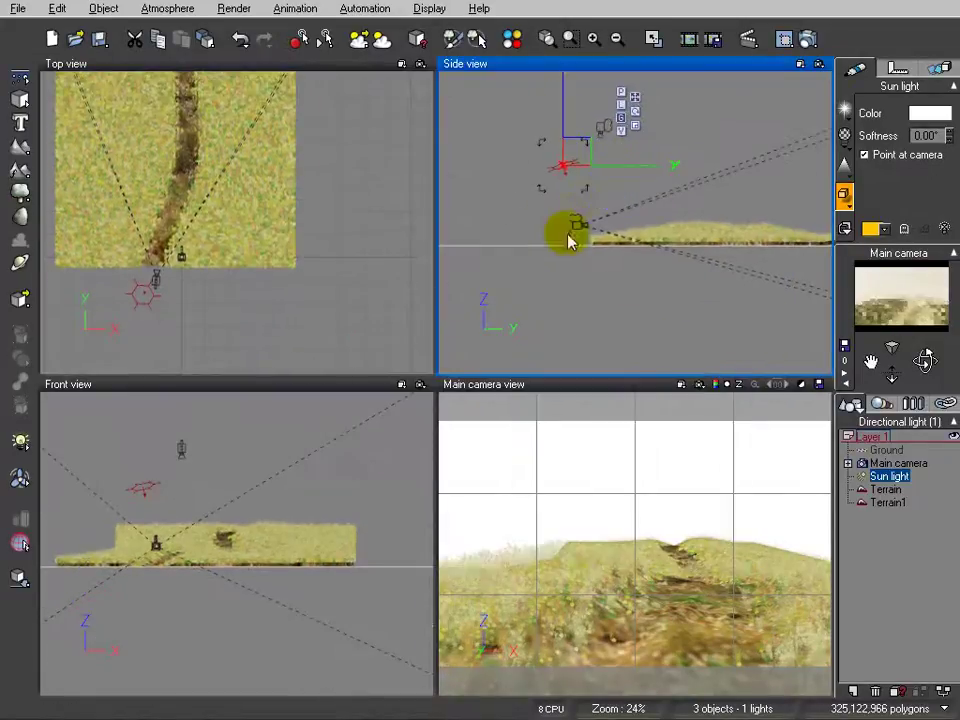
Move the main camera slightly back and up to a height of about 9.41 m, and tilt it upward to lower the horizon
left_click(898, 463)
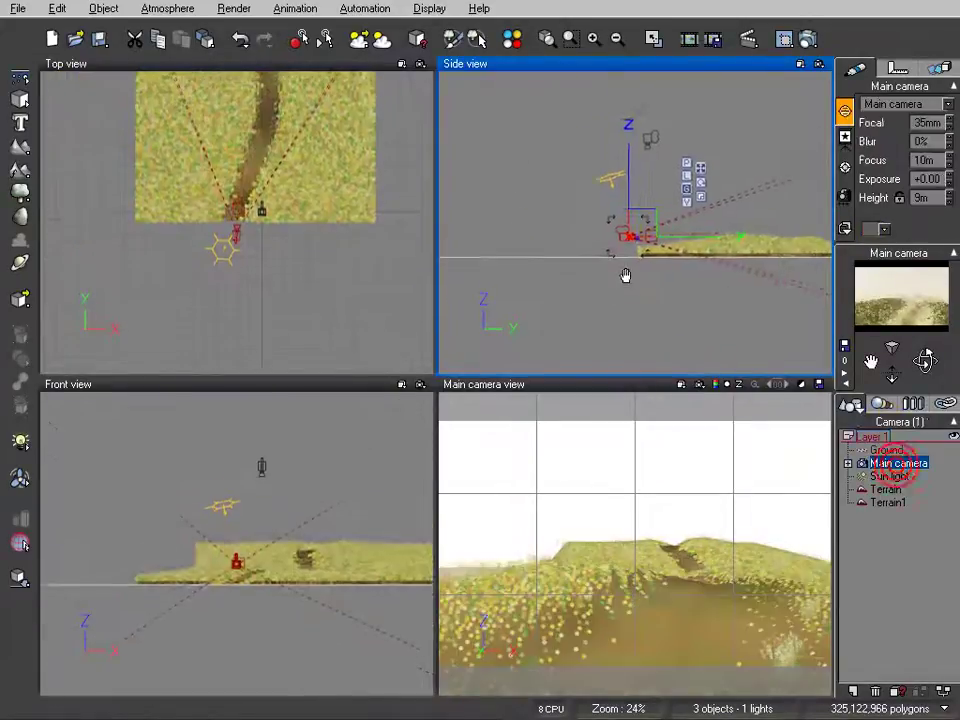
left_click_drag(628, 243, 623, 243)
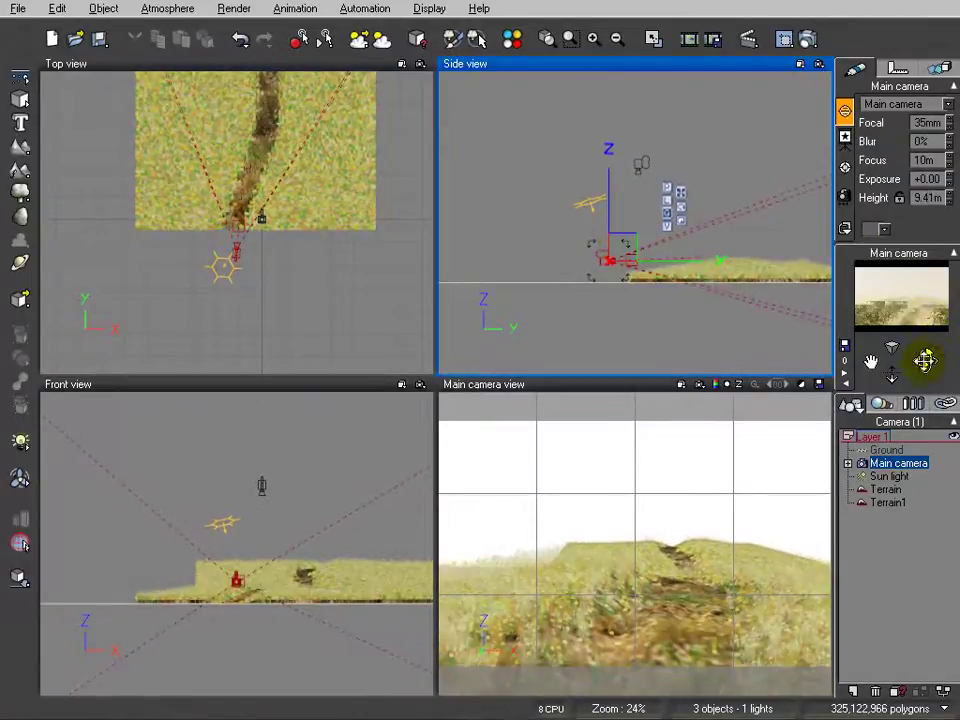
left_click_drag(924, 362, 926, 360)
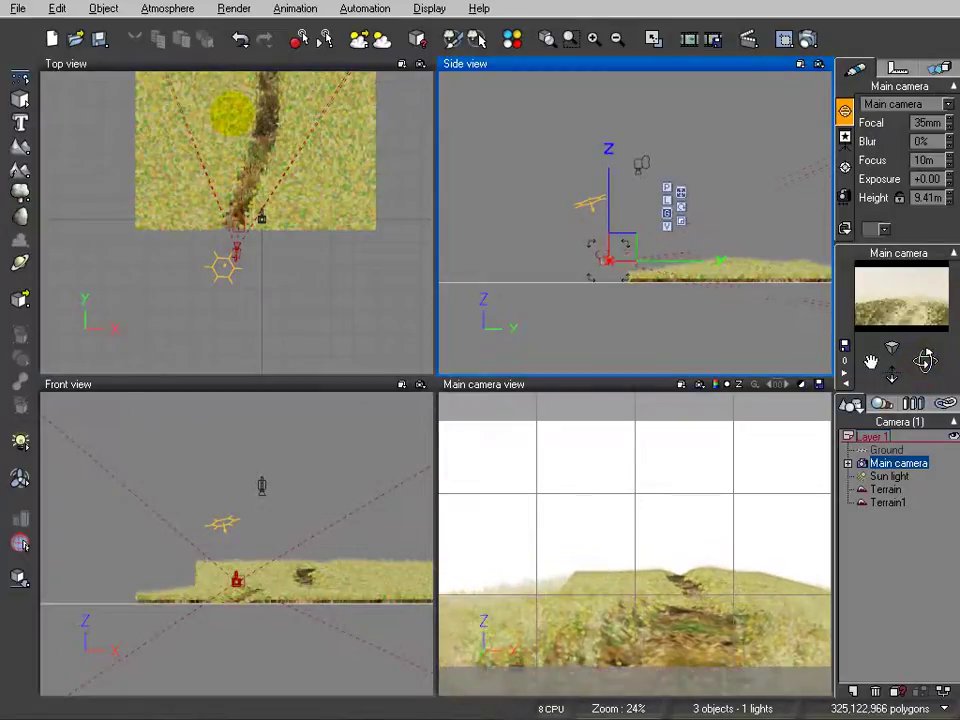
Add a Large European Ash tree from the Trees plant collection
right_click_drag(348, 187, 313, 293)
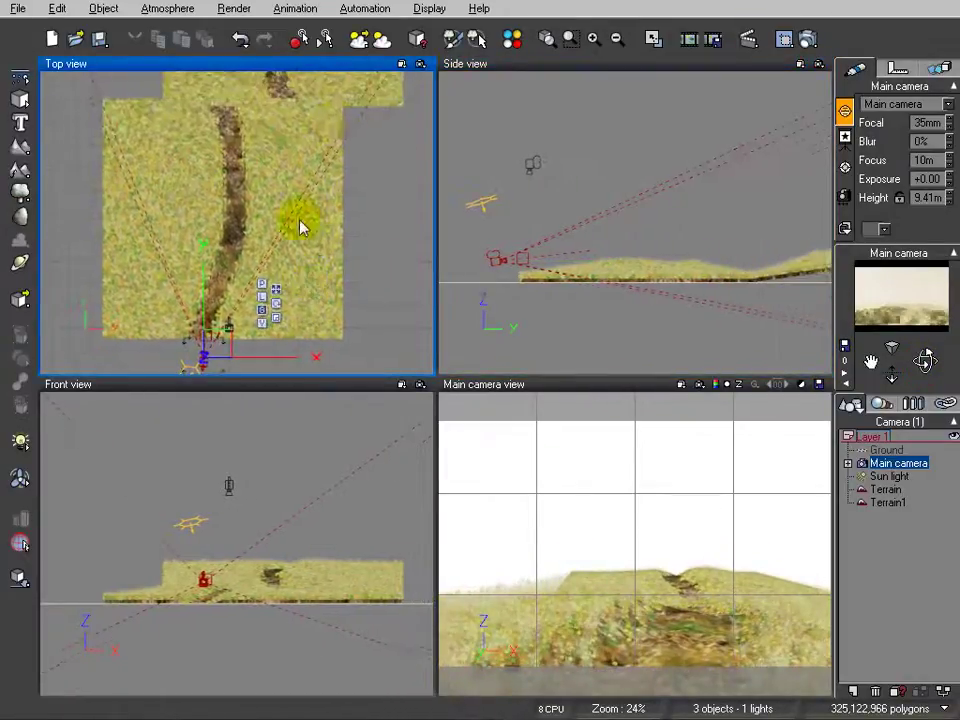
right_click_drag(273, 115, 253, 161)
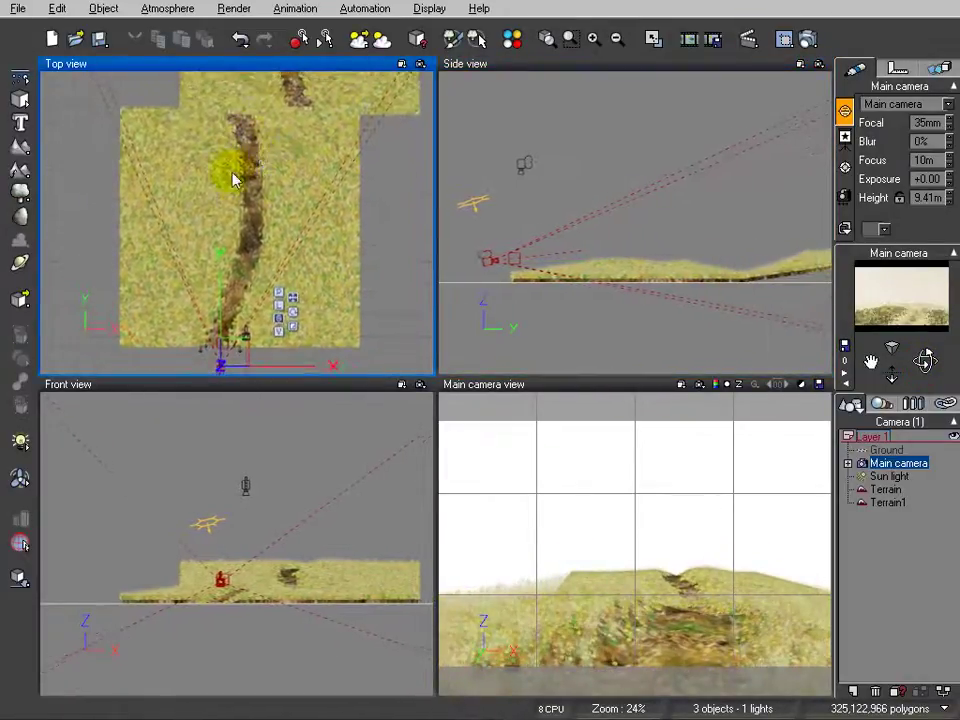
left_click(22, 194)
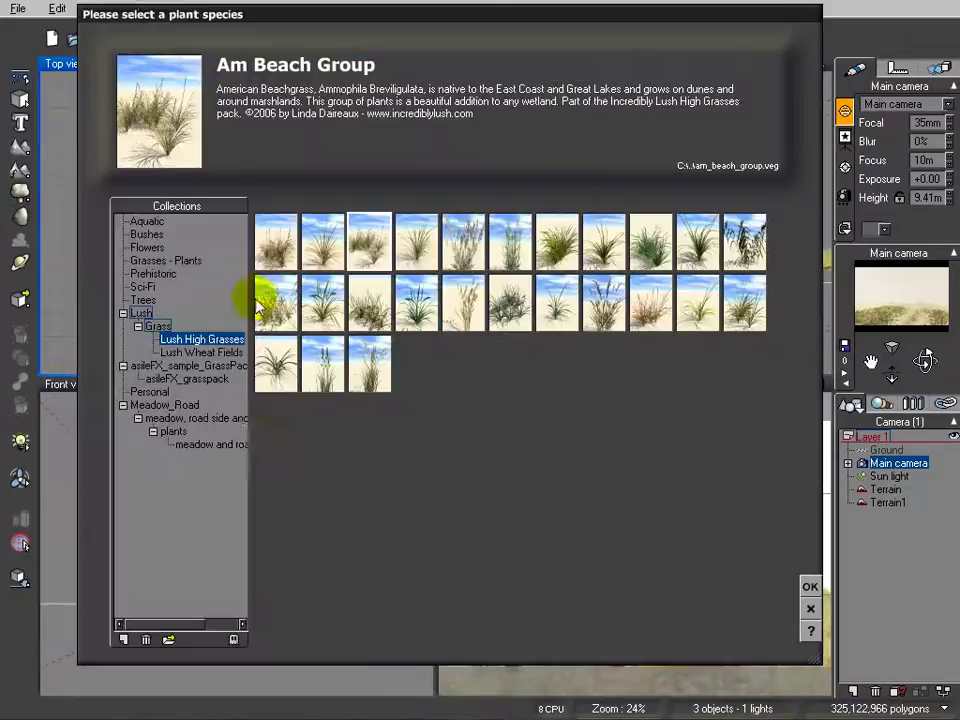
left_click(143, 300)
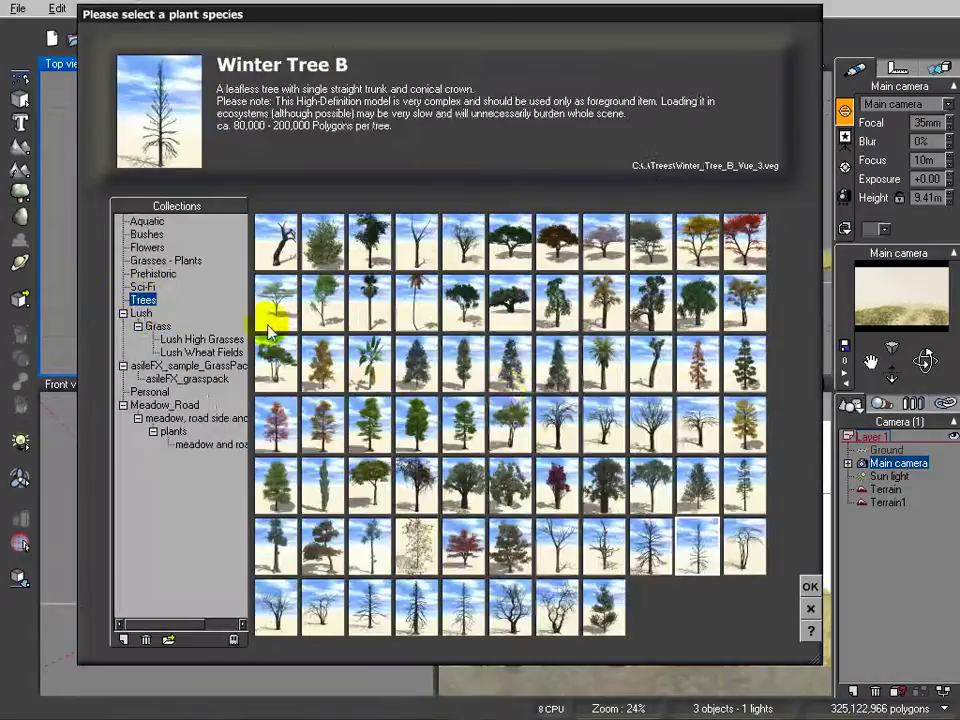
left_click(278, 425)
left_click(809, 586)
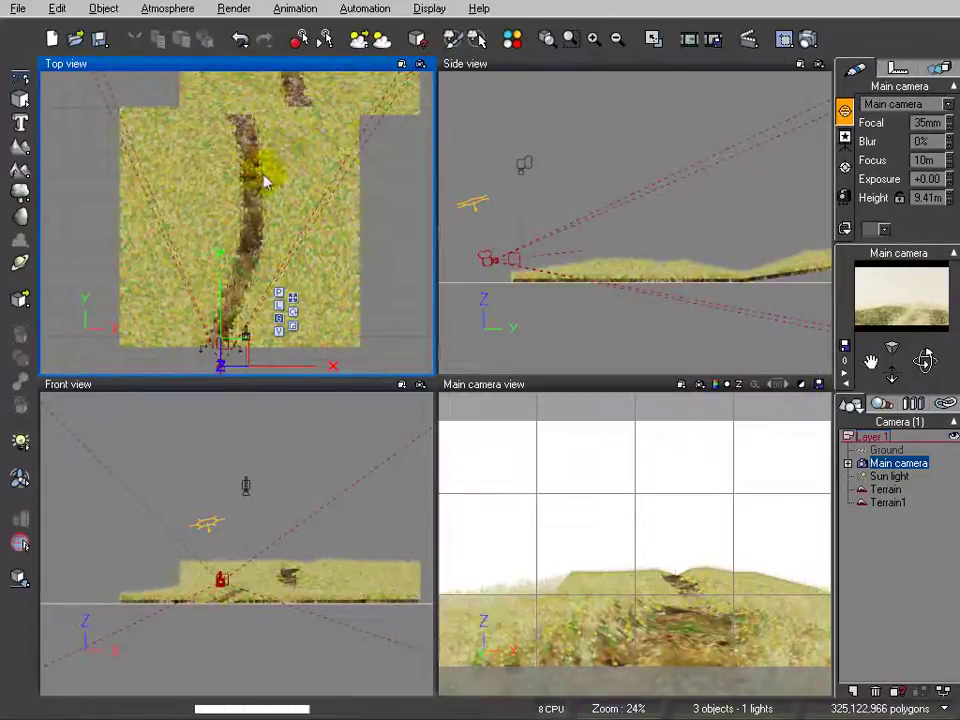
left_click(238, 218)
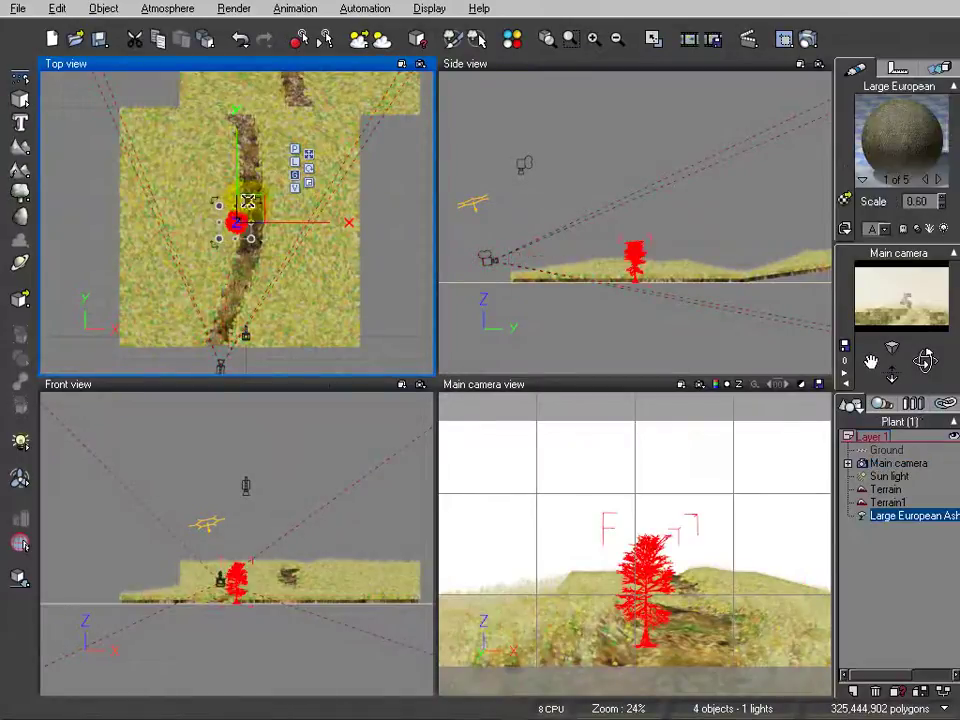
Place the ash tree on the terrain left of the road near the camera, and test-render the scene
left_click_drag(245, 200, 211, 266)
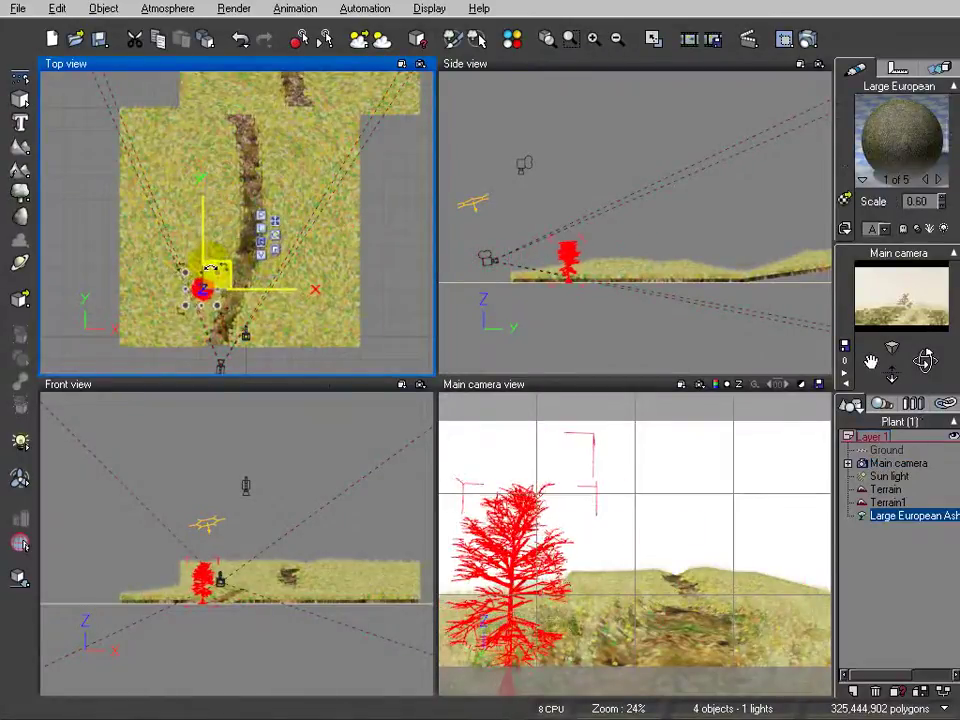
right_click_drag(614, 242, 611, 263)
mouse_move(585, 287)
left_mouse_down()
mouse_move(587, 270)
mouse_move(585, 284)
left_mouse_up()
right_click_drag(300, 306, 318, 236)
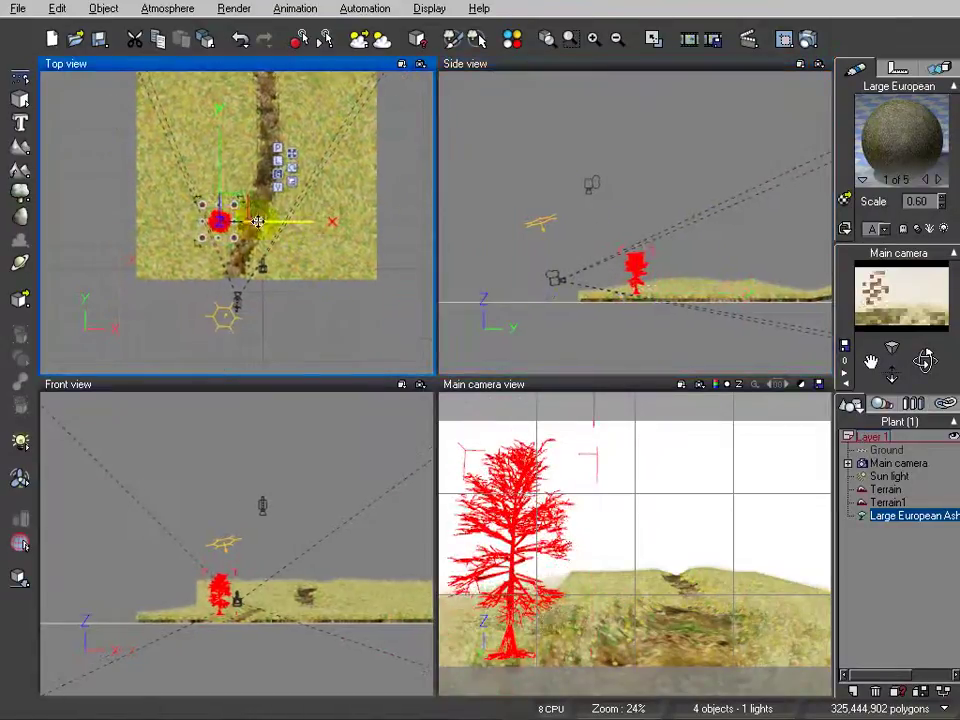
left_click_drag(232, 213, 221, 214)
left_click(812, 37)
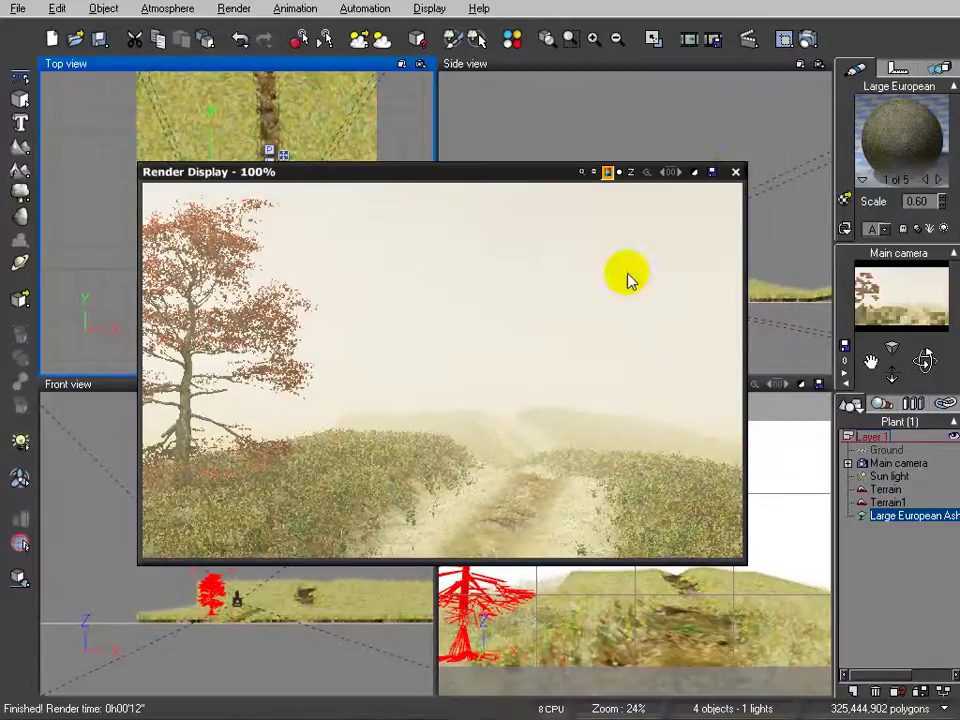
left_click(735, 172)
Add an Autumn White Birch left of the road near the seam between the terrains, and raise it onto the ground
scroll(356, 306, "up", 3)
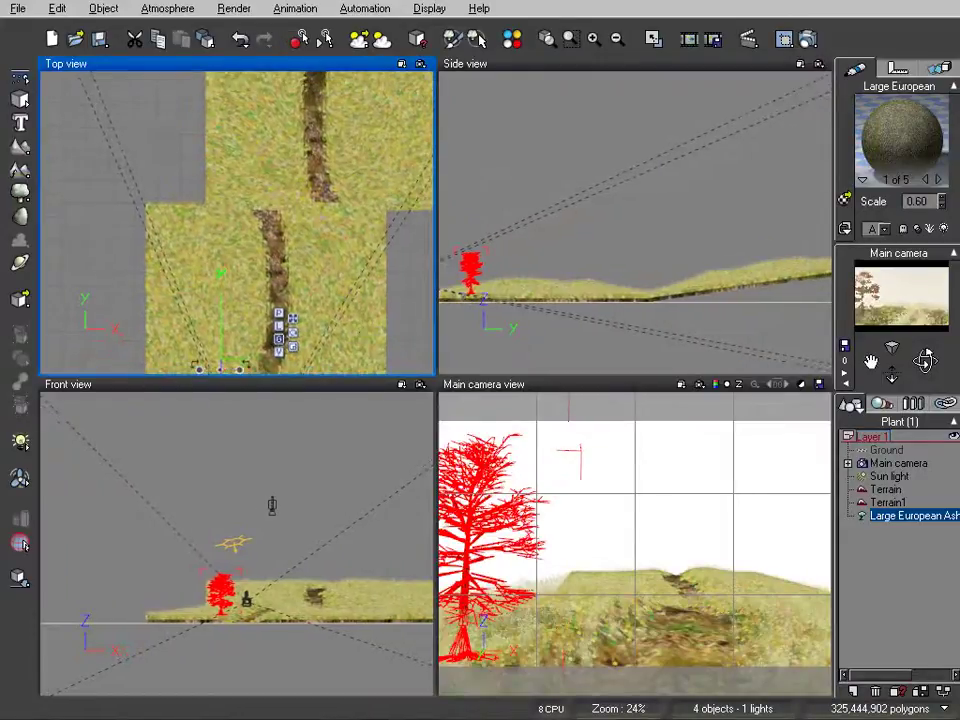
left_click(24, 198)
left_click(313, 371)
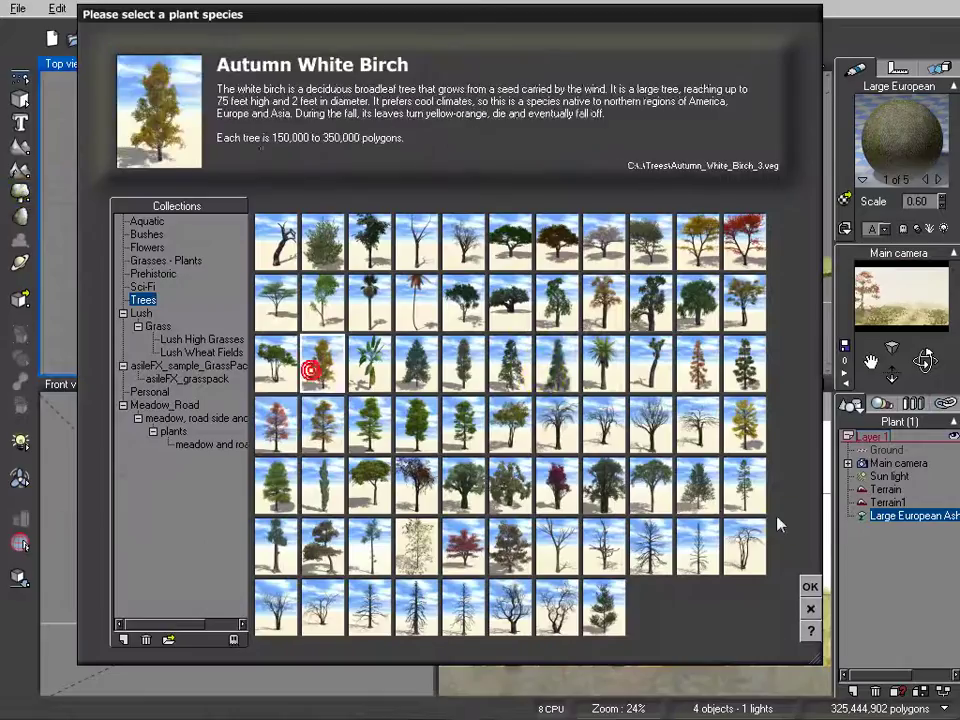
left_click(808, 584)
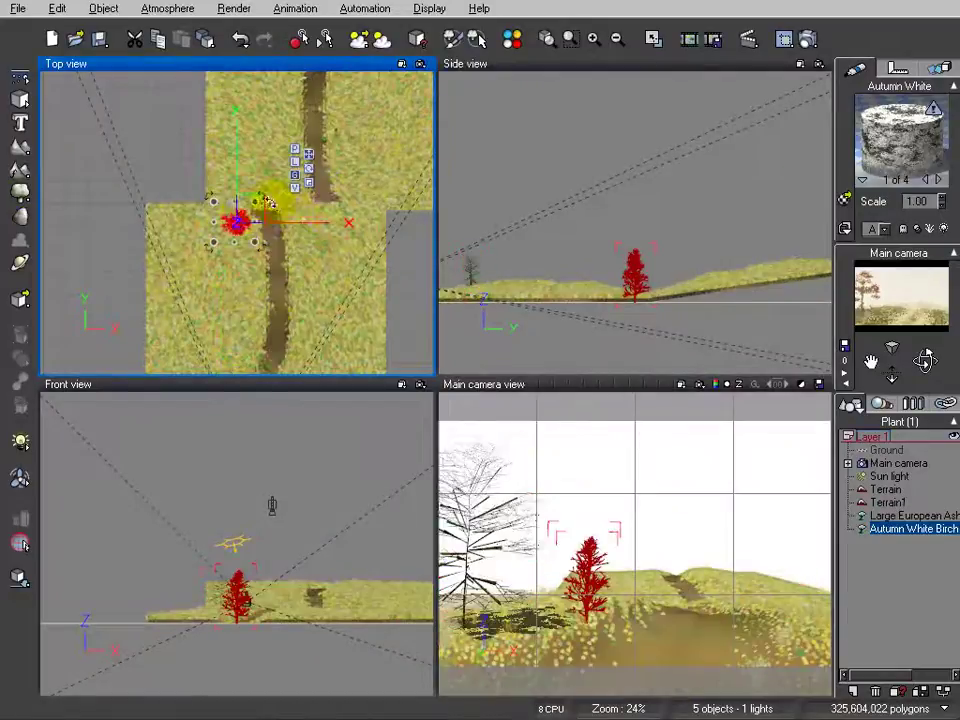
left_click_drag(245, 212, 227, 195)
left_click(630, 193)
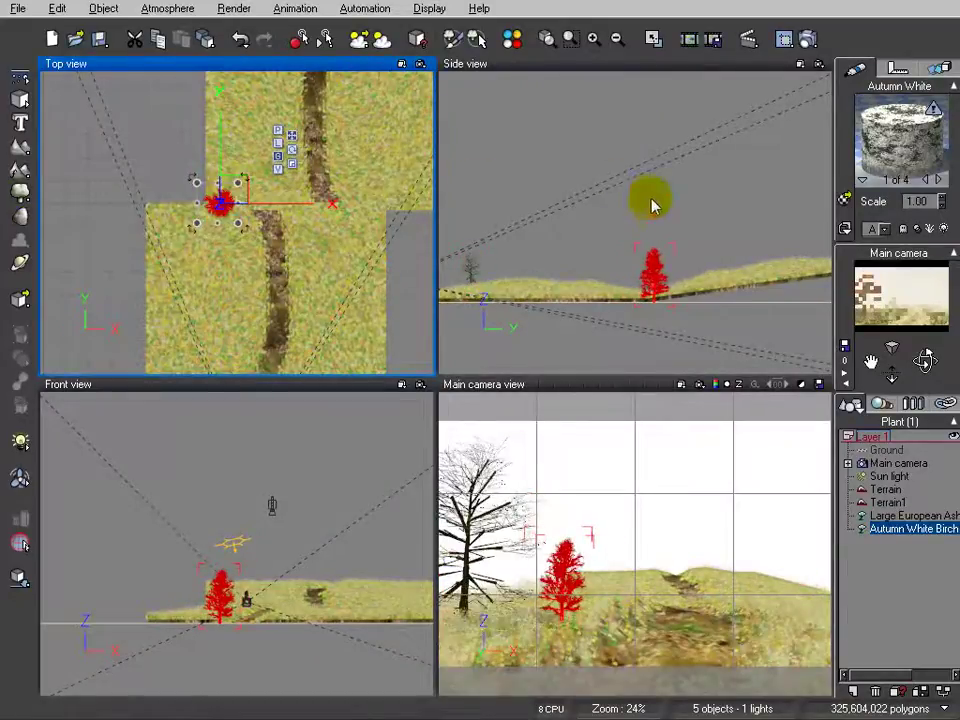
left_click(655, 265)
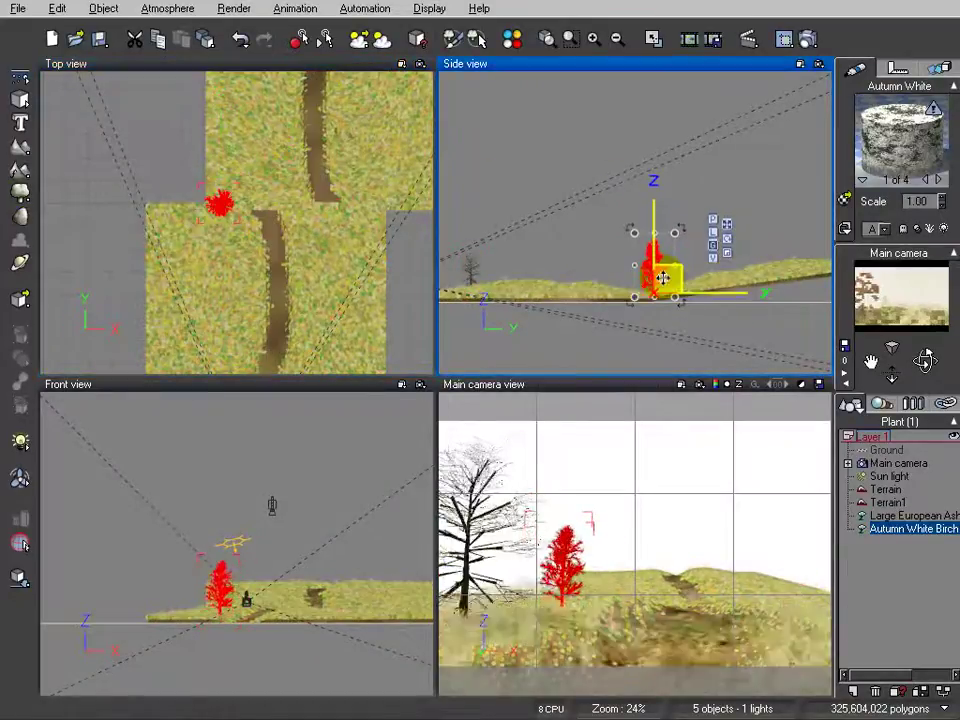
Add a second Autumn White Birch on the right side of the road, opposite the first birch
key("alt+d")
left_click(246, 221)
left_click_drag(247, 211, 370, 200)
Add a third Autumn White Birch just left of the first one and raise it onto the terrain
left_click(21, 193)
left_click_drag(247, 213, 205, 210)
left_click(645, 287)
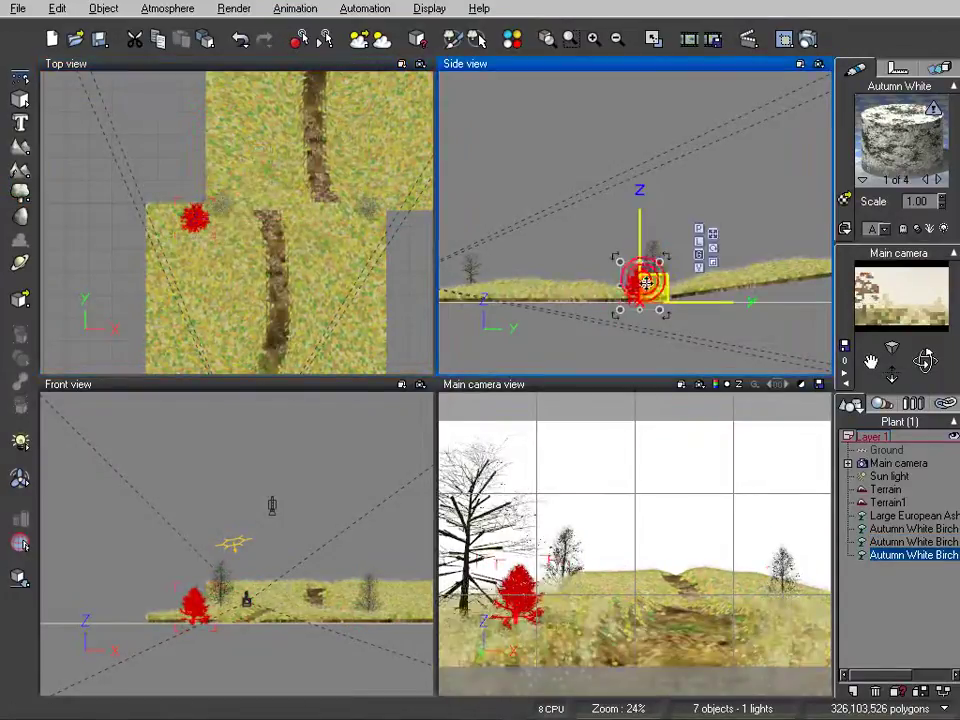
Enlarge the third birch and shift it toward the front terrain's left edge
left_click_drag(663, 257, 676, 231)
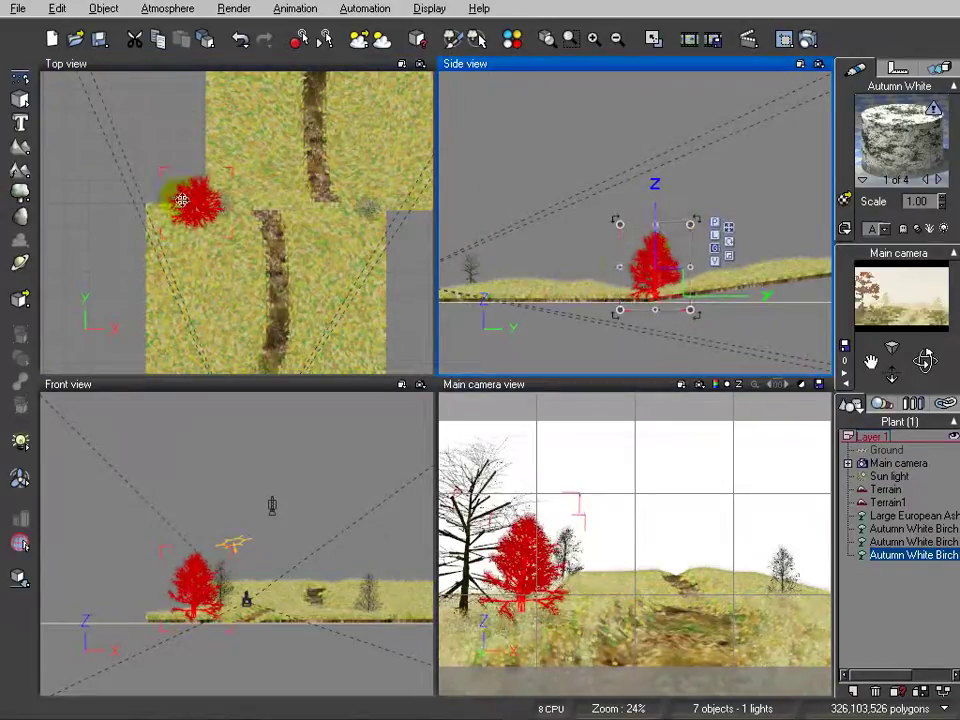
left_click(197, 197)
left_click_drag(197, 197, 192, 202)
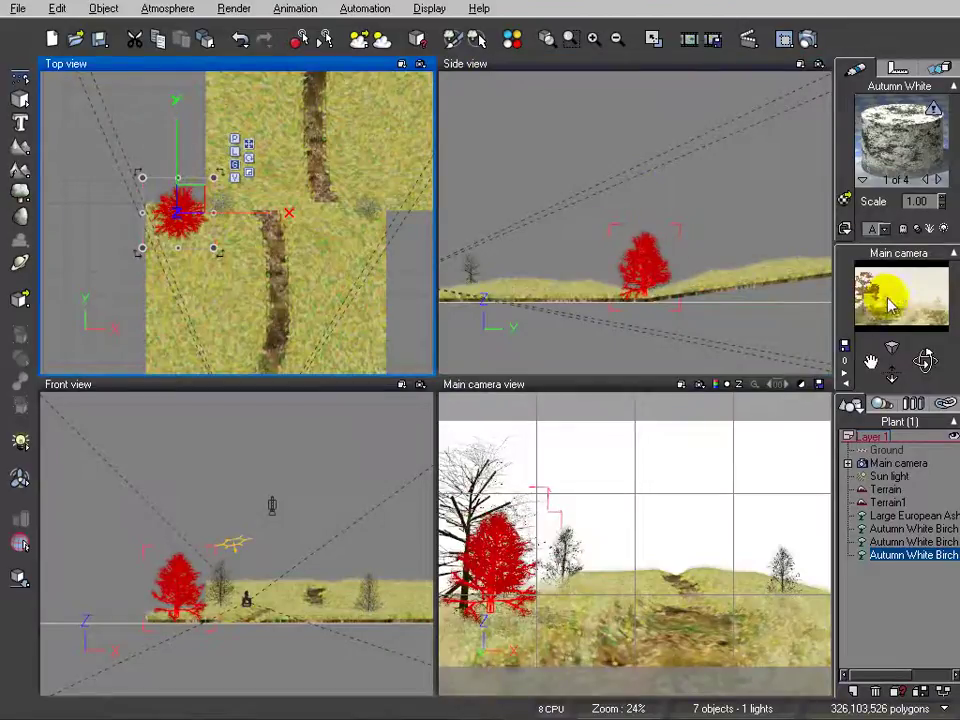
left_click_drag(892, 305, 914, 305)
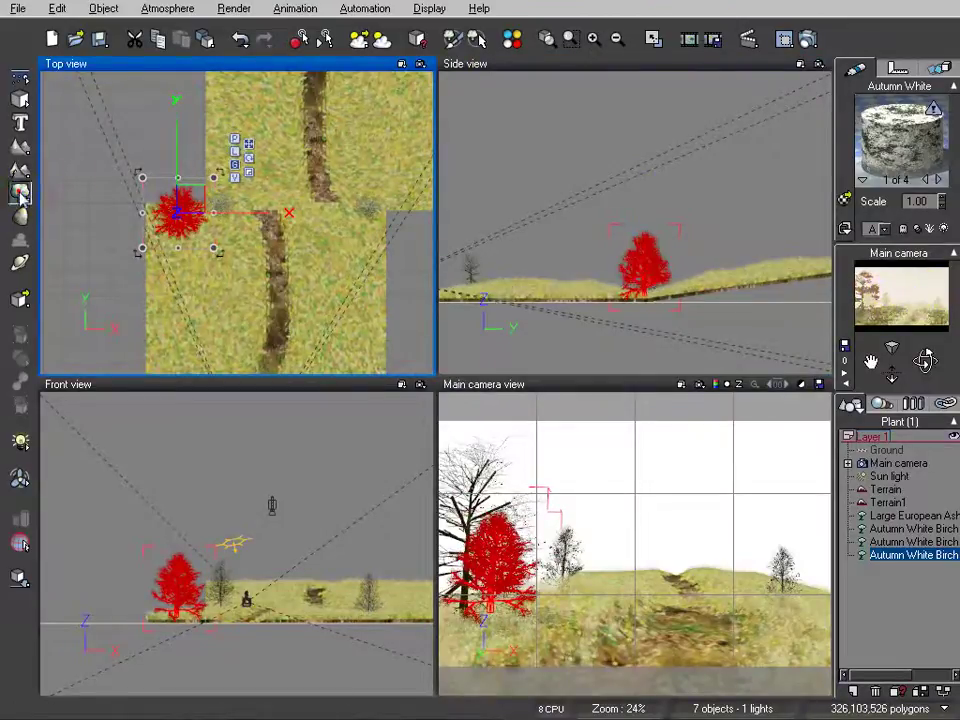
Place the new Autumn White Birch at the back terrain's left edge and raise it onto the slope
left_click_drag(259, 198, 214, 129)
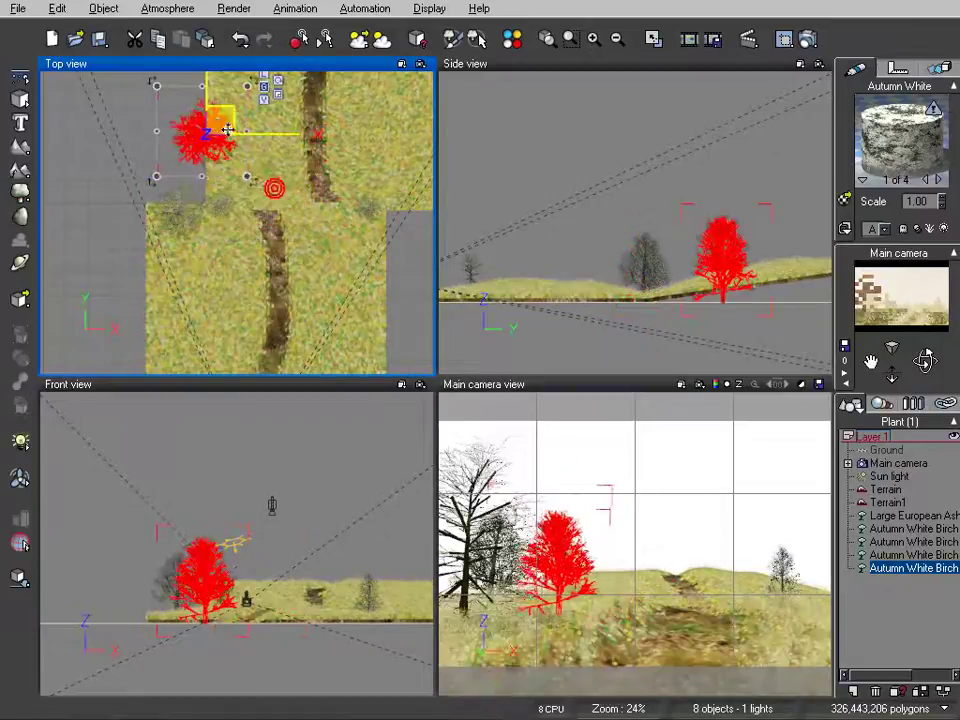
left_click(737, 240)
left_click_drag(730, 288, 733, 274)
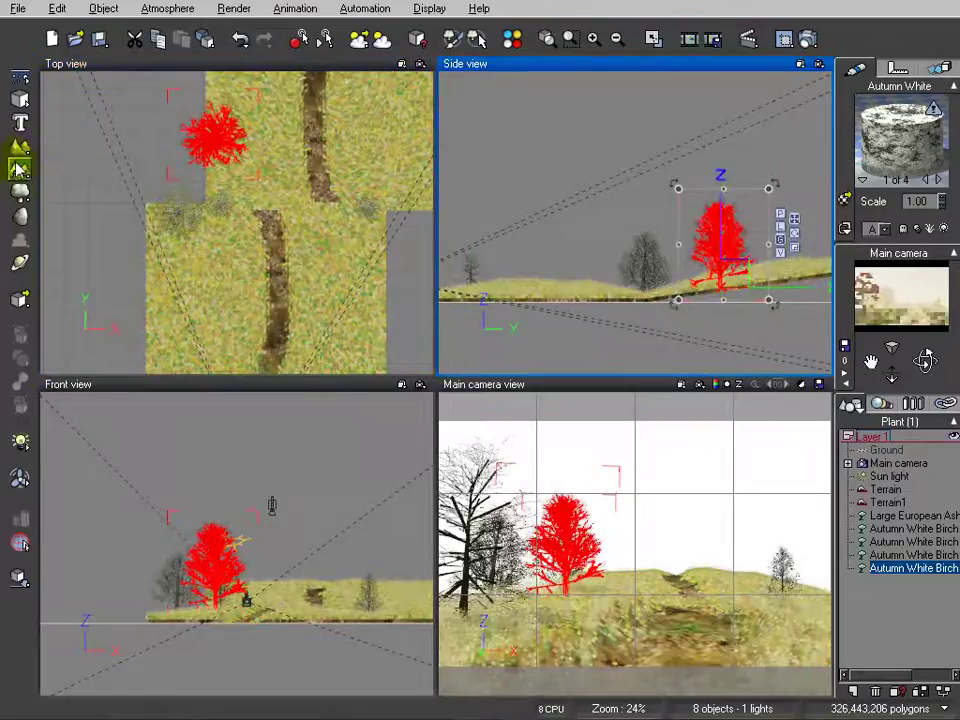
Add a Large European Ash - Summer Lushy Dark Green right of the road beside the existing birch, and test-render the scene
left_click(30, 198)
left_click(416, 424)
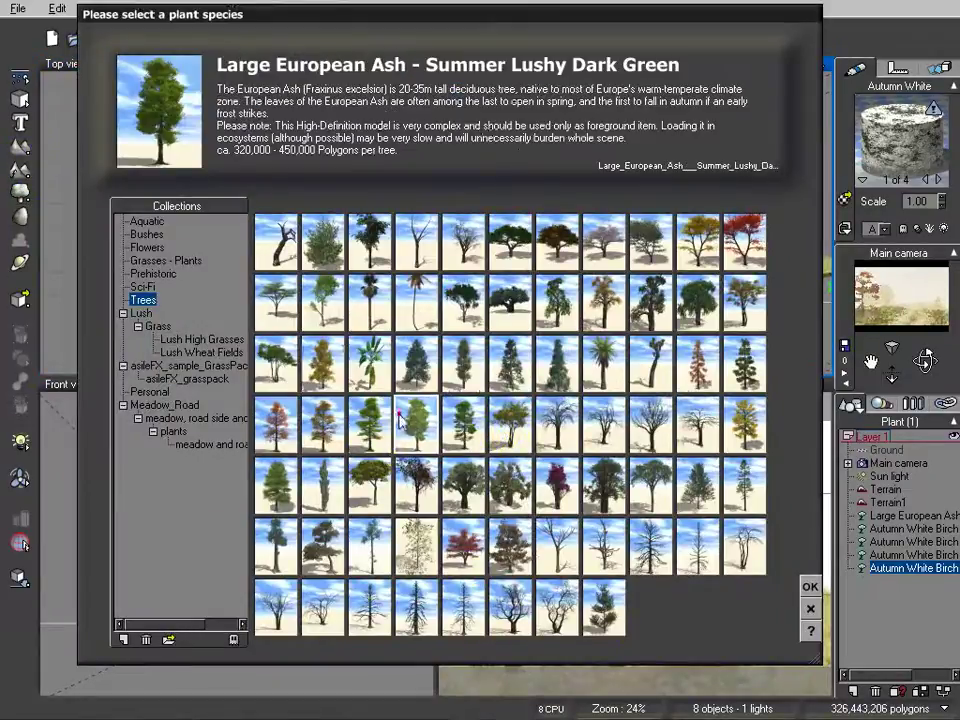
left_click(810, 586)
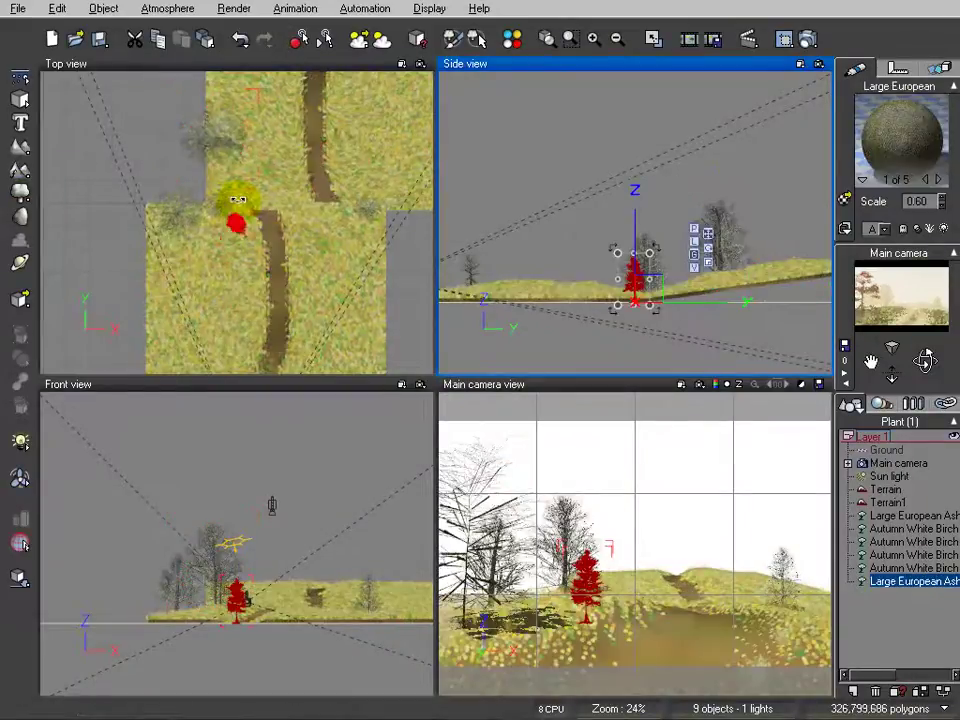
left_click(251, 211)
left_click_drag(251, 211, 403, 169)
left_click(808, 38)
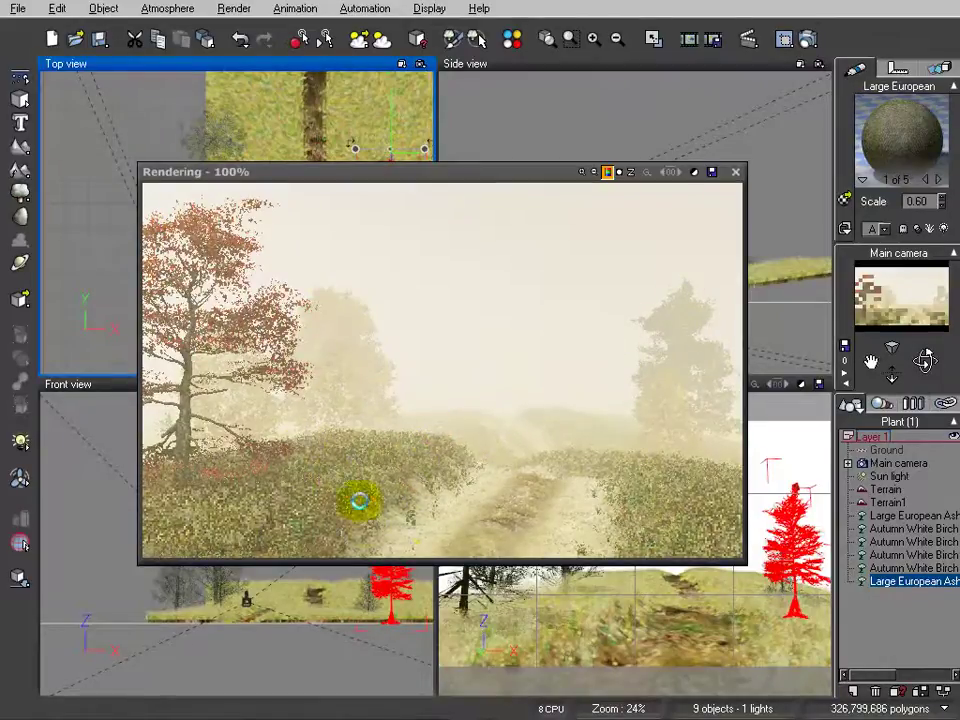
left_click(735, 172)
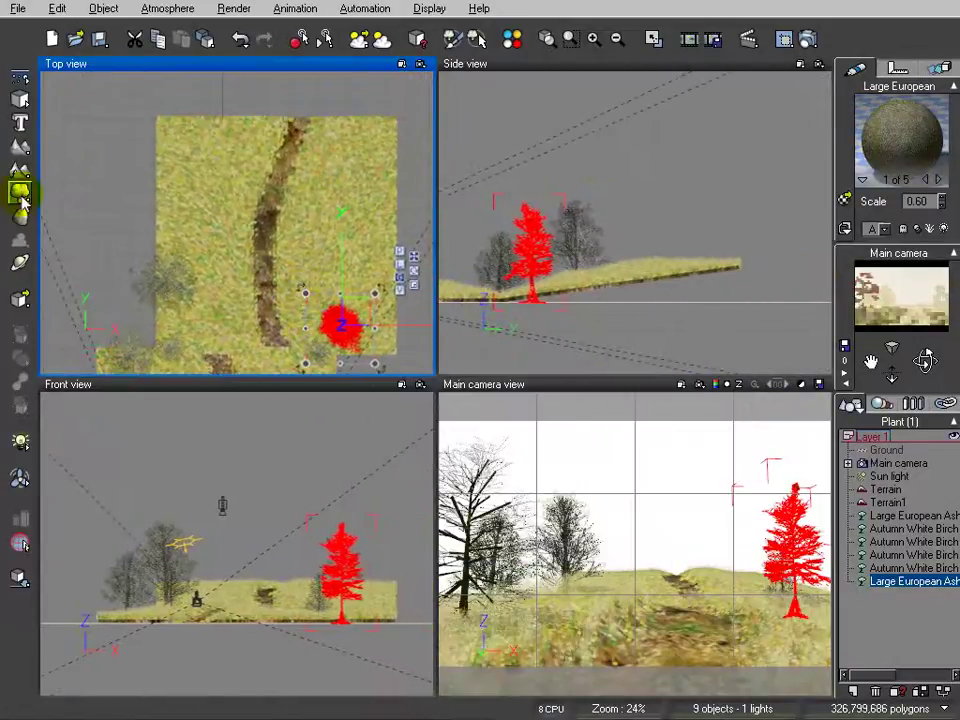
Copy the four Autumn White Birches and the green ash together farther back along the road on the rear terrain
left_click(928, 528)
left_click(912, 579, "shift")
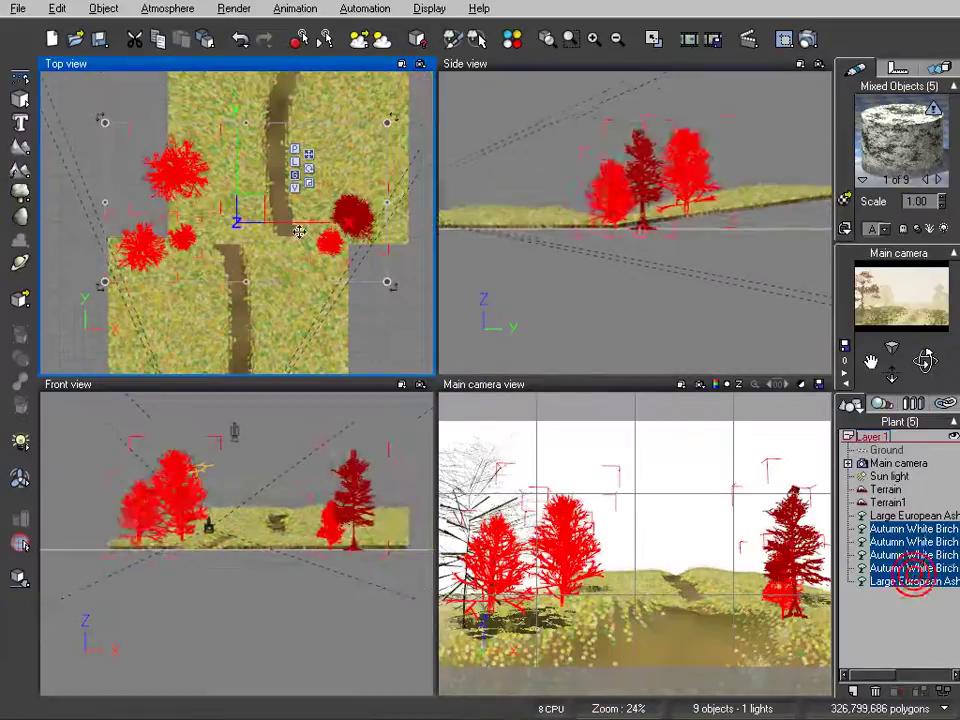
left_click_drag(268, 267, 336, 144, "ctrl")
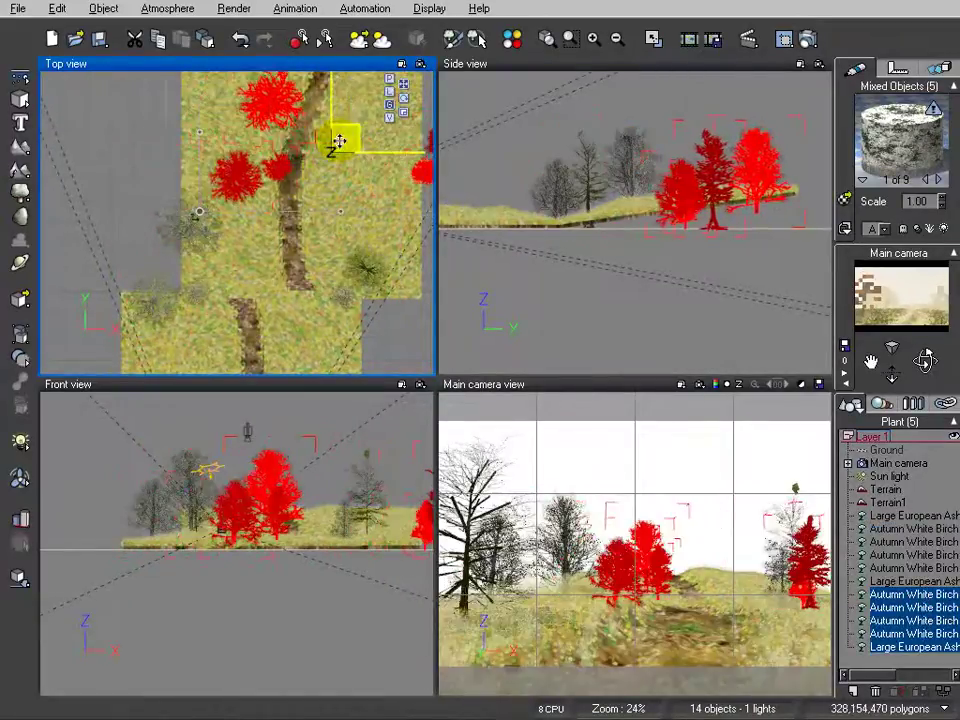
Move the copied ash and its neighbouring birch closer to the right side of the road on the rear terrain
left_click(366, 222)
left_click_drag(372, 222, 290, 204)
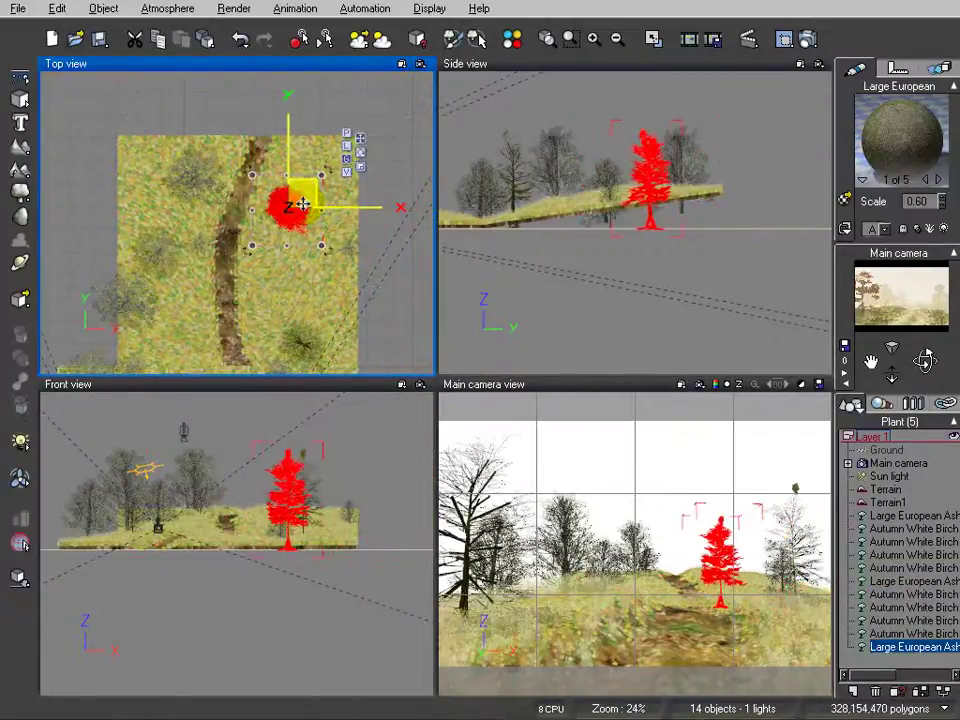
left_click(396, 304)
left_click(345, 243)
left_click_drag(327, 241, 299, 233)
Shift the copied birch left of the road farther back, and raise it and the copied right-hand birch onto the slope
left_click(158, 250)
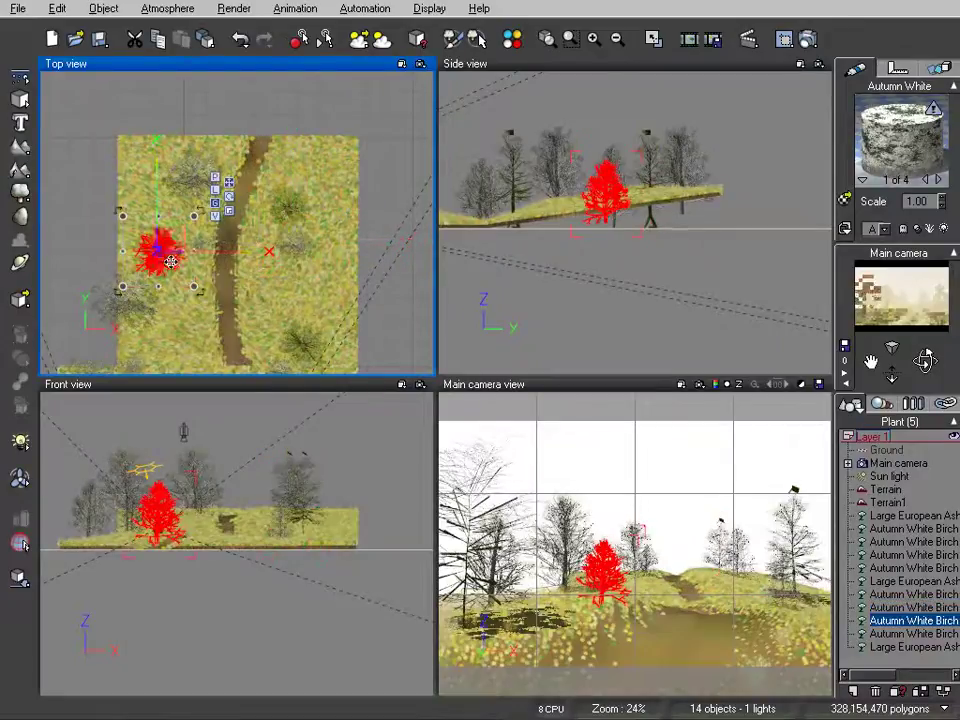
mouse_move(159, 246)
left_mouse_down()
mouse_move(194, 231)
mouse_move(176, 214)
mouse_move(163, 222)
left_mouse_up()
left_click(454, 229)
left_click_drag(630, 195, 628, 165)
left_click(617, 238)
left_click(620, 228)
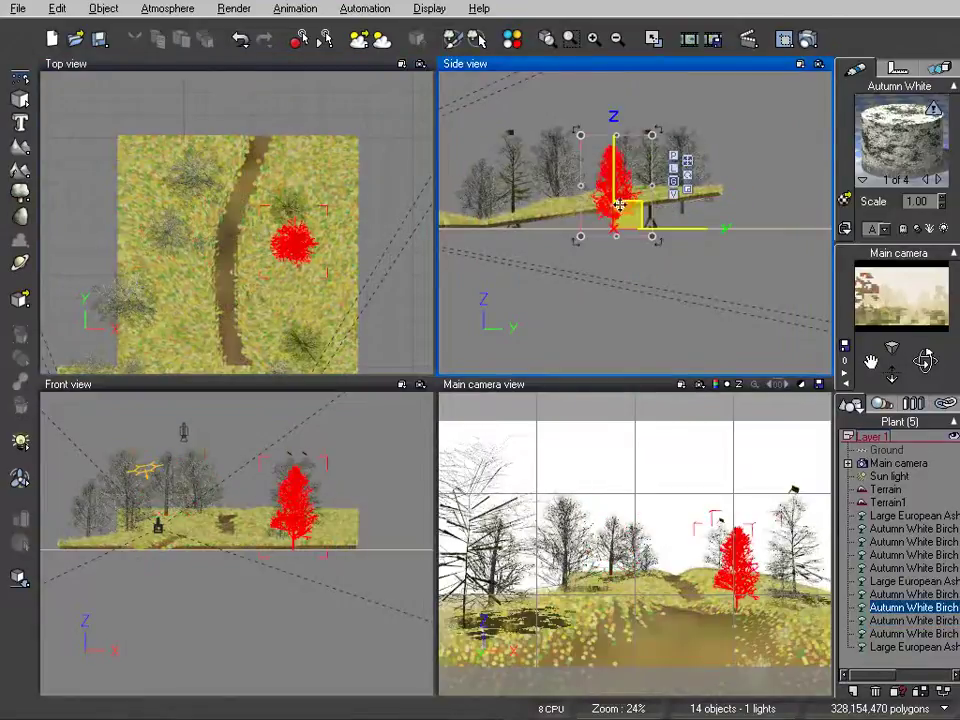
left_click_drag(620, 226, 622, 203)
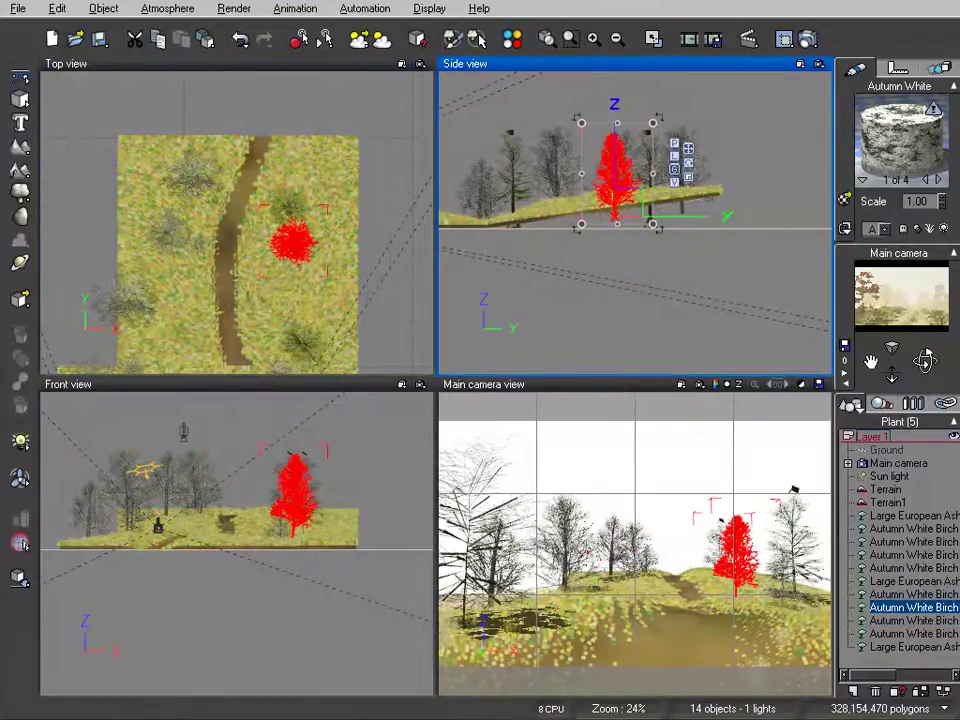
Render the main camera view to check the distant trees in the haze, and close the render
left_click(808, 38)
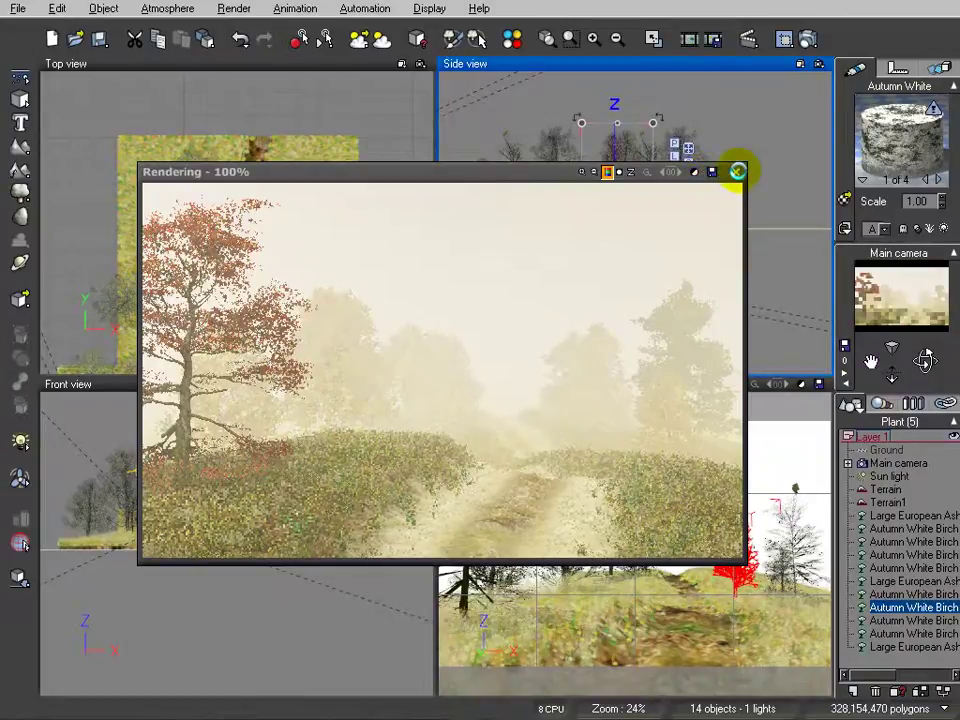
left_click(737, 171)
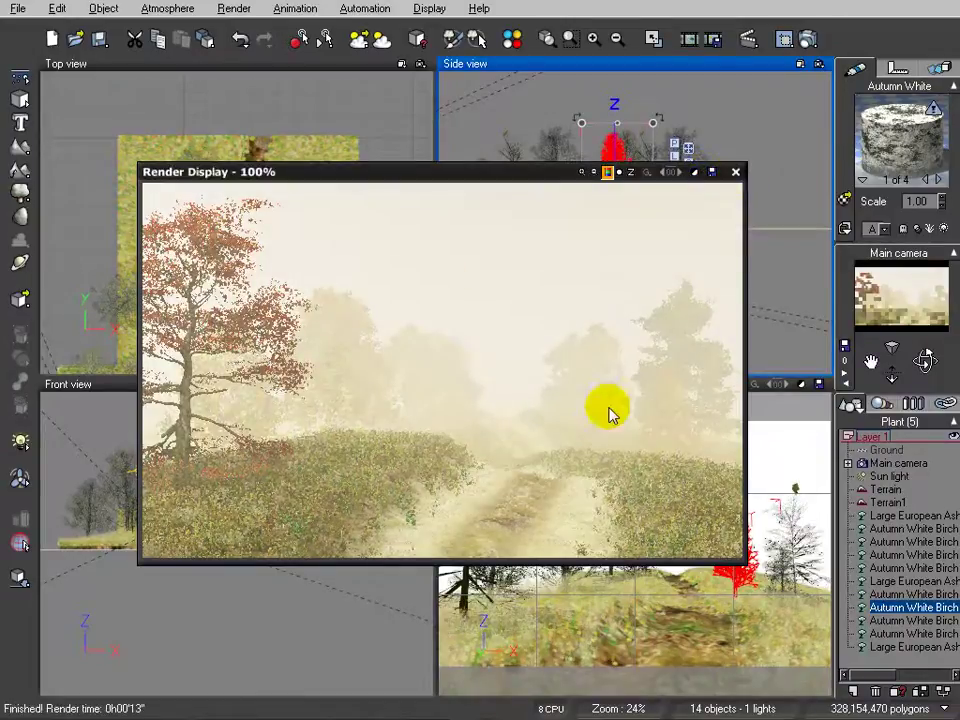
left_click(736, 174)
Add an Alder - Autumn plant to the left of the road in the foreground near the camera
right_click_drag(317, 309, 302, 104)
right_click_drag(318, 346, 331, 241)
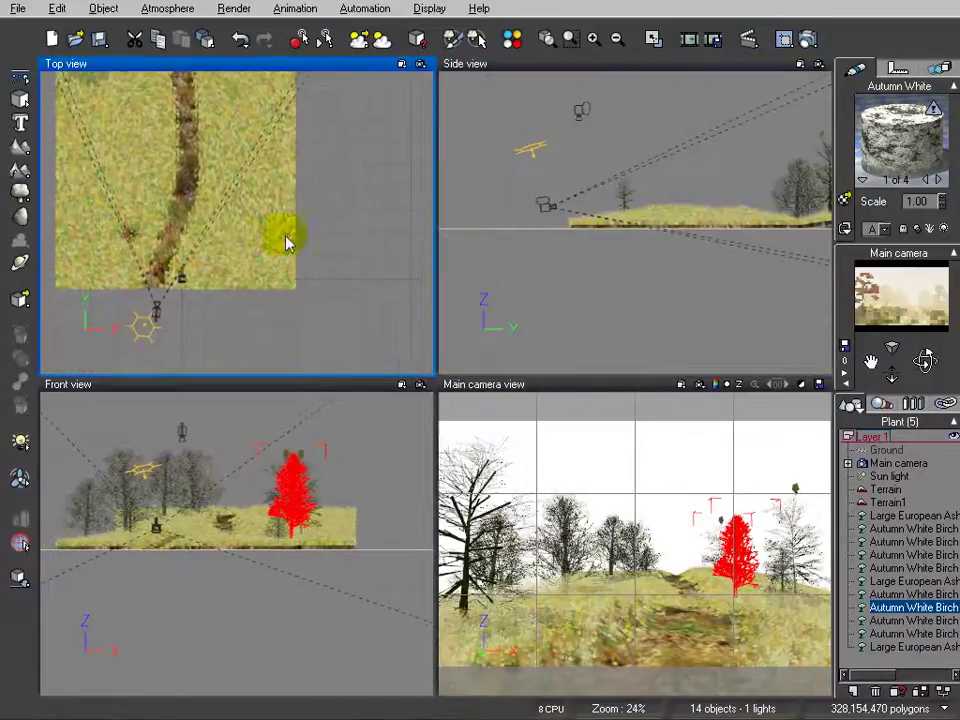
scroll(278, 237, "up", 2)
right_click_drag(242, 201, 409, 157)
scroll(240, 226, "down", 1)
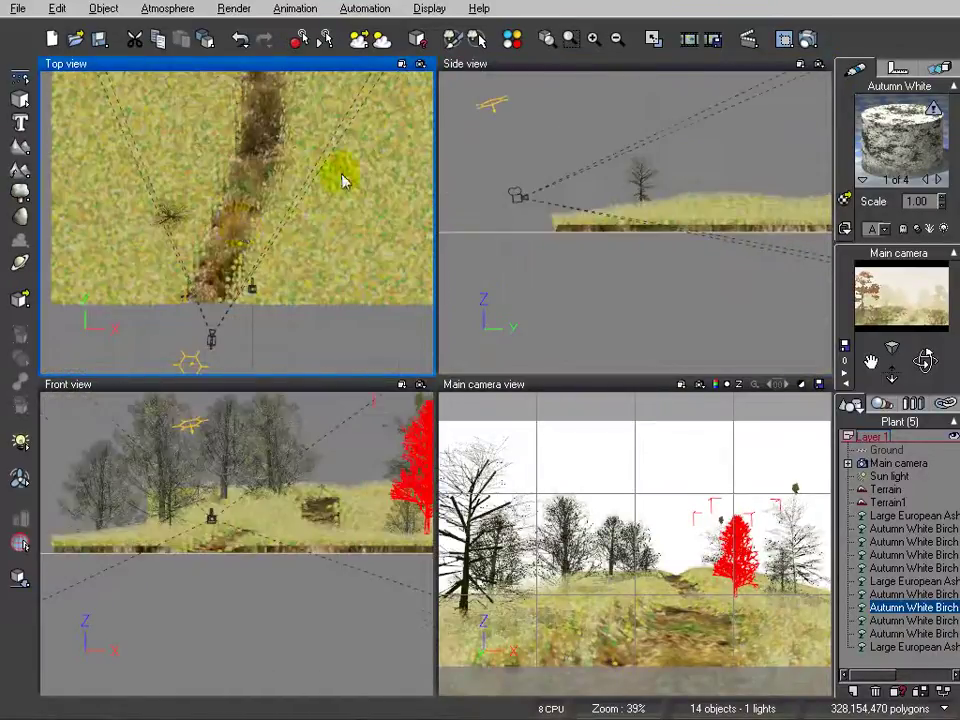
right_click_drag(338, 187, 309, 211)
left_click(20, 193)
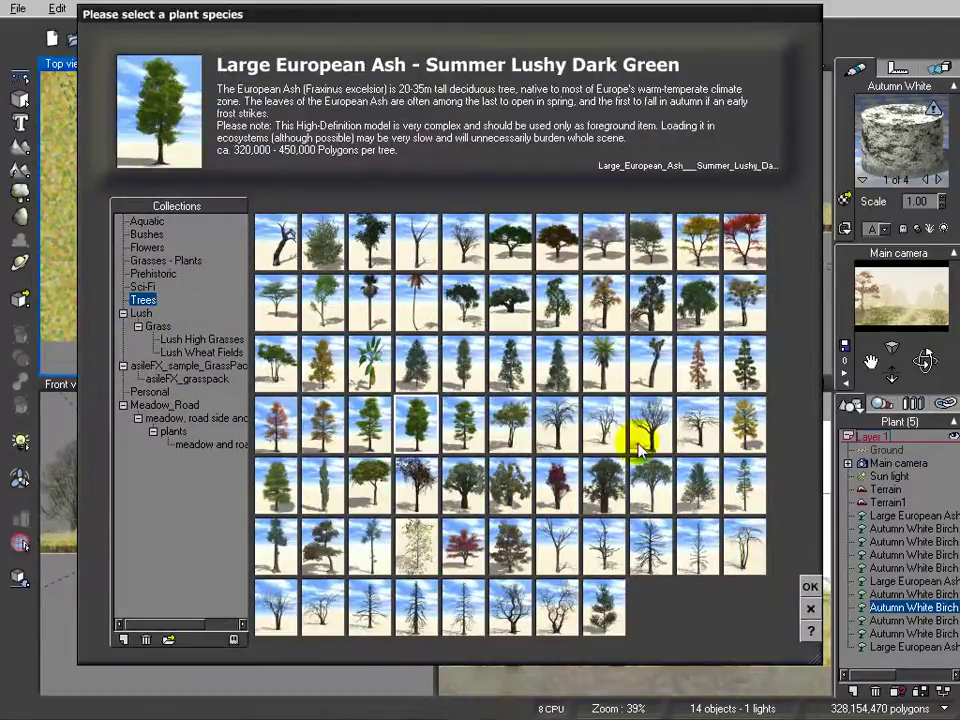
left_click(745, 300)
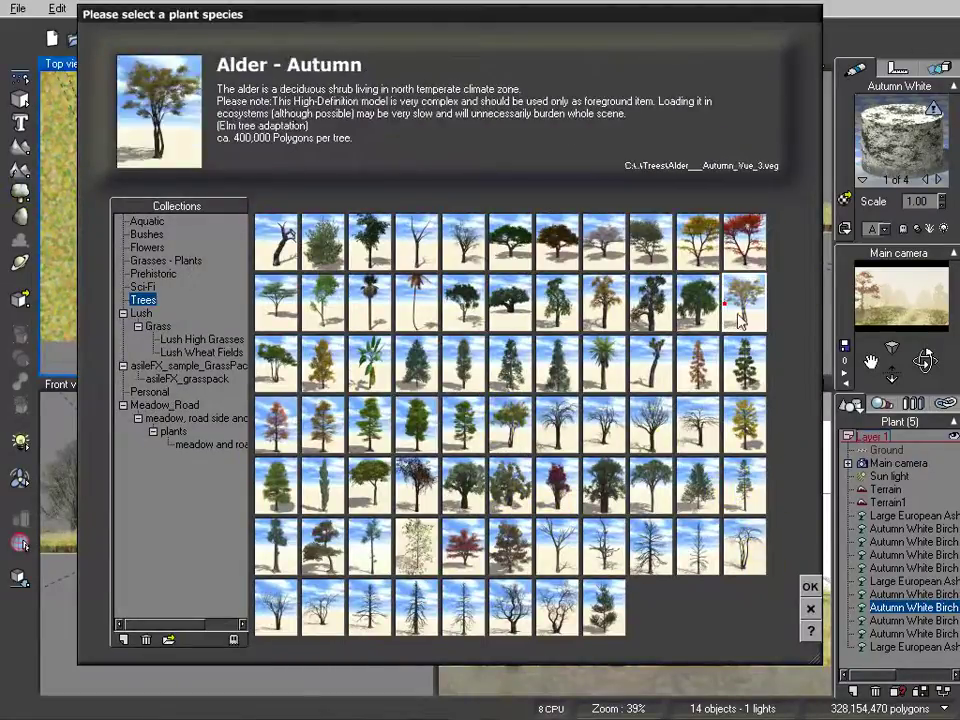
left_click(810, 589)
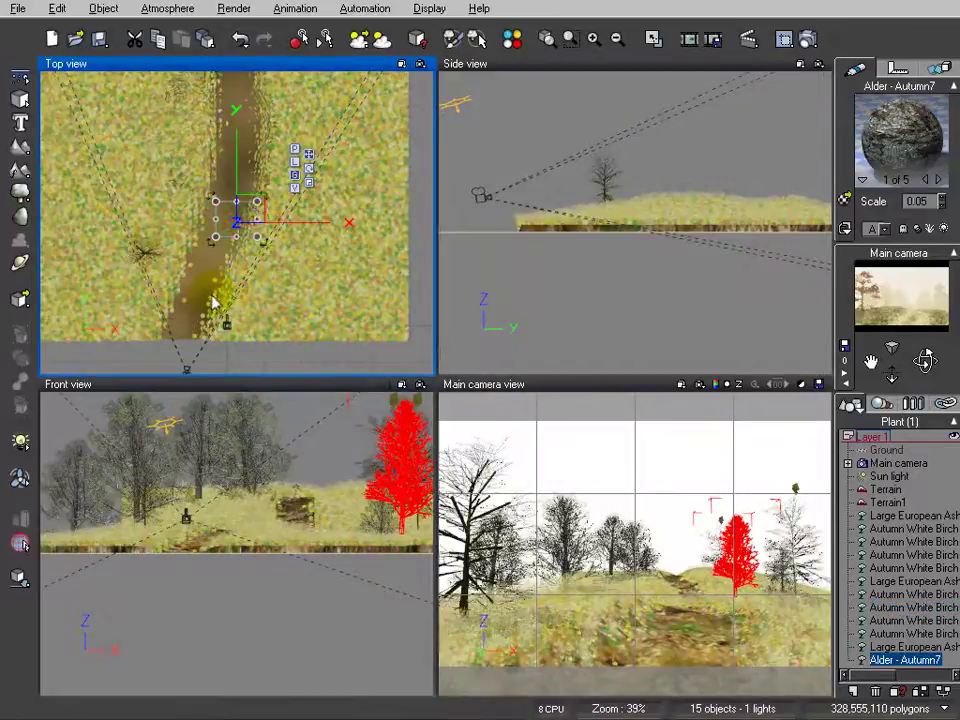
left_click_drag(243, 212, 162, 314)
Raise the alder onto the front terrain, adjust its position beside the road, and scale it down slightly
right_click_drag(624, 281, 686, 327)
scroll(604, 258, "up", 5)
left_click_drag(731, 325, 700, 287)
right_click_drag(138, 276, 218, 311)
left_click_drag(145, 211, 168, 211)
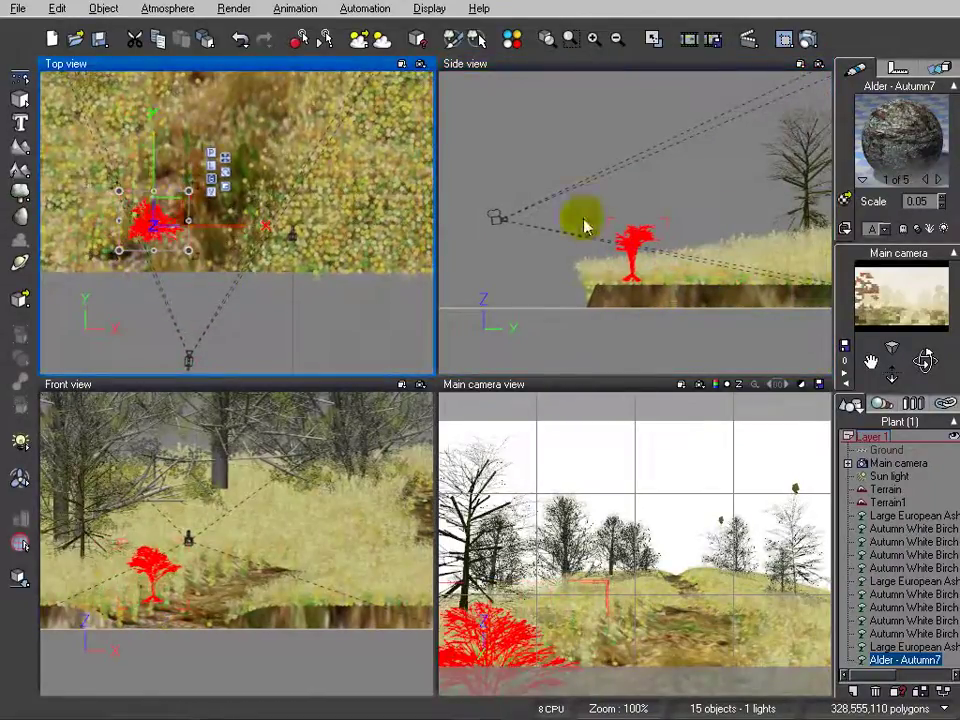
left_click(637, 251)
left_click_drag(657, 268, 649, 262)
Add a Large European Ash - Autumn Yellow right of the road in the foreground and raise it onto the terrain
right_click_drag(186, 156, 141, 194)
left_click(20, 194)
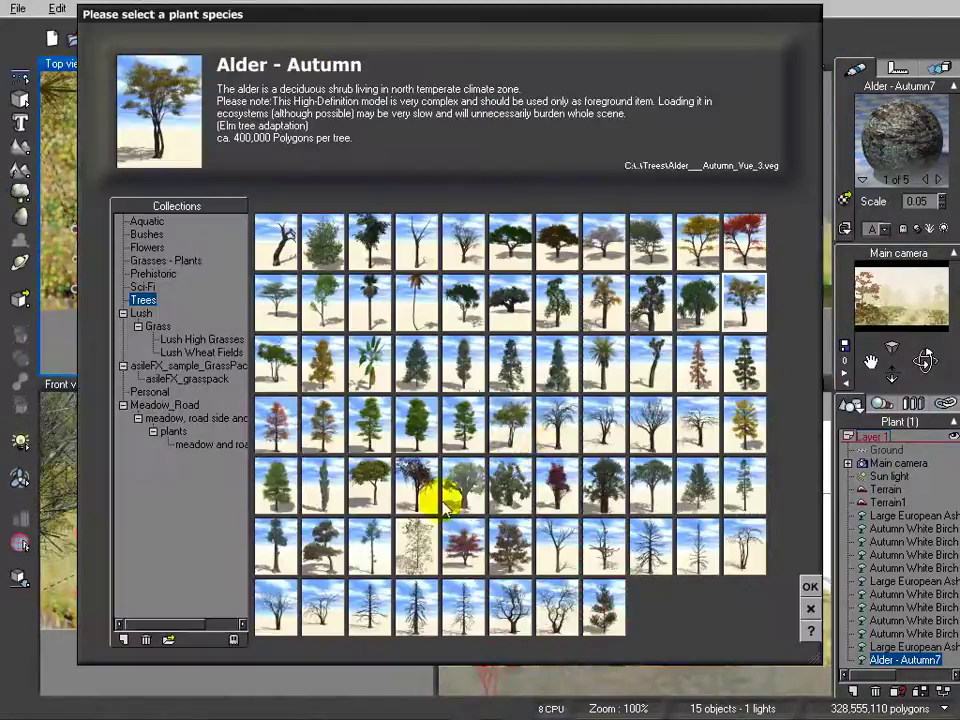
left_click(308, 426)
left_click(810, 589)
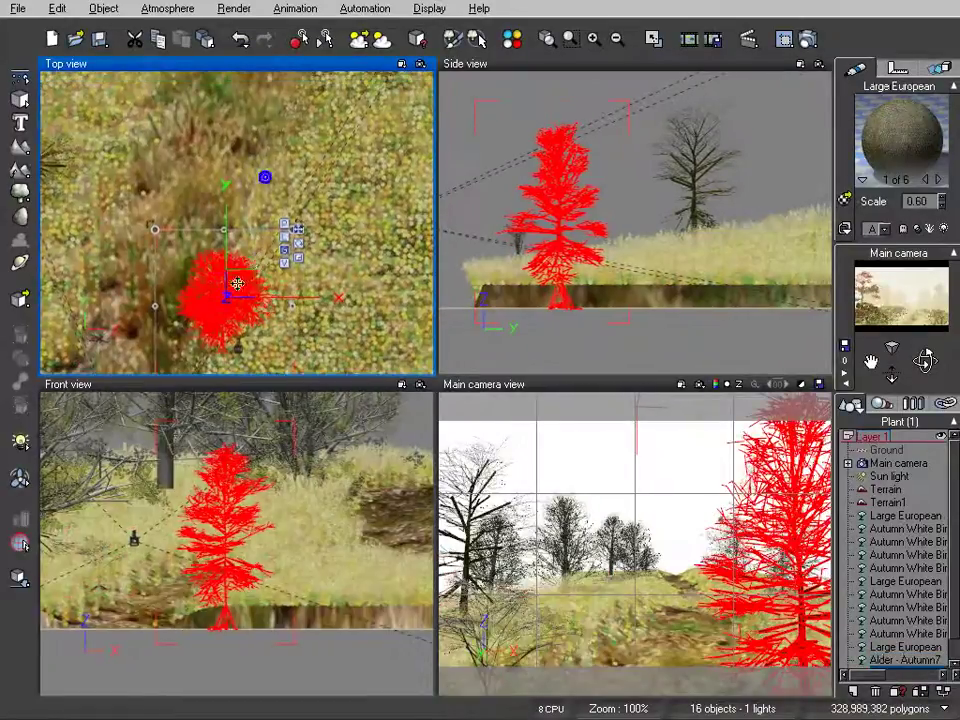
left_click_drag(281, 279, 290, 212)
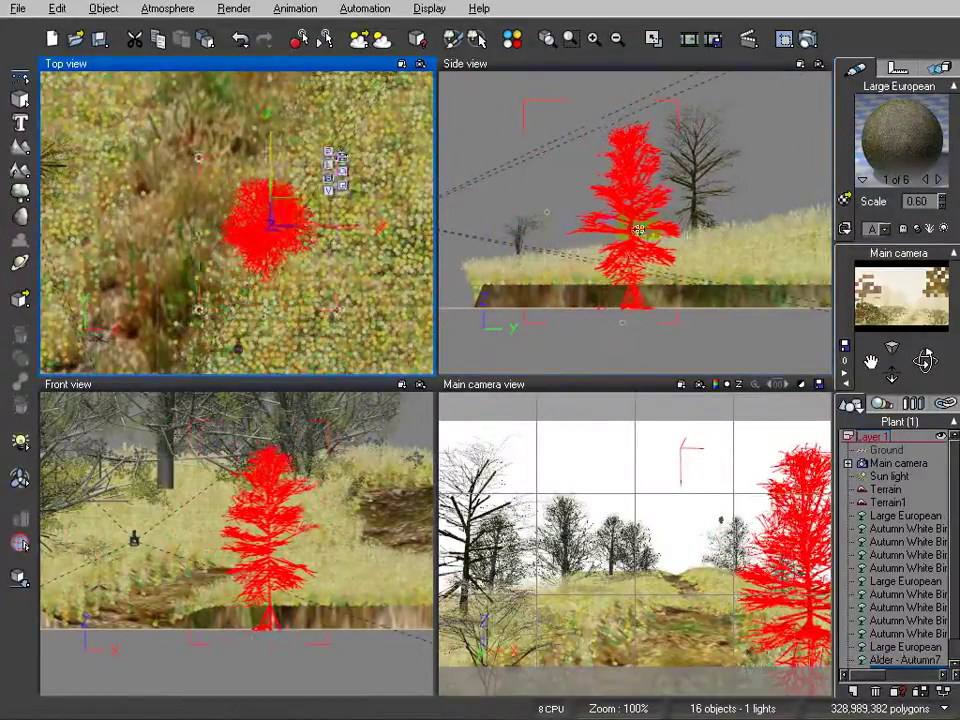
left_click(640, 285)
left_click_drag(640, 323, 639, 287)
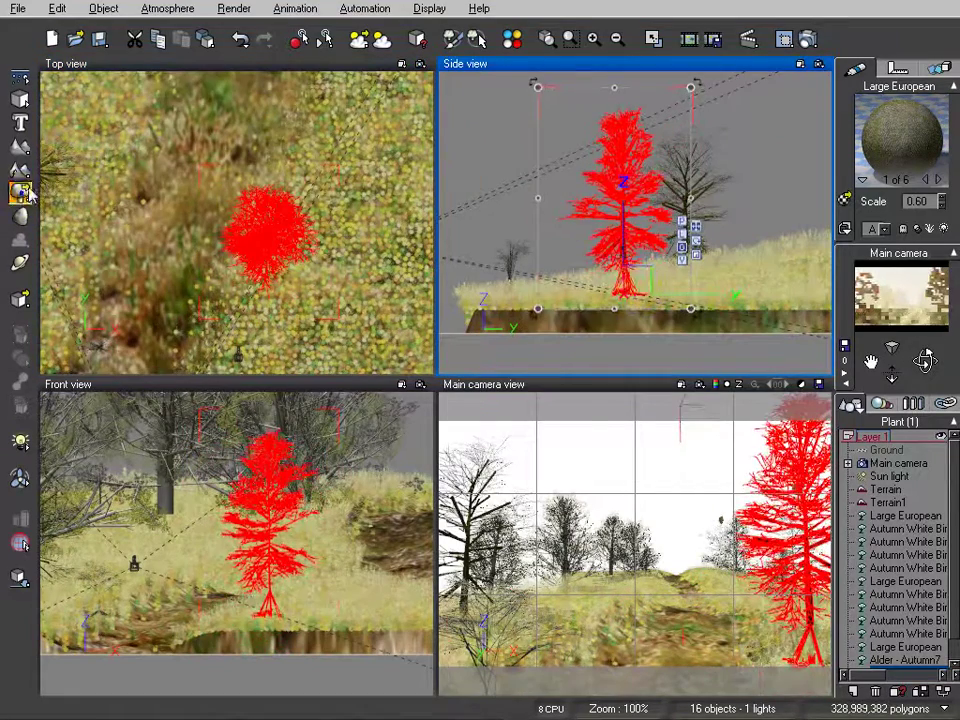
Add a Winter Tree C left of the road behind the red ash and set its base on the terrain
left_click(20, 193)
left_click(730, 560)
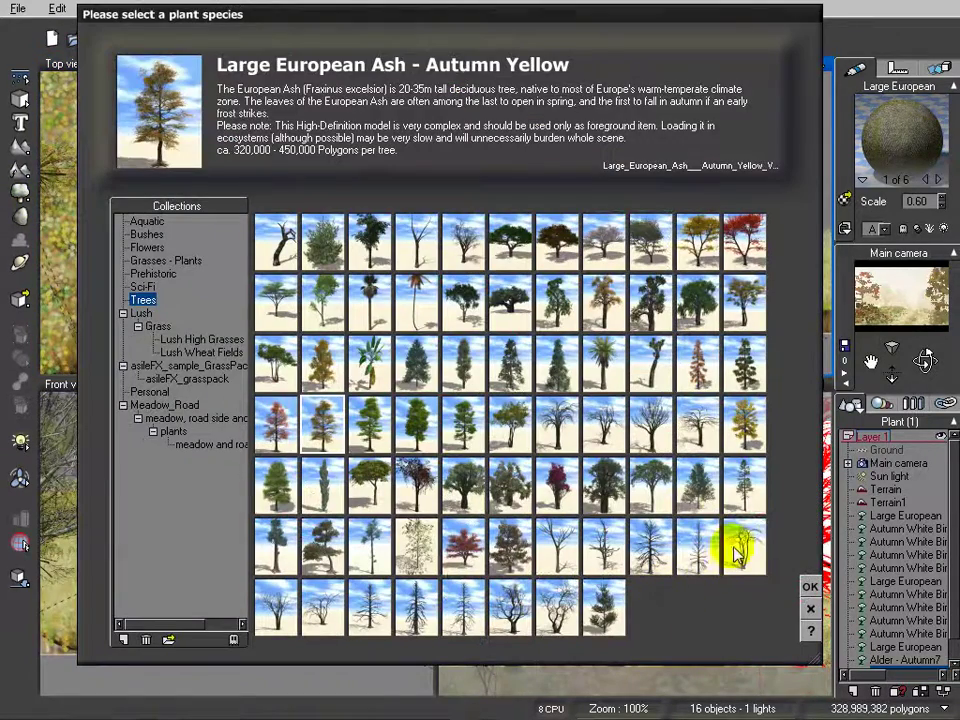
left_click(808, 588)
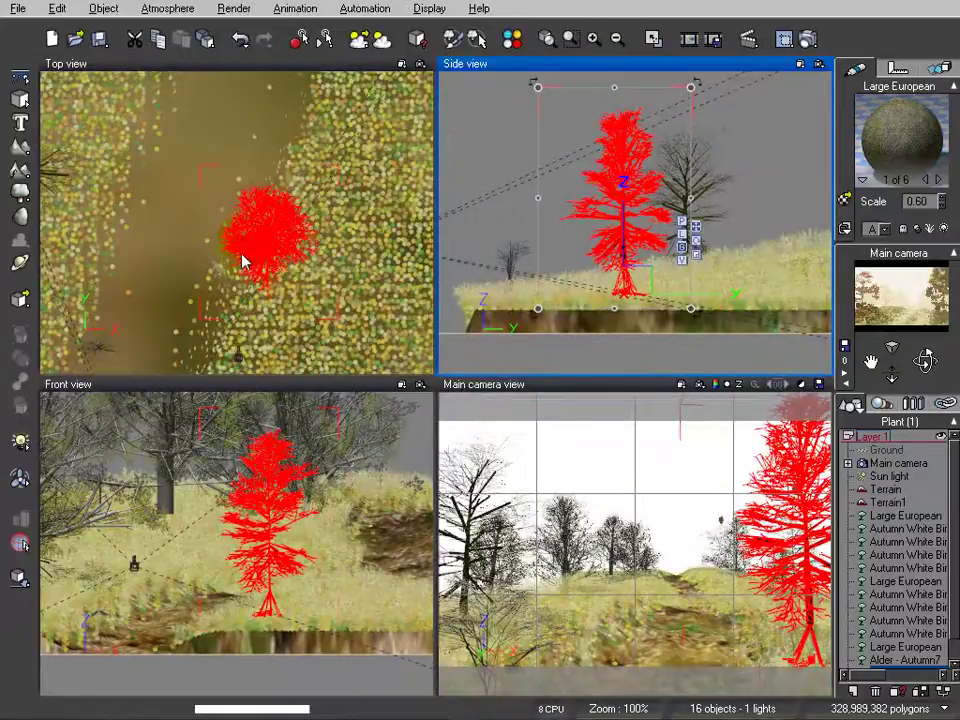
left_click_drag(219, 240, 118, 137)
left_click_drag(729, 321, 727, 233)
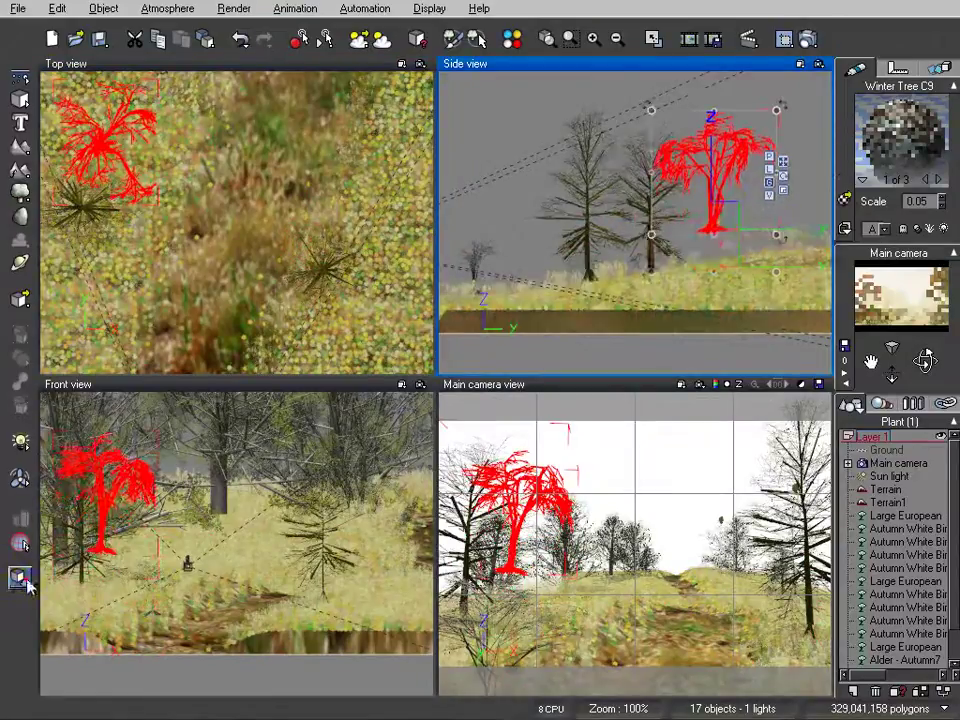
left_click(21, 579)
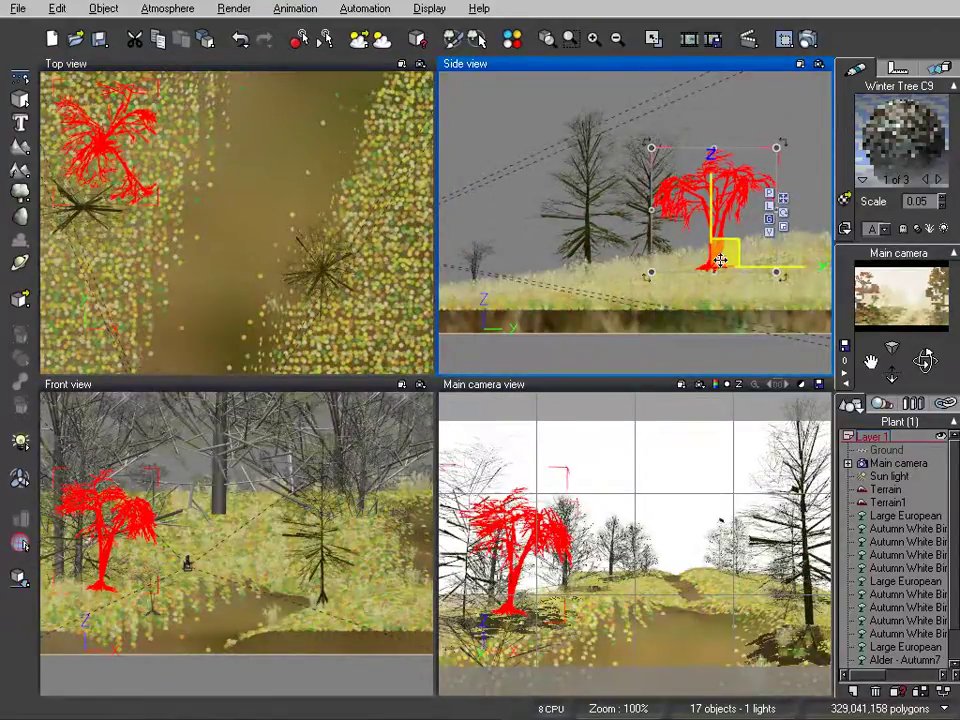
left_click_drag(719, 264, 724, 277)
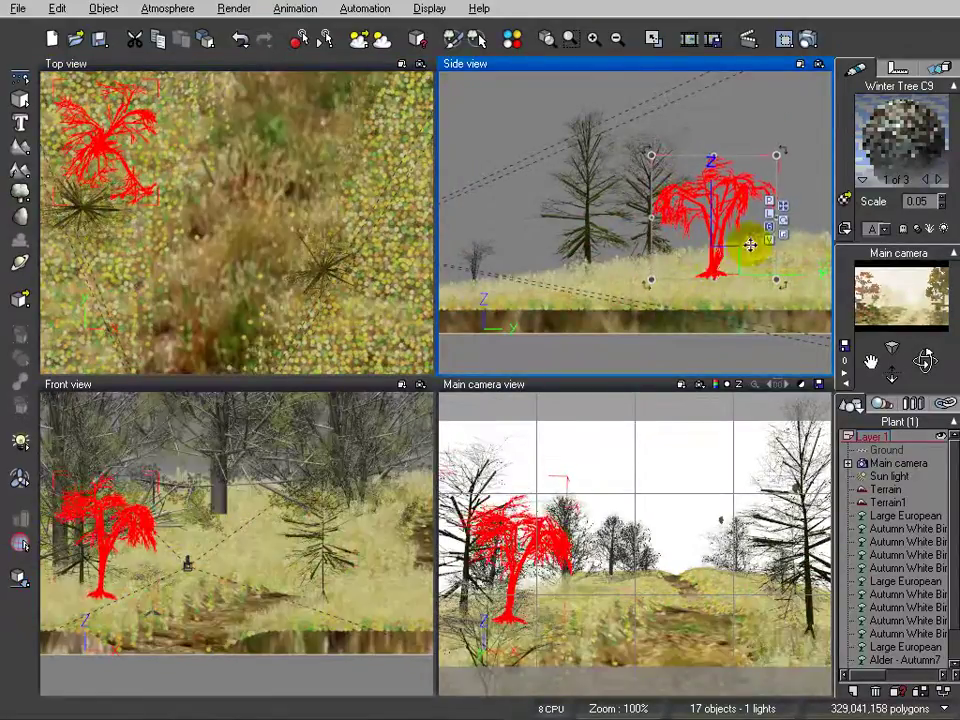
Add a Winter Tree F left of the road near the camera, raise it onto the terrain and scale it down
left_click(19, 192)
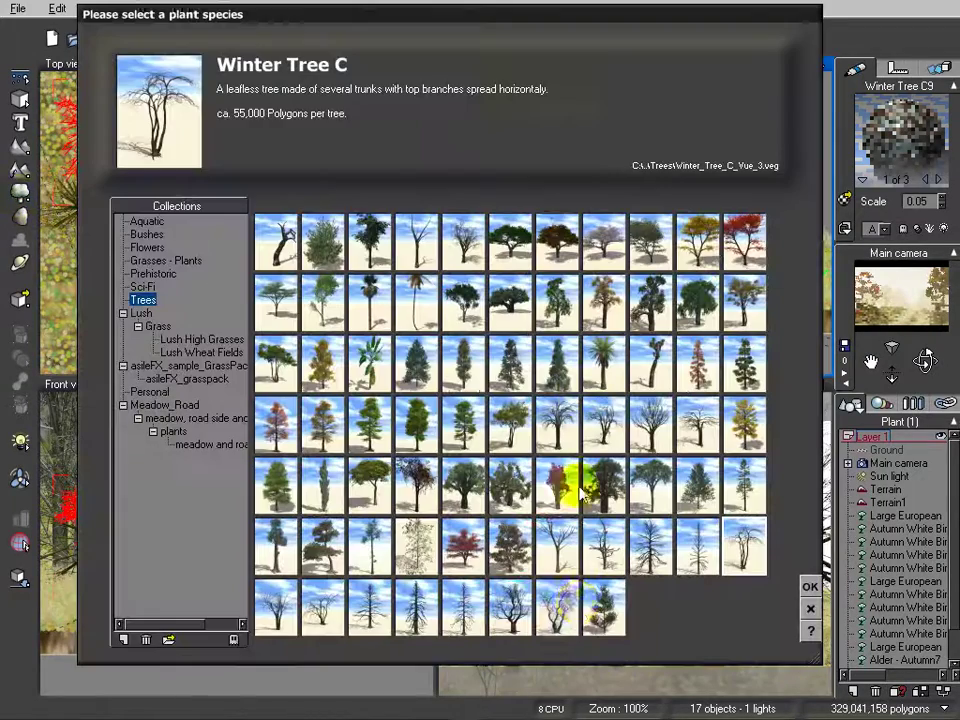
left_click(370, 615)
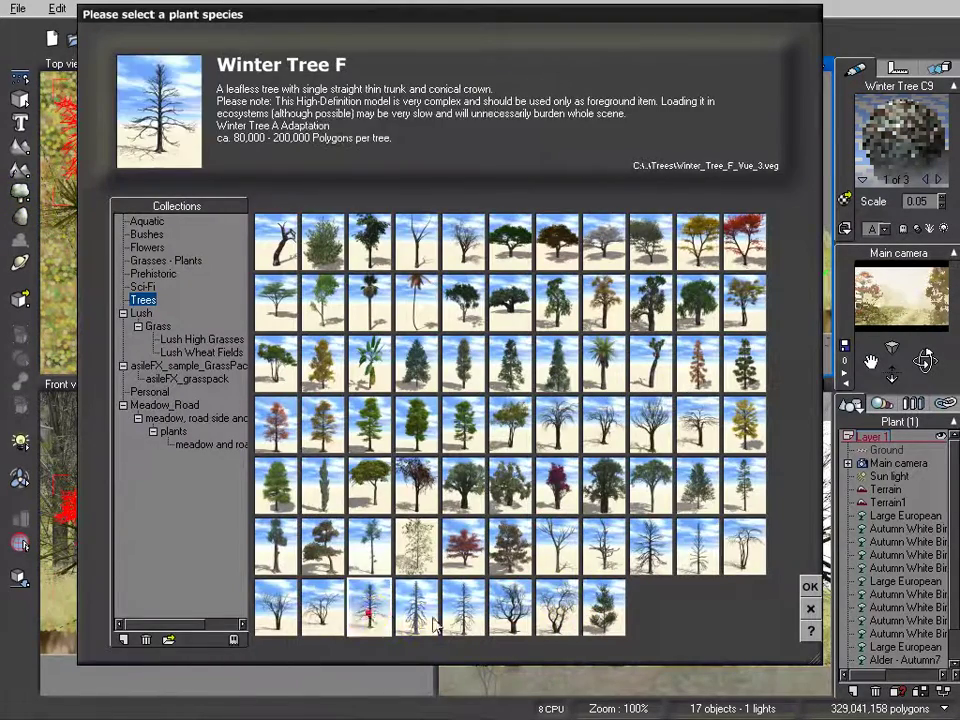
left_click(806, 584)
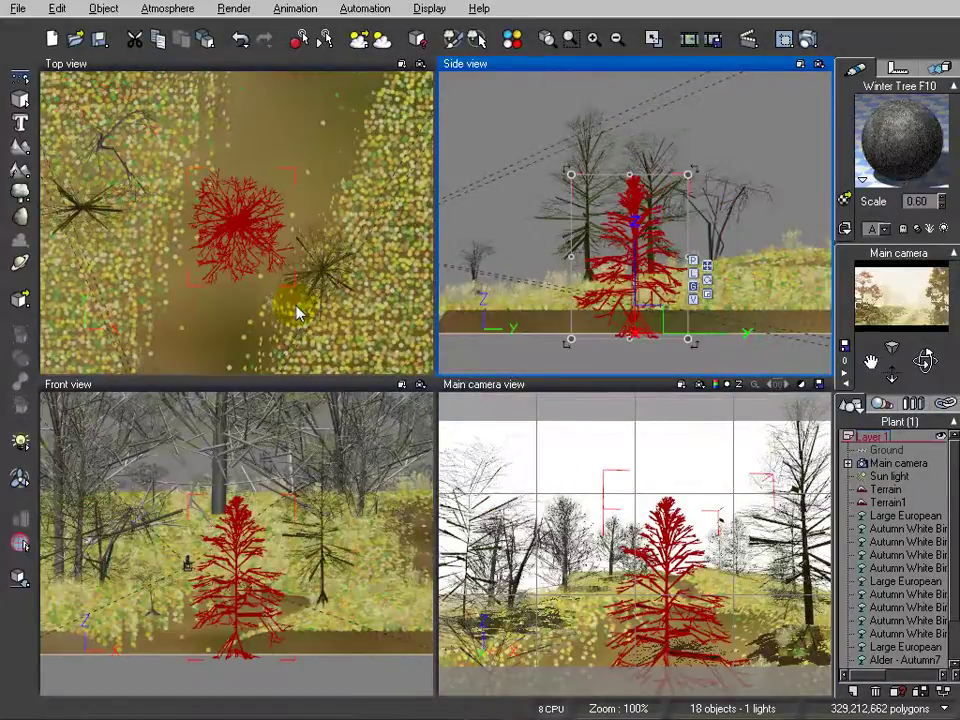
right_click_drag(282, 298, 297, 203)
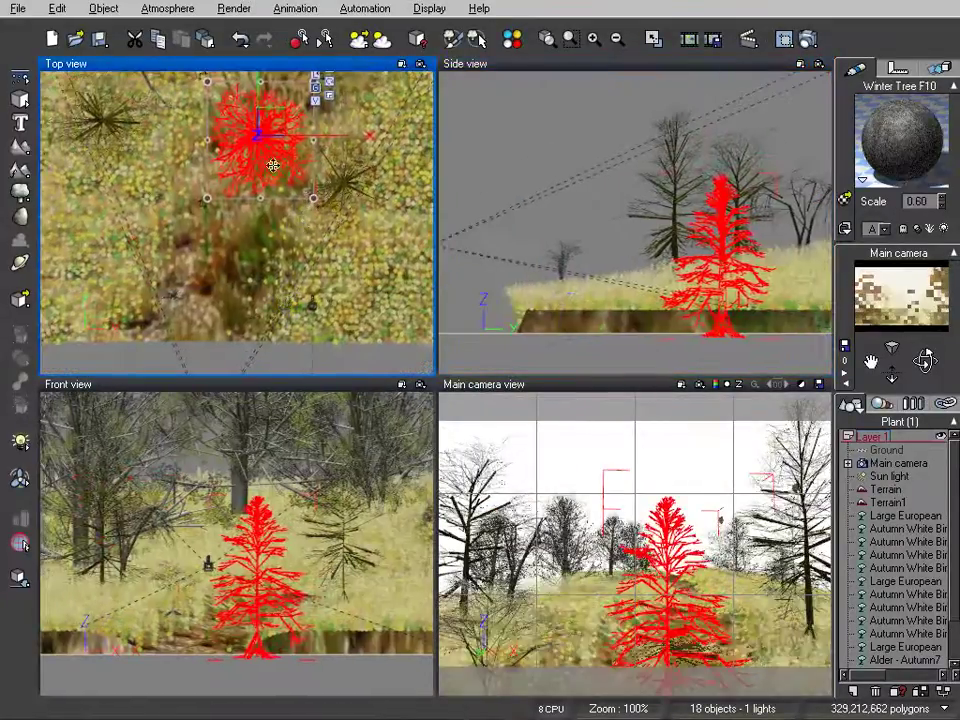
left_click_drag(263, 122, 166, 213)
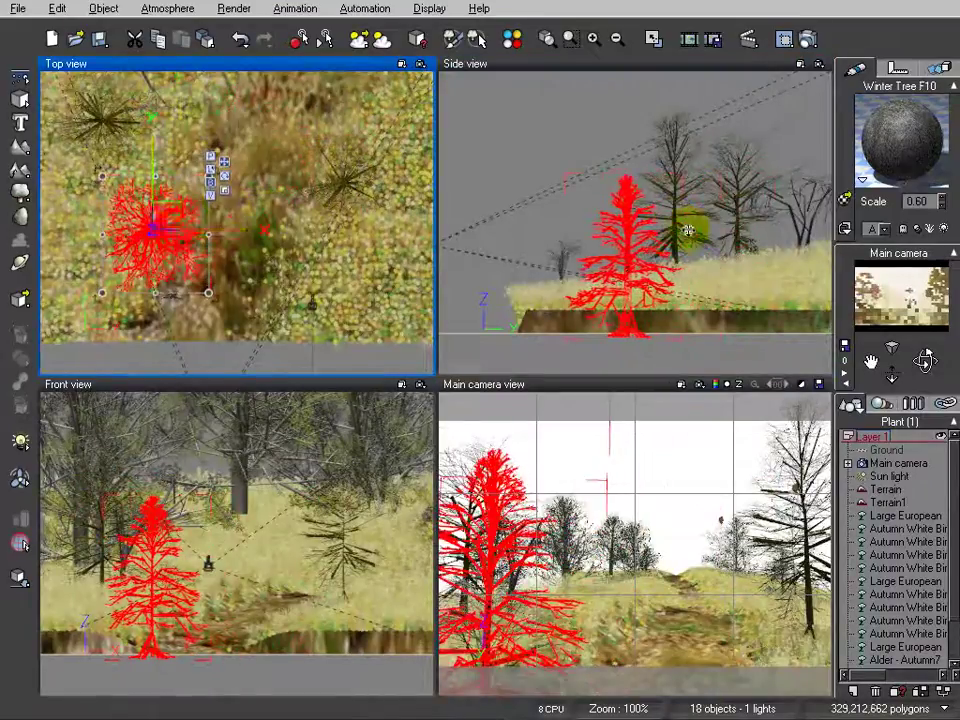
left_click(632, 268)
left_click_drag(686, 340, 633, 285)
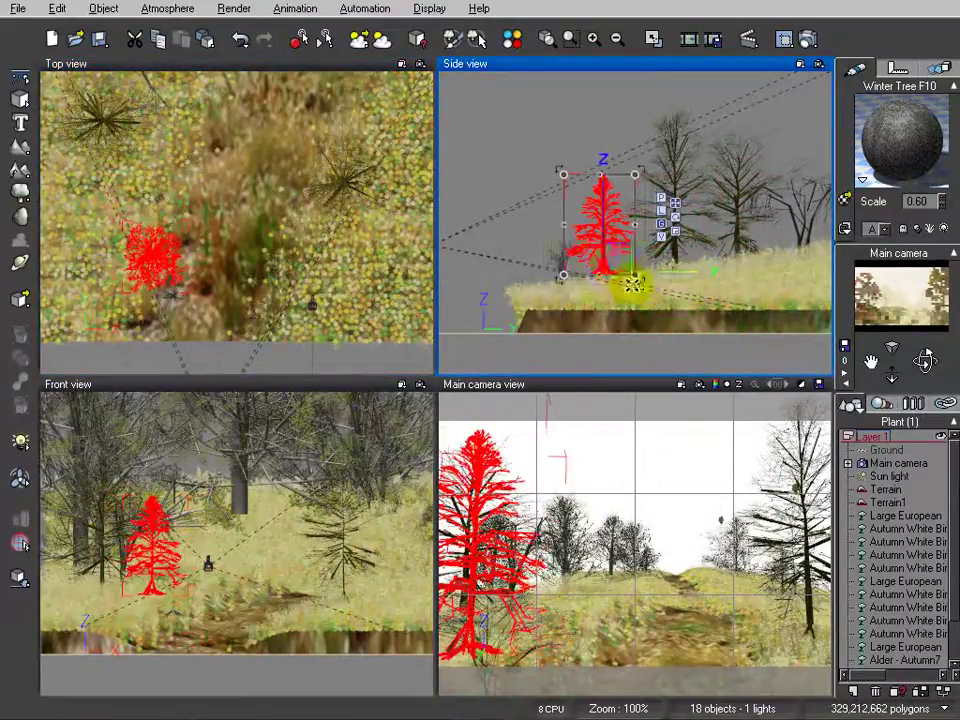
Reduce the diameter of the foreground Winter Tree F's trunk and branches to about -39 and check the scene in a test render
right_click(152, 265)
left_click(244, 606)
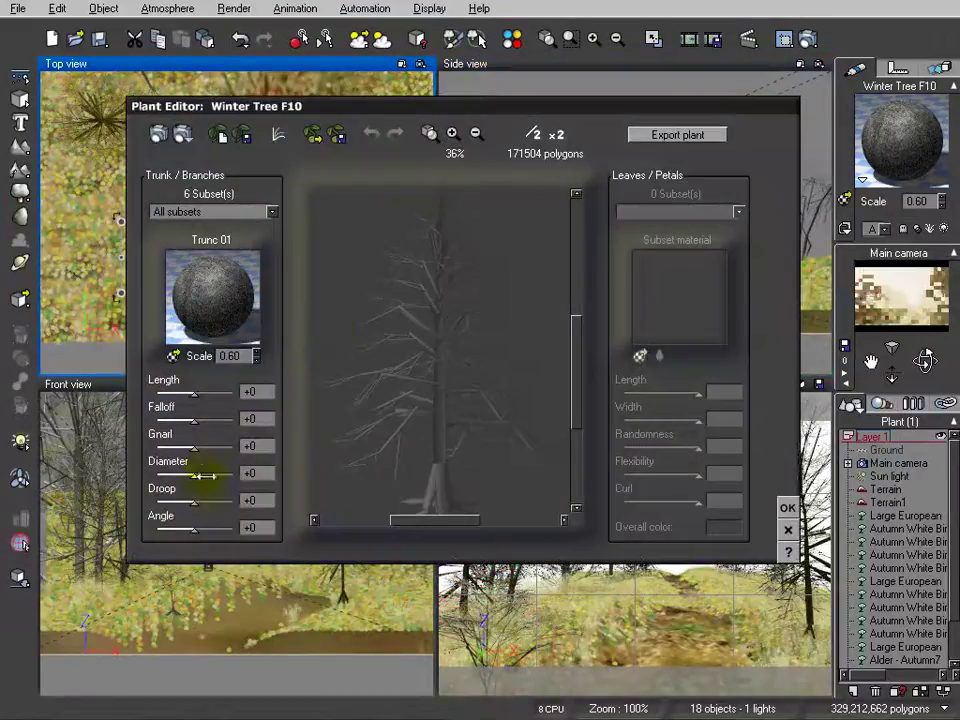
left_click_drag(203, 476, 205, 475)
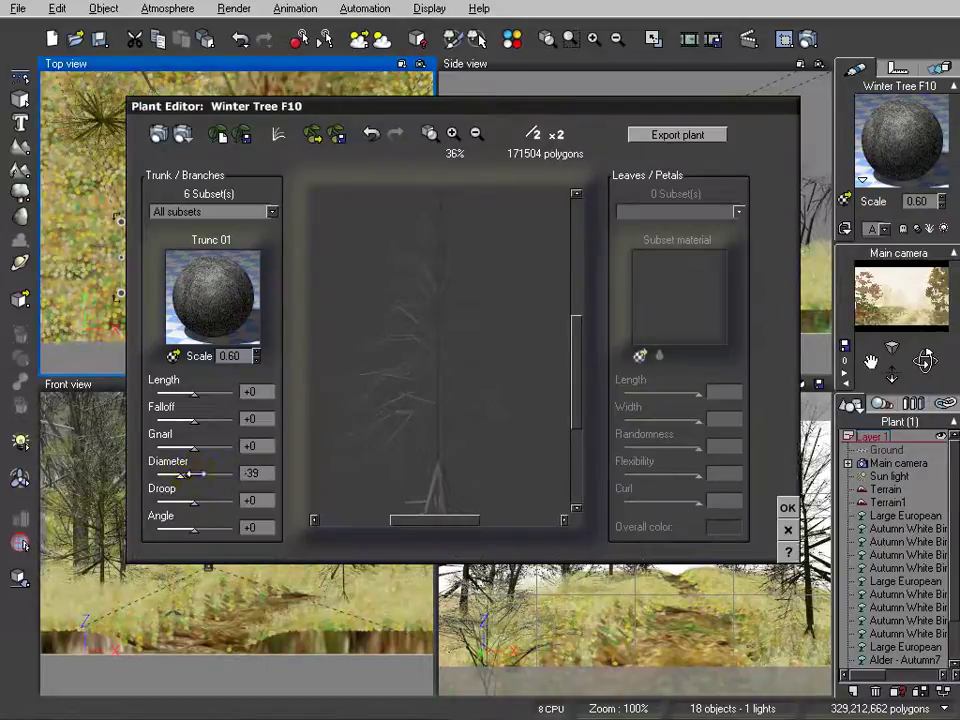
left_click(788, 507)
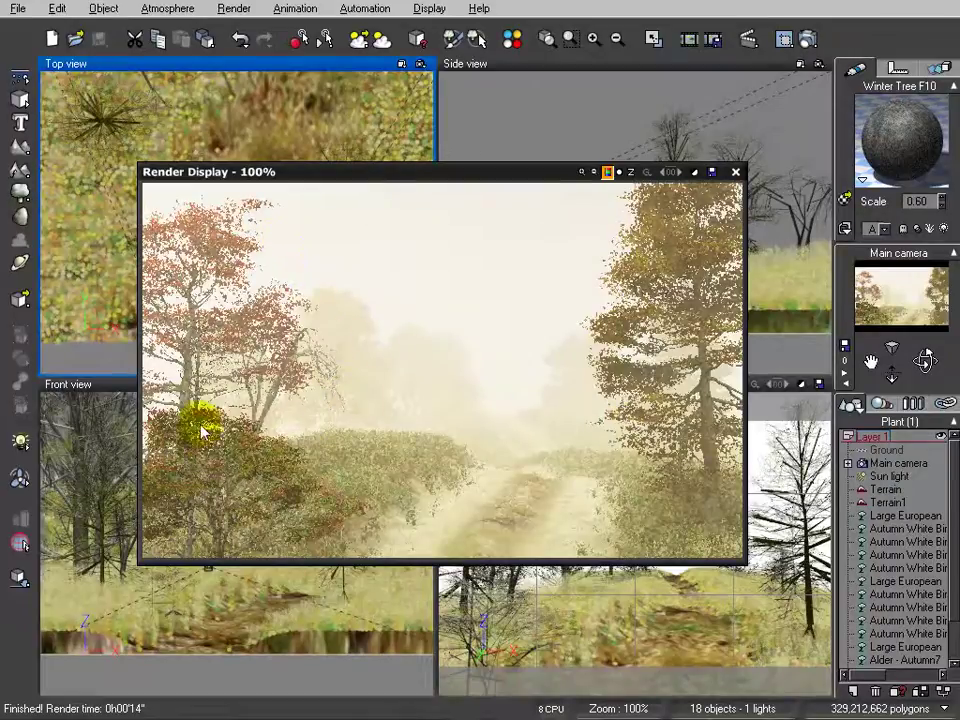
left_click(735, 173)
Add a Large European Ash - Autumn Yellow left of the road behind the bare trees and drop it onto the terrain
right_click_drag(257, 231, 294, 376)
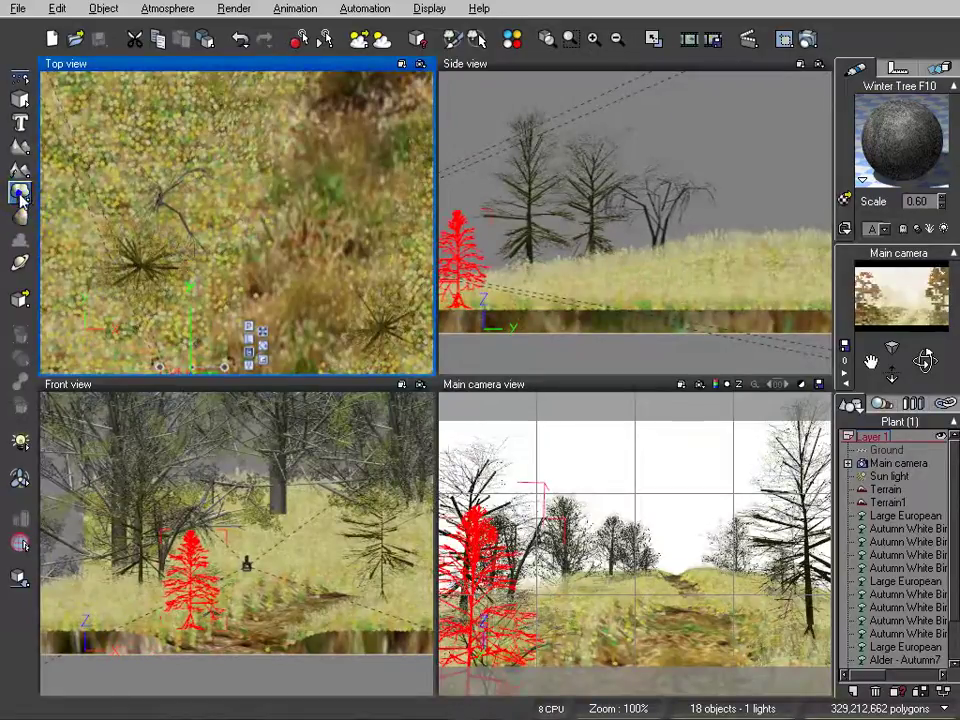
left_click(20, 195)
left_click(322, 425)
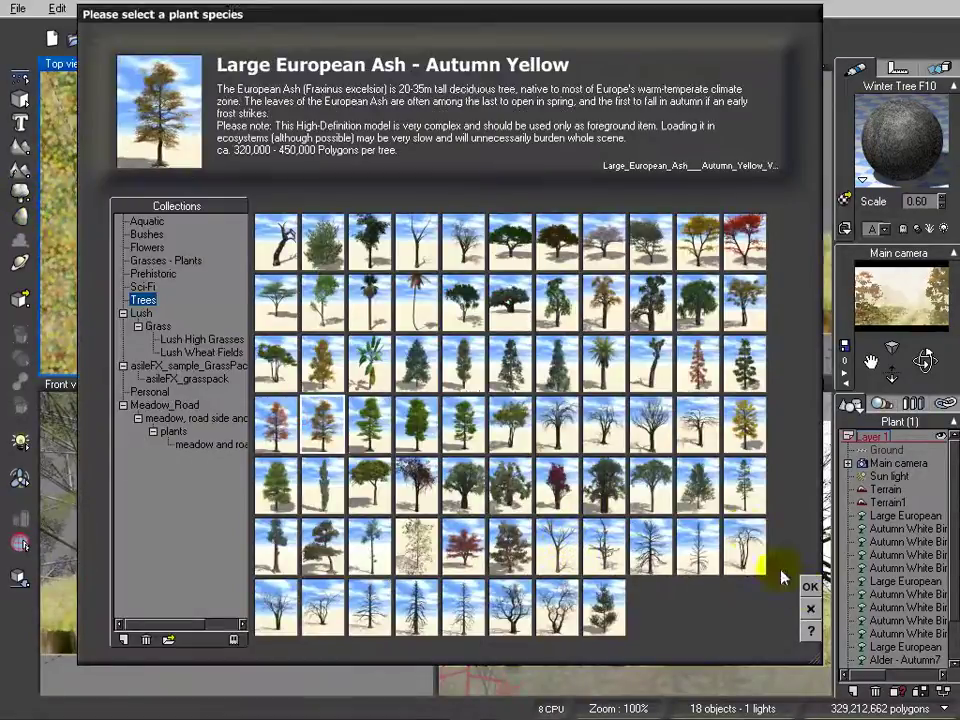
left_click(810, 587)
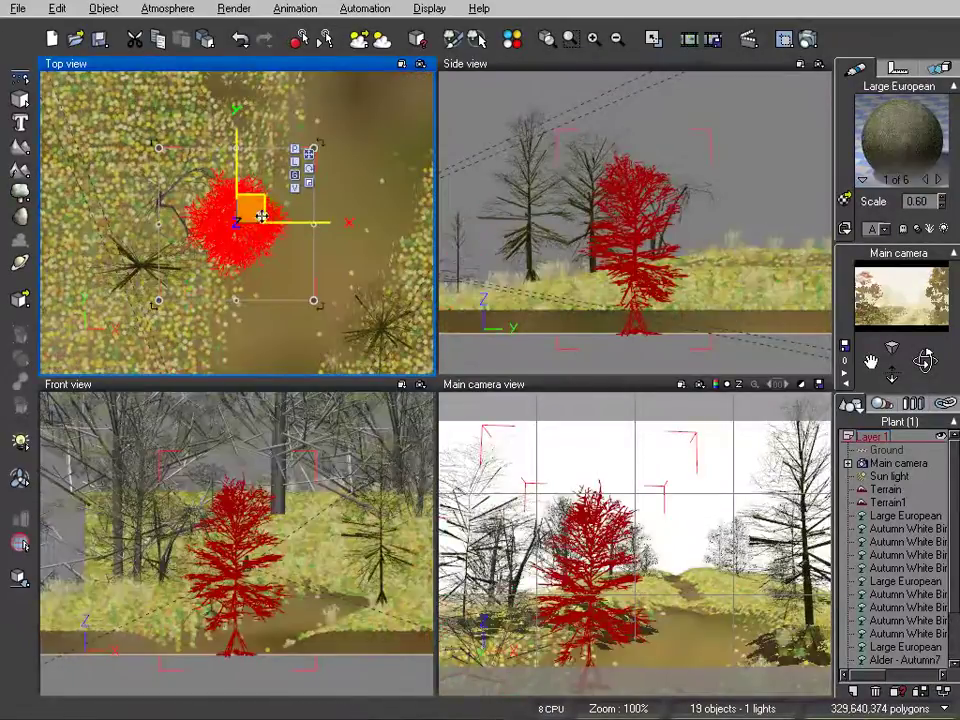
left_click_drag(261, 216, 153, 88)
right_click_drag(206, 159, 299, 338)
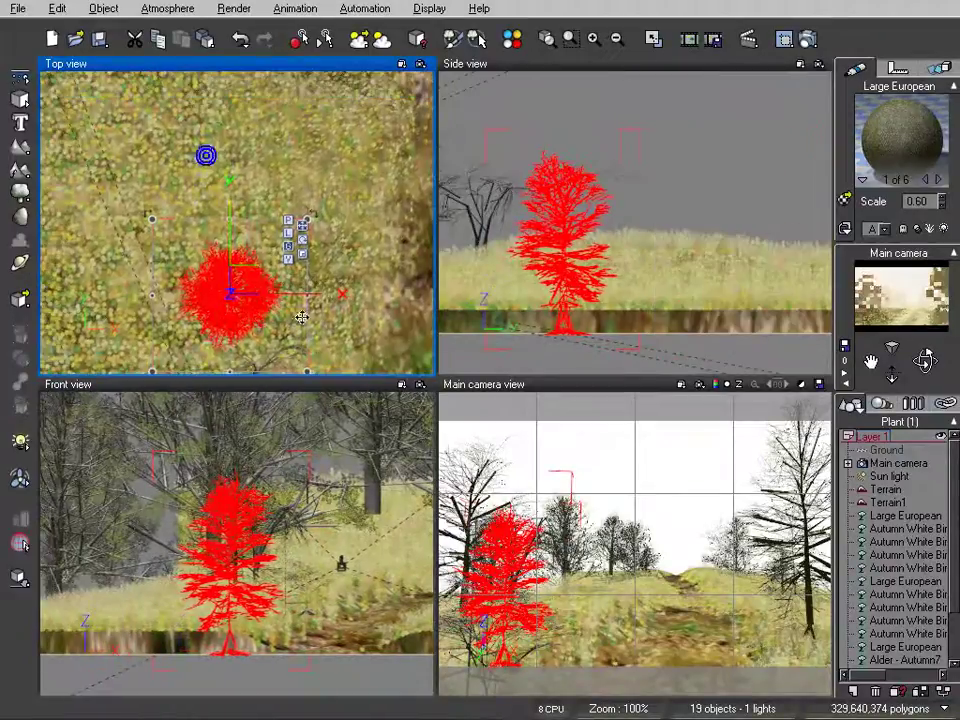
left_click_drag(243, 275, 250, 216)
left_click(636, 274)
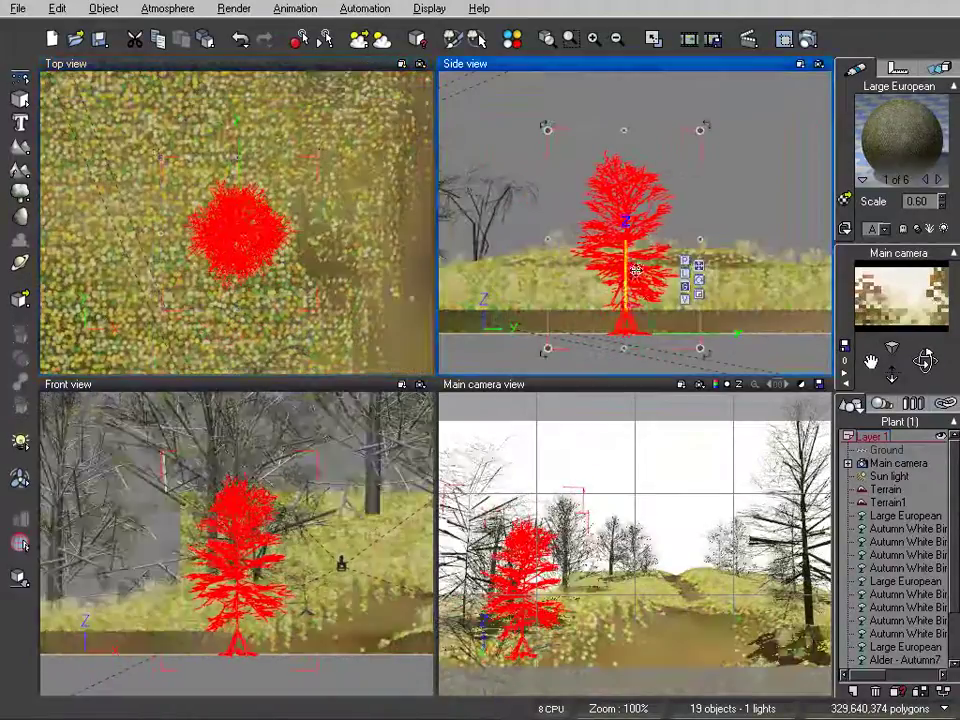
left_click_drag(636, 317, 622, 224)
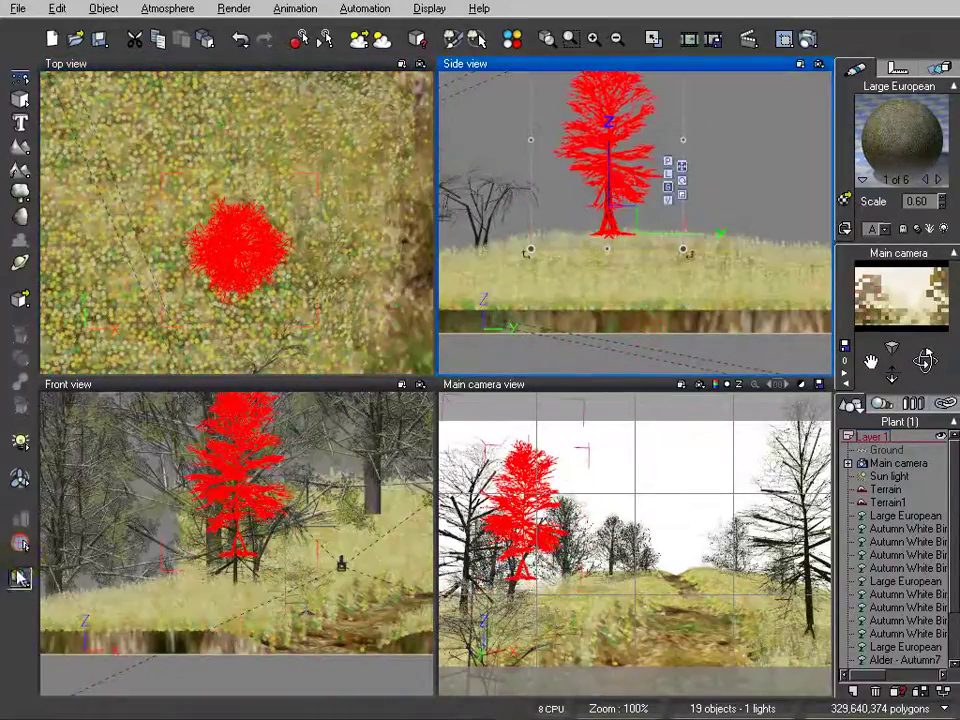
left_click(20, 578)
Add a Wallnut - Autumn tree right of the road behind the yellow ash and drop it onto the terrain
right_click_drag(241, 274, 175, 171)
right_click_drag(288, 232, 206, 163)
left_click(19, 195)
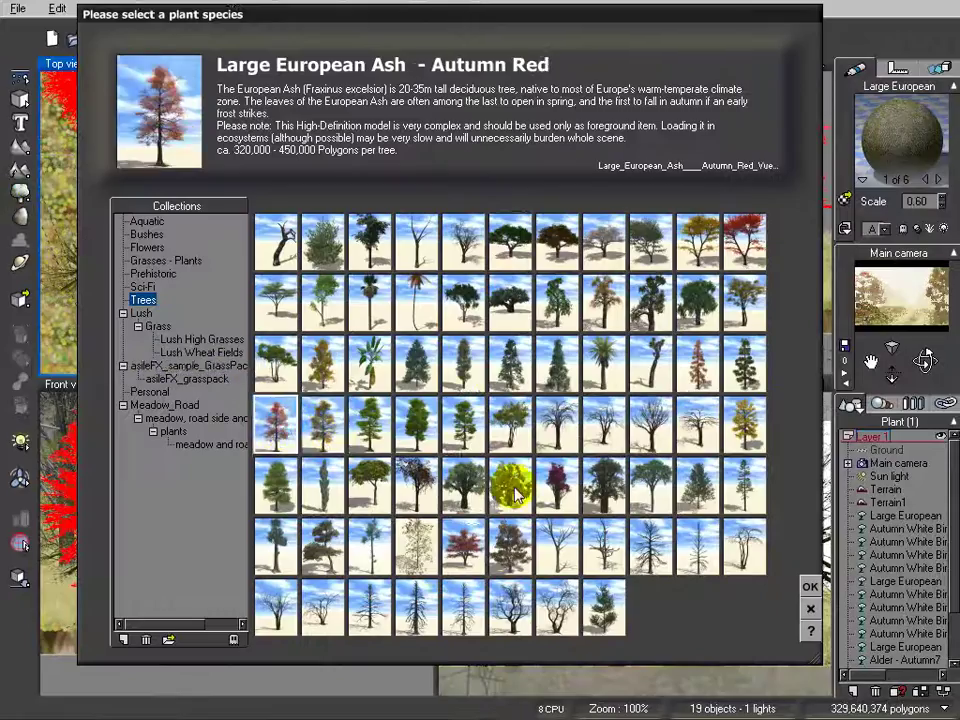
left_click(810, 586)
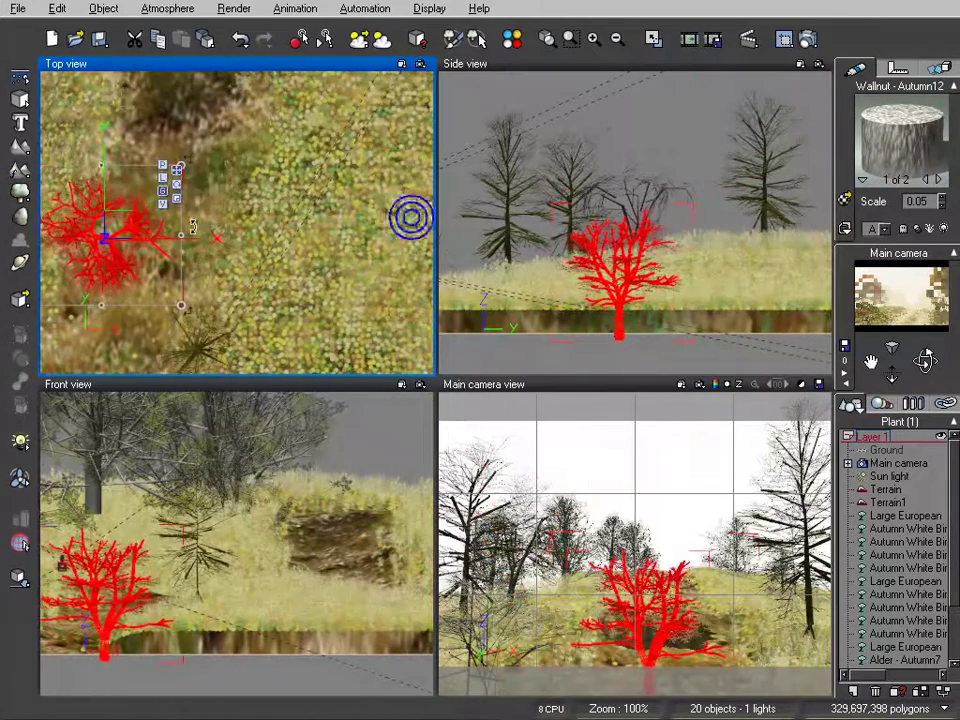
left_click_drag(193, 227, 410, 104)
right_click_drag(727, 192, 653, 239)
left_click_drag(690, 365, 725, 271)
left_click(20, 577)
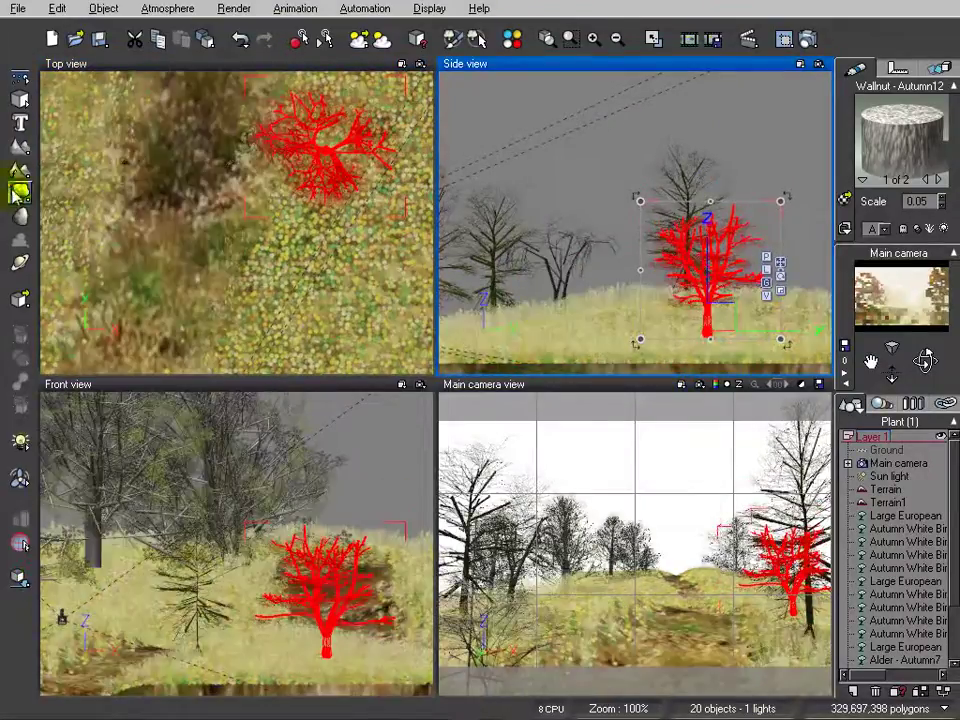
Add a Large European Ash - Summer Sparse Foliage left of the road in the middle distance and raise it onto the terrain
left_click(20, 190)
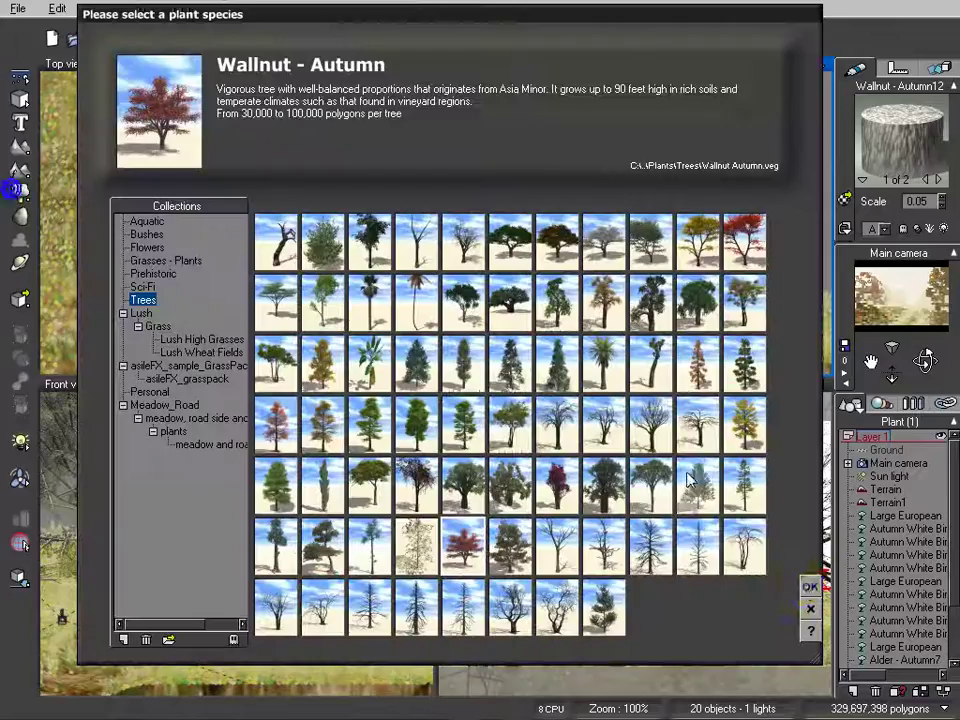
left_click(467, 432)
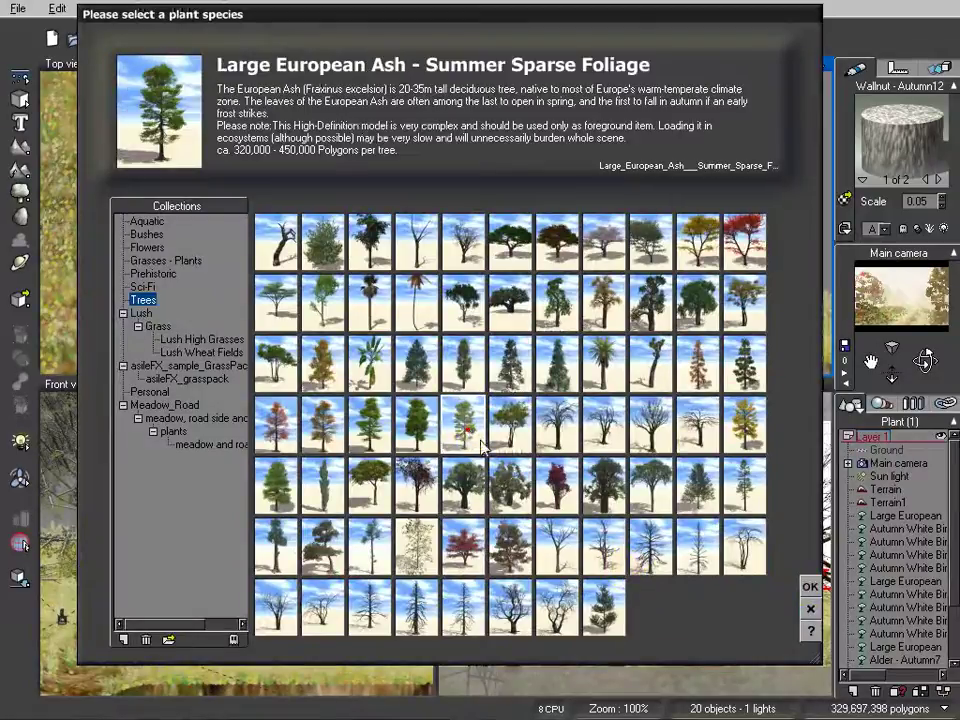
left_click(810, 585)
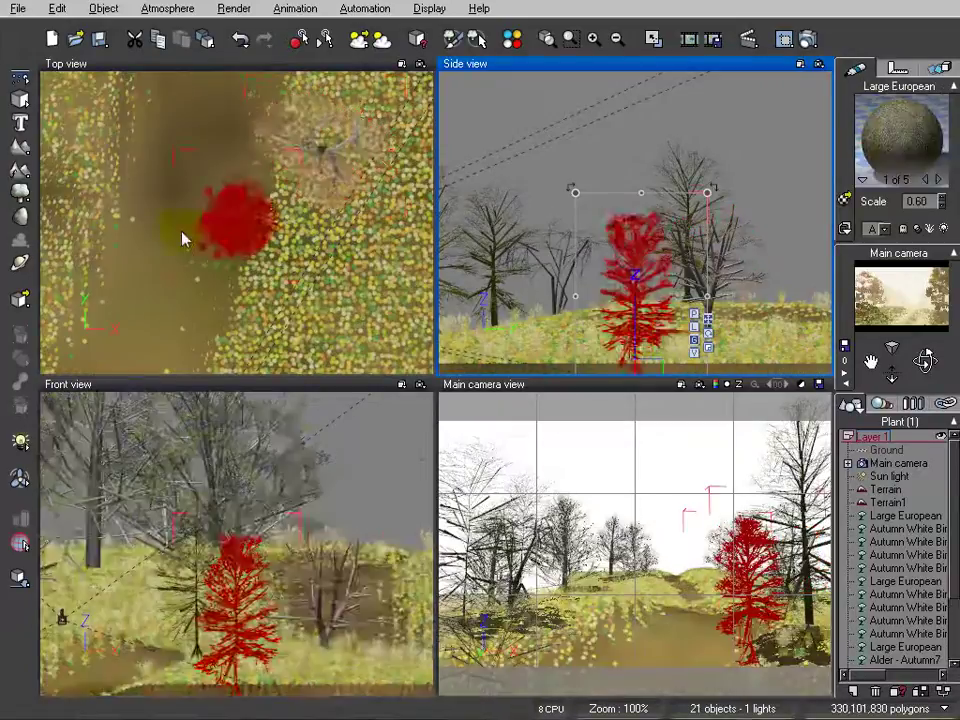
right_click_drag(182, 232, 260, 252)
left_click_drag(339, 227, 105, 108)
right_click_drag(185, 177, 335, 260)
left_click_drag(259, 199, 212, 203)
left_click(644, 270)
left_click_drag(658, 332, 660, 288)
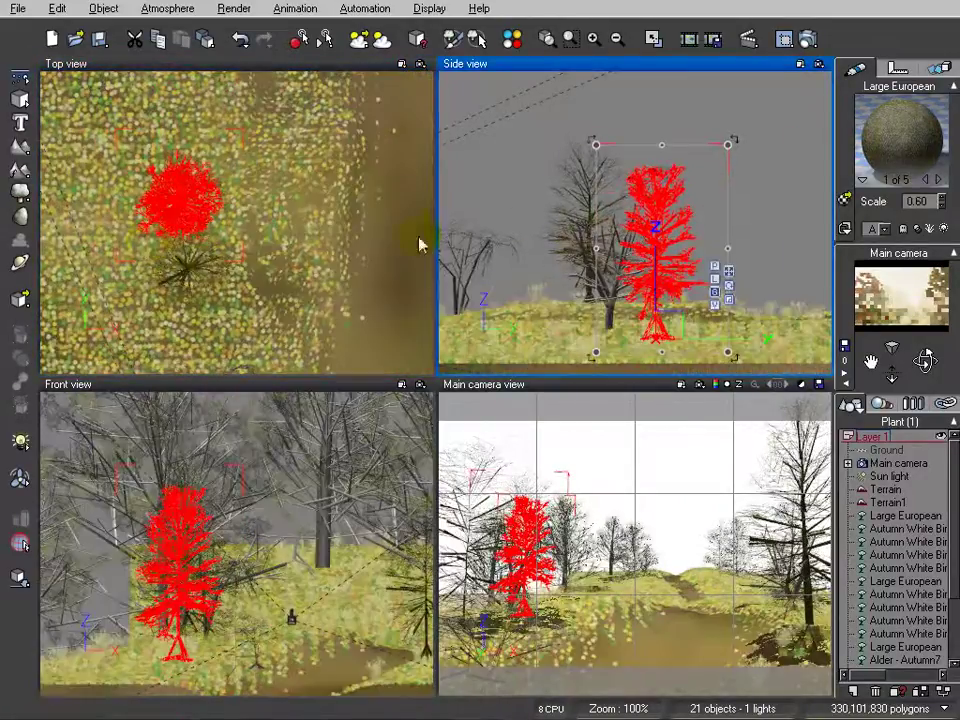
Place a Large European Ash - Autumn Red on the terrain right of the road behind the yellow ash and test-render the scene
right_click_drag(275, 288, 226, 158)
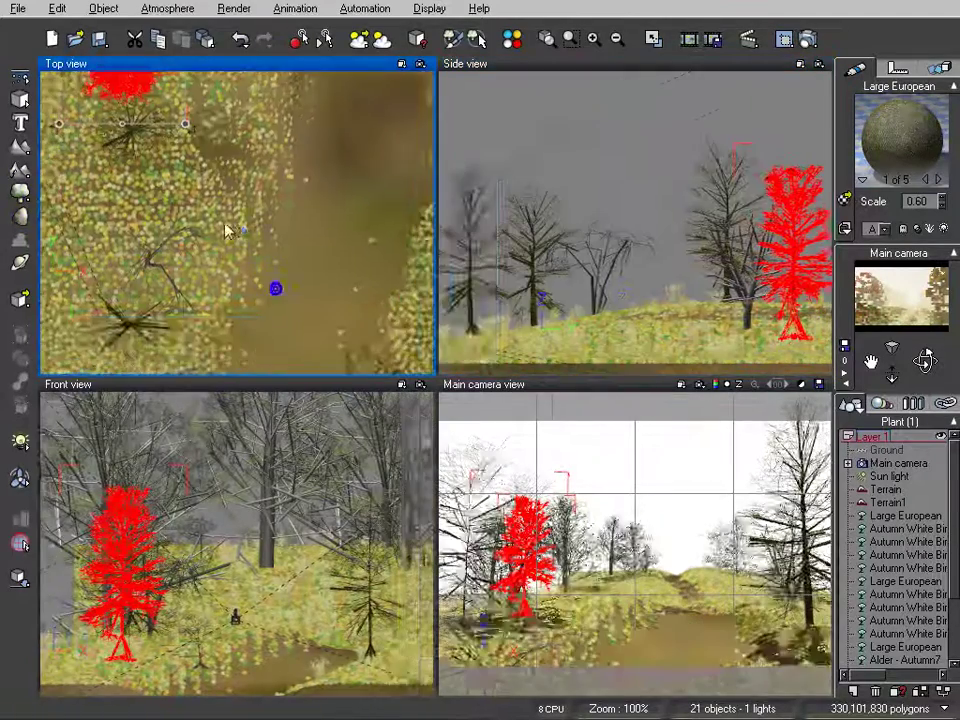
scroll(240, 298, "down", 2)
left_click(19, 147)
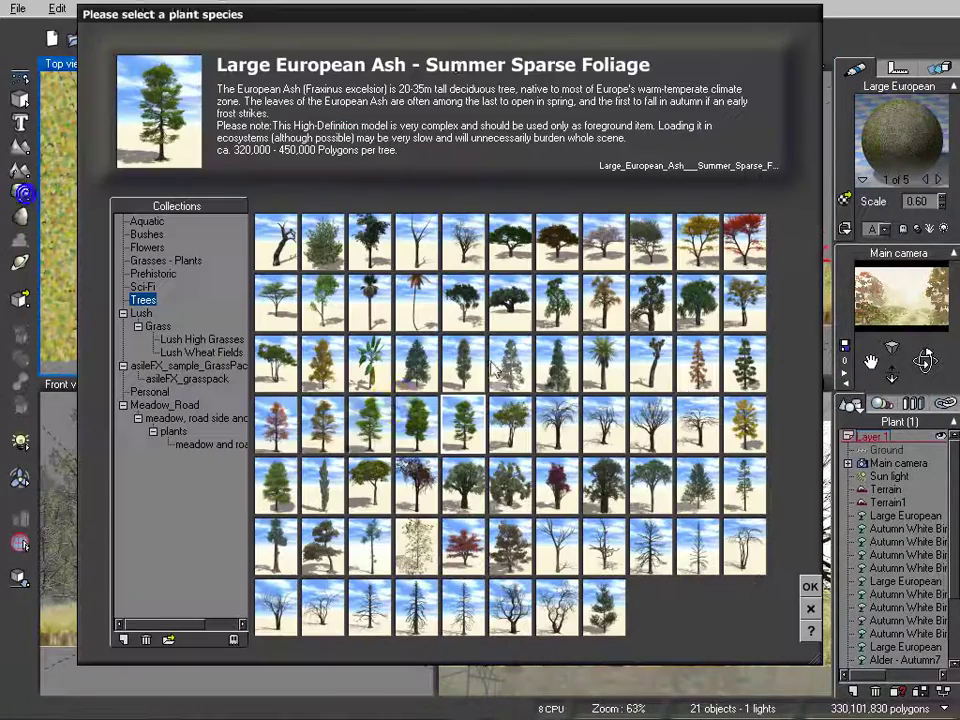
left_click(285, 428)
left_click(810, 587)
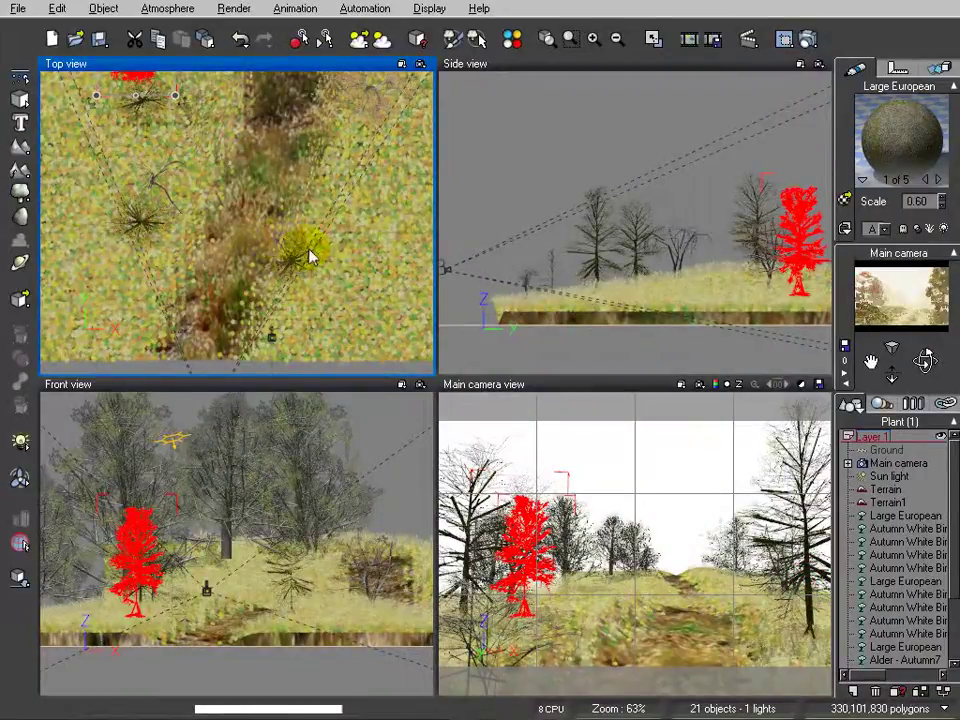
left_click_drag(249, 208, 315, 202)
left_click_drag(646, 300, 649, 253)
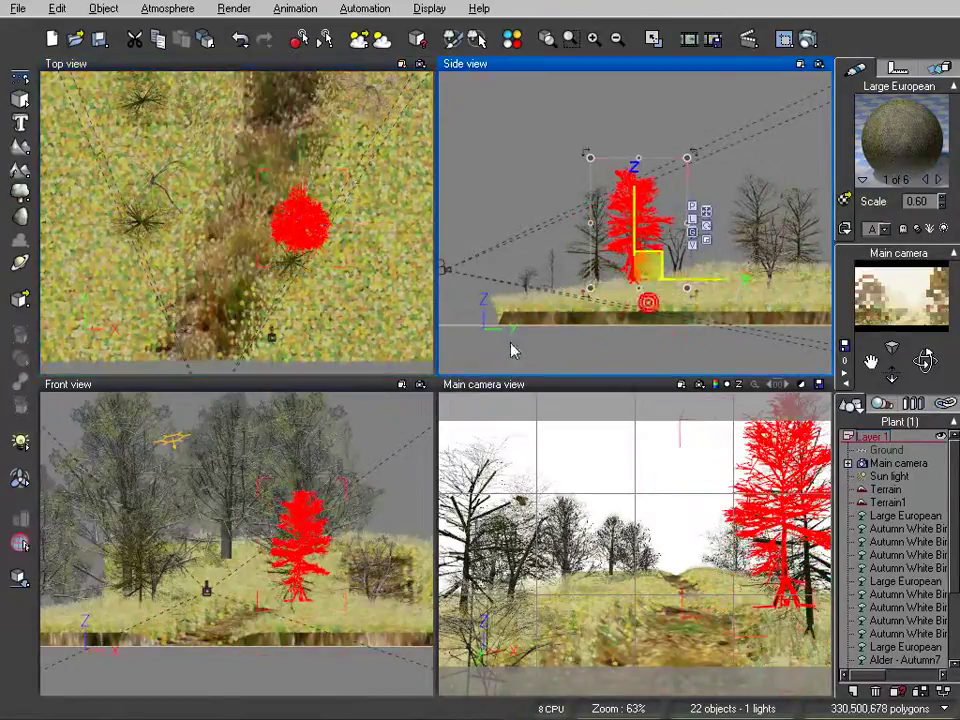
left_click(20, 578)
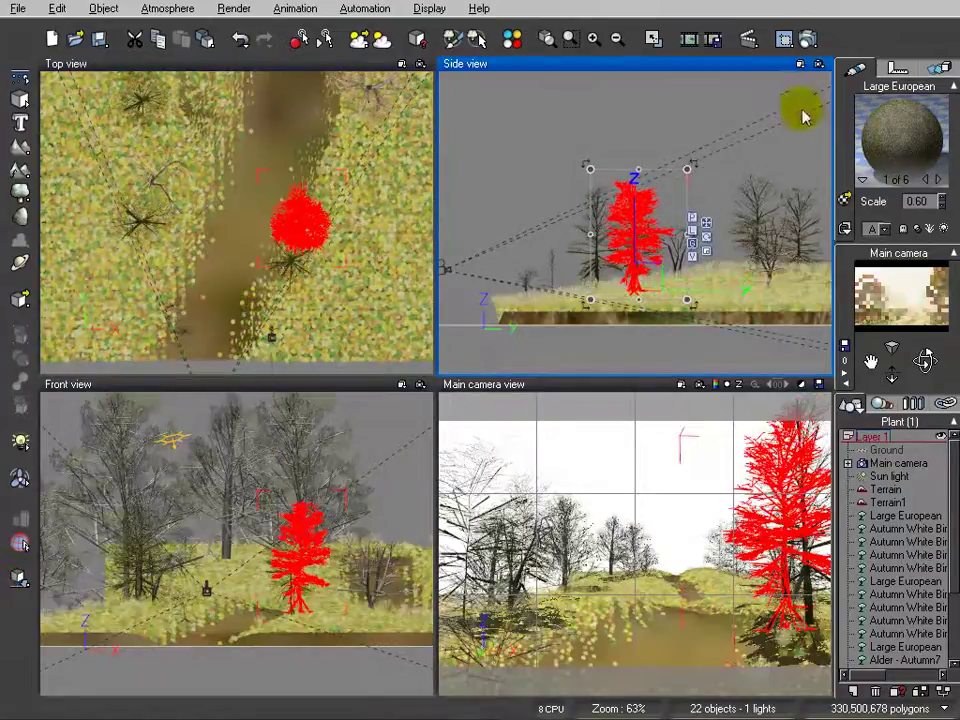
left_click(786, 39)
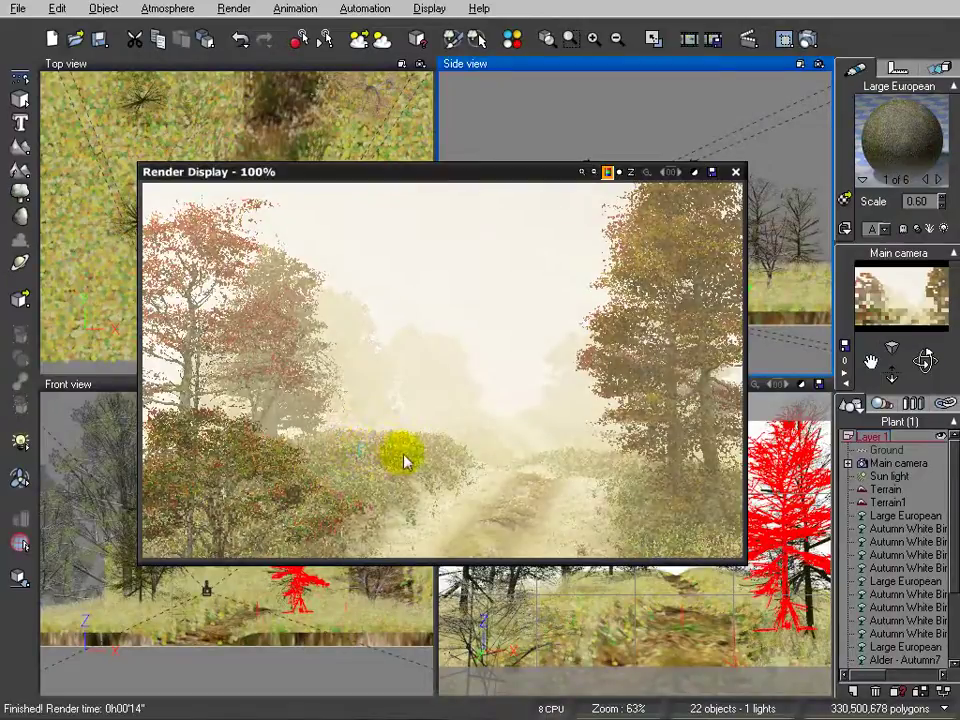
left_click(737, 173)
Add another Wallnut - Autumn tree left of the road near the front trees and scale it down to bush size
right_click_drag(255, 229, 301, 216)
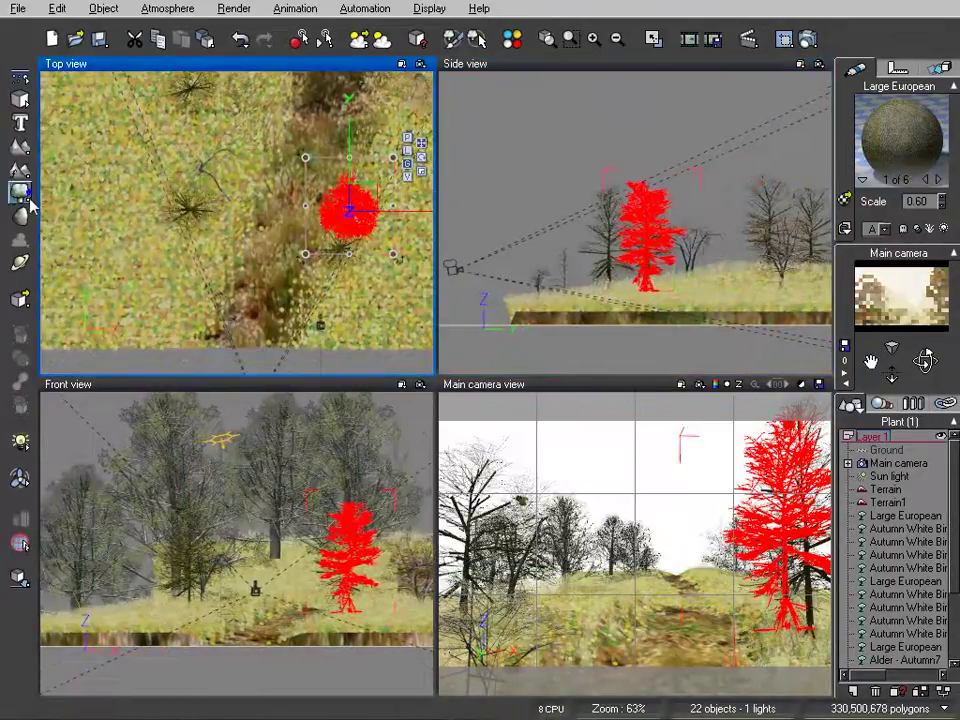
left_click(29, 198)
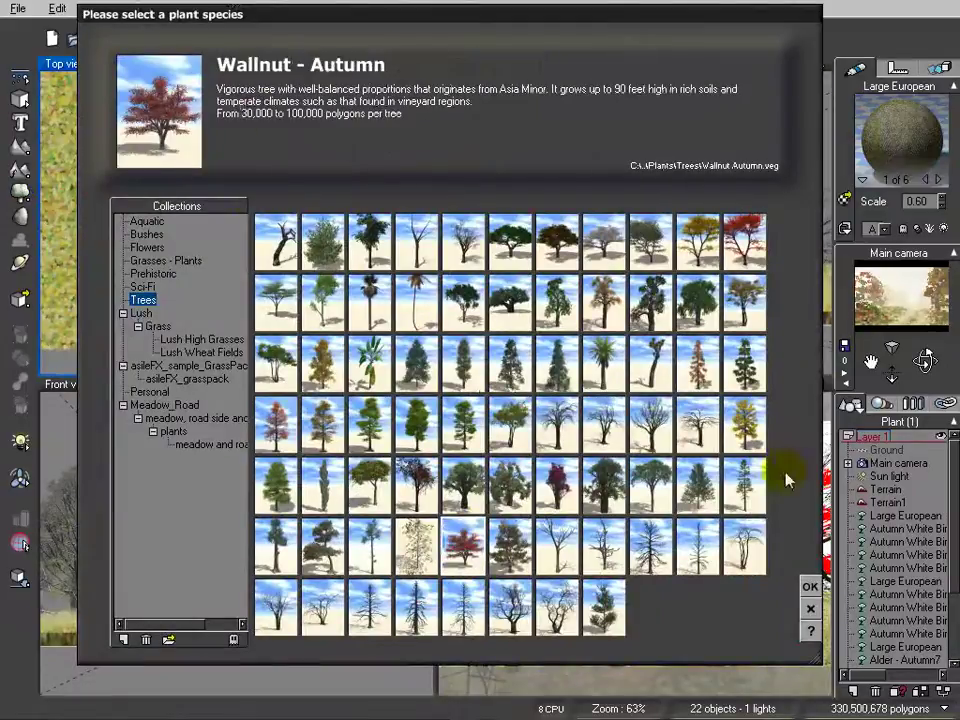
left_click(811, 586)
right_click_drag(270, 223, 273, 269)
left_click_drag(251, 258, 244, 204)
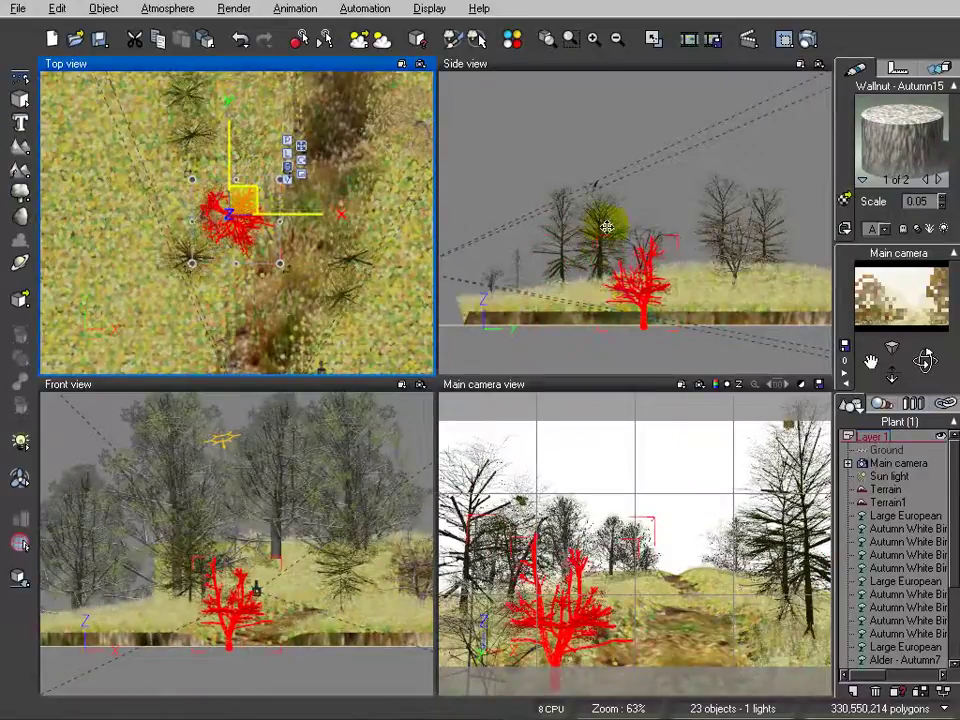
left_click(518, 211)
left_click_drag(677, 229, 639, 315)
Move the small walnut farther back beside the road, drop it onto the terrain, and test-render the scene
left_click(204, 303)
scroll(210, 238, "up", 4)
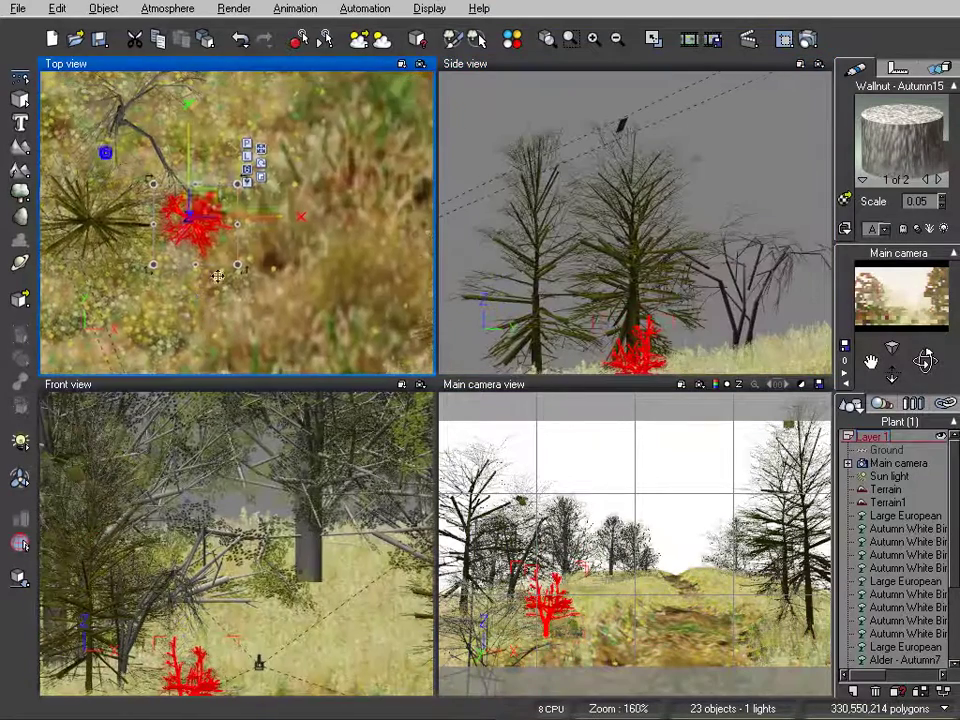
left_click_drag(207, 179, 229, 140)
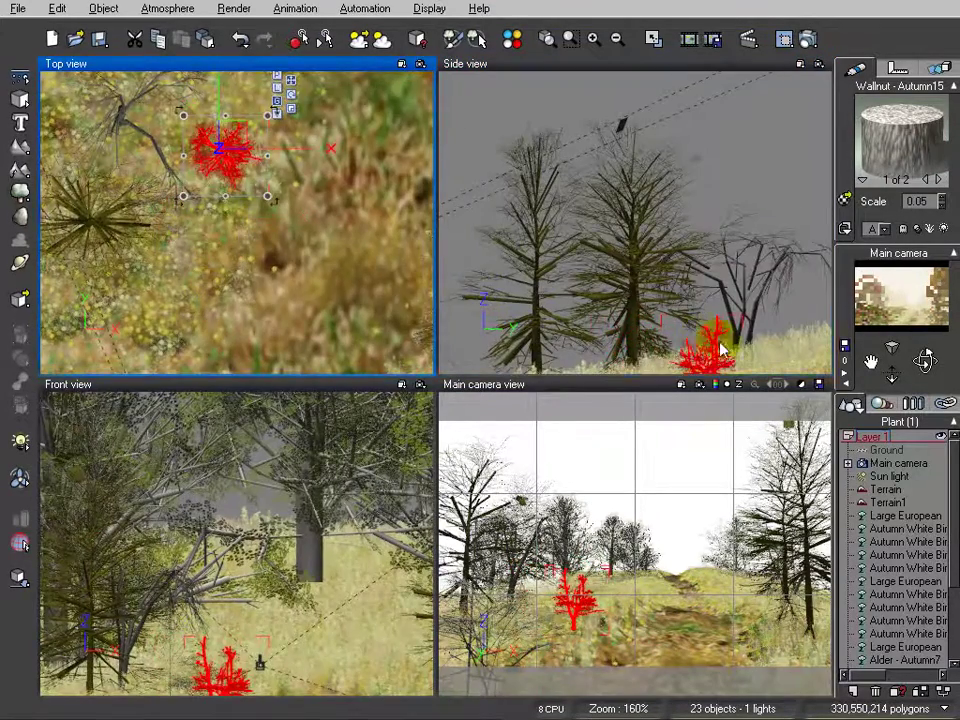
right_click_drag(739, 342, 710, 234)
left_click_drag(688, 266, 688, 202)
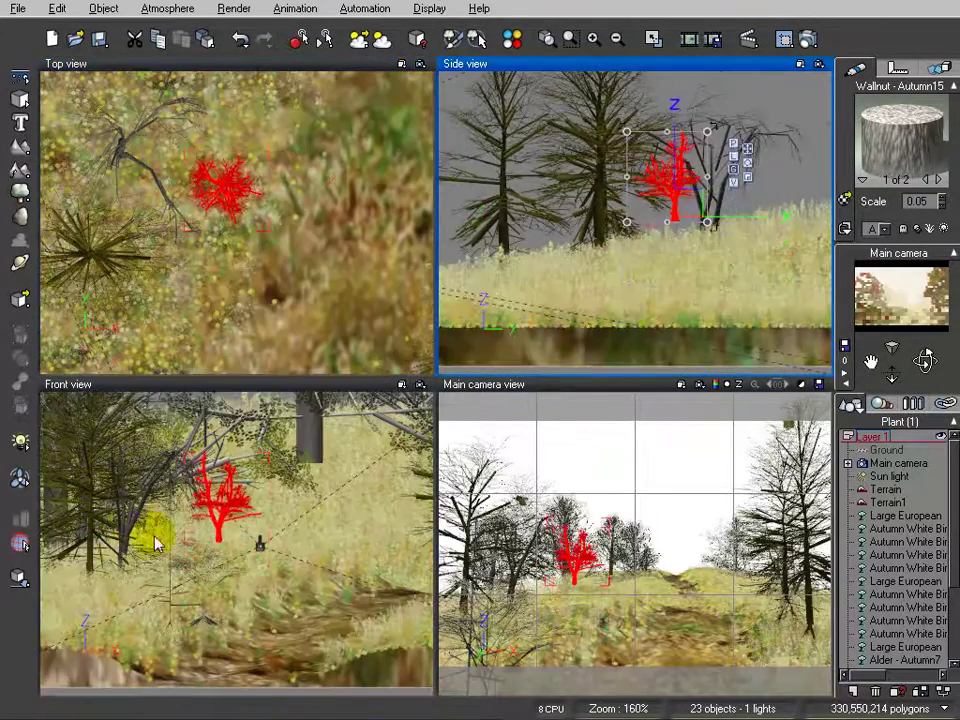
left_click(19, 577)
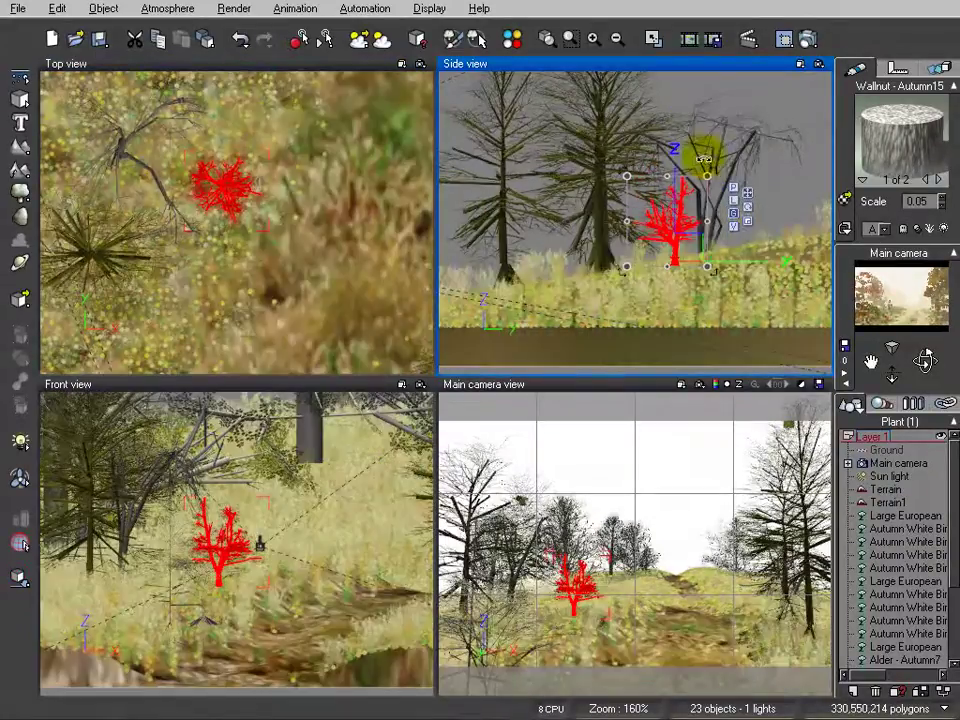
left_click(810, 39)
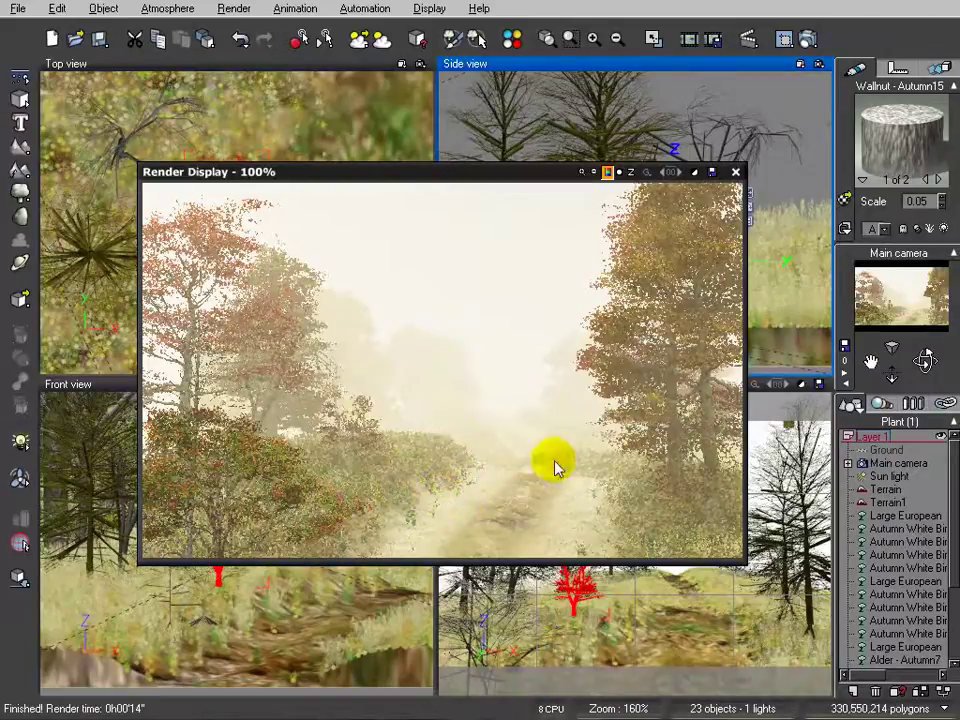
left_click(736, 173)
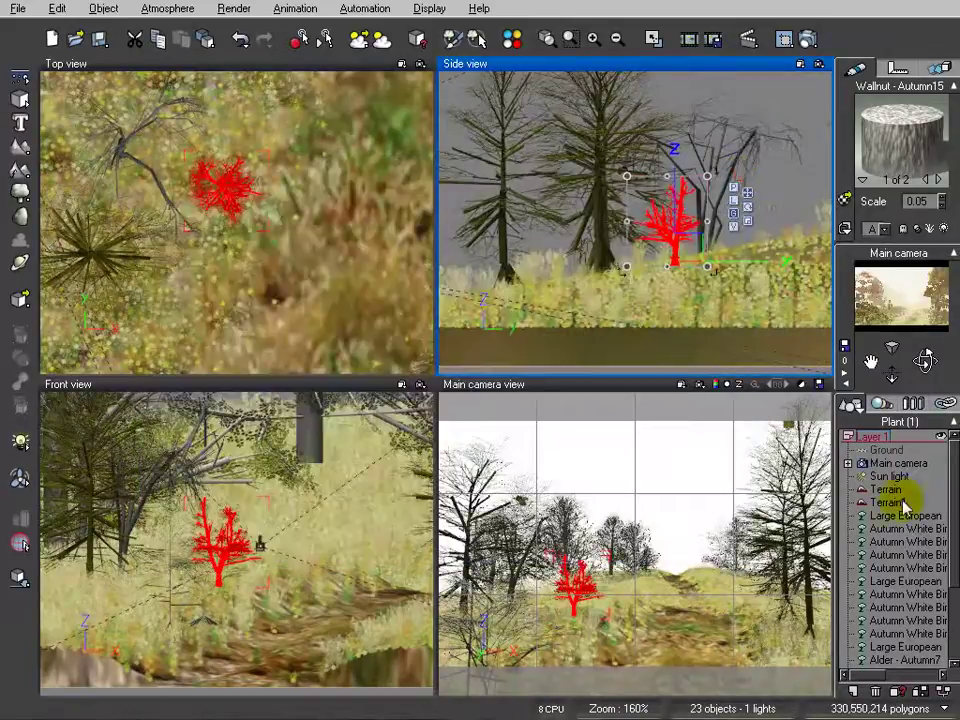
left_click(893, 489)
right_click_drag(343, 189, 375, 313)
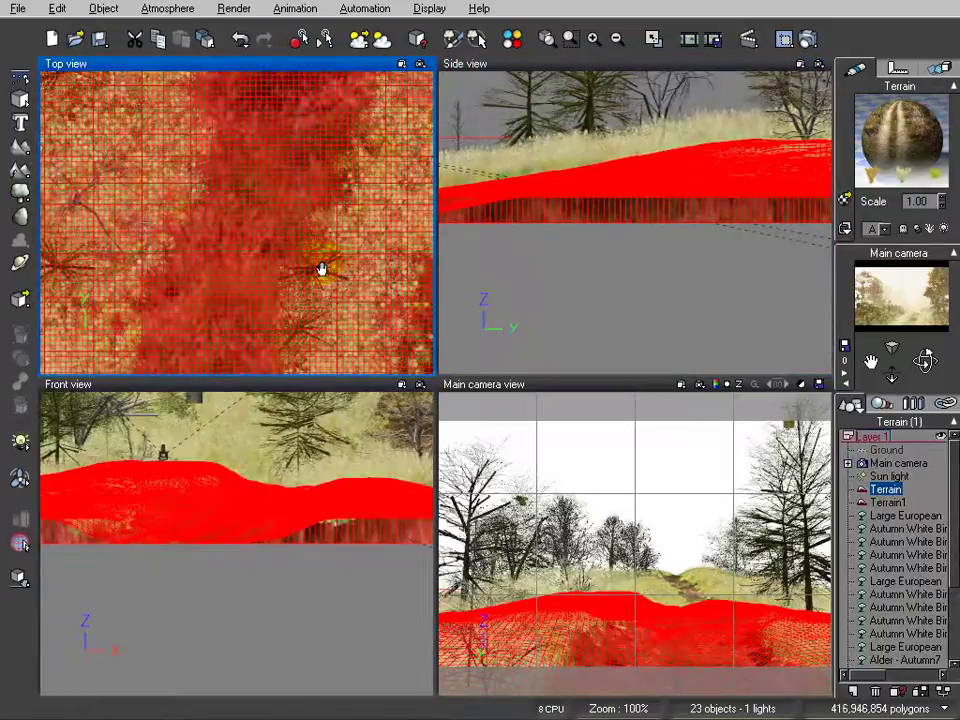
right_click_drag(368, 238, 336, 204)
right_click_drag(366, 309, 379, 259)
right_click_drag(537, 135, 600, 135)
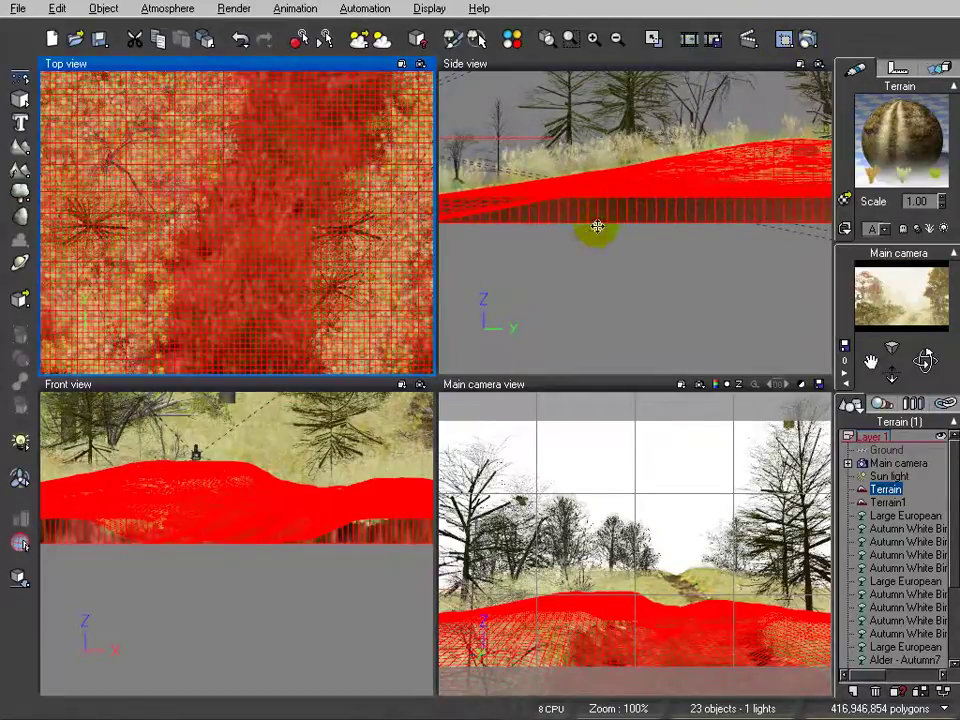
Set the render quality to Final and the picture size to 800x500, and start rendering the scene
left_click(807, 42)
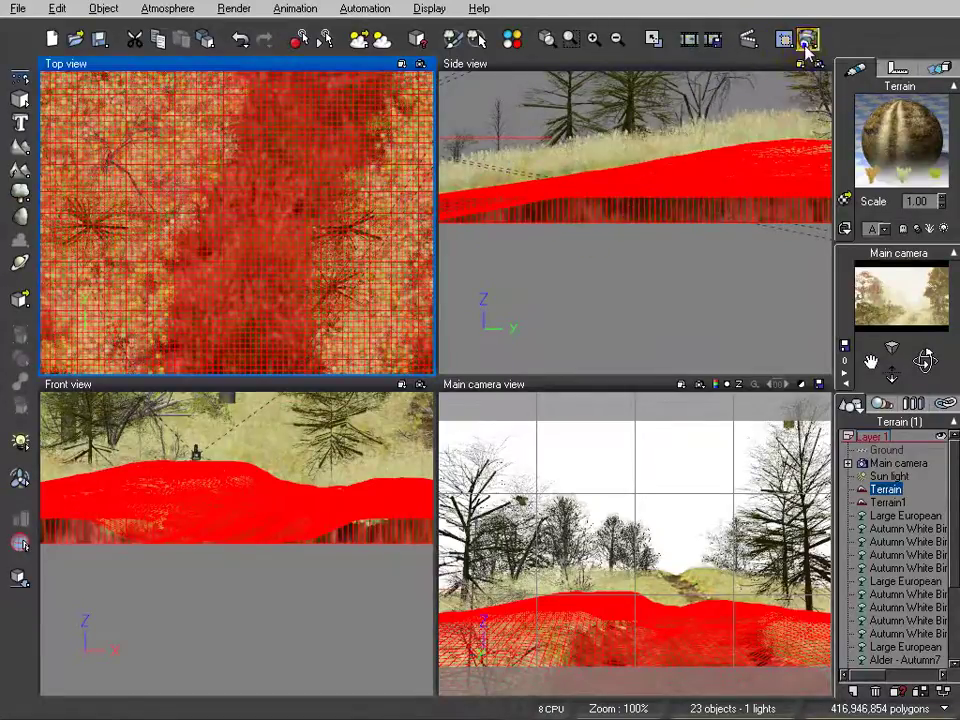
left_click(850, 82)
left_click_drag(450, 67, 357, 73)
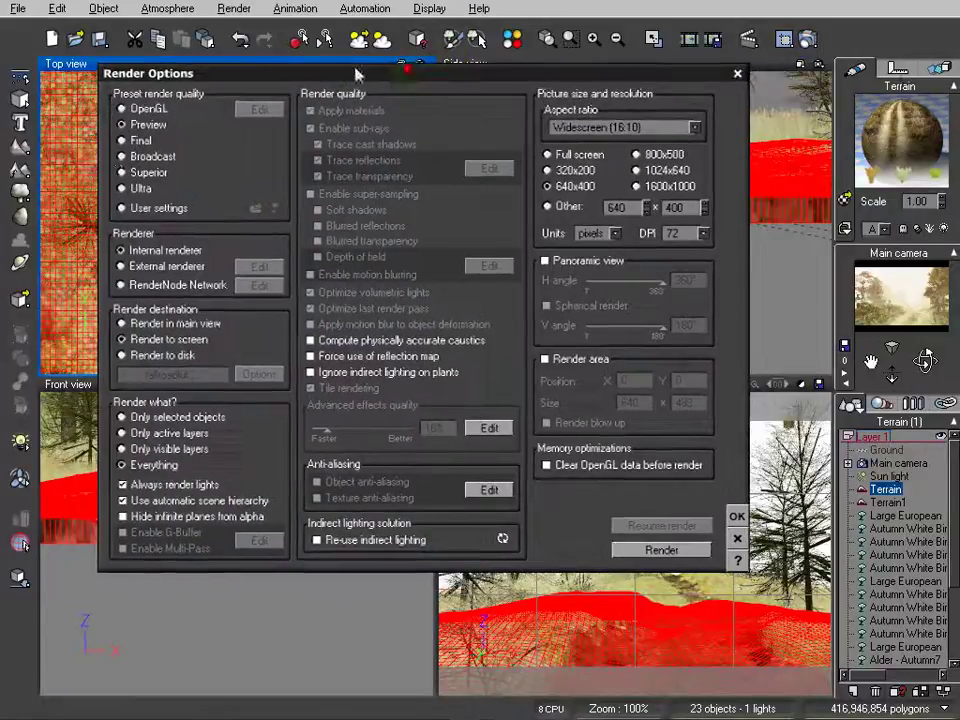
left_click(136, 142)
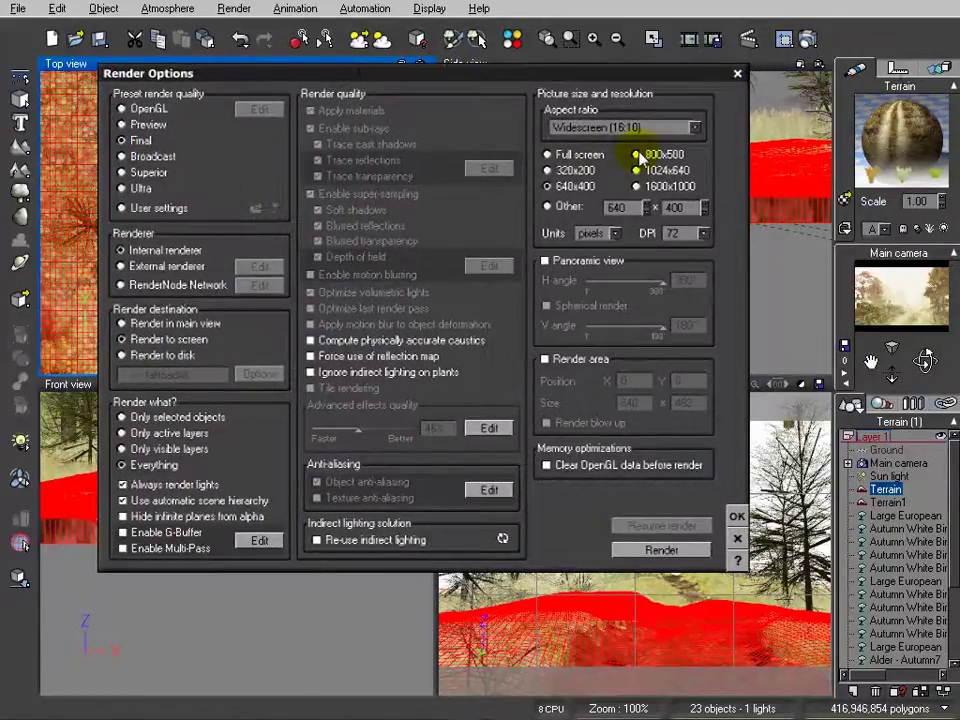
left_click(637, 155)
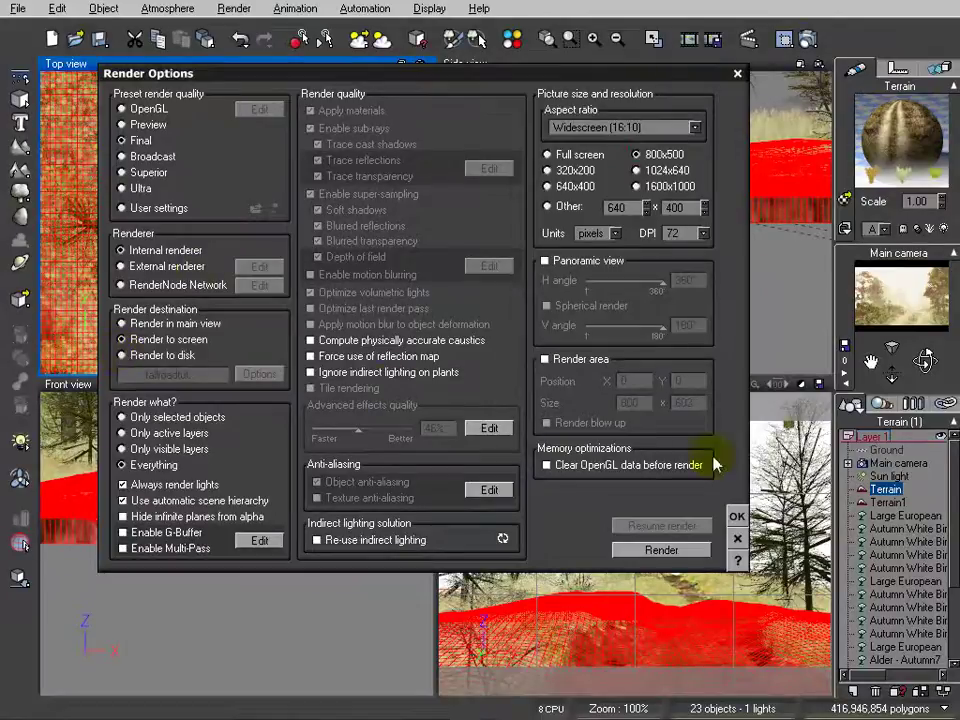
left_click(735, 517)
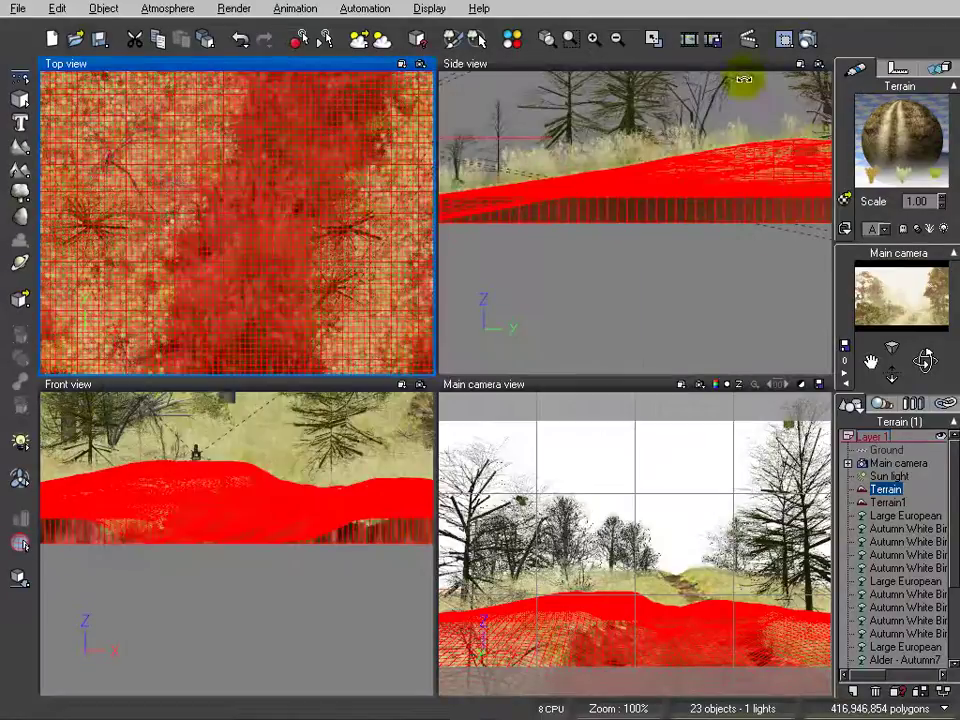
left_click(806, 42)
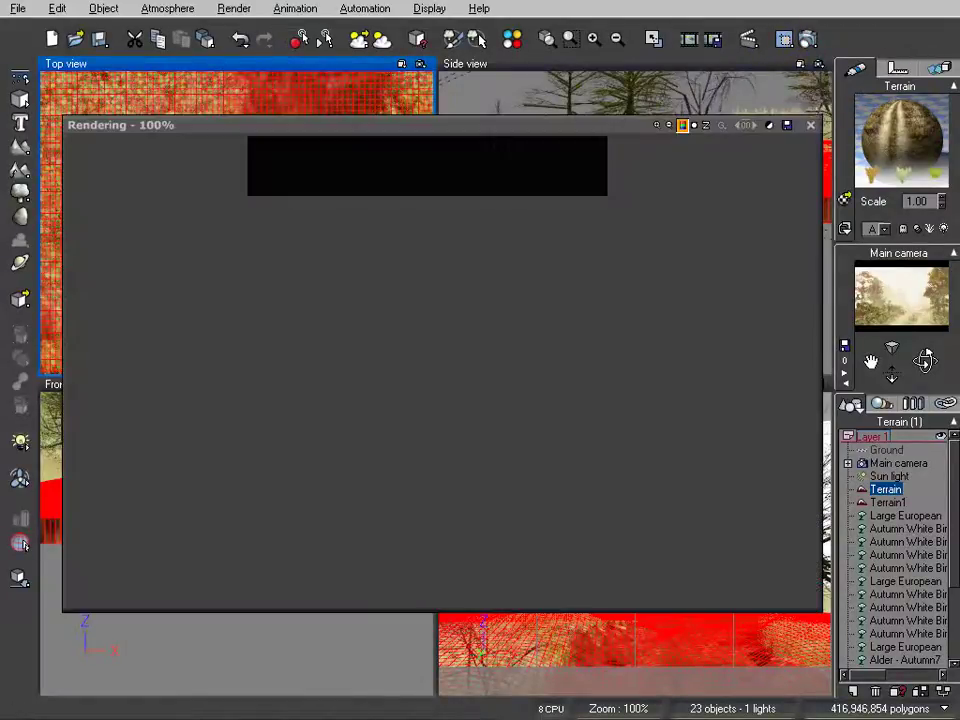